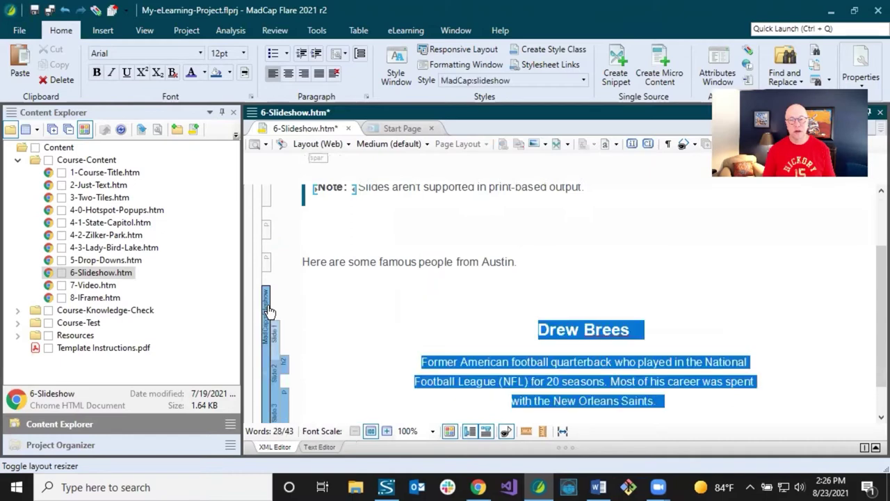
Insert a new slideshow in the empty paragraph below the note and place the cursor in its Slide 1 heading
{"action": "scroll", "coordinate": [470, 331], "scroll_direction": "up", "scroll_amount": 2}
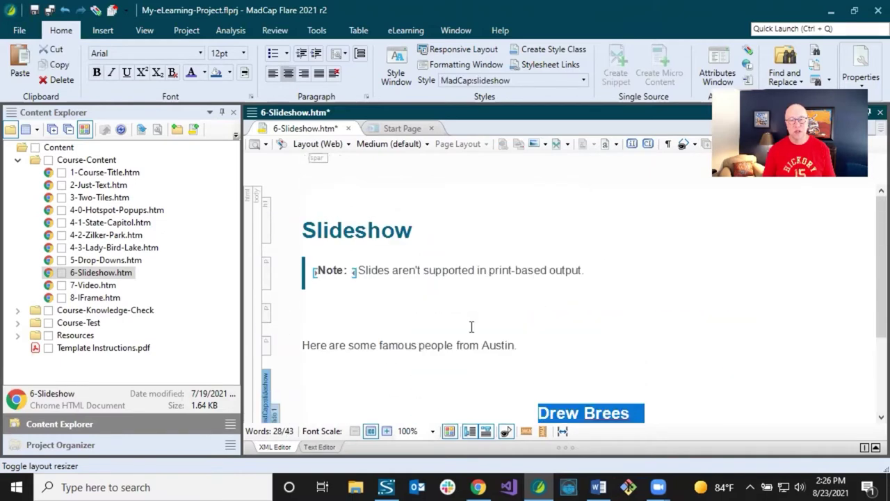
{"action": "left_click", "coordinate": [310, 316]}
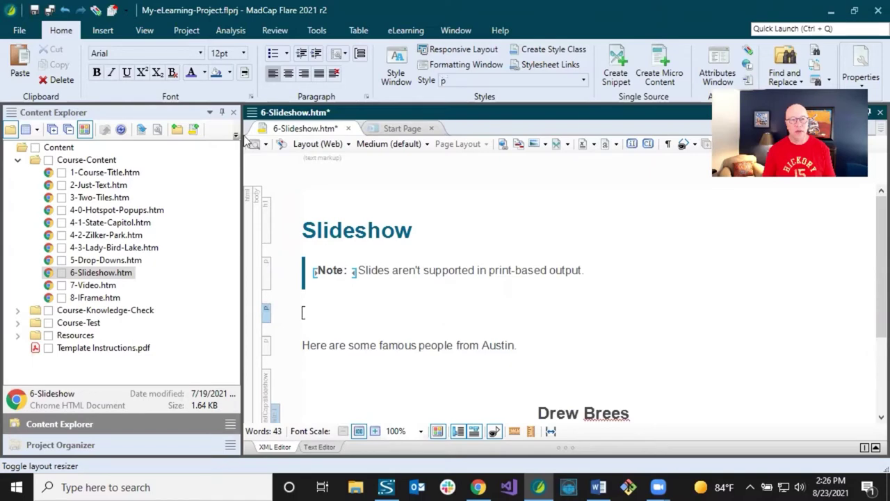
{"action": "left_click", "coordinate": [103, 31]}
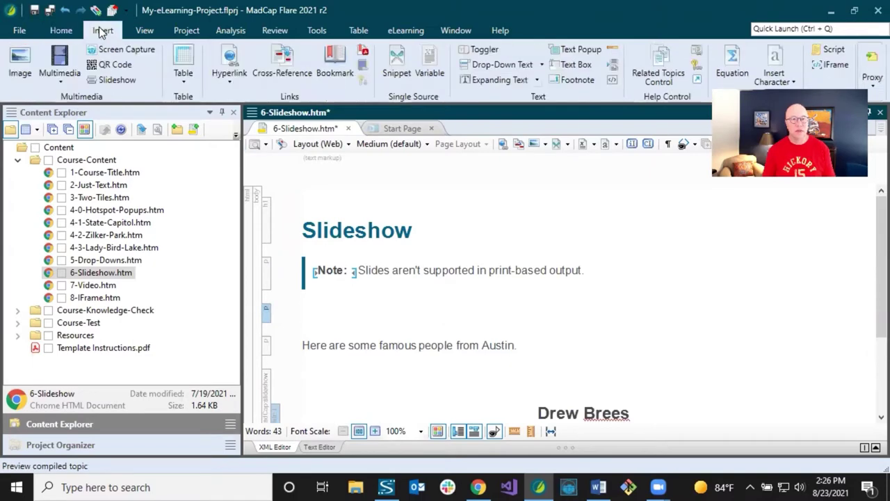
{"action": "left_click", "coordinate": [123, 80]}
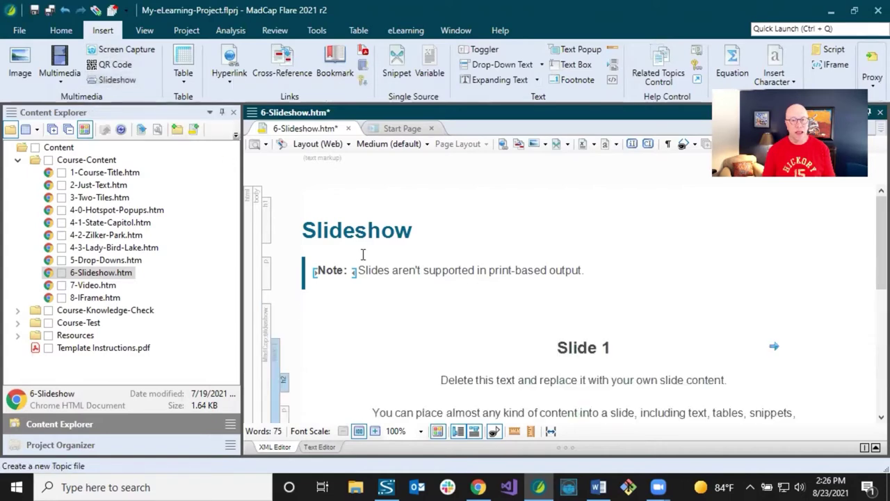
{"action": "scroll", "coordinate": [366, 253], "scroll_direction": "down", "scroll_amount": 3}
{"action": "left_click", "coordinate": [515, 265]}
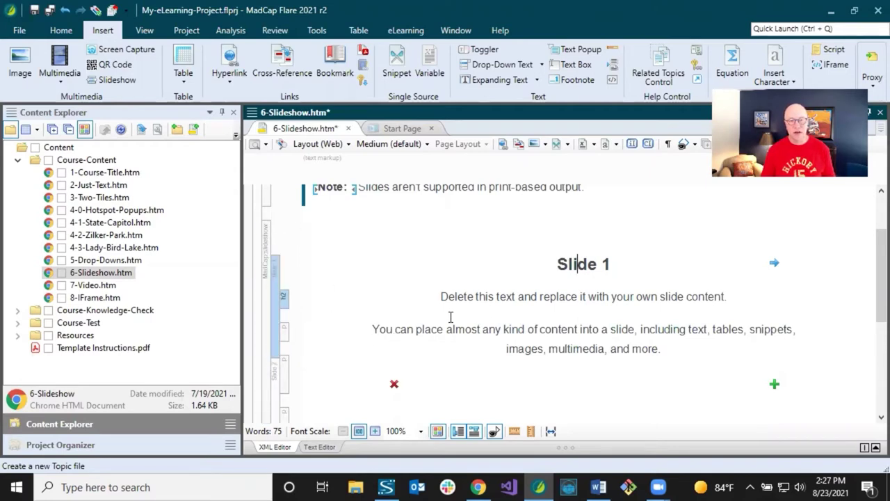
Toggle the block structure bars beside the topic off and back on
{"action": "left_click", "coordinate": [457, 432]}
{"action": "left_click", "coordinate": [457, 432]}
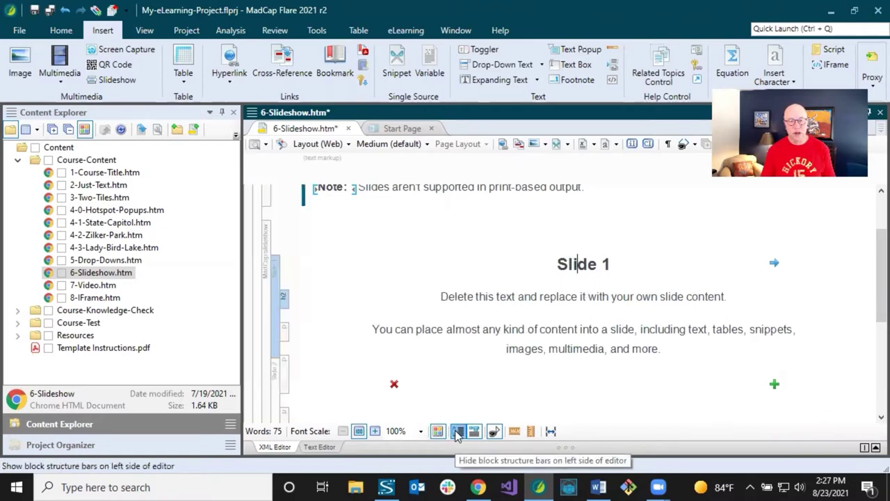
{"action": "left_click", "coordinate": [457, 431]}
{"action": "left_click", "coordinate": [457, 431]}
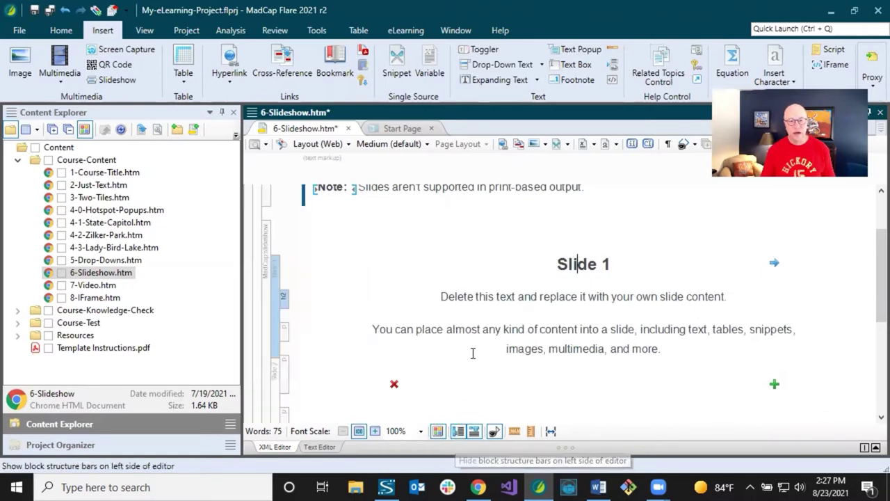
Select the whole slideshow block and the Slide 1 block to examine which content each one holds
{"action": "left_click", "coordinate": [495, 296]}
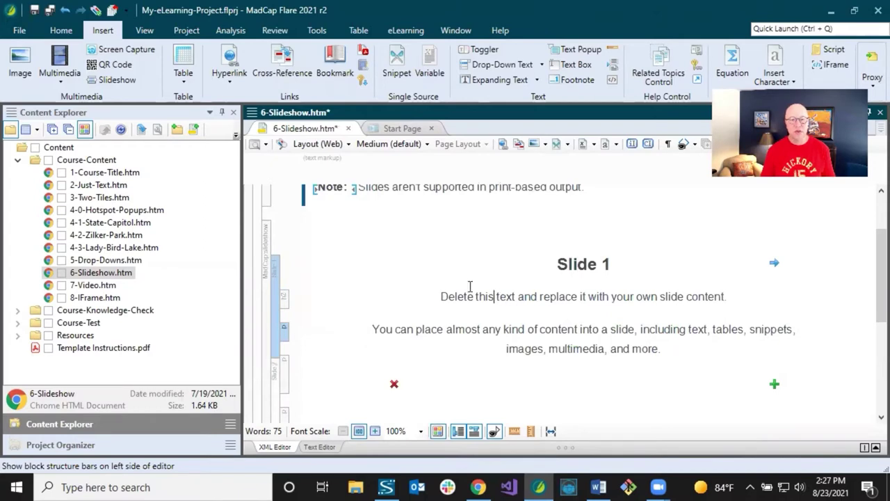
{"action": "left_click", "coordinate": [265, 238]}
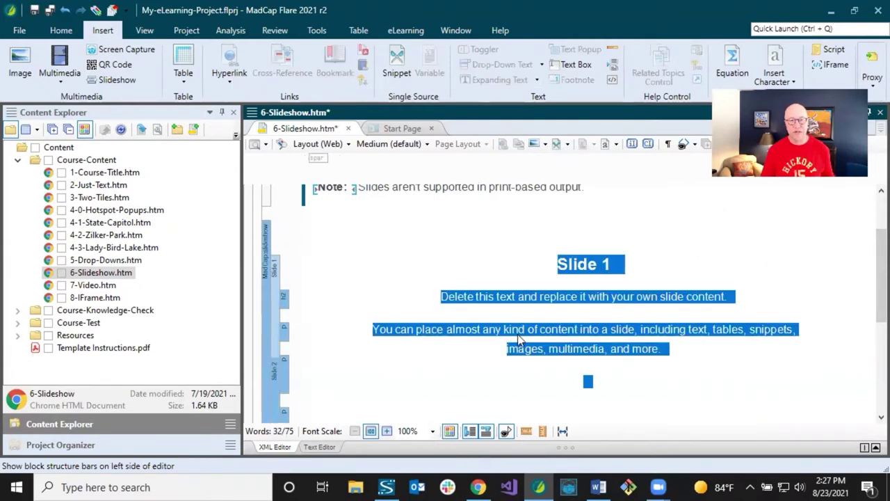
{"action": "left_click", "coordinate": [519, 297]}
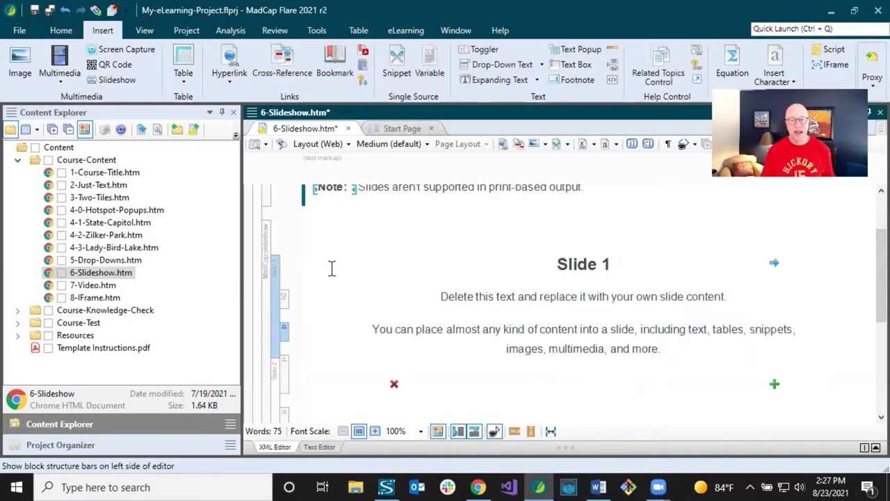
{"action": "left_click", "coordinate": [276, 273]}
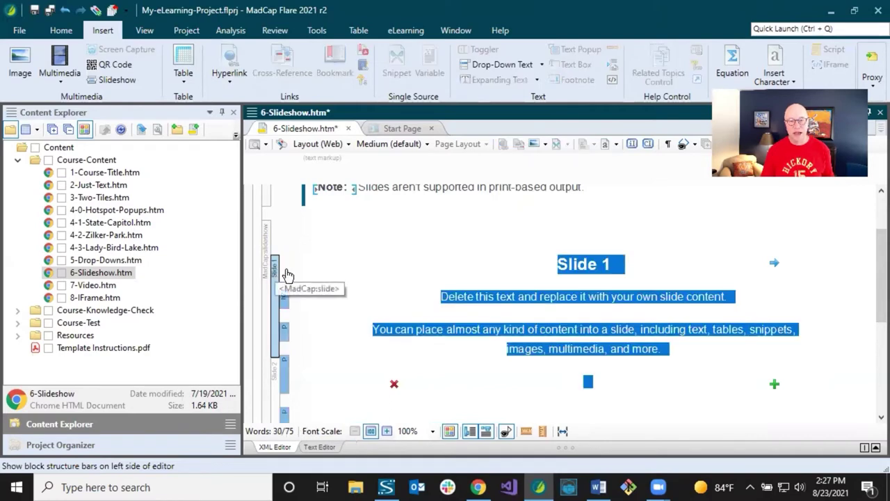
Examine the heading and placeholder paragraphs of Slide 1 and how the Slide 1 and Slide 2 blocks are nested
{"action": "left_click", "coordinate": [562, 263]}
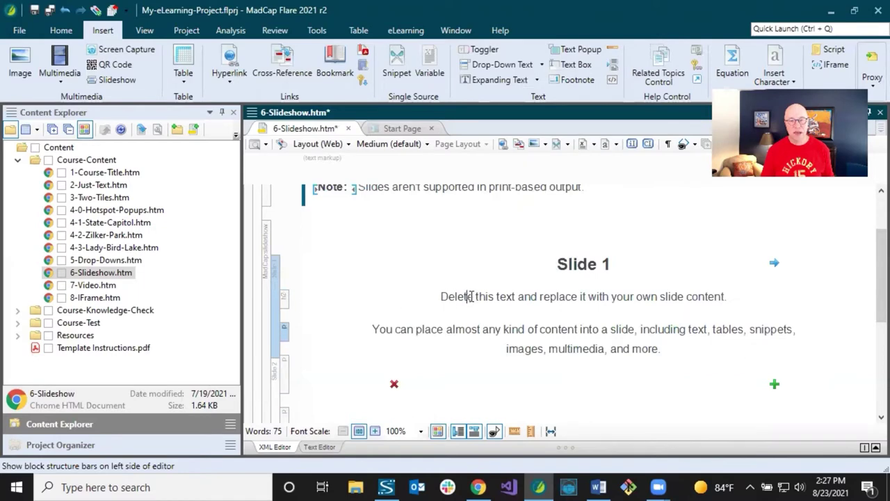
{"action": "left_click", "coordinate": [562, 265]}
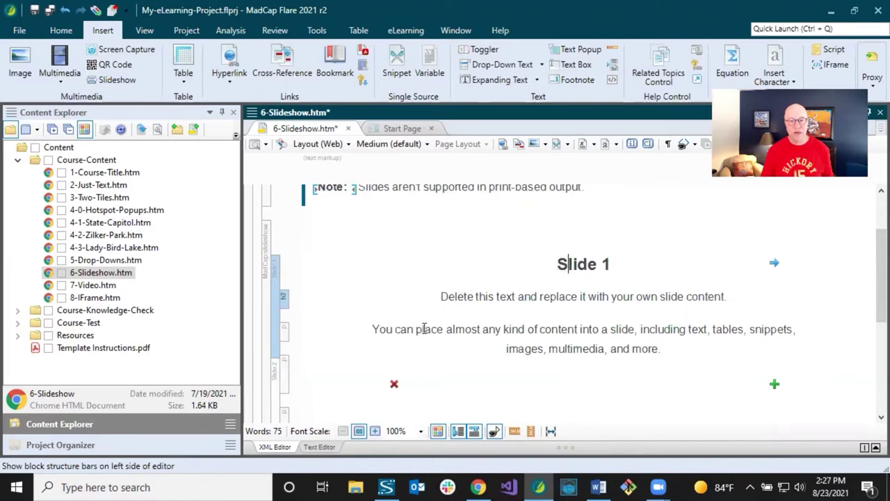
{"action": "left_click", "coordinate": [518, 297]}
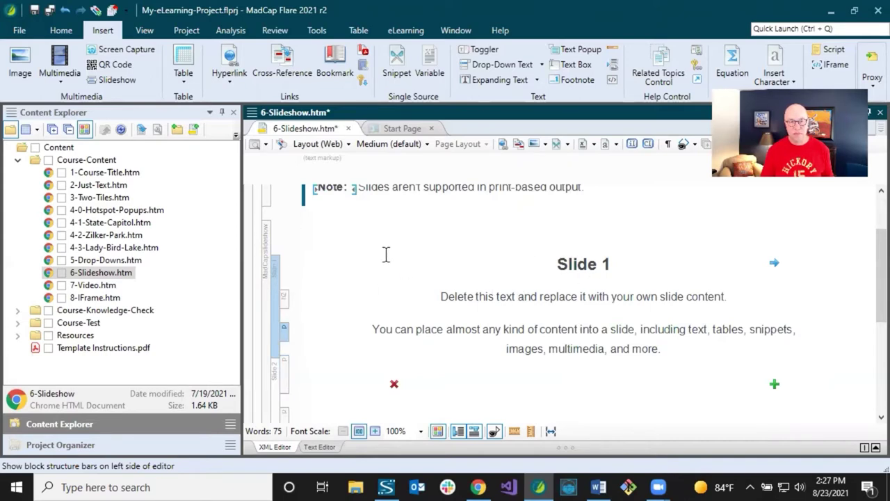
{"action": "left_click", "coordinate": [465, 297]}
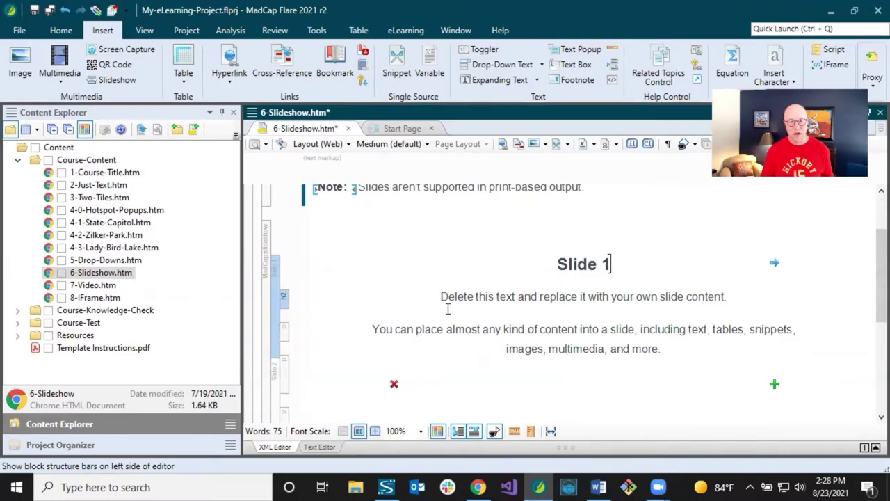
{"action": "left_click", "coordinate": [476, 297]}
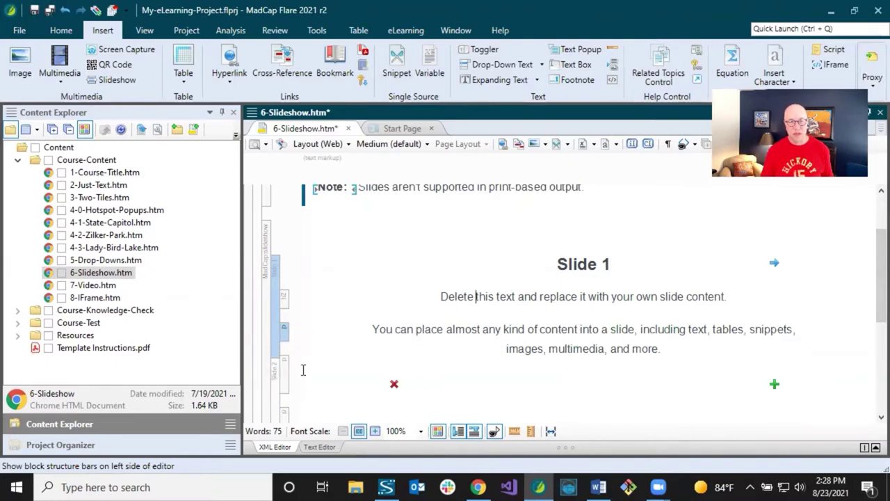
{"action": "left_click", "coordinate": [446, 330]}
{"action": "scroll", "coordinate": [462, 330], "scroll_direction": "down", "scroll_amount": 2}
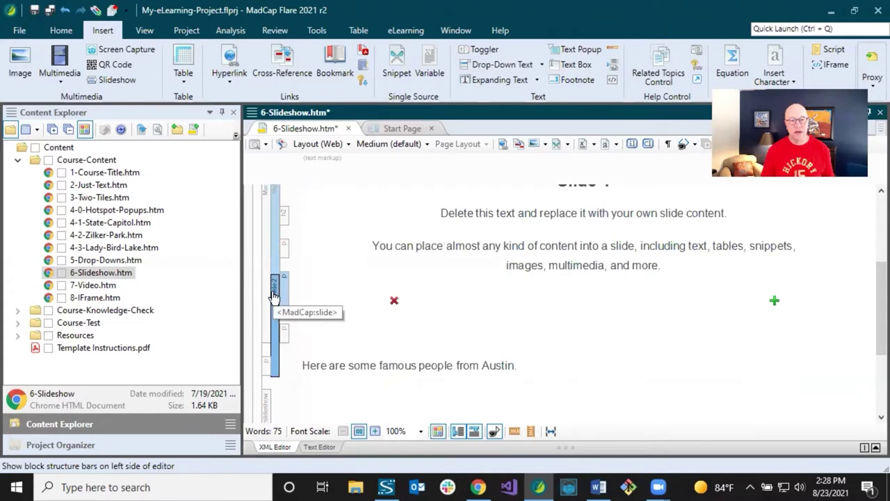
{"action": "scroll", "coordinate": [457, 286], "scroll_direction": "up", "scroll_amount": 2}
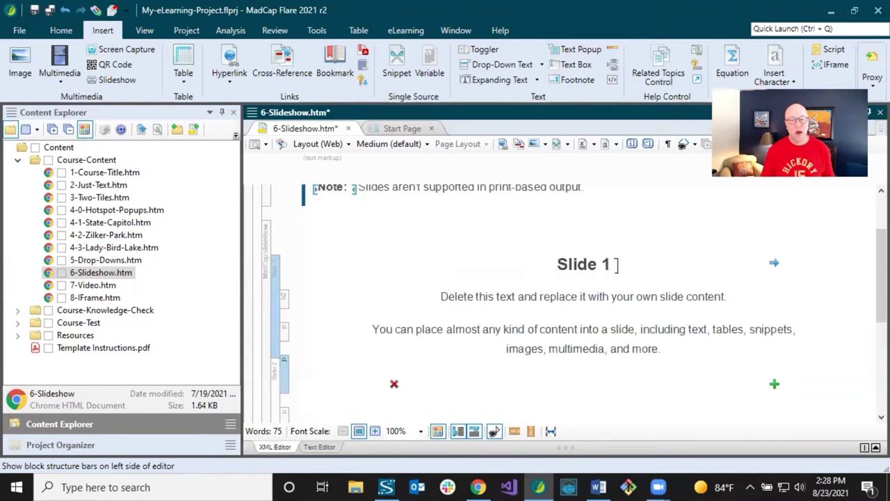
{"action": "left_click", "coordinate": [616, 264]}
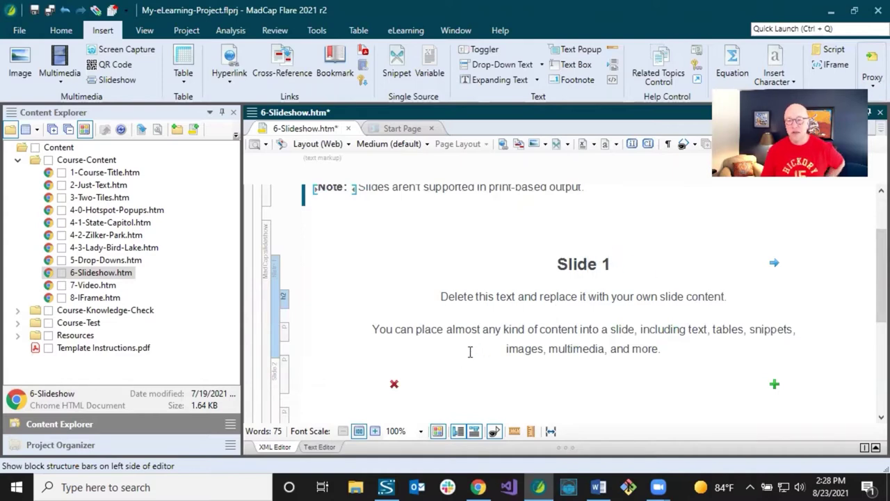
{"action": "left_click", "coordinate": [587, 264]}
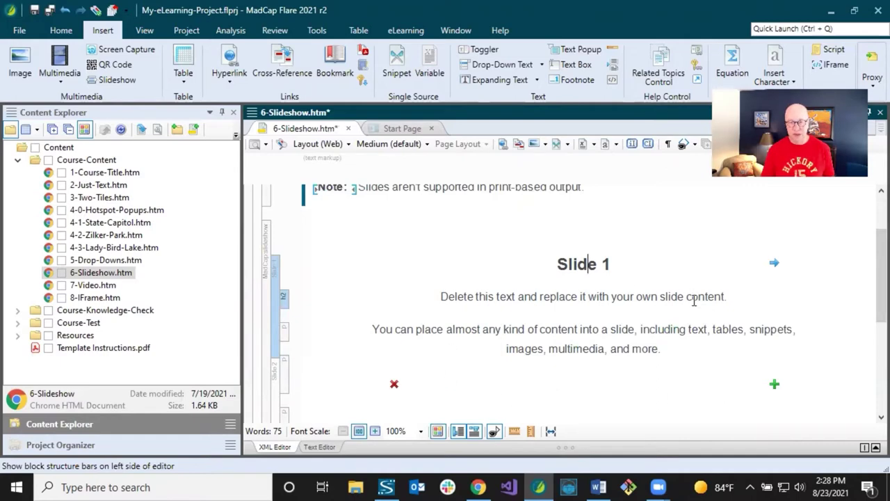
View Slide 2 of the new slideshow, return to Slide 1 and examine its slide controls
{"action": "left_click", "coordinate": [775, 268]}
{"action": "left_click", "coordinate": [610, 282]}
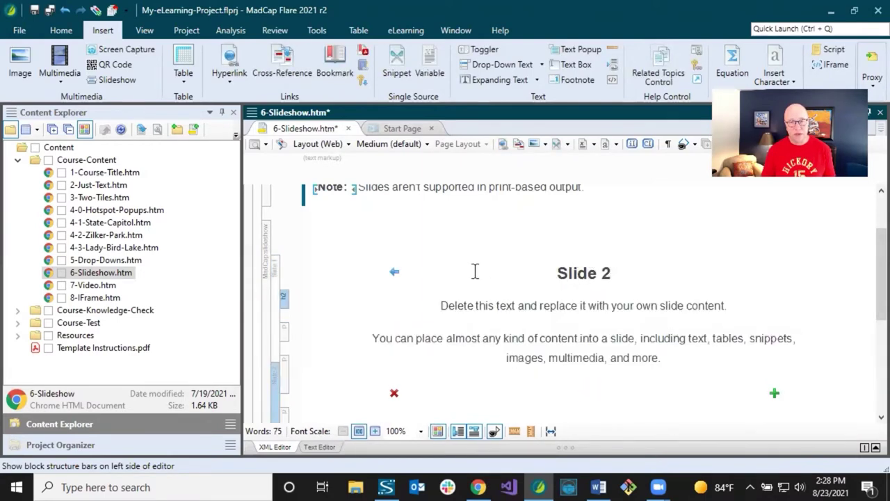
{"action": "left_click", "coordinate": [395, 275]}
{"action": "left_click", "coordinate": [587, 267]}
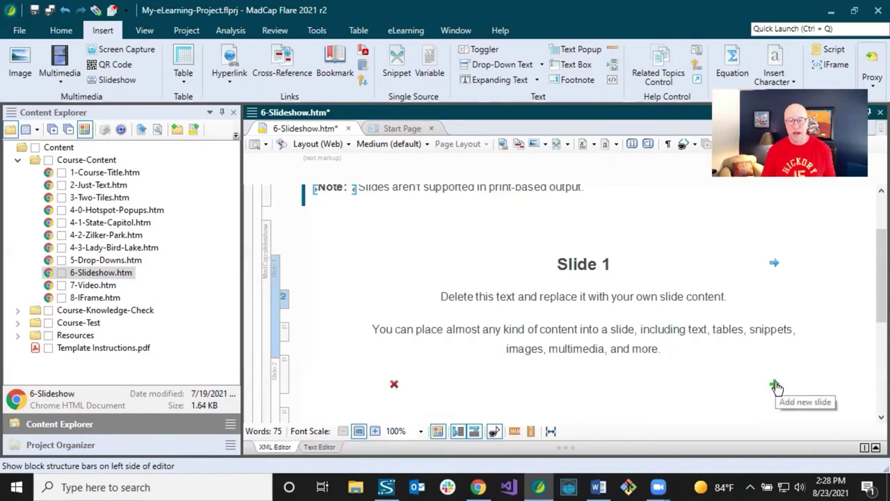
{"action": "left_click", "coordinate": [589, 294]}
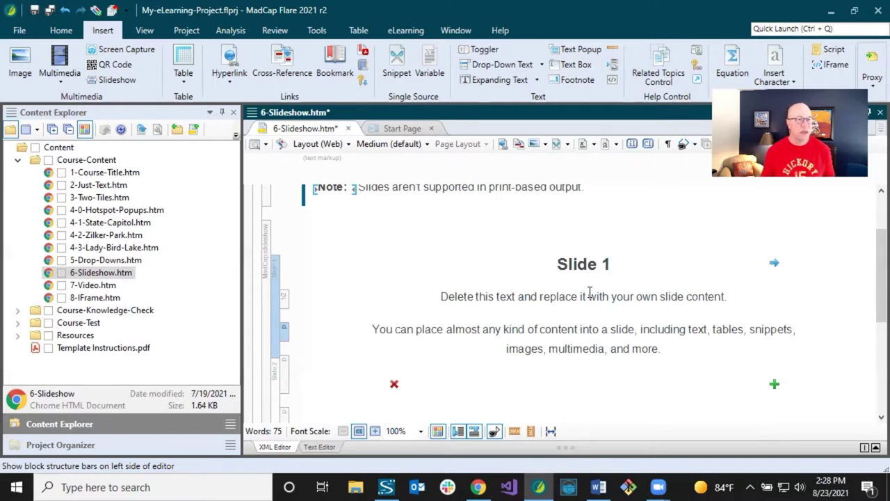
{"action": "left_click", "coordinate": [595, 286]}
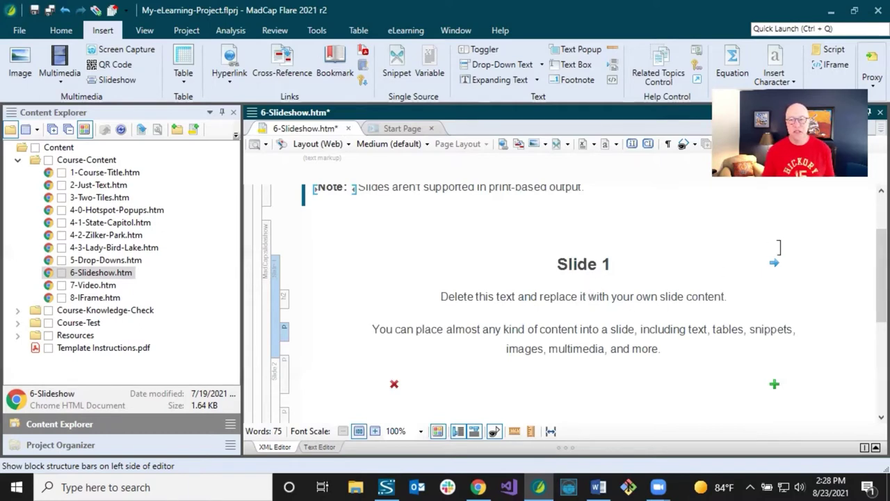
Add a third slide after Slide 2 and enter "fdgdf" as its text
{"action": "left_click", "coordinate": [774, 262]}
{"action": "left_click", "coordinate": [654, 301]}
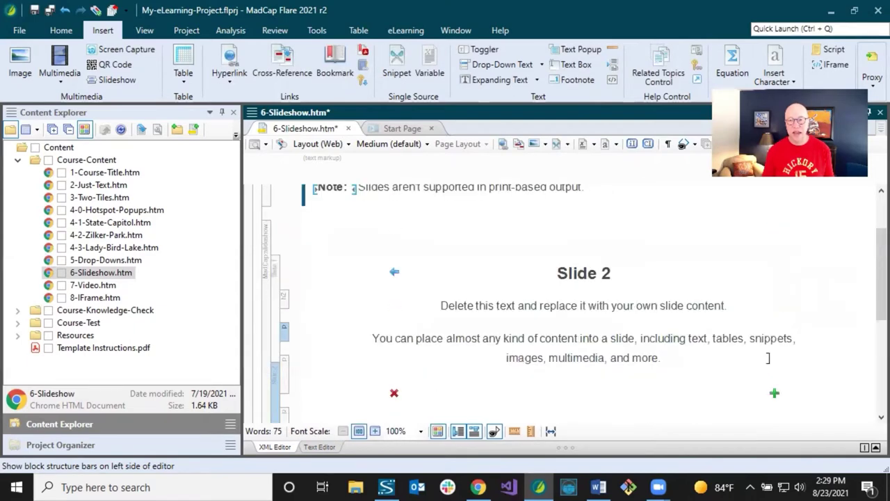
{"action": "left_click", "coordinate": [774, 393]}
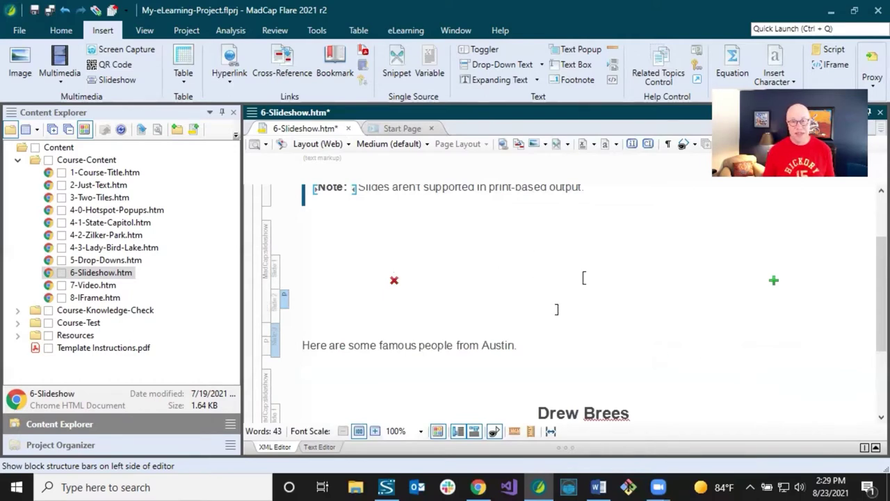
{"action": "type", "text": "fdgdf"}
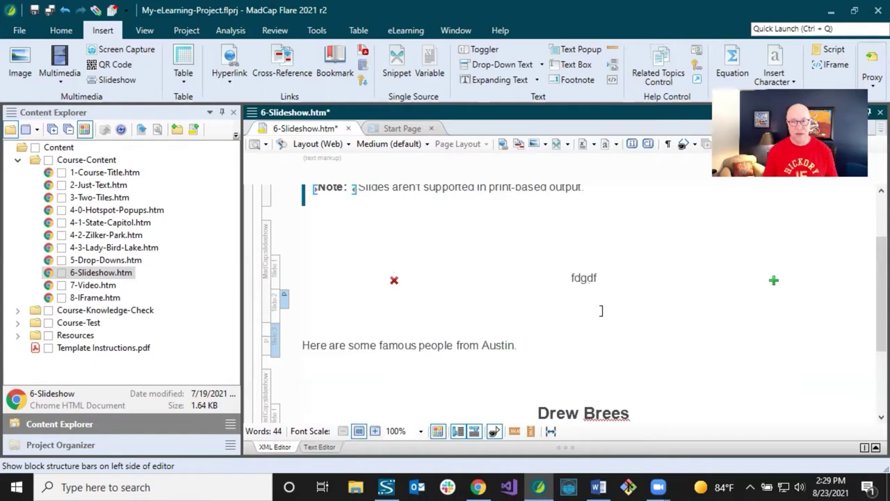
Add an empty paragraph below the "fdgdf" text on the third slide
{"action": "left_click", "coordinate": [583, 284]}
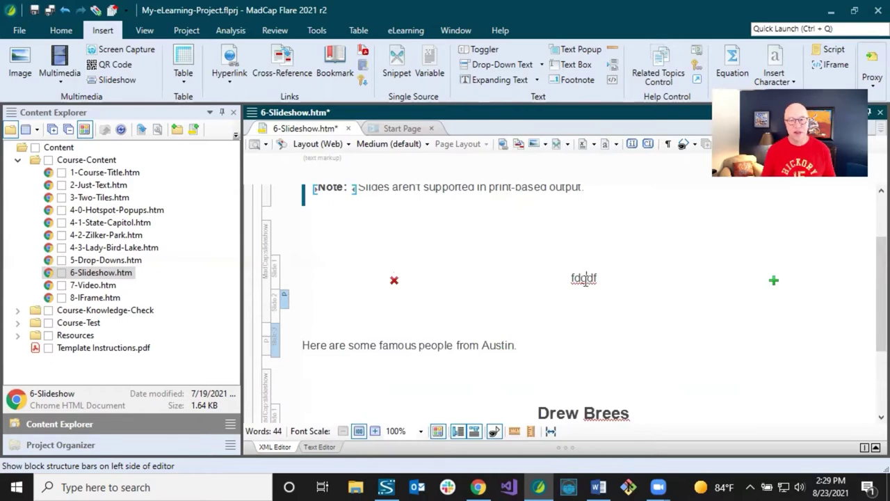
{"action": "left_click", "coordinate": [596, 278]}
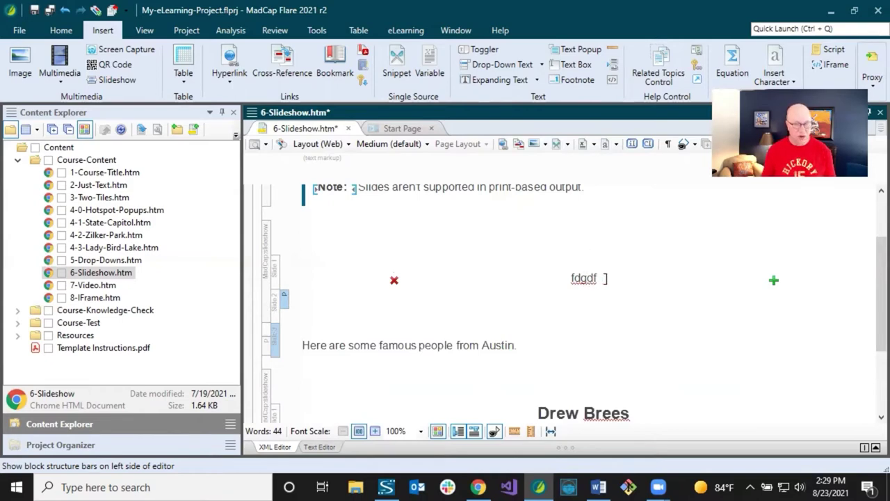
{"action": "key", "text": "Return"}
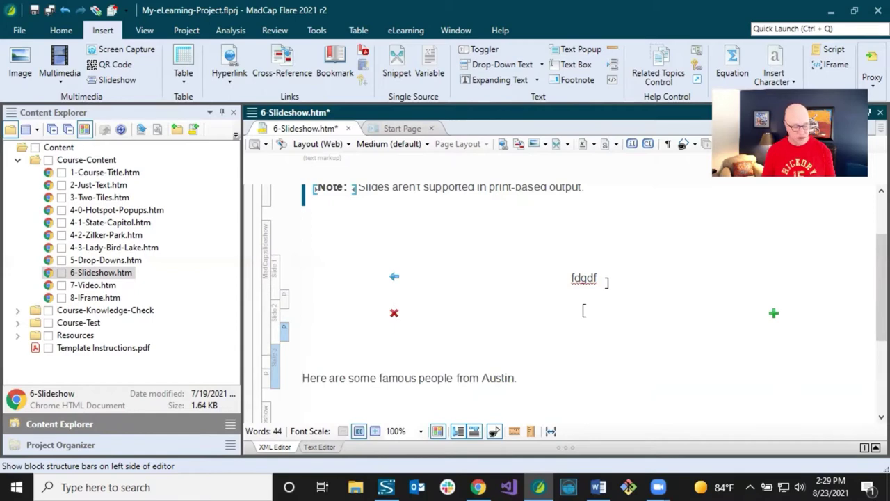
{"action": "key", "text": "BackSpace"}
{"action": "left_click", "coordinate": [579, 277]}
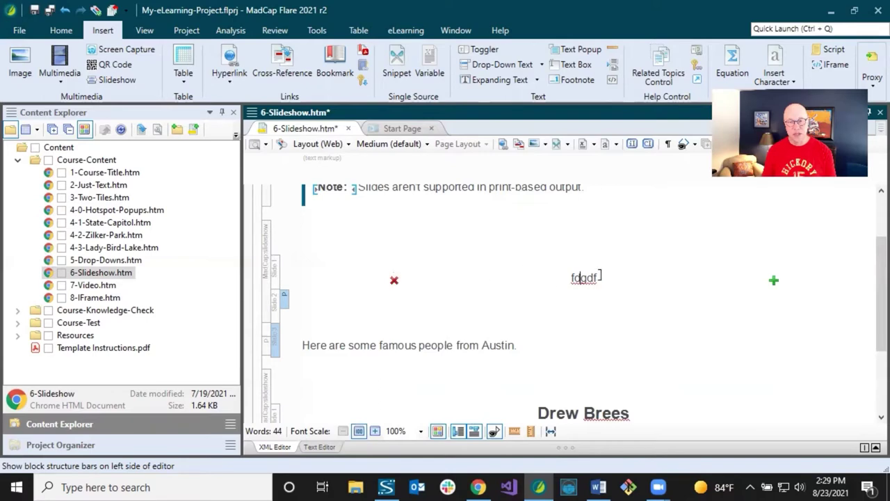
{"action": "left_click", "coordinate": [599, 277]}
{"action": "key", "text": "Return"}
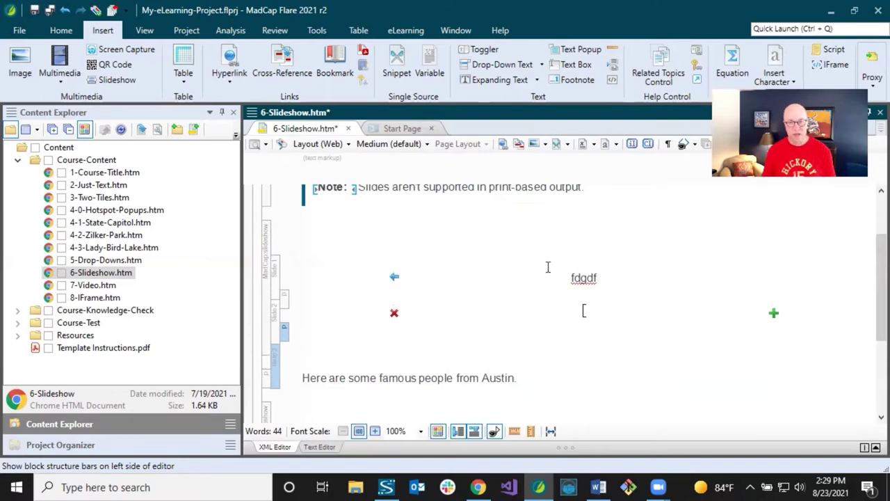
Go back to Slide 1 of the new slideshow and open the 4-1-State-Capitol.htm topic
{"action": "left_click", "coordinate": [394, 280]}
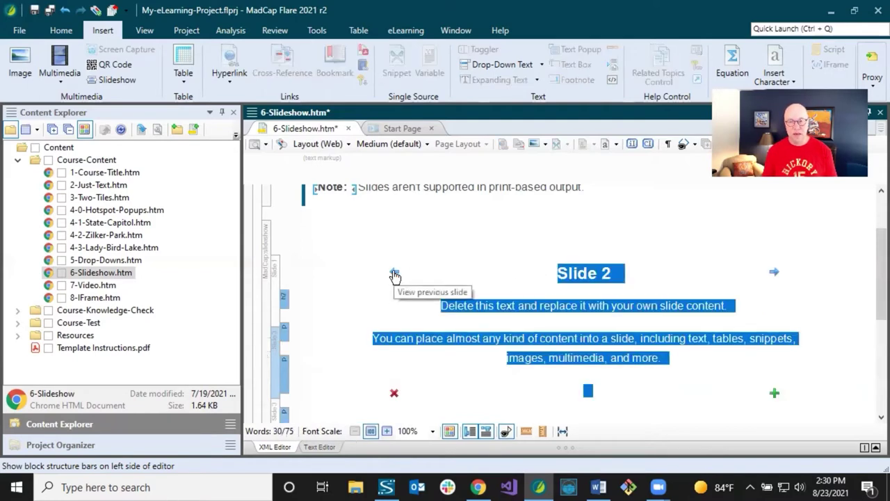
{"action": "left_click", "coordinate": [395, 276]}
{"action": "left_click", "coordinate": [574, 271]}
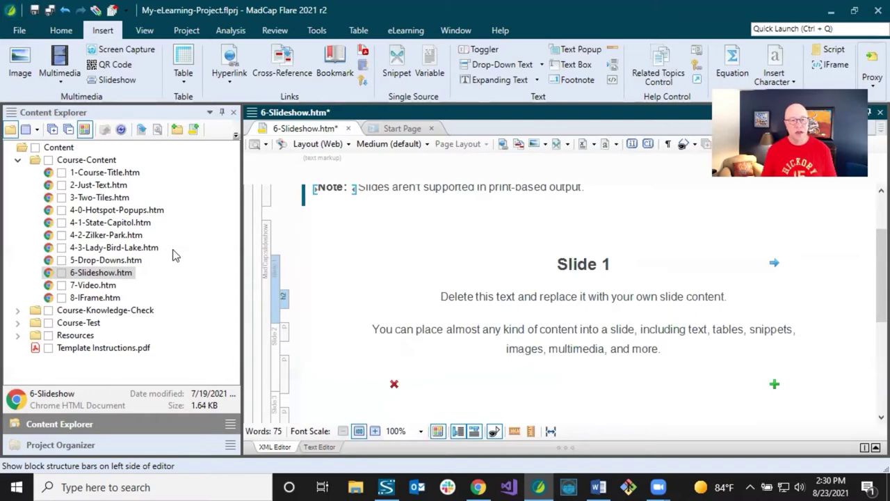
{"action": "left_click", "coordinate": [120, 223]}
{"action": "double_click", "coordinate": [120, 223]}
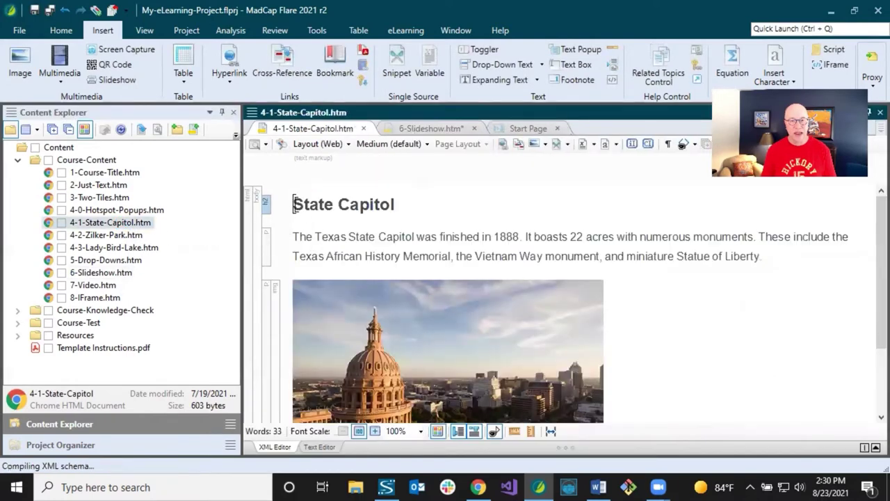
Copy the entire content of the 4-1-State-Capitol.htm topic, including the heading, paragraph and image
{"action": "double_click", "coordinate": [318, 206]}
{"action": "key", "text": "ctrl+a"}
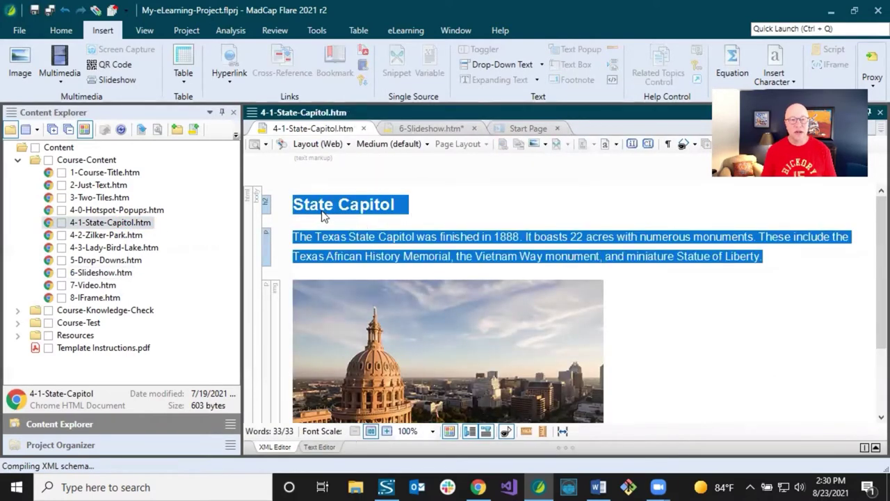
{"action": "left_click", "coordinate": [319, 209]}
{"action": "left_click", "coordinate": [296, 209]}
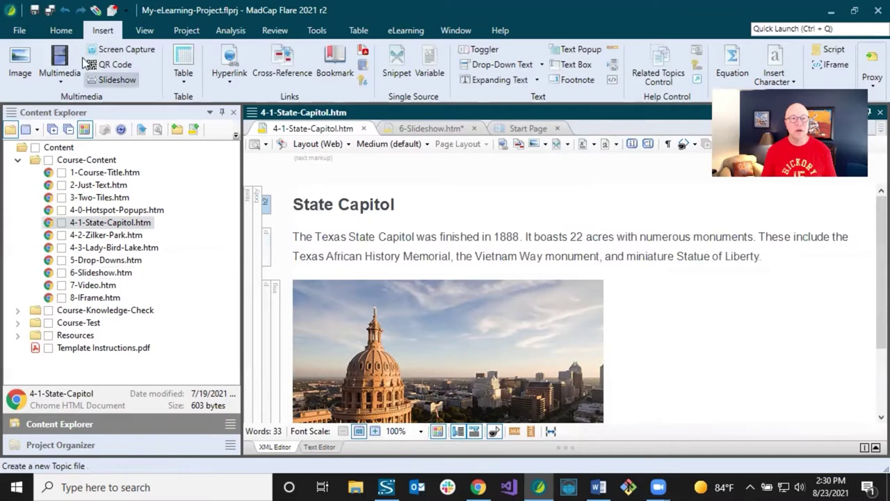
{"action": "left_click", "coordinate": [60, 30]}
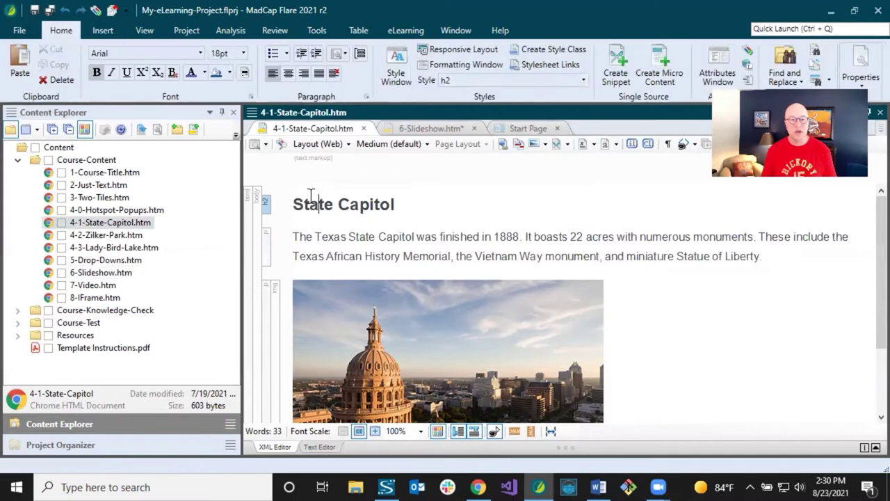
{"action": "left_click", "coordinate": [550, 301]}
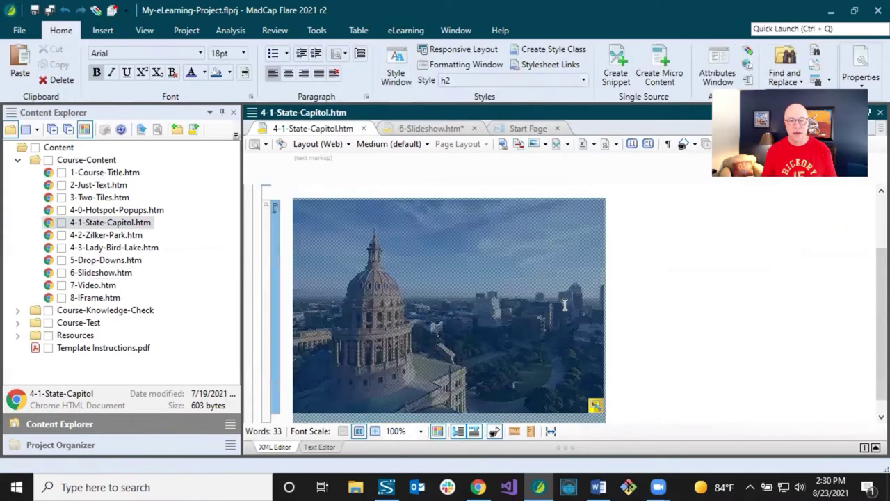
{"action": "key", "text": "ctrl+a"}
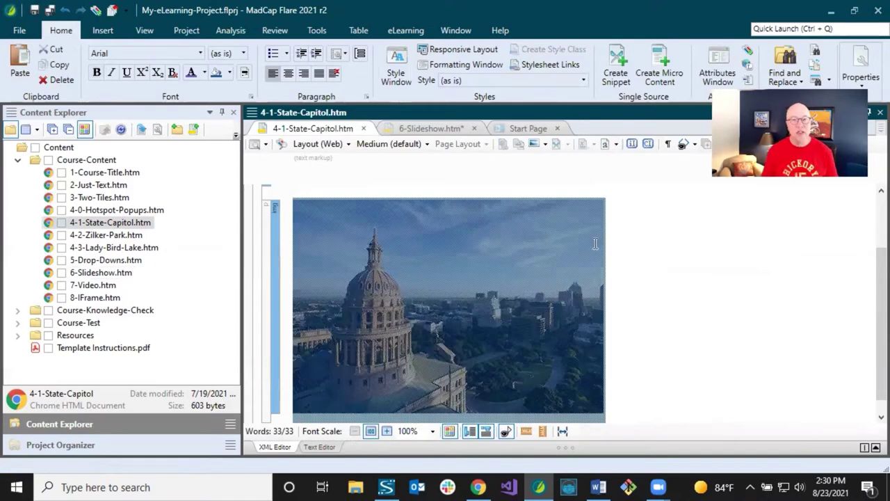
Replace the placeholder content of Slide 1 in the 6-Slideshow.htm topic with the copied State Capitol content
{"action": "left_click", "coordinate": [431, 128]}
{"action": "left_click", "coordinate": [571, 264]}
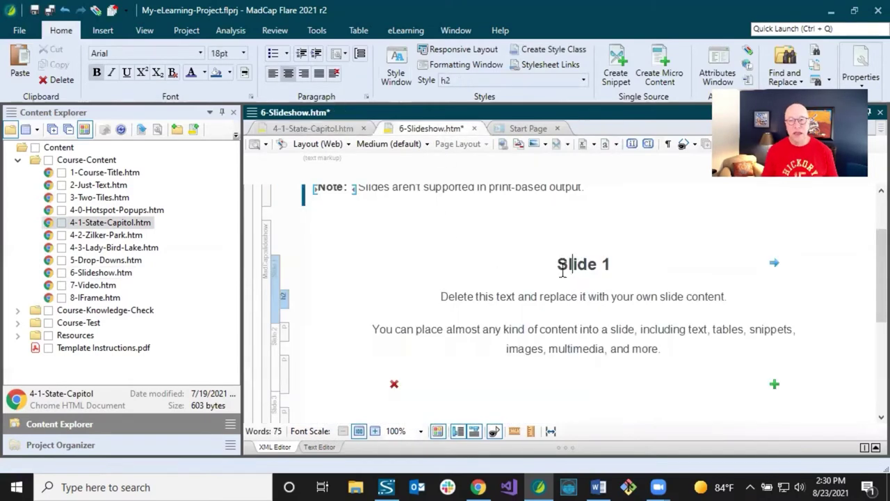
{"action": "left_click_drag", "start_coordinate": [562, 270], "coordinate": [664, 343]}
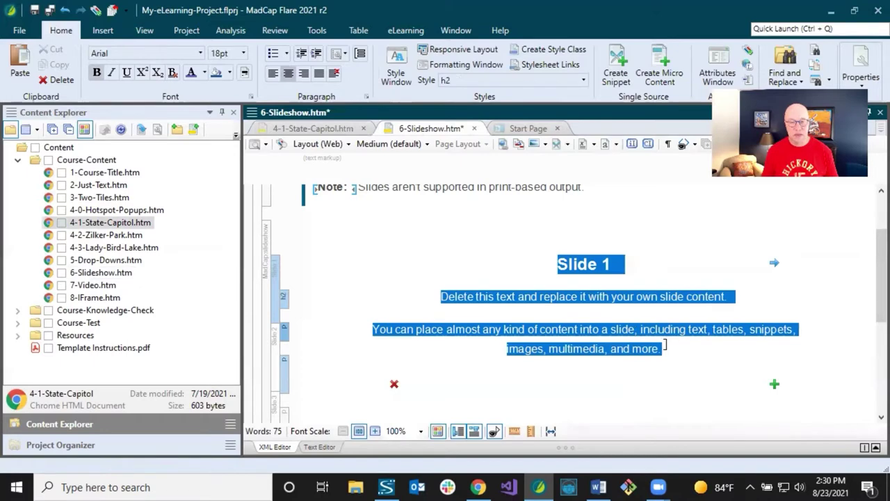
{"action": "key", "text": "ctrl+v"}
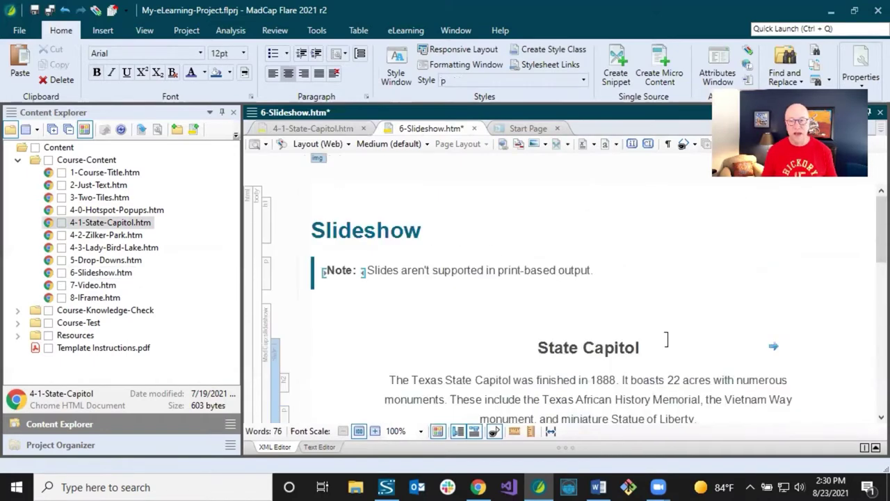
{"action": "left_click", "coordinate": [602, 355]}
{"action": "scroll", "coordinate": [602, 354], "scroll_direction": "down", "scroll_amount": 1}
{"action": "left_click", "coordinate": [565, 266]}
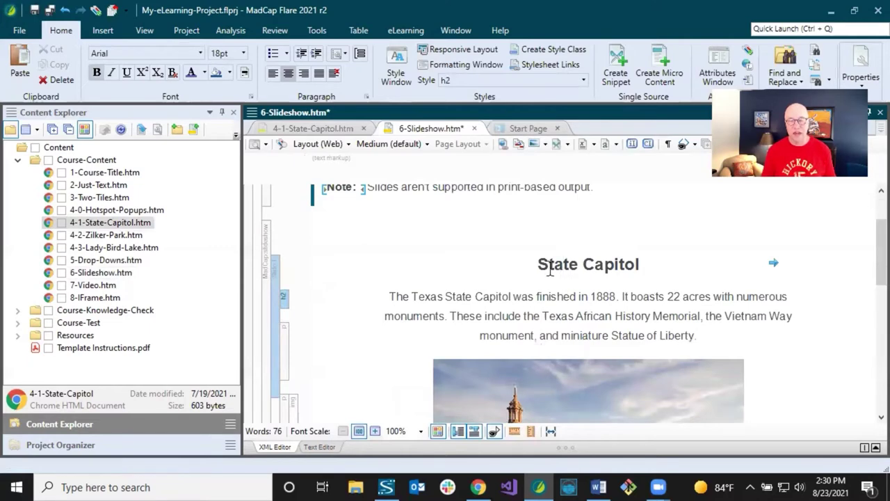
{"action": "left_click", "coordinate": [553, 295]}
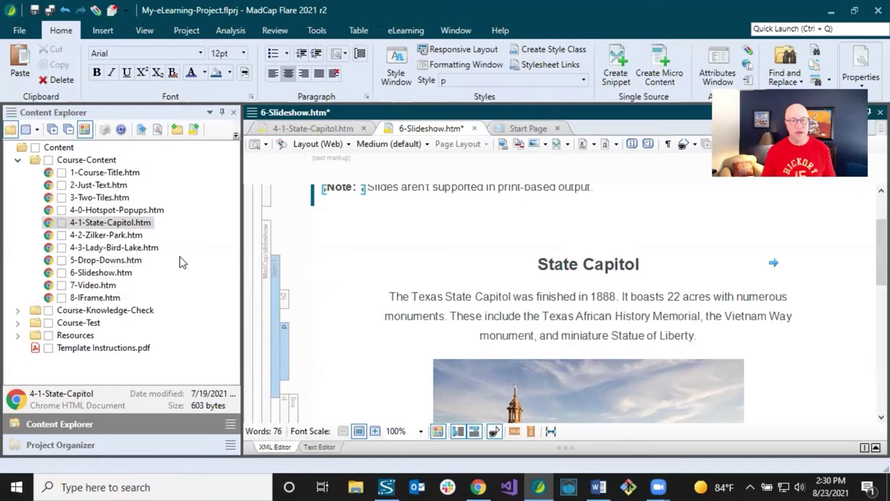
Open the 4-2-Zilker-Park.htm topic and copy its heading, paragraph and image
{"action": "left_click", "coordinate": [104, 236]}
{"action": "double_click", "coordinate": [104, 236]}
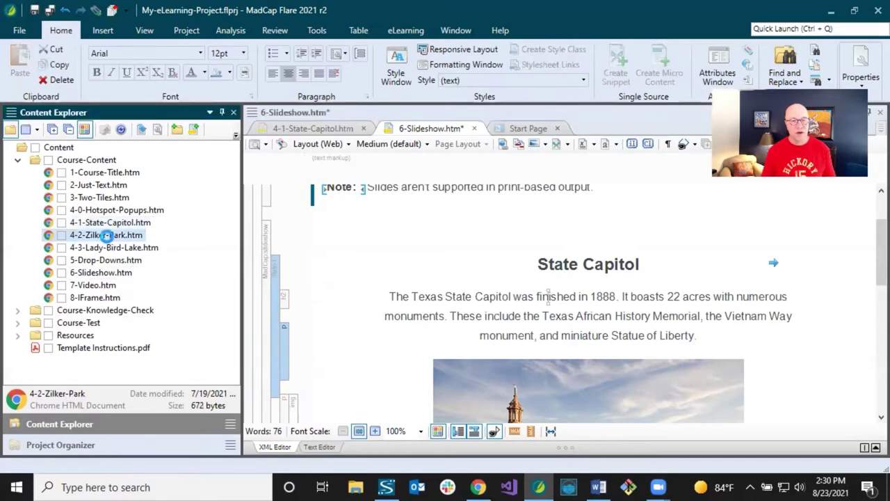
{"action": "left_click_drag", "start_coordinate": [295, 203], "coordinate": [600, 313]}
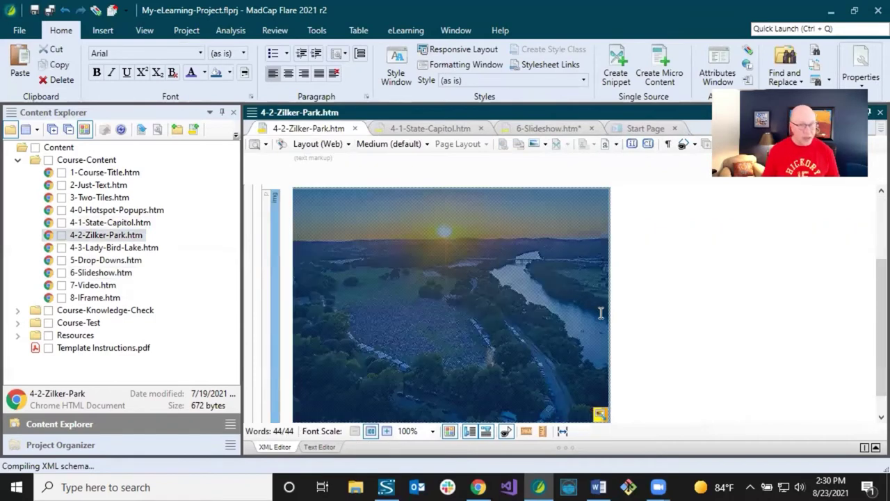
Replace the placeholder content of Slide 2 in the 6-Slideshow.htm topic with the copied Zilker Park content
{"action": "left_click", "coordinate": [550, 128]}
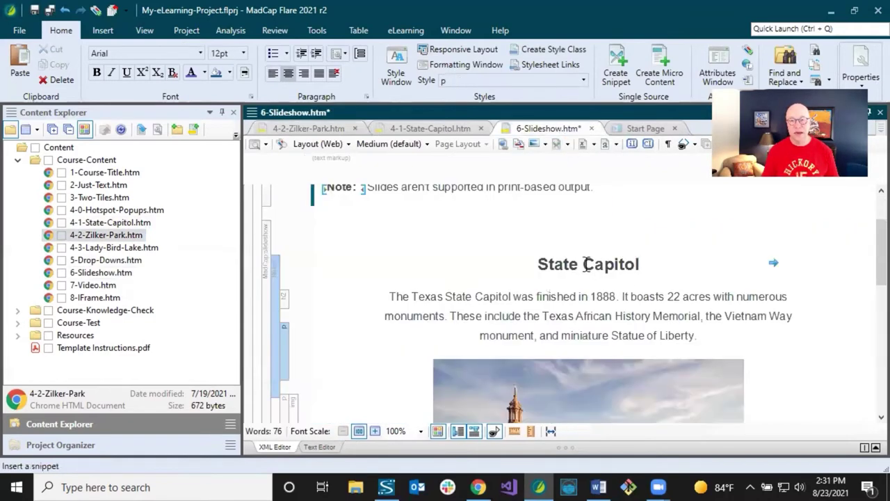
{"action": "left_click", "coordinate": [773, 263]}
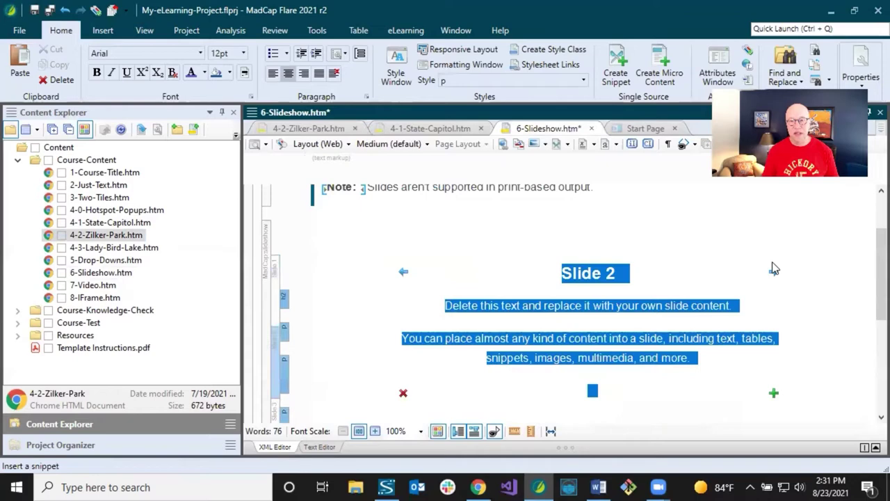
{"action": "left_click", "coordinate": [602, 273]}
{"action": "left_click_drag", "start_coordinate": [574, 291], "coordinate": [665, 395]}
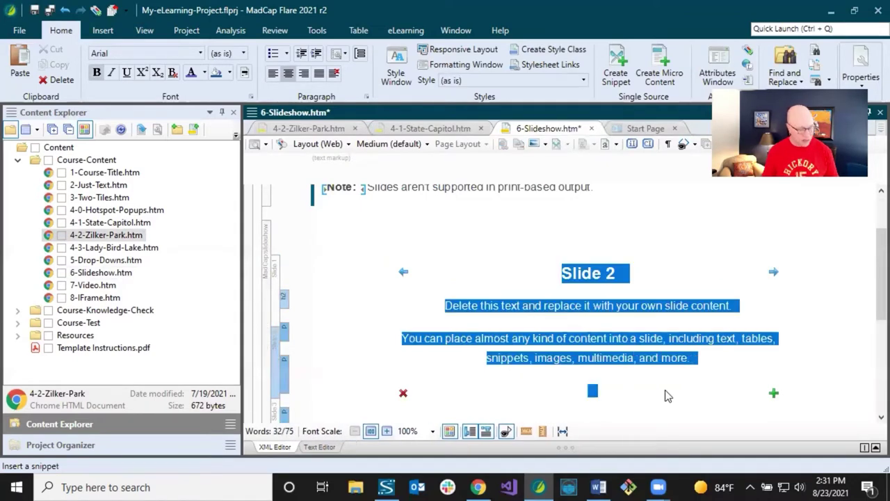
{"action": "key", "text": "ctrl+v"}
{"action": "scroll", "coordinate": [754, 363], "scroll_direction": "down", "scroll_amount": 2}
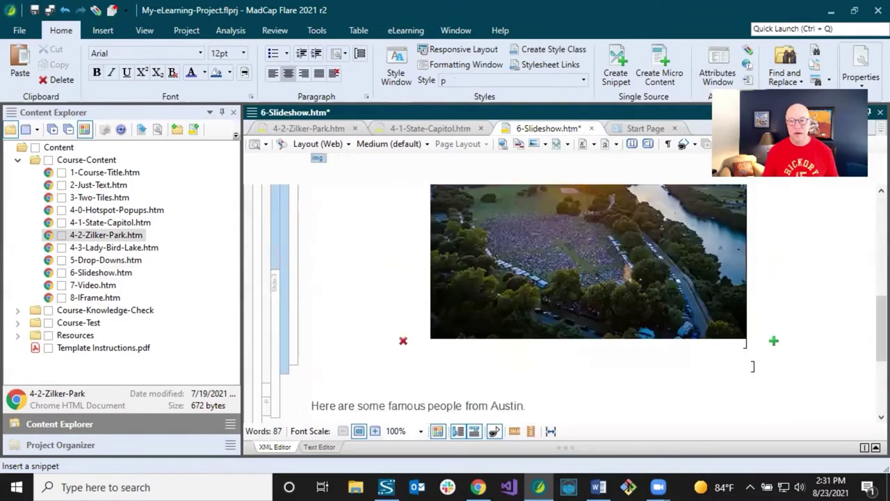
{"action": "left_click", "coordinate": [626, 375]}
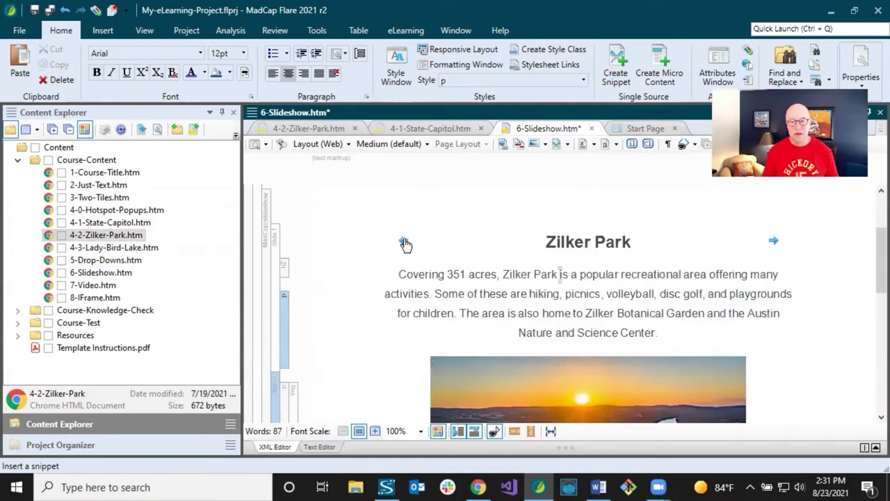
Go back to the State Capitol slide and remove the empty paragraph below its image
{"action": "left_click", "coordinate": [405, 242]}
{"action": "scroll", "coordinate": [561, 285], "scroll_direction": "down", "scroll_amount": 3}
{"action": "left_click", "coordinate": [592, 321]}
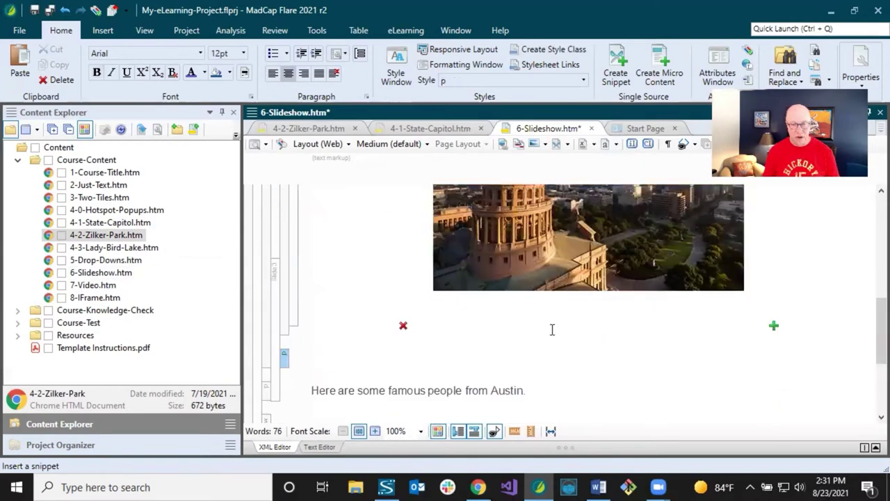
{"action": "key", "text": "ctrl+v"}
{"action": "scroll", "coordinate": [553, 330], "scroll_direction": "up", "scroll_amount": 5}
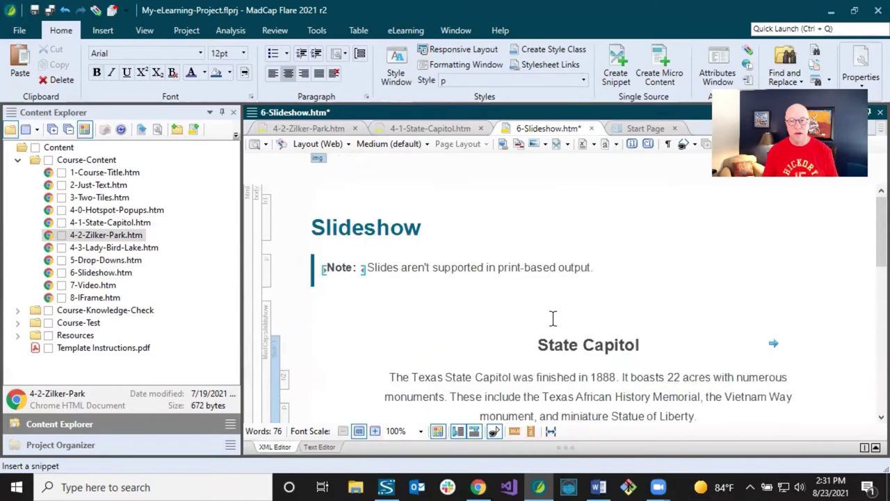
Advance past the Zilker Park slide to the third slide with the "fdgdf" text and save all open files
{"action": "left_click", "coordinate": [772, 343]}
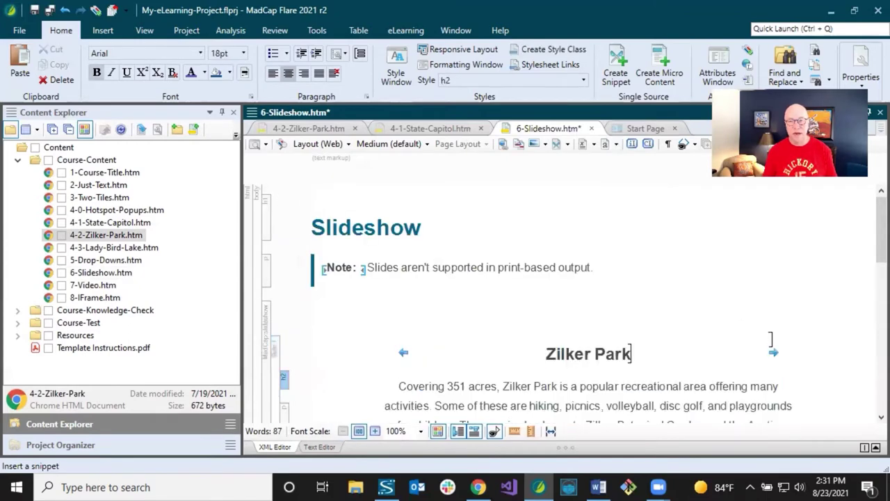
{"action": "left_click", "coordinate": [775, 356]}
{"action": "scroll", "coordinate": [686, 354], "scroll_direction": "down", "scroll_amount": 2}
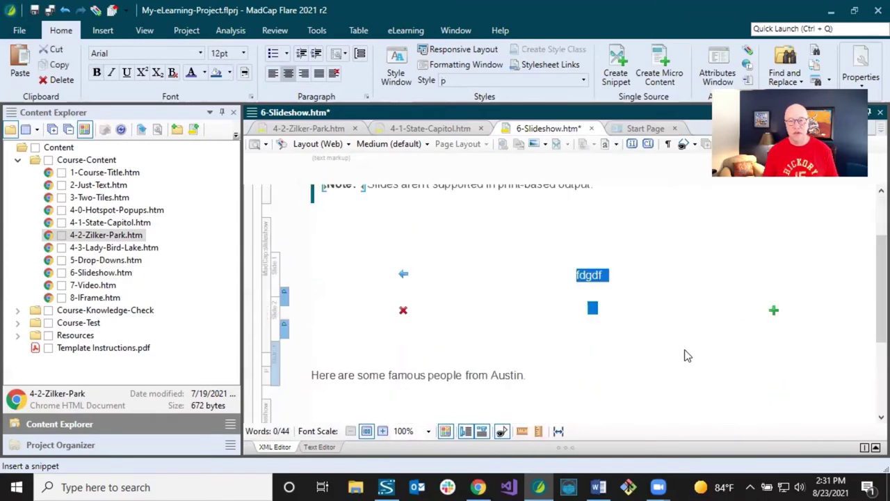
{"action": "left_click", "coordinate": [49, 10]}
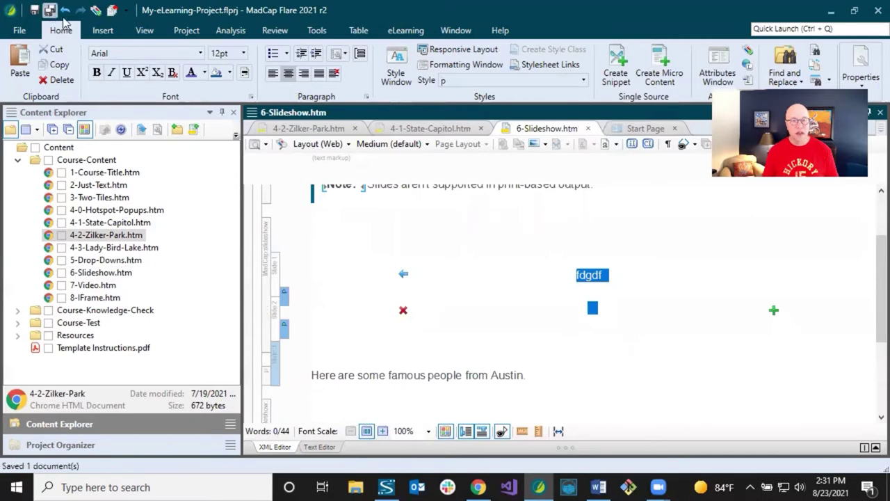
Open the 4-3-Lady-Bird-Lake.htm topic and copy its heading, paragraph and image
{"action": "left_click", "coordinate": [127, 251]}
{"action": "double_click", "coordinate": [124, 248]}
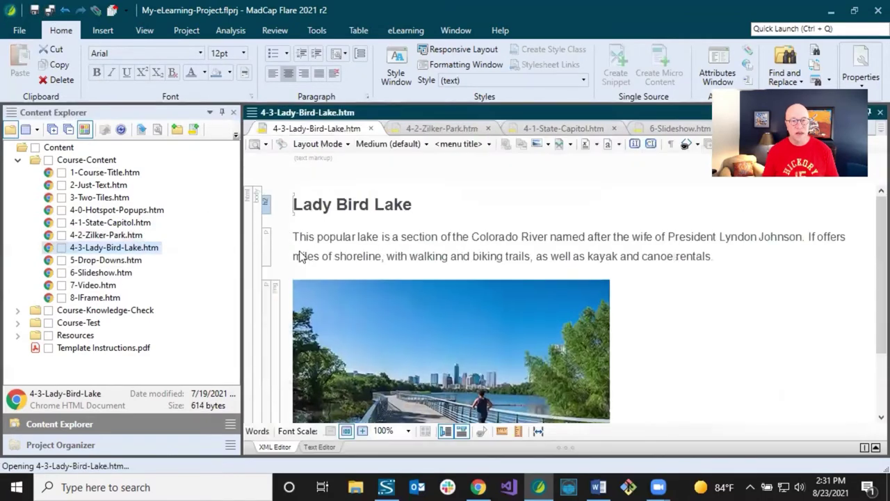
{"action": "left_click_drag", "start_coordinate": [306, 212], "coordinate": [586, 308]}
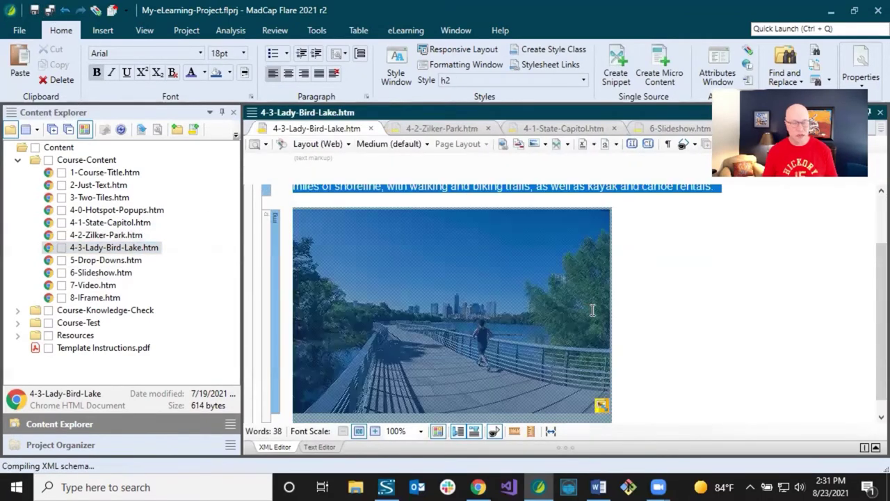
Close the 4-2-Zilker-Park.htm and 4-1-State-Capitol.htm topics and return to the 6-Slideshow.htm topic
{"action": "left_click", "coordinate": [488, 128]}
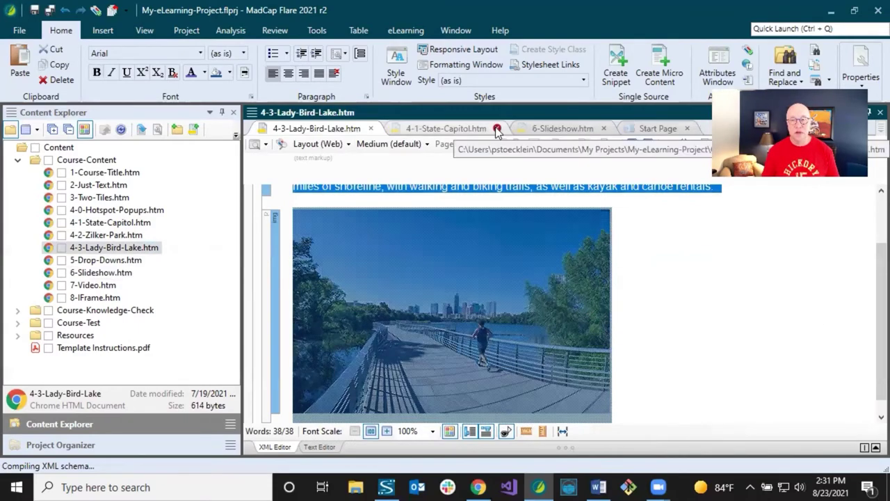
{"action": "left_click", "coordinate": [497, 129]}
{"action": "left_click", "coordinate": [442, 132]}
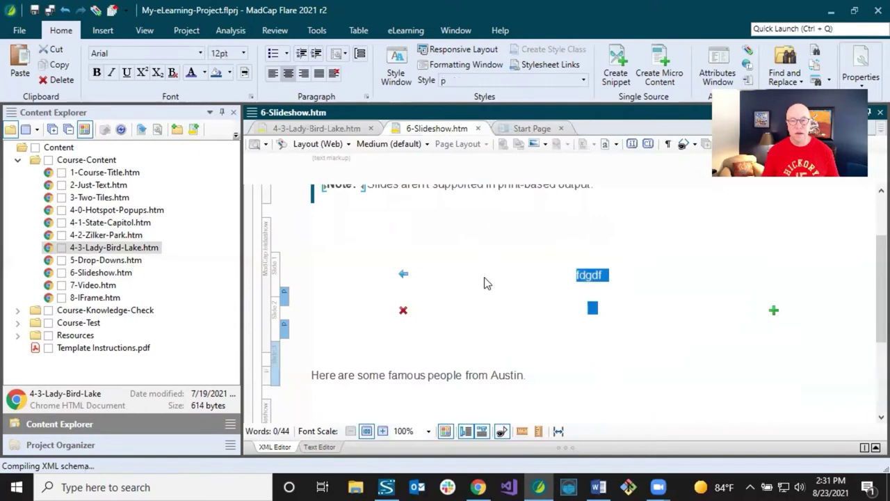
Replace the "fdgdf" text on the third slide with the copied Lady Bird Lake content and save the topic
{"action": "left_click", "coordinate": [589, 274]}
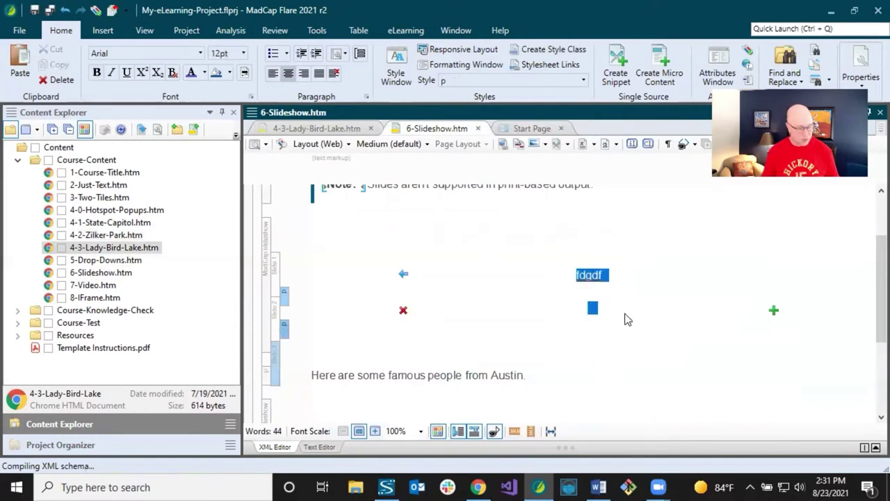
{"action": "key", "text": "ctrl+v"}
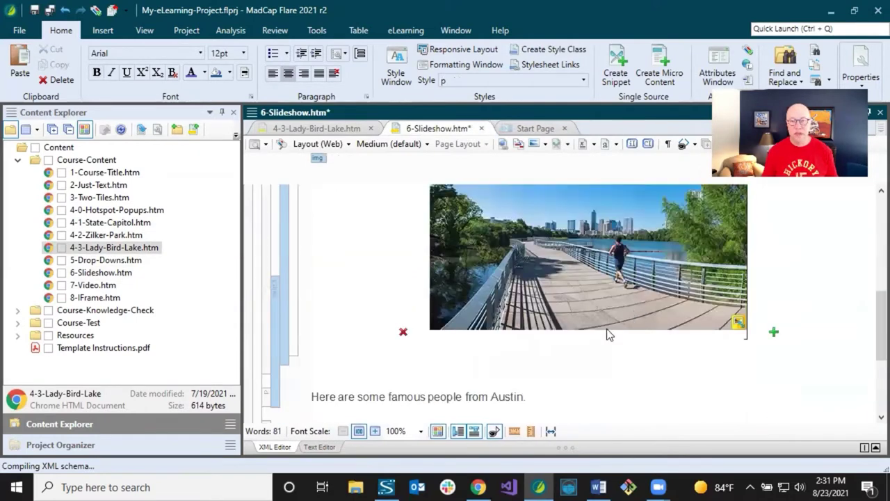
{"action": "scroll", "coordinate": [639, 344], "scroll_direction": "up", "scroll_amount": 5}
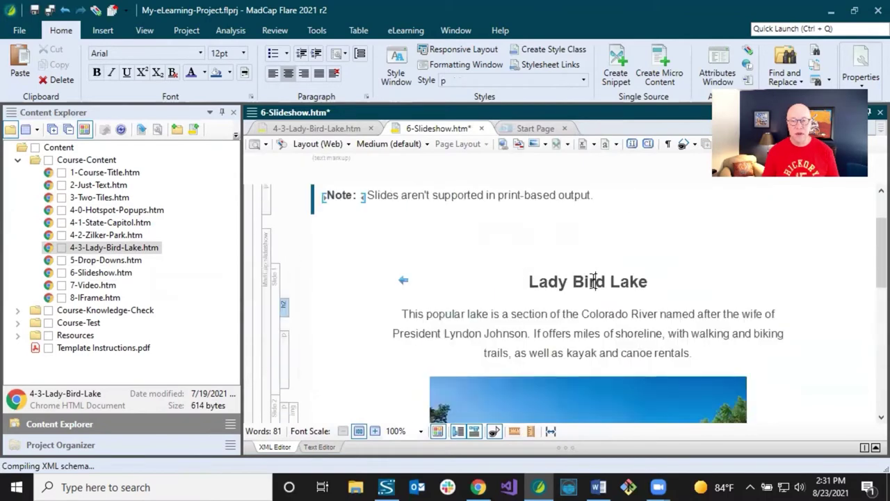
{"action": "left_click", "coordinate": [593, 281]}
{"action": "key", "text": "ctrl+s"}
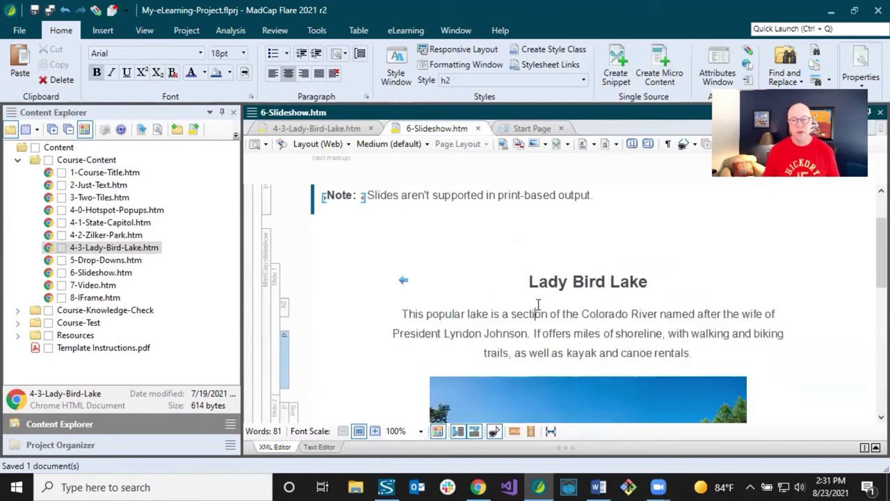
{"action": "left_click", "coordinate": [538, 306]}
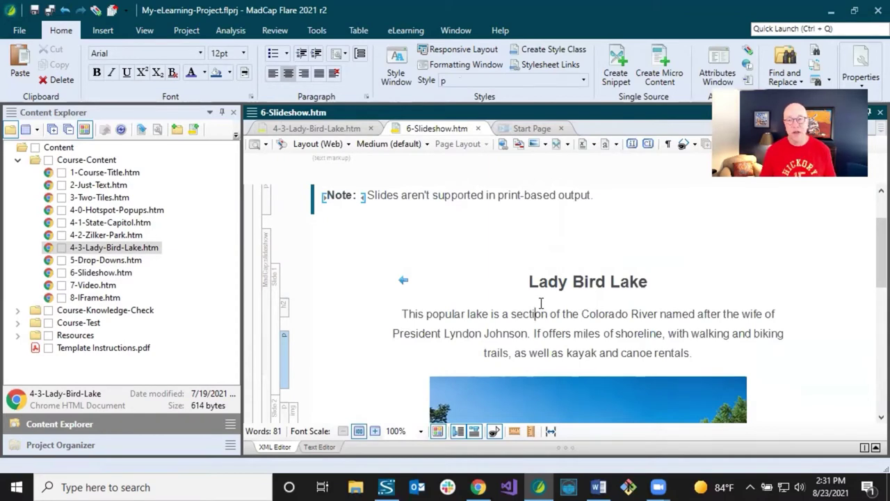
Add a fourth, empty slide after the Lady Bird Lake slide
{"action": "scroll", "coordinate": [541, 303], "scroll_direction": "down", "scroll_amount": 5}
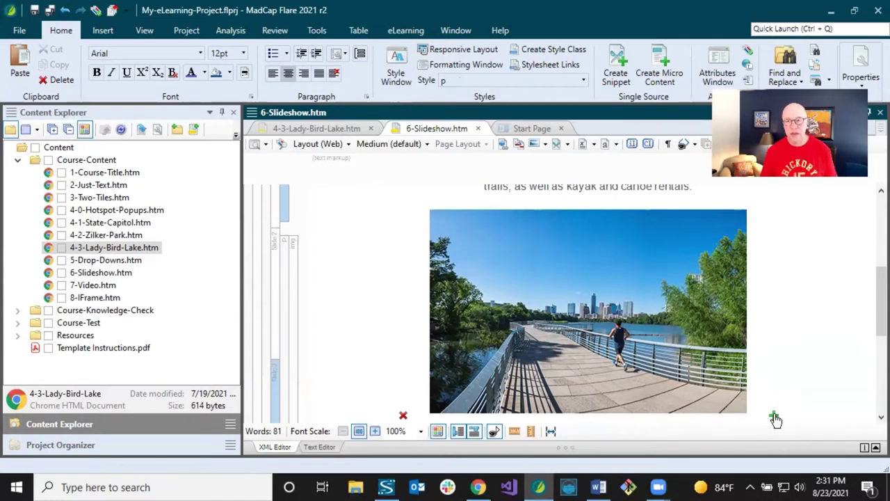
{"action": "left_click", "coordinate": [775, 418]}
{"action": "scroll", "coordinate": [633, 292], "scroll_direction": "up", "scroll_amount": 2}
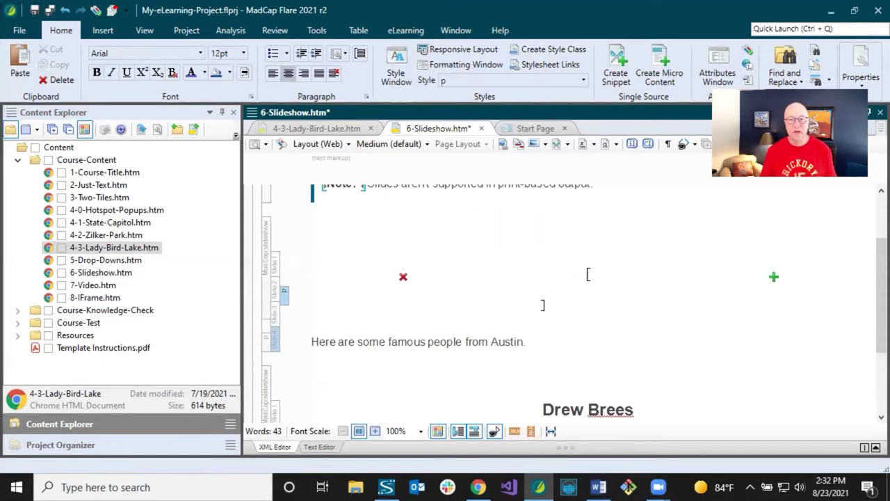
{"action": "left_click", "coordinate": [104, 30]}
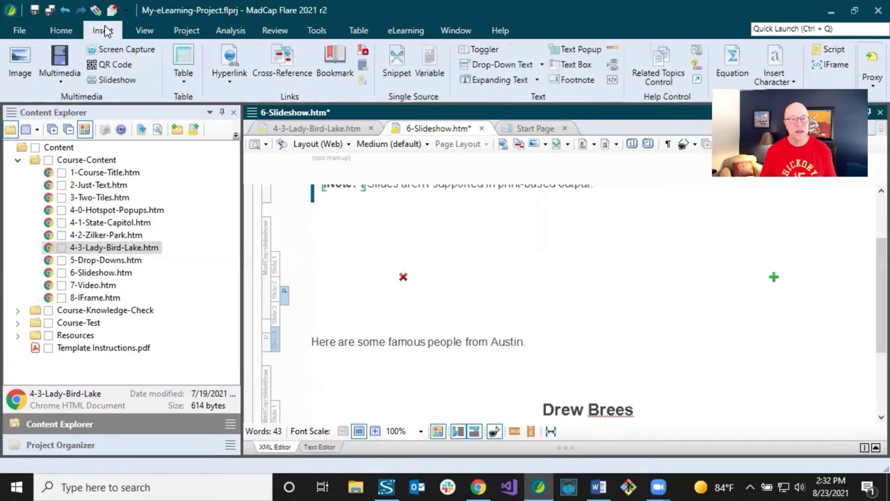
{"action": "left_click", "coordinate": [60, 80]}
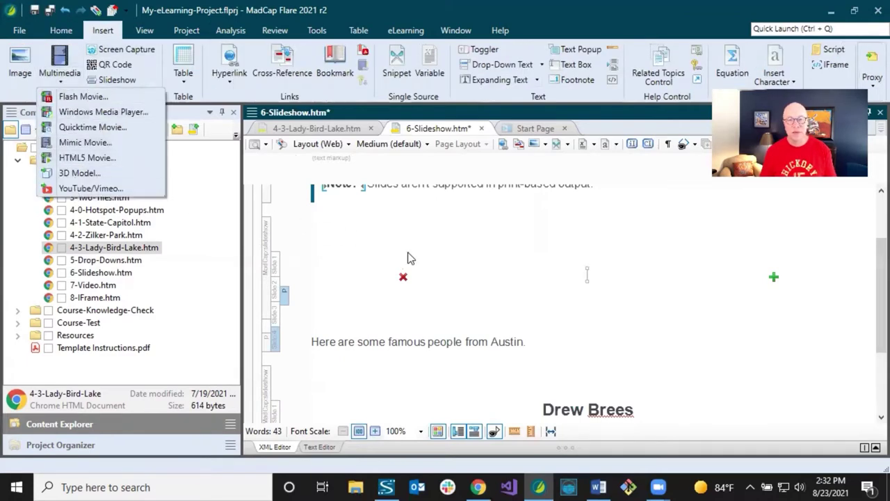
{"action": "key", "text": "y"}
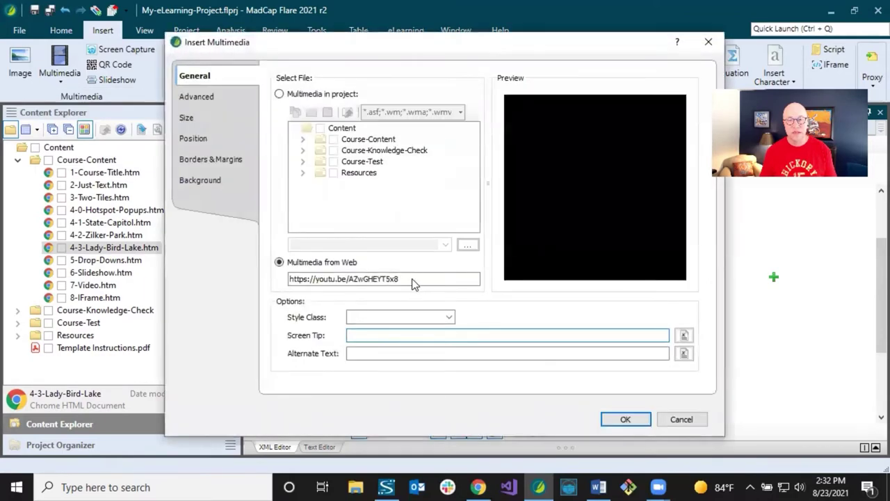
{"action": "left_click_drag", "start_coordinate": [405, 279], "coordinate": [298, 278]}
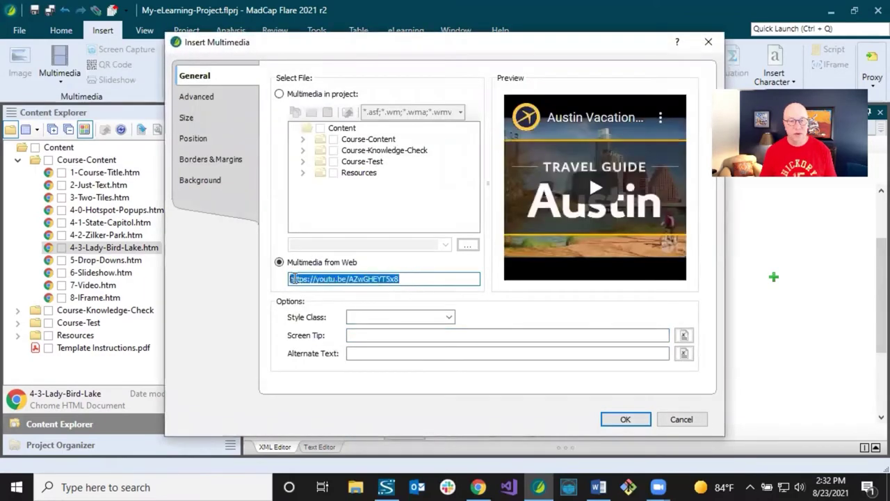
{"action": "left_click", "coordinate": [335, 279]}
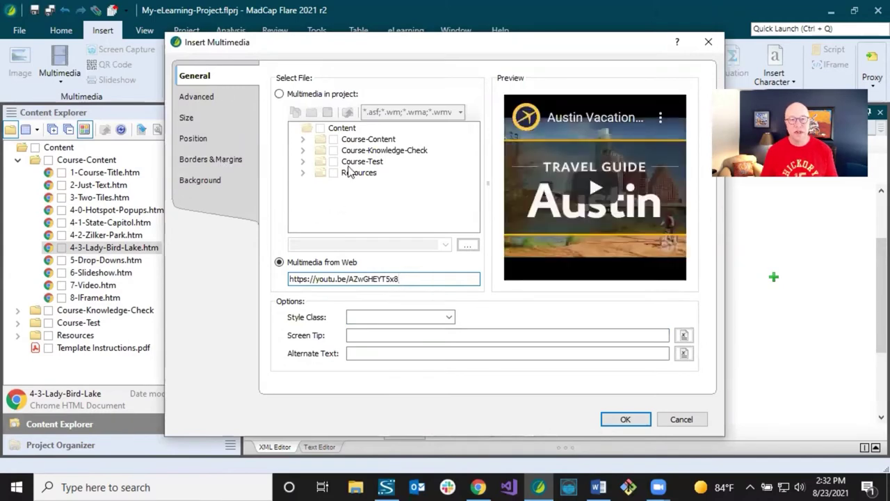
{"action": "left_click", "coordinate": [624, 420]}
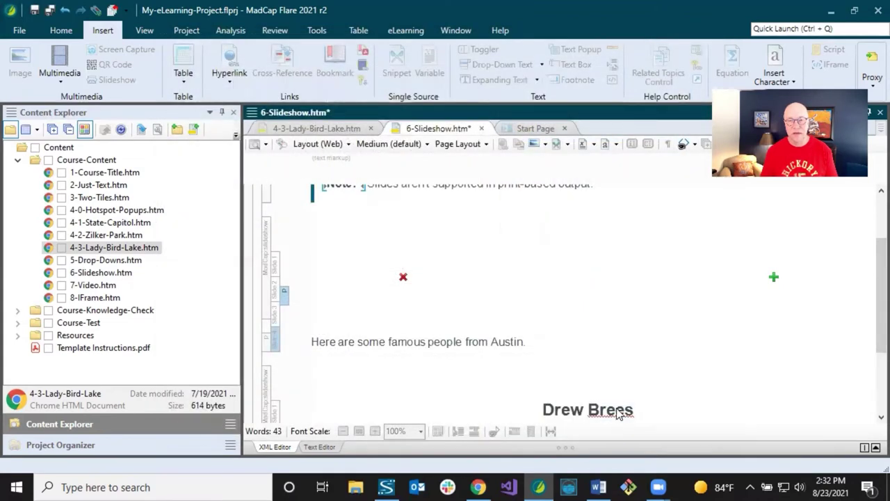
Check how the Austin travel guide video sits in the fourth slide and save the topic
{"action": "scroll", "coordinate": [588, 344], "scroll_direction": "down", "scroll_amount": 3}
{"action": "scroll", "coordinate": [588, 344], "scroll_direction": "up", "scroll_amount": 6}
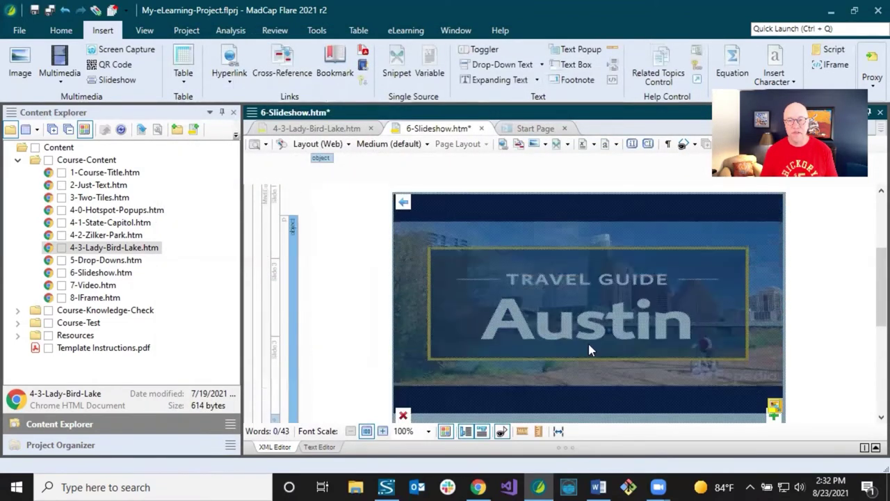
{"action": "left_click", "coordinate": [542, 270]}
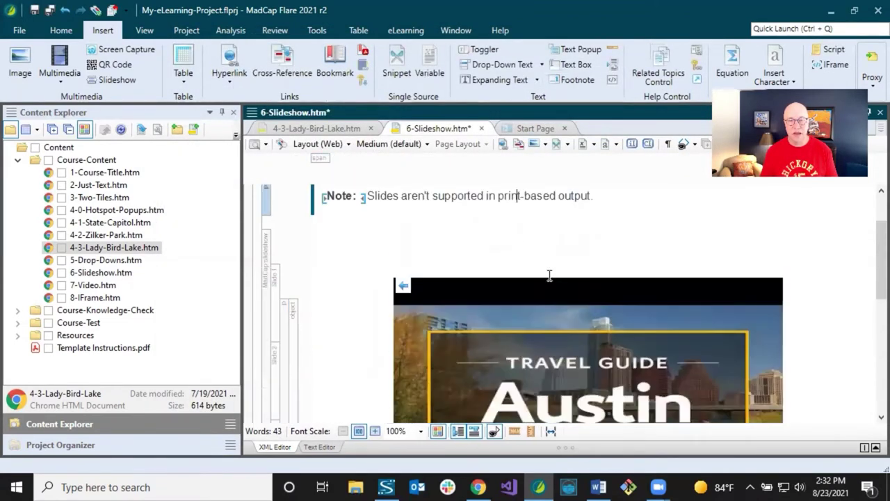
{"action": "scroll", "coordinate": [550, 276], "scroll_direction": "down", "scroll_amount": 3}
{"action": "scroll", "coordinate": [582, 289], "scroll_direction": "up", "scroll_amount": 4}
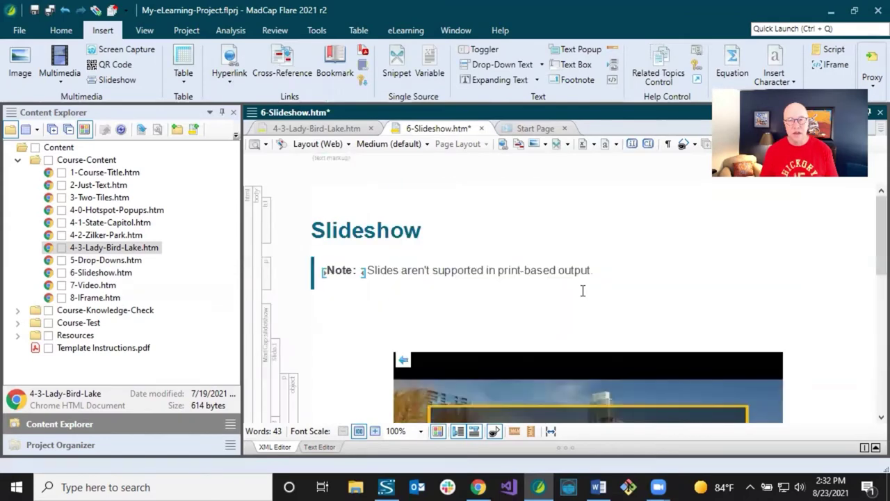
{"action": "scroll", "coordinate": [582, 292], "scroll_direction": "down", "scroll_amount": 2}
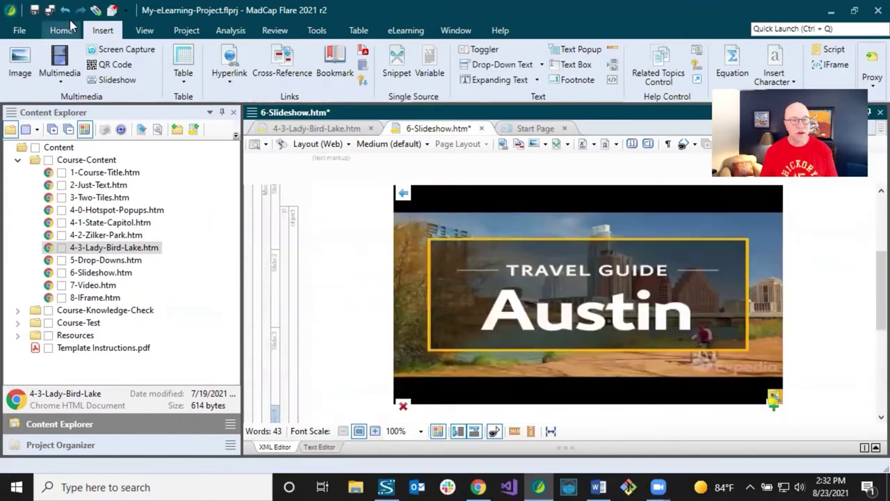
{"action": "left_click", "coordinate": [49, 10]}
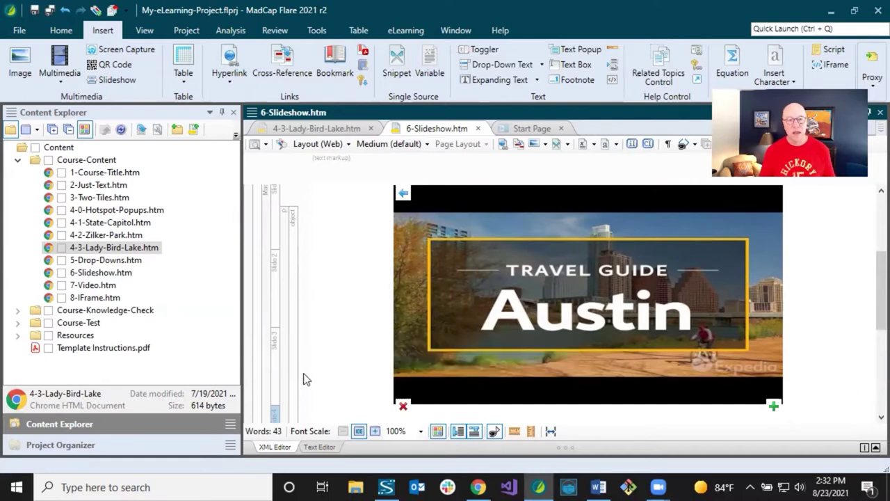
Move the video slide ahead of the State Capitol slide to make it the slideshow's first slide, and save the topic
{"action": "scroll", "coordinate": [352, 358], "scroll_direction": "down", "scroll_amount": 2}
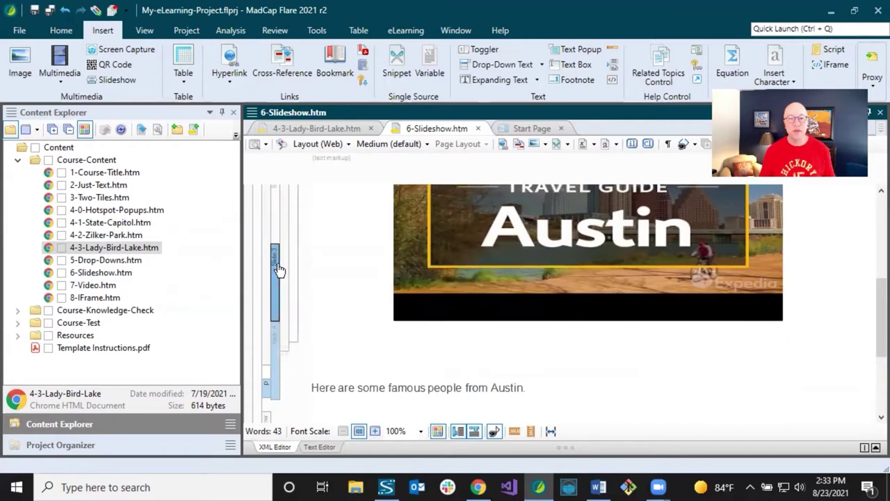
{"action": "scroll", "coordinate": [372, 290], "scroll_direction": "up", "scroll_amount": 2}
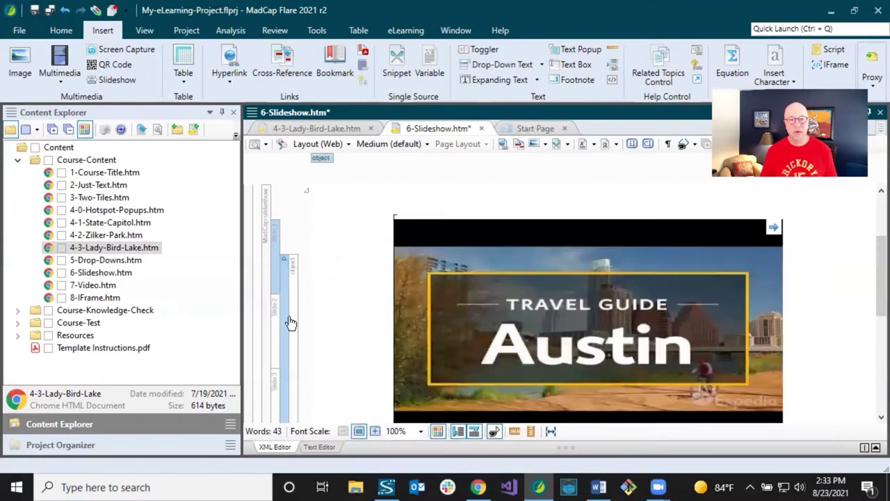
{"action": "left_click", "coordinate": [276, 322]}
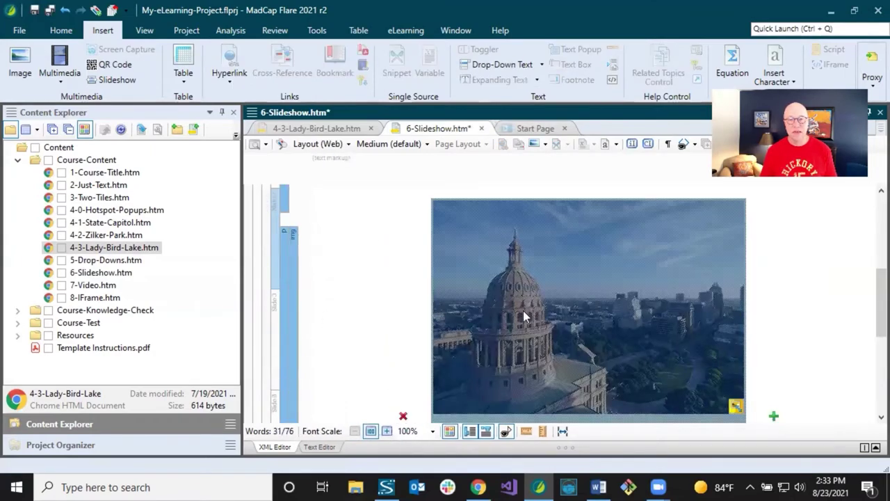
{"action": "left_click", "coordinate": [556, 241]}
{"action": "scroll", "coordinate": [517, 251], "scroll_direction": "up", "scroll_amount": 2}
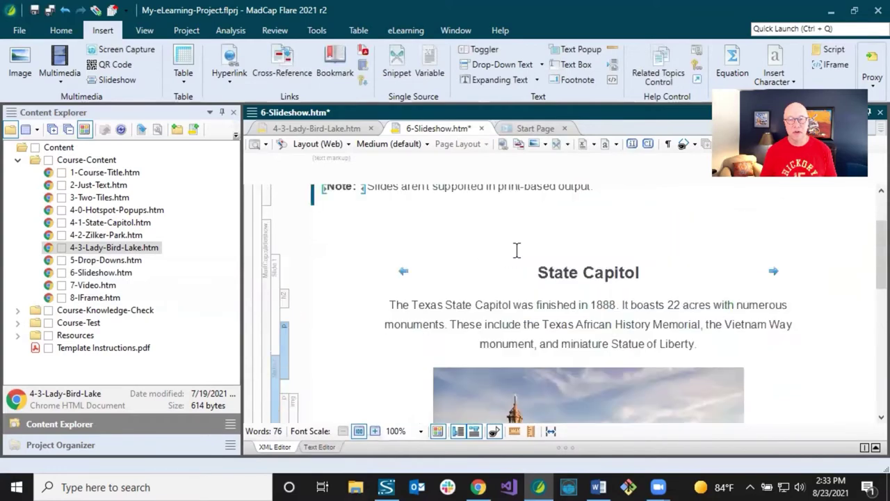
{"action": "left_click", "coordinate": [400, 271]}
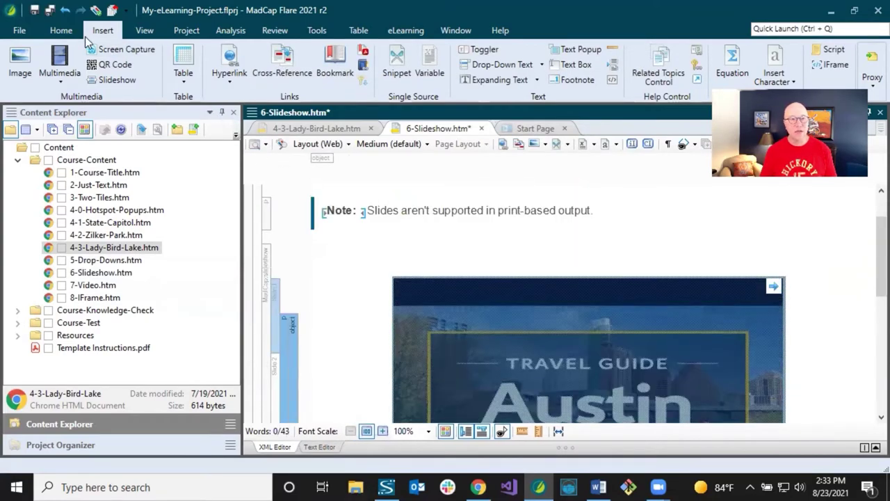
{"action": "left_click", "coordinate": [49, 9]}
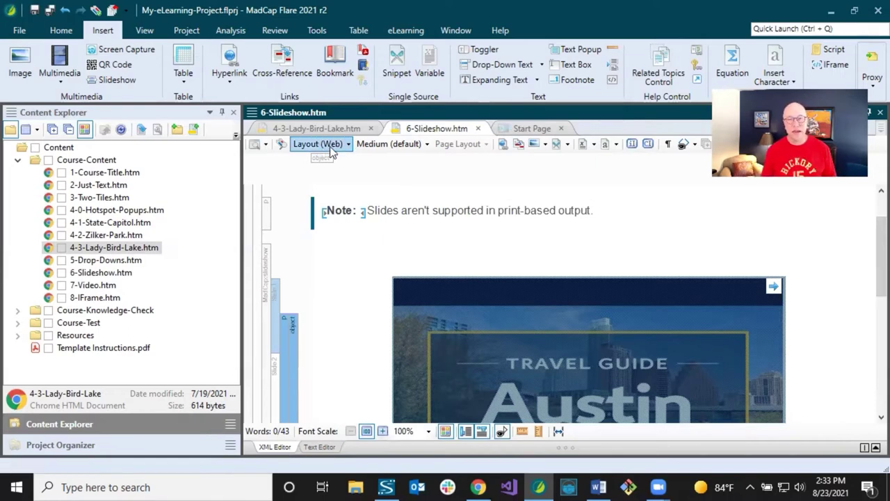
Preview the slideshow topic and enlarge the preview window to show the full video slide
{"action": "left_click", "coordinate": [256, 146]}
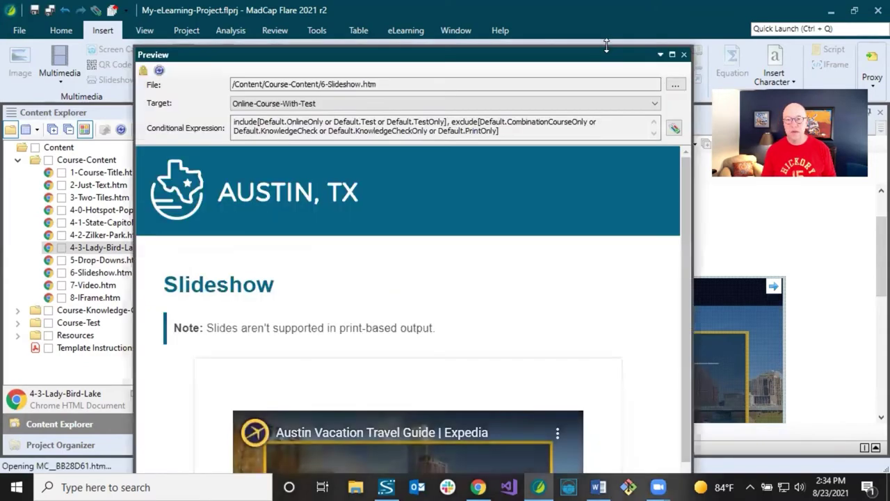
{"action": "left_click_drag", "start_coordinate": [584, 111], "coordinate": [578, 23]}
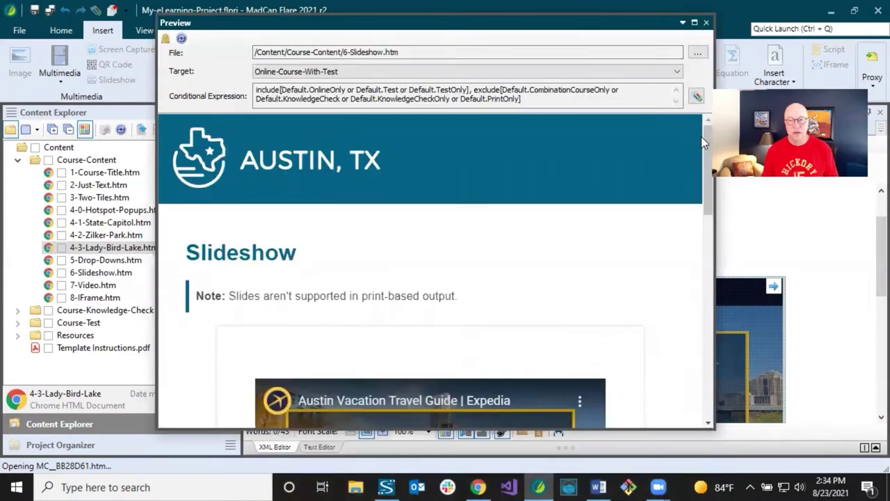
{"action": "mouse_move", "coordinate": [706, 135]}
{"action": "left_mouse_down"}
{"action": "mouse_move", "coordinate": [686, 324]}
{"action": "mouse_move", "coordinate": [694, 189]}
{"action": "left_mouse_up"}
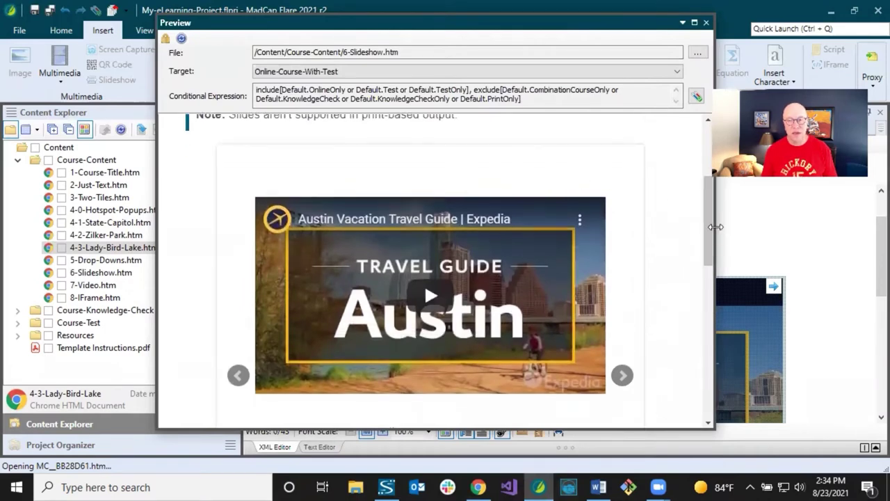
{"action": "left_click_drag", "start_coordinate": [715, 233], "coordinate": [828, 233]}
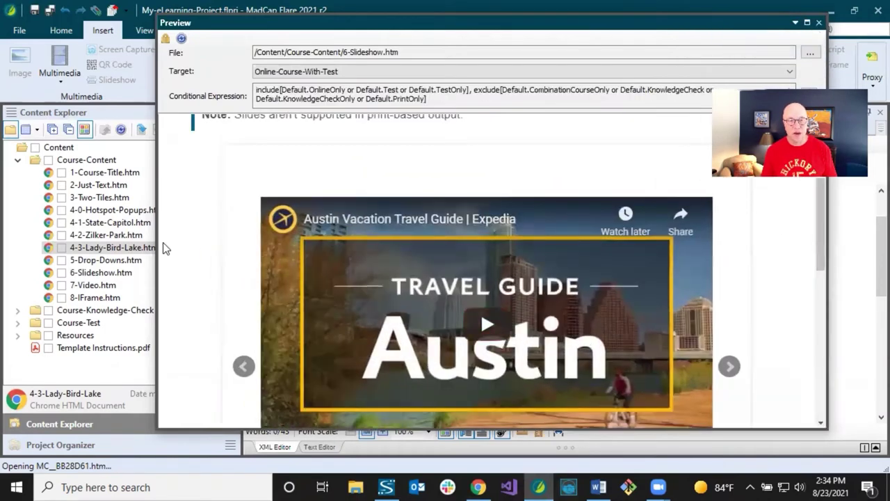
{"action": "left_click_drag", "start_coordinate": [160, 247], "coordinate": [69, 237]}
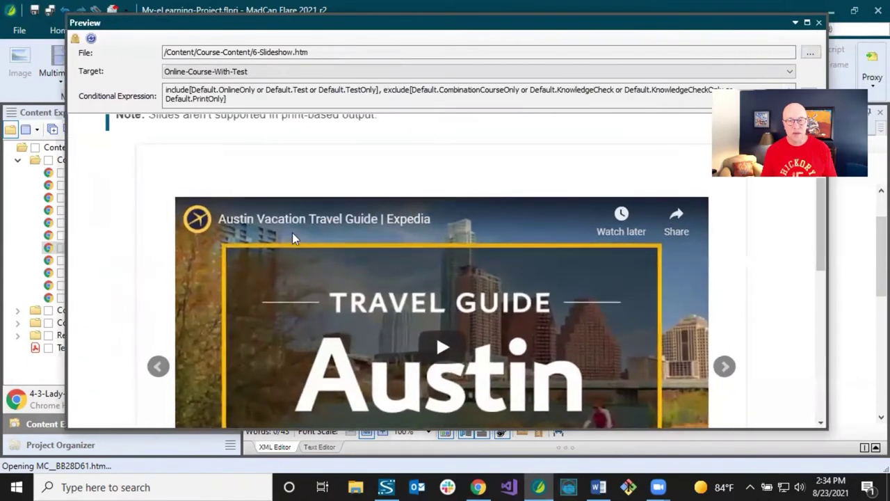
Examine the video slide and its navigation bullets, page through the State Capitol, Zilker Park and Lady Bird Lake slides, and close the preview
{"action": "scroll", "coordinate": [407, 228], "scroll_direction": "down", "scroll_amount": 1}
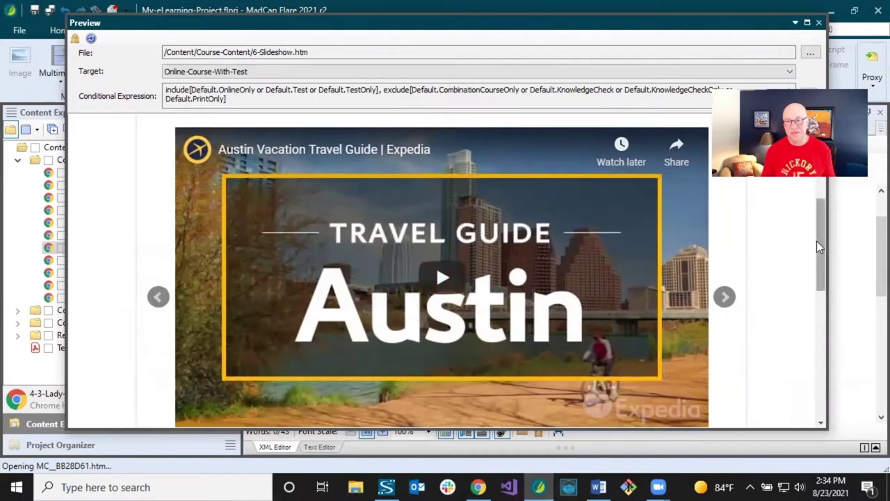
{"action": "mouse_move", "coordinate": [817, 241]}
{"action": "left_mouse_down"}
{"action": "mouse_move", "coordinate": [818, 267]}
{"action": "mouse_move", "coordinate": [818, 244]}
{"action": "left_mouse_up"}
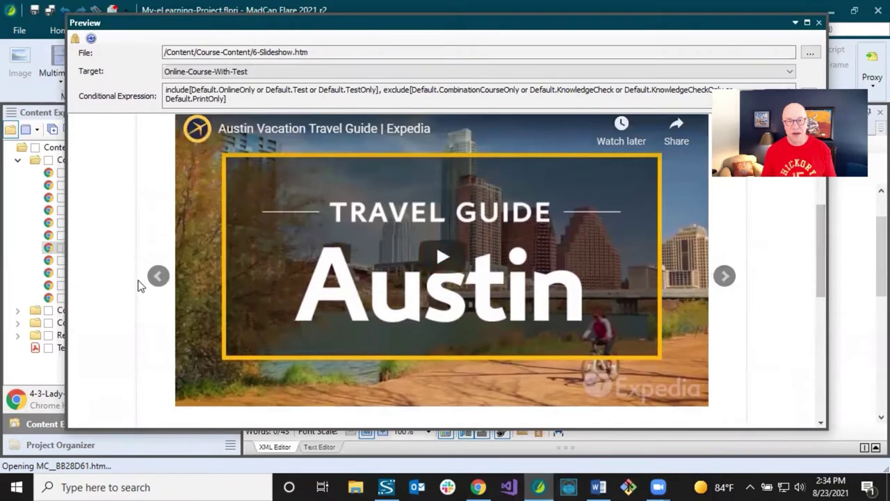
{"action": "left_click_drag", "start_coordinate": [818, 240], "coordinate": [761, 292]}
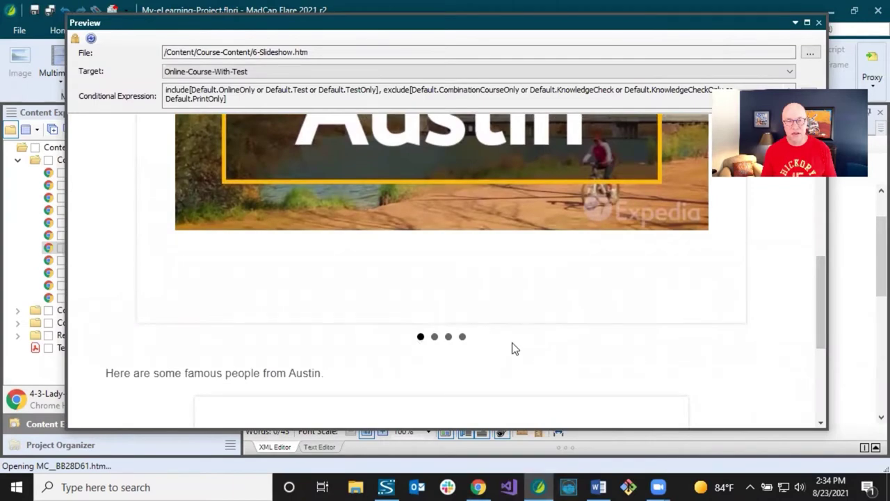
{"action": "scroll", "coordinate": [512, 343], "scroll_direction": "up", "scroll_amount": 3}
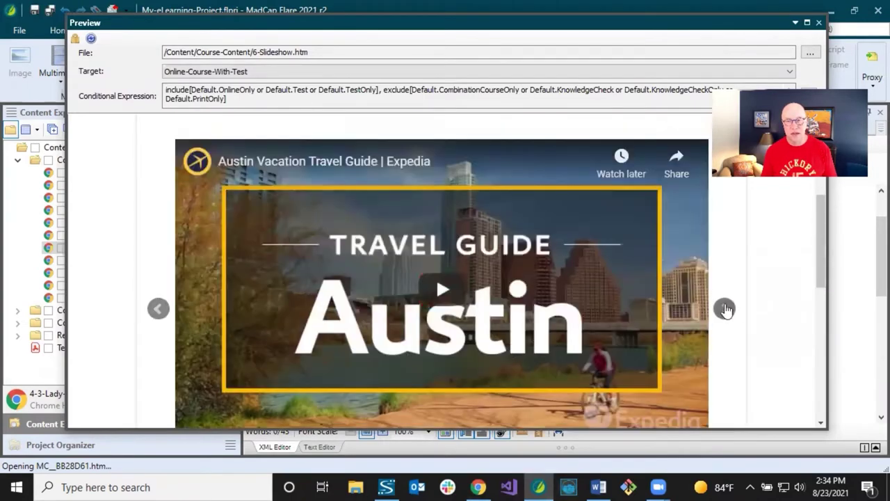
{"action": "left_click", "coordinate": [725, 310]}
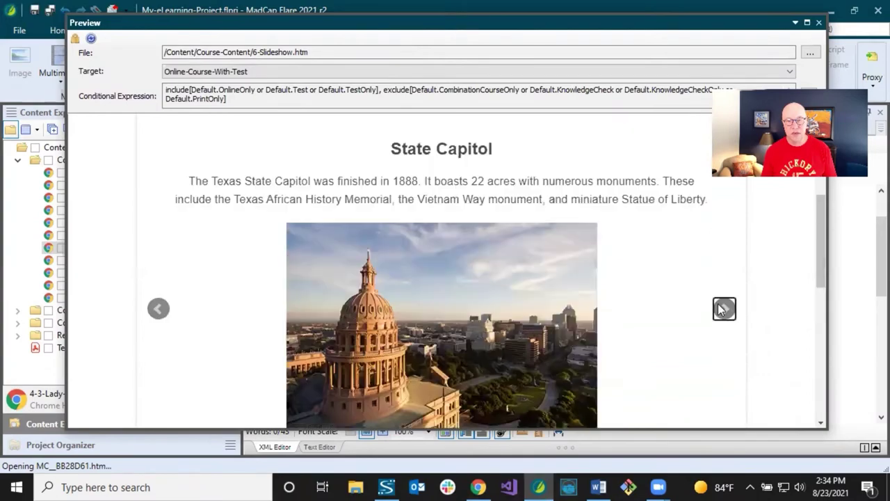
{"action": "left_click", "coordinate": [723, 311]}
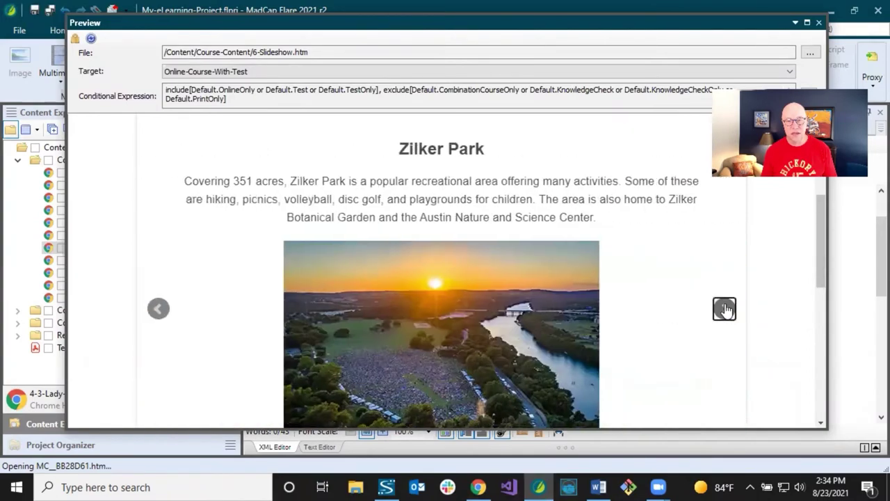
{"action": "left_click", "coordinate": [724, 310]}
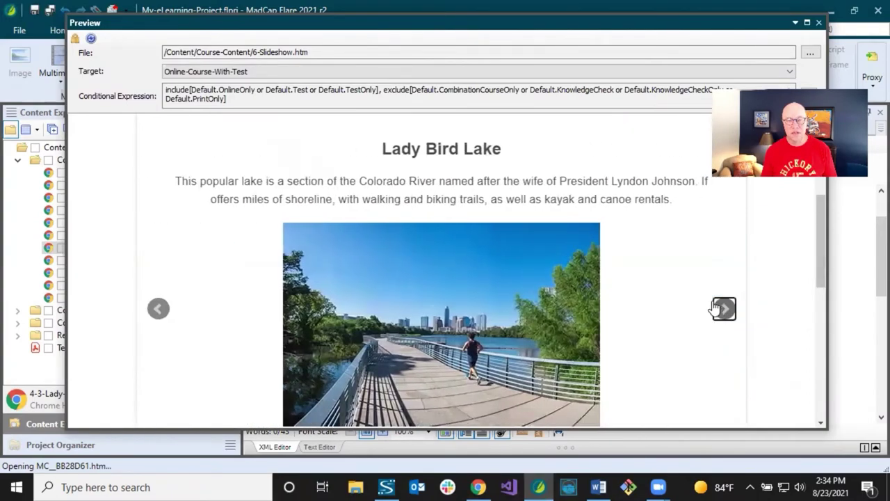
{"action": "left_click", "coordinate": [819, 22]}
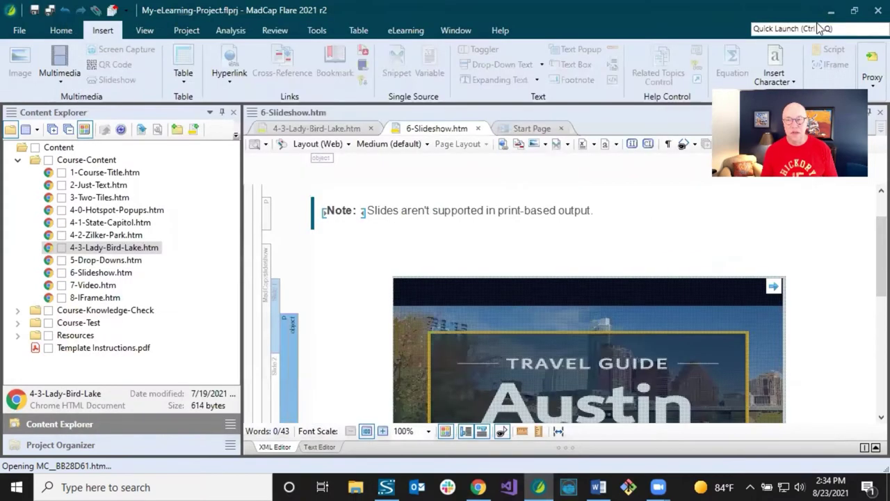
Set the Austin slideshow's width to a length of 700 px and save the topic
{"action": "left_click", "coordinate": [458, 210]}
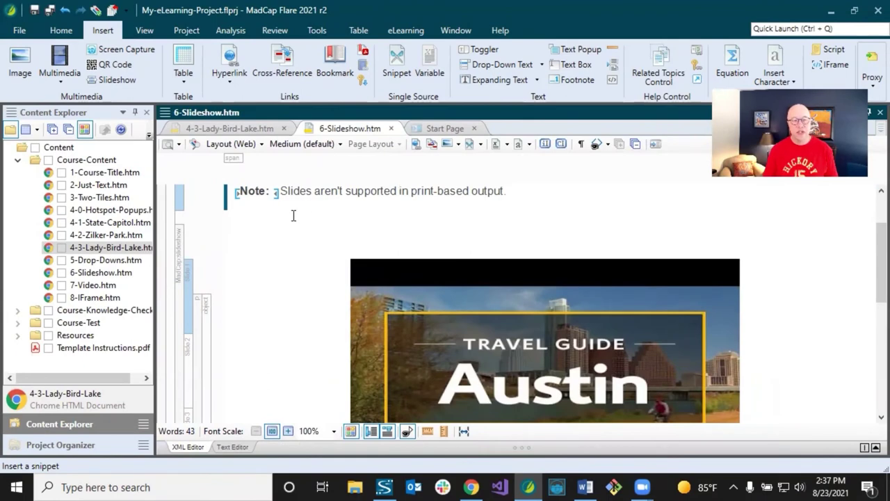
{"action": "left_click", "coordinate": [179, 244]}
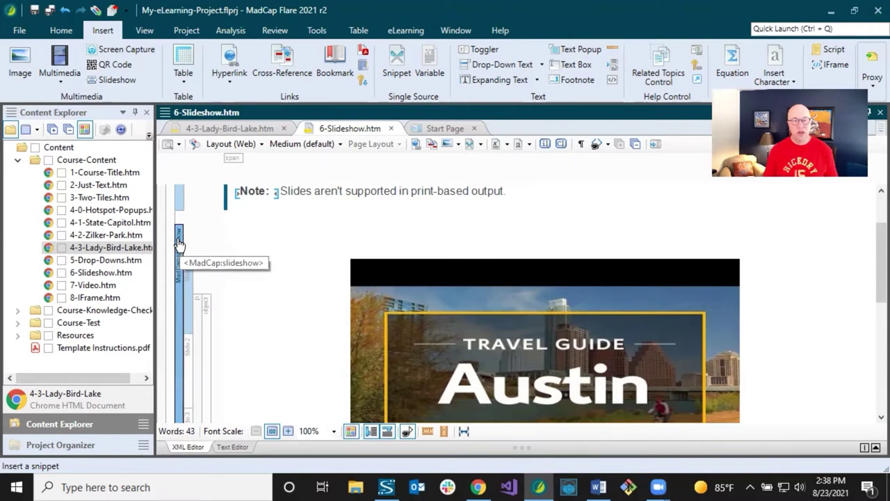
{"action": "right_click", "coordinate": [178, 241]}
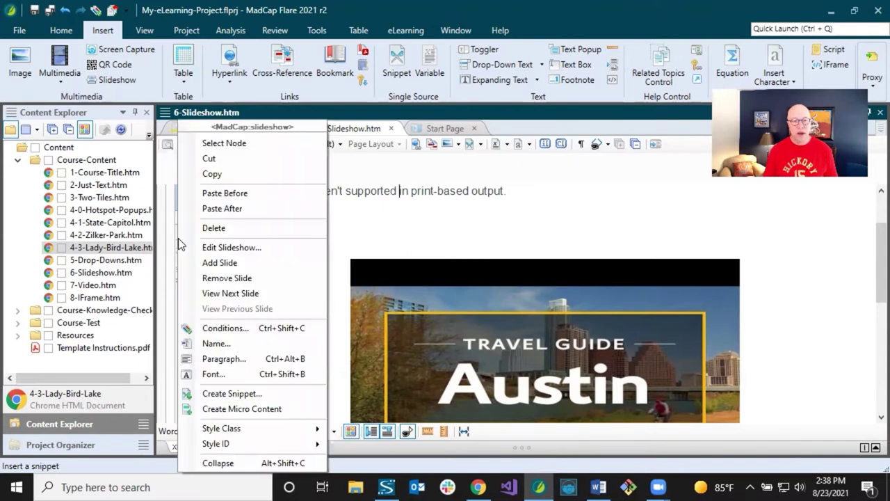
{"action": "left_click", "coordinate": [218, 247]}
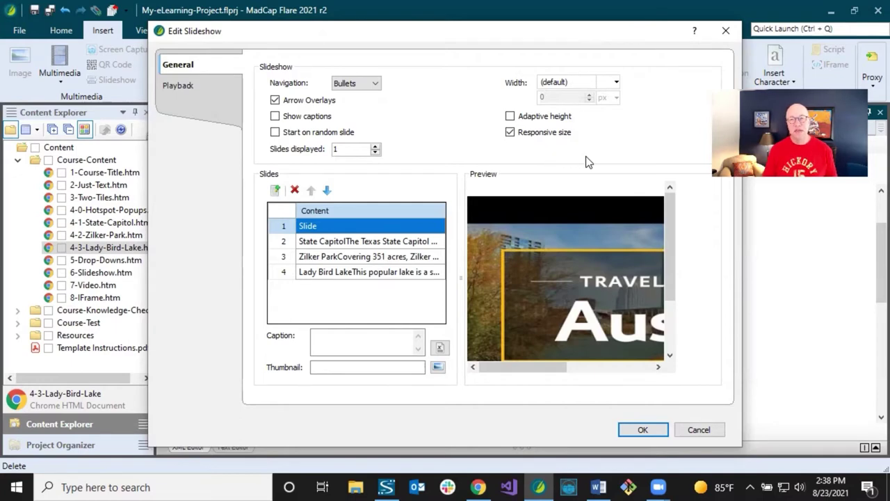
{"action": "left_click", "coordinate": [612, 84]}
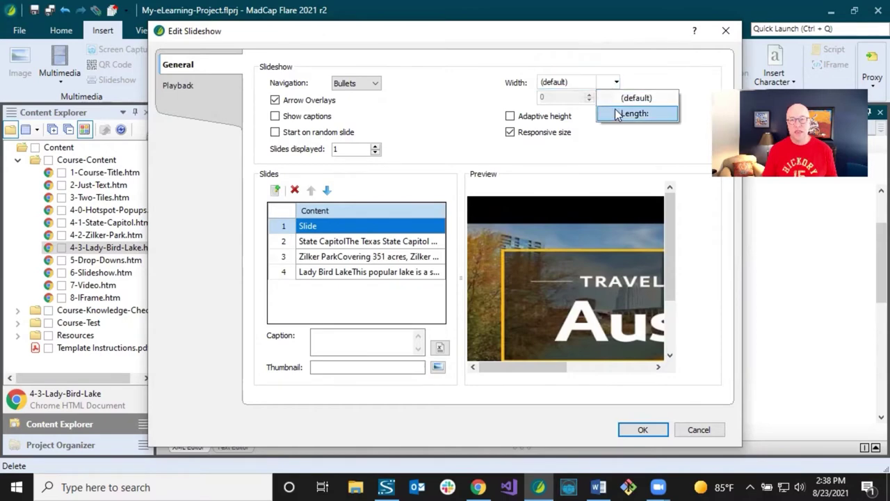
{"action": "left_click", "coordinate": [617, 114]}
{"action": "double_click", "coordinate": [542, 98]}
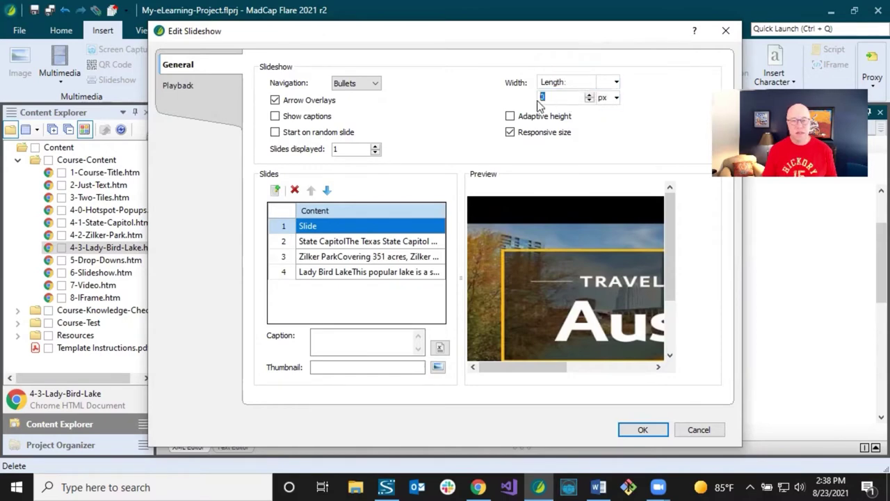
{"action": "type", "text": "700"}
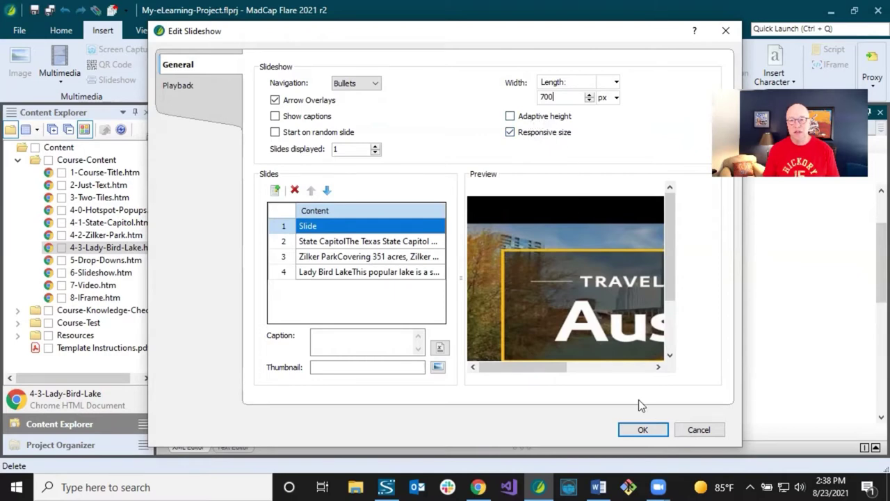
{"action": "left_click", "coordinate": [641, 429]}
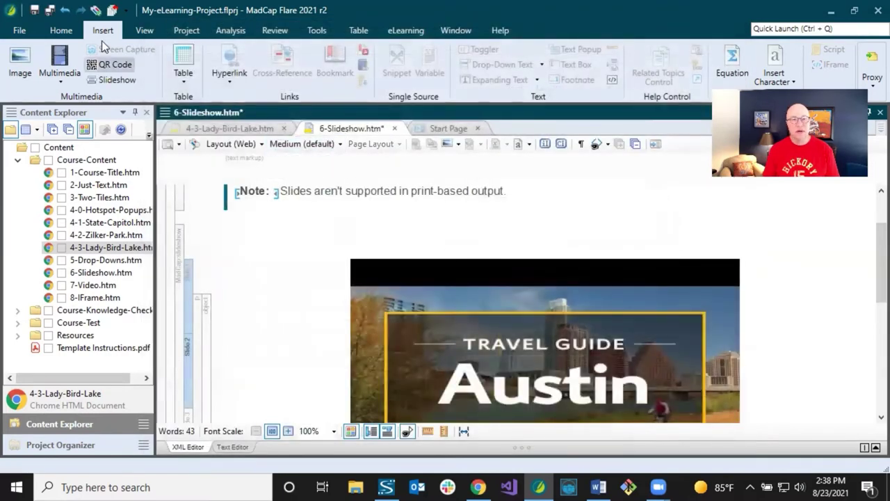
{"action": "left_click", "coordinate": [34, 10]}
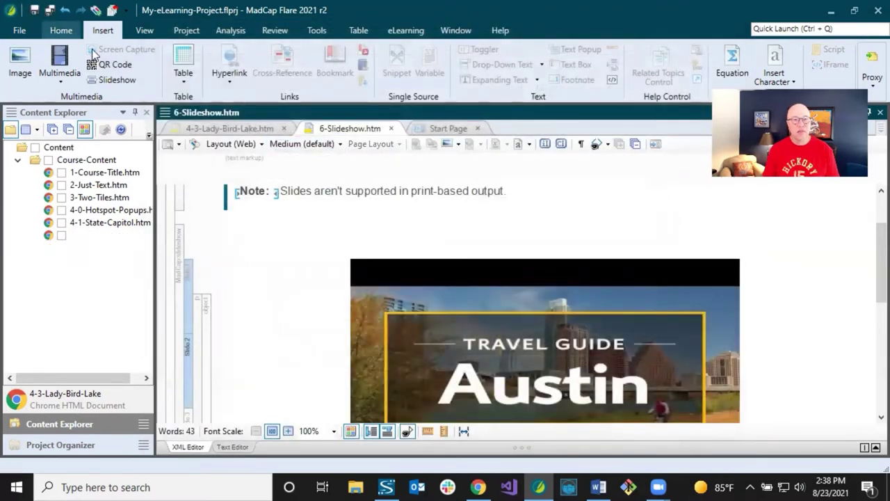
Preview the slideshow topic and enlarge the preview window to inspect the video slide at its new width
{"action": "left_click", "coordinate": [170, 146]}
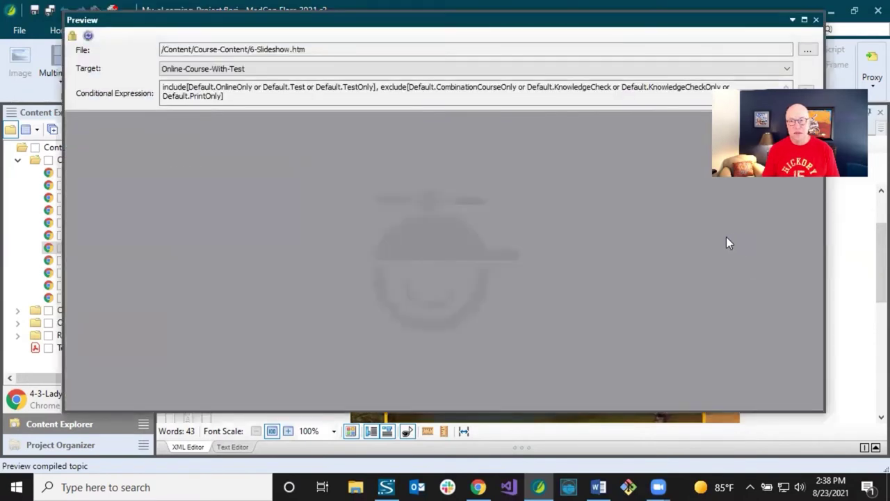
{"action": "scroll", "coordinate": [633, 264], "scroll_direction": "down", "scroll_amount": 1}
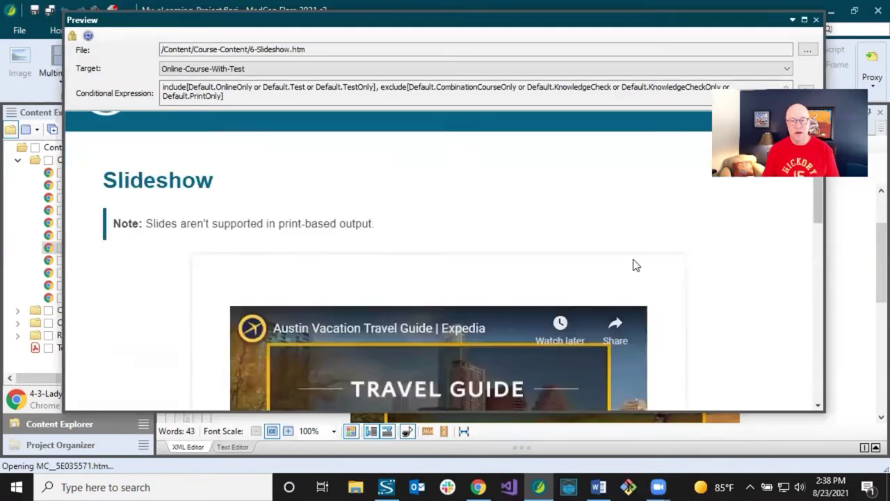
{"action": "scroll", "coordinate": [635, 265], "scroll_direction": "down", "scroll_amount": 2}
{"action": "scroll", "coordinate": [634, 265], "scroll_direction": "down", "scroll_amount": 1}
{"action": "scroll", "coordinate": [634, 265], "scroll_direction": "up", "scroll_amount": 1}
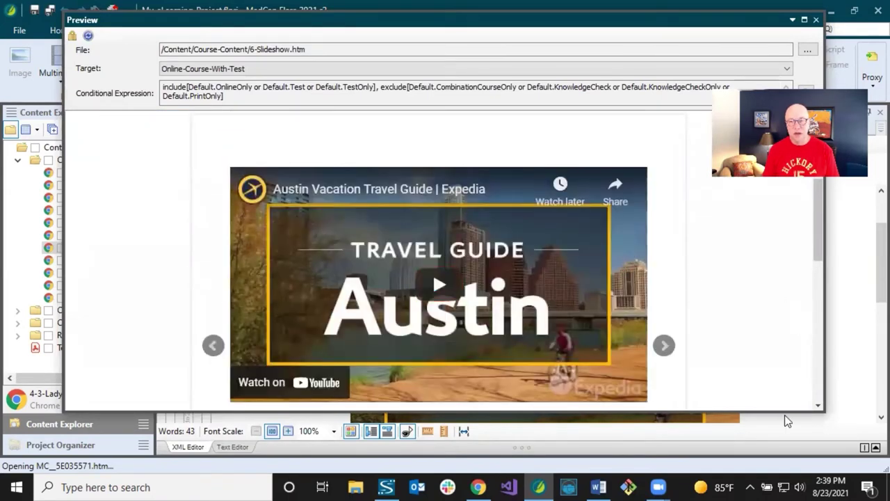
{"action": "left_click_drag", "start_coordinate": [784, 412], "coordinate": [782, 470]}
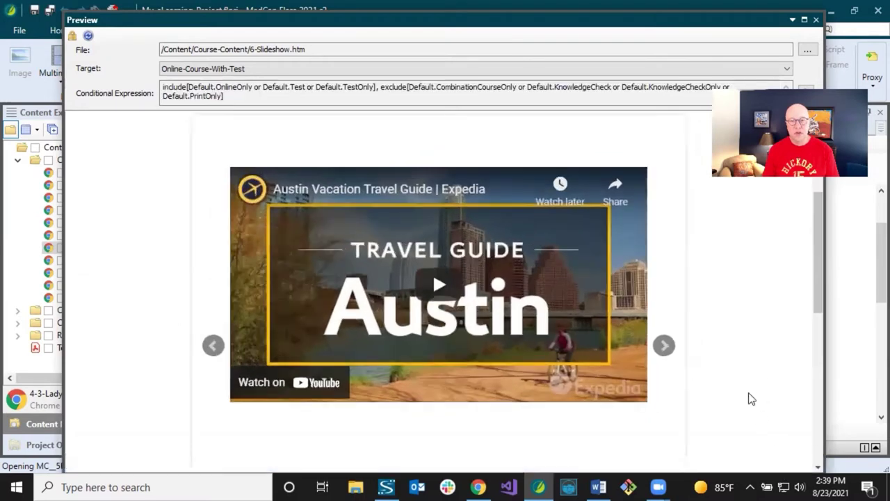
{"action": "left_click_drag", "start_coordinate": [828, 344], "coordinate": [853, 341]}
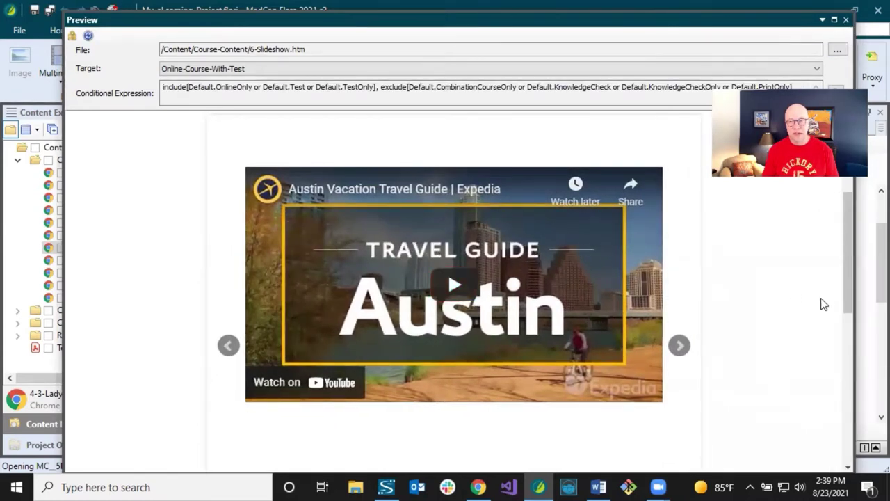
Test the responsive sizing of the video and State Capitol slides by narrowing the preview window, and widen it again
{"action": "left_click_drag", "start_coordinate": [841, 295], "coordinate": [612, 262]}
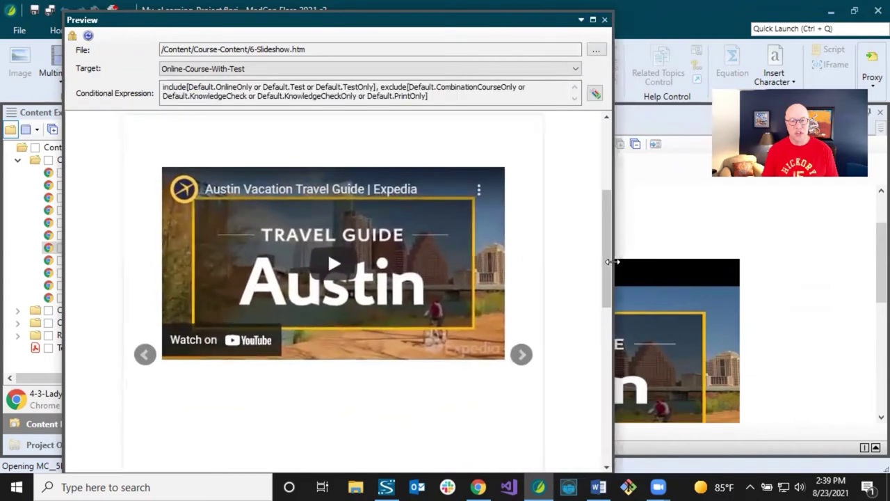
{"action": "left_click", "coordinate": [521, 355]}
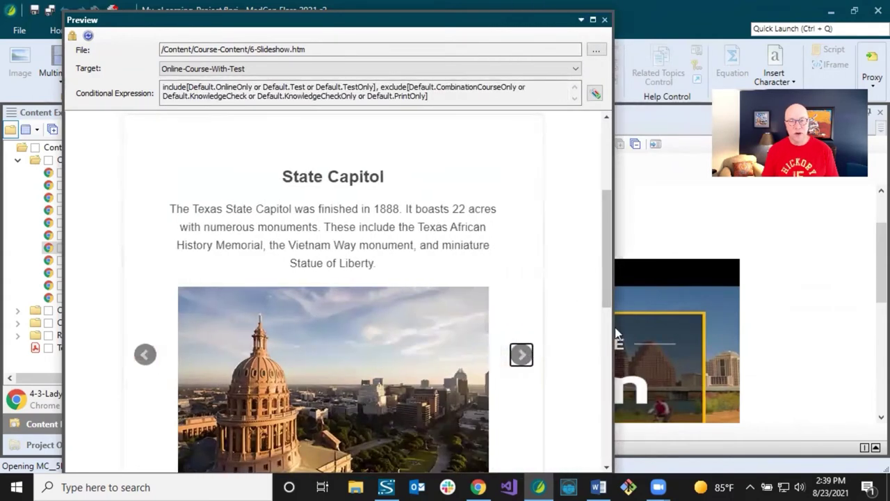
{"action": "left_click_drag", "start_coordinate": [605, 293], "coordinate": [464, 281]}
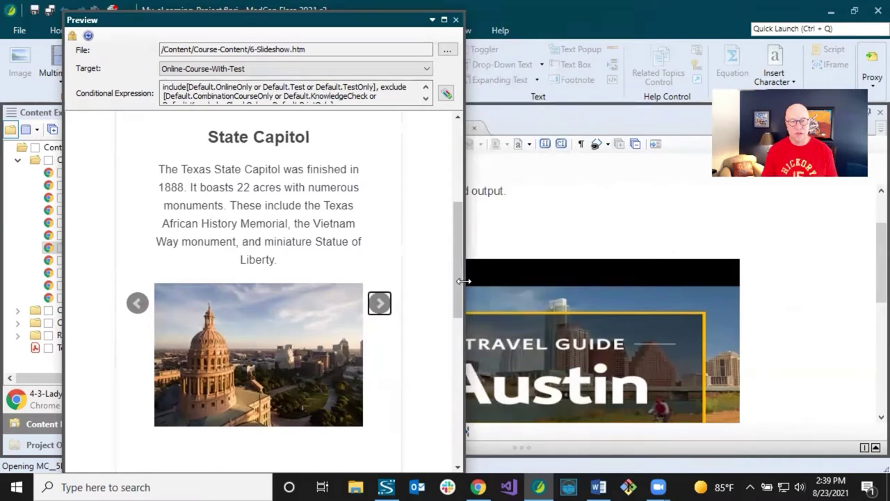
{"action": "left_click_drag", "start_coordinate": [464, 281], "coordinate": [614, 290]}
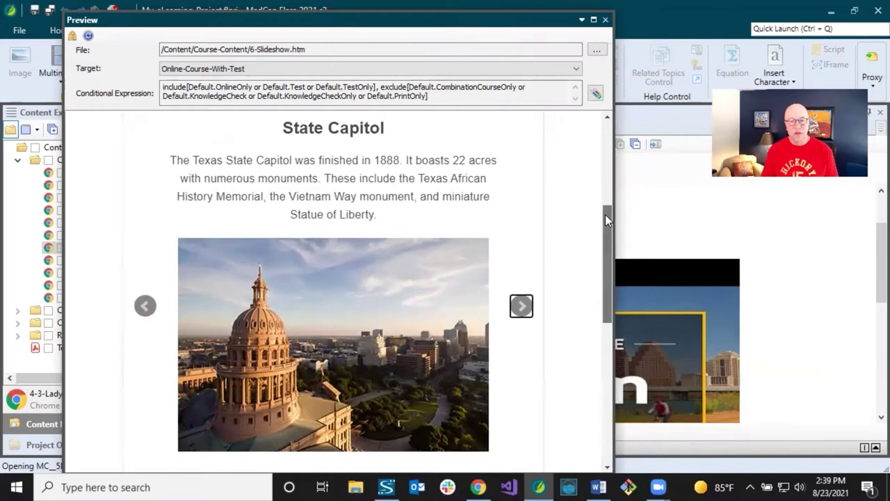
Examine the State Capitol slide down to its navigation bullets and advance to the Zilker Park slide to check its text and image
{"action": "left_click_drag", "start_coordinate": [605, 215], "coordinate": [604, 222]}
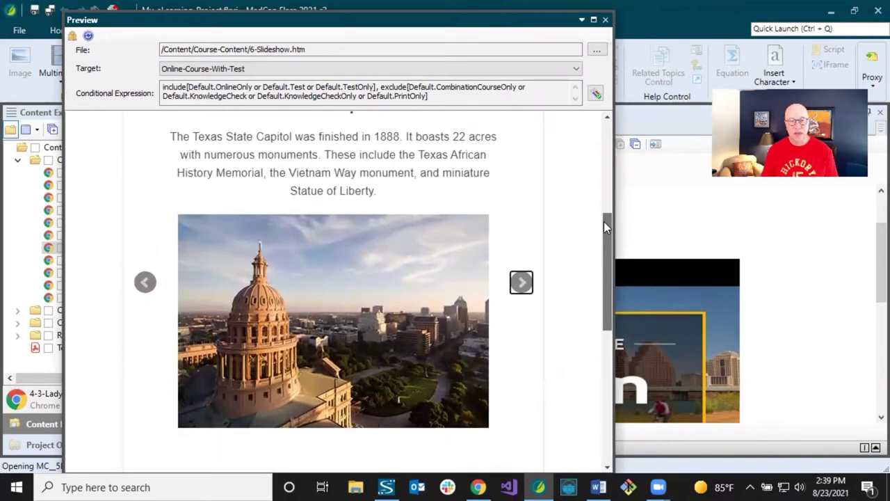
{"action": "mouse_move", "coordinate": [505, 20]}
{"action": "left_mouse_down"}
{"action": "mouse_move", "coordinate": [490, 47]}
{"action": "mouse_move", "coordinate": [491, 23]}
{"action": "left_mouse_up"}
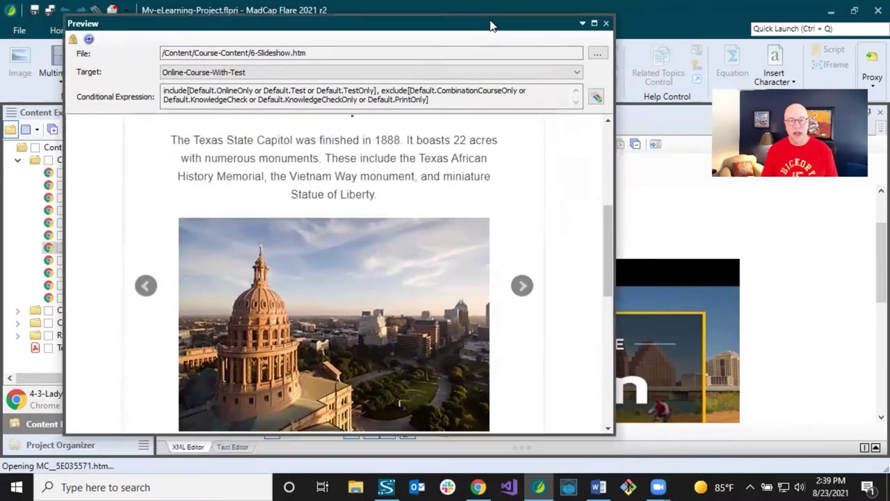
{"action": "left_click_drag", "start_coordinate": [605, 222], "coordinate": [603, 259]}
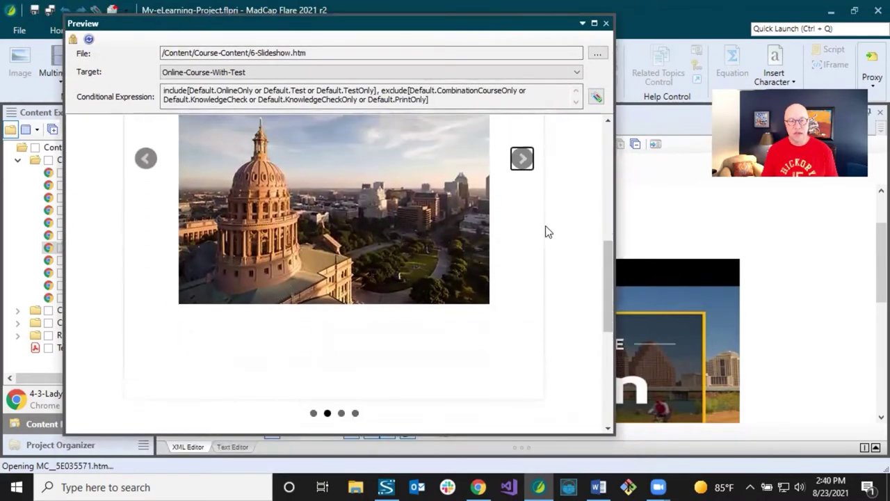
{"action": "left_click", "coordinate": [522, 158]}
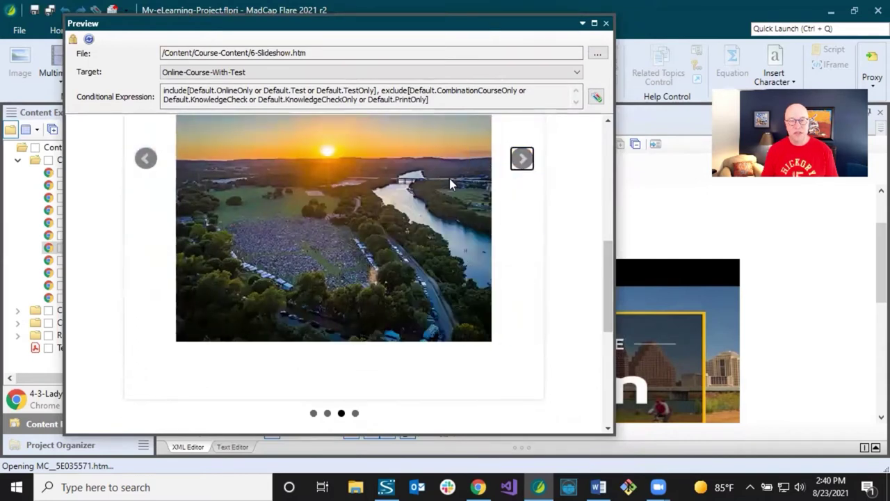
{"action": "scroll", "coordinate": [444, 202], "scroll_direction": "up", "scroll_amount": 2}
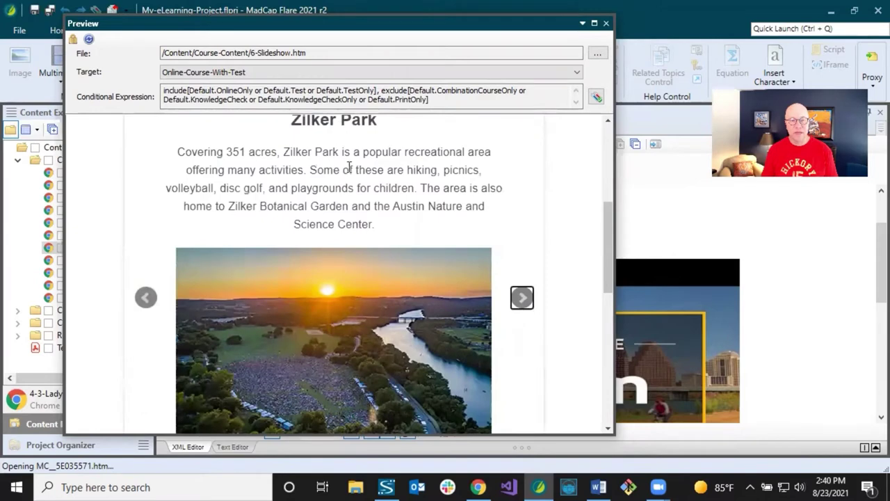
{"action": "scroll", "coordinate": [347, 190], "scroll_direction": "down", "scroll_amount": 2}
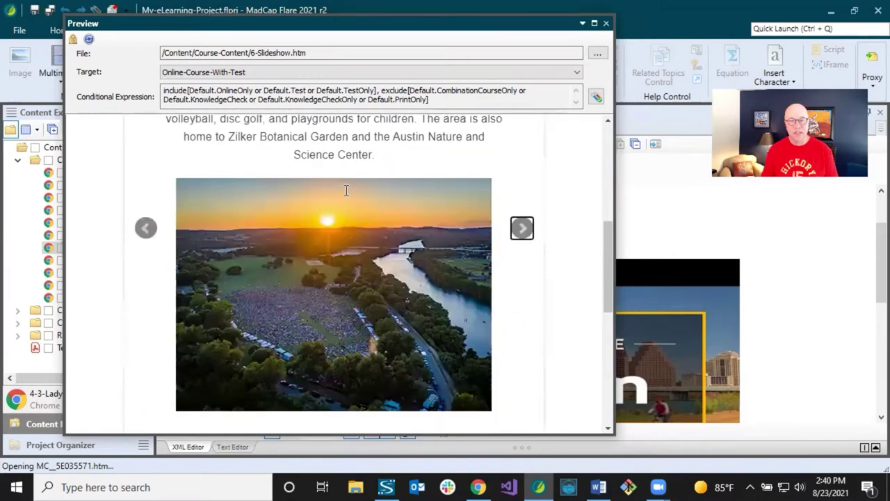
Page back to the video slide and forward to Zilker Park, comparing the slides' heights and the space above the bullets
{"action": "left_click", "coordinate": [146, 159]}
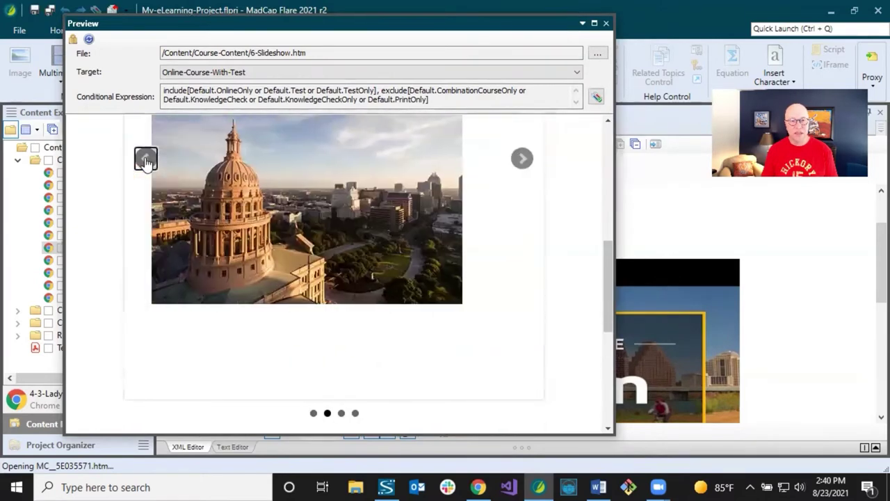
{"action": "left_click", "coordinate": [146, 160]}
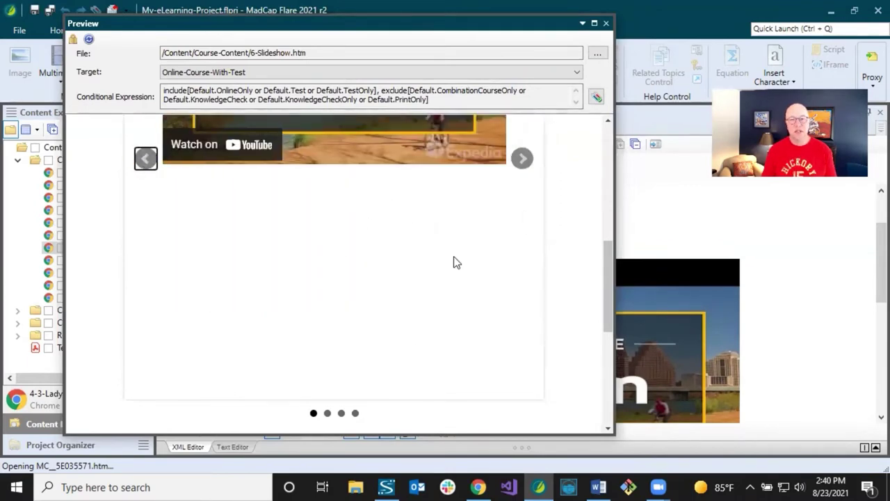
{"action": "left_click", "coordinate": [523, 159]}
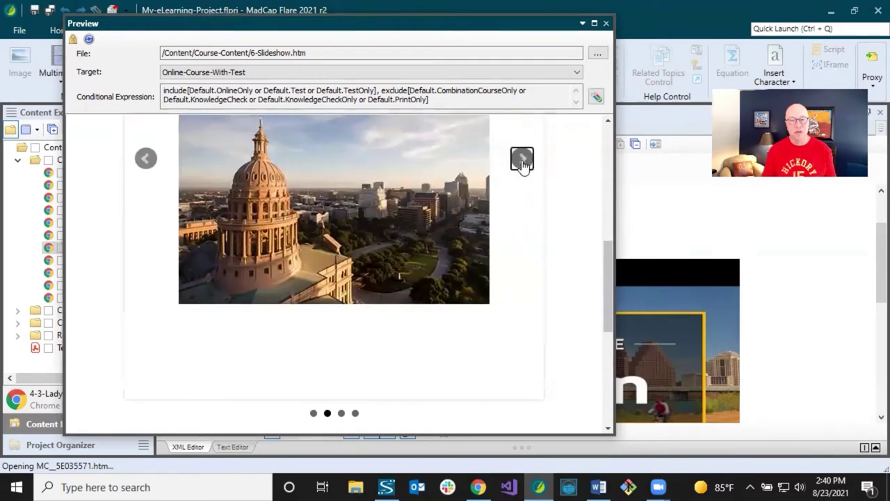
{"action": "left_click", "coordinate": [522, 160]}
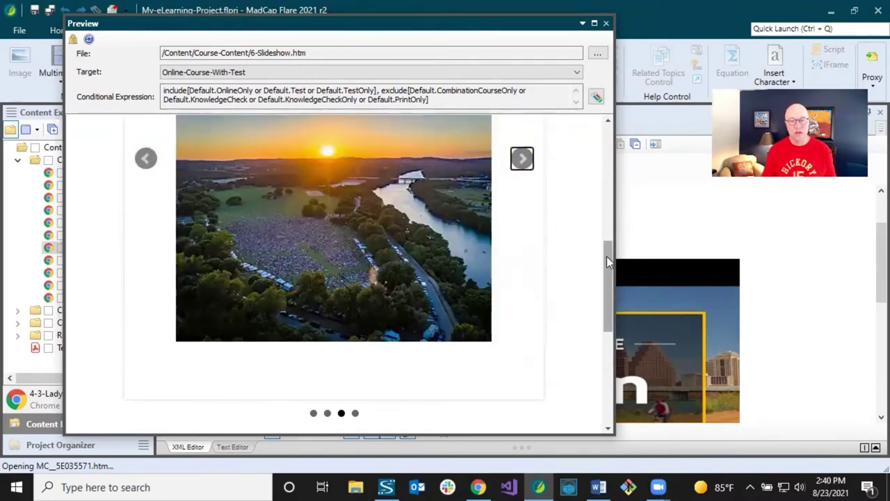
{"action": "left_click_drag", "start_coordinate": [606, 256], "coordinate": [609, 197]}
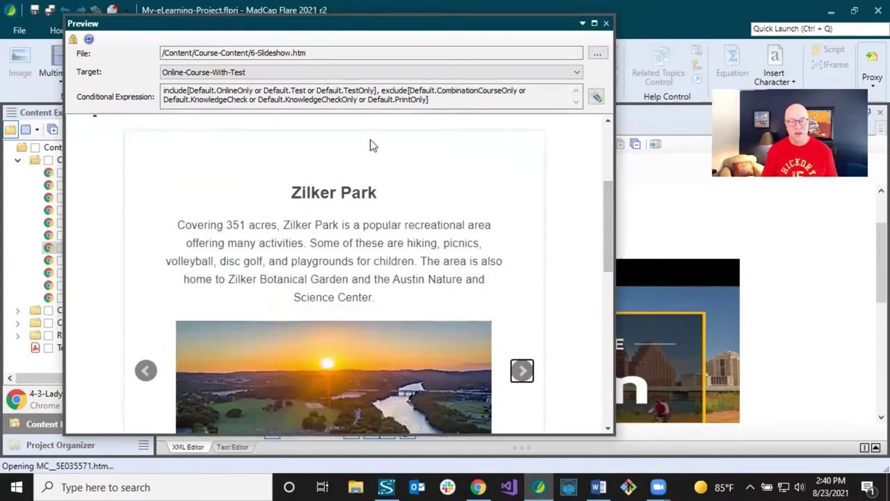
{"action": "left_click_drag", "start_coordinate": [606, 231], "coordinate": [600, 317]}
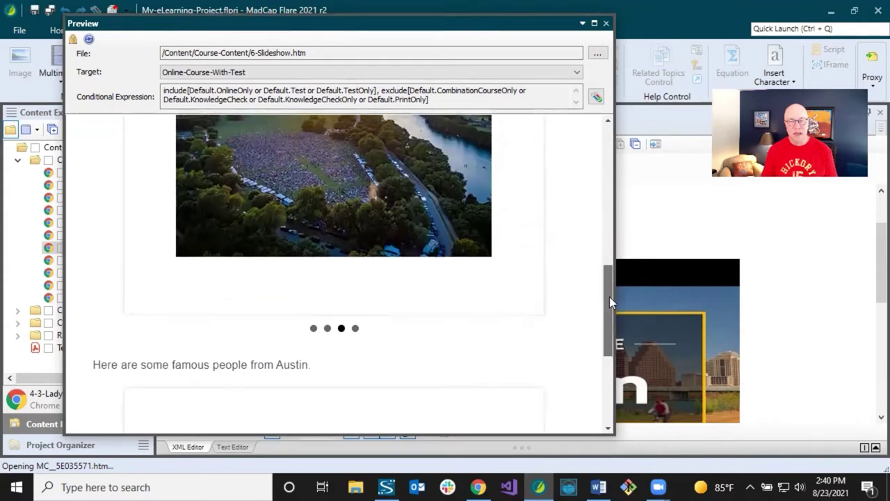
{"action": "mouse_move", "coordinate": [609, 297]}
{"action": "left_mouse_down"}
{"action": "mouse_move", "coordinate": [609, 221]}
{"action": "mouse_move", "coordinate": [606, 282]}
{"action": "left_mouse_up"}
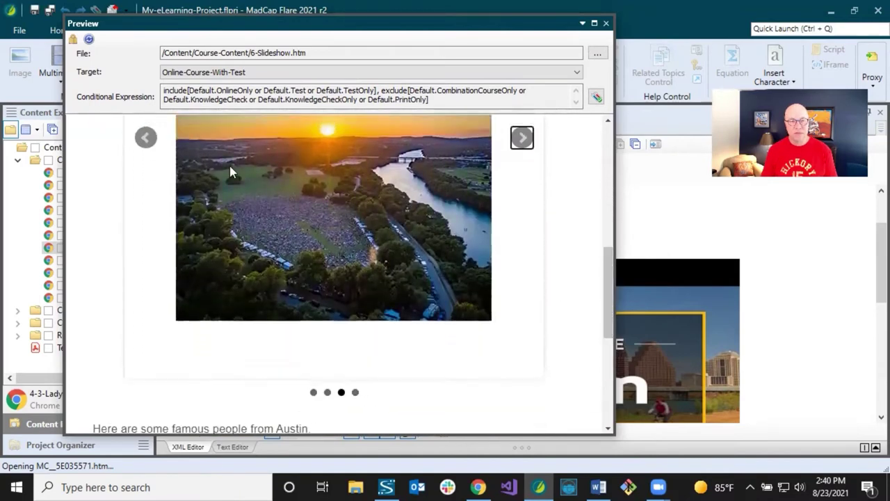
Return to the video slide, examine the blank space beneath the video, and close the preview
{"action": "left_click", "coordinate": [146, 139]}
{"action": "left_click", "coordinate": [146, 140]}
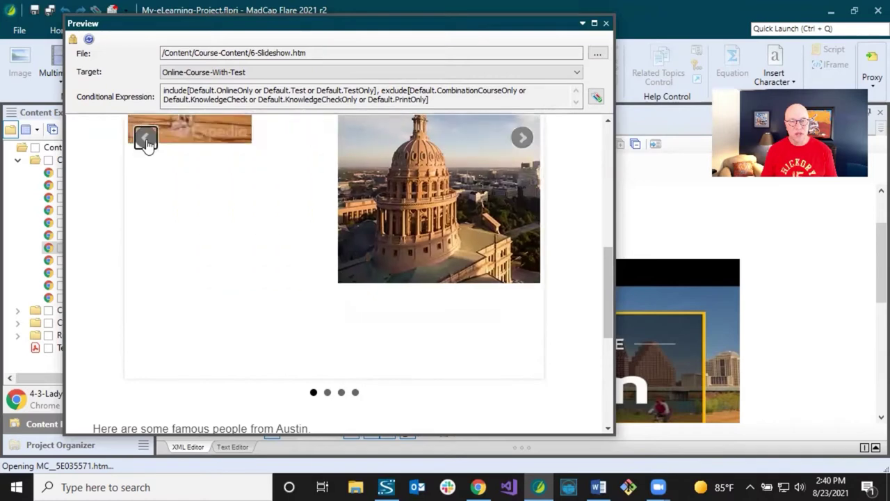
{"action": "scroll", "coordinate": [452, 243], "scroll_direction": "up", "scroll_amount": 2}
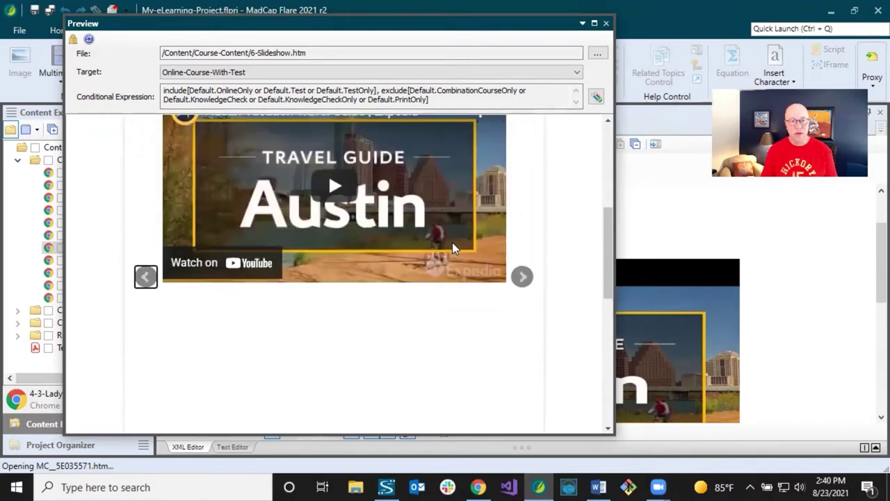
{"action": "scroll", "coordinate": [453, 244], "scroll_direction": "down", "scroll_amount": 1}
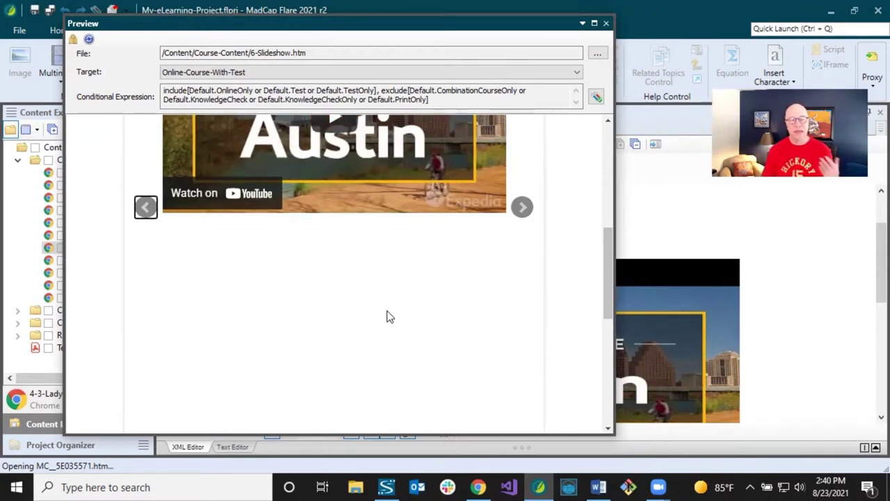
{"action": "left_click", "coordinate": [605, 23]}
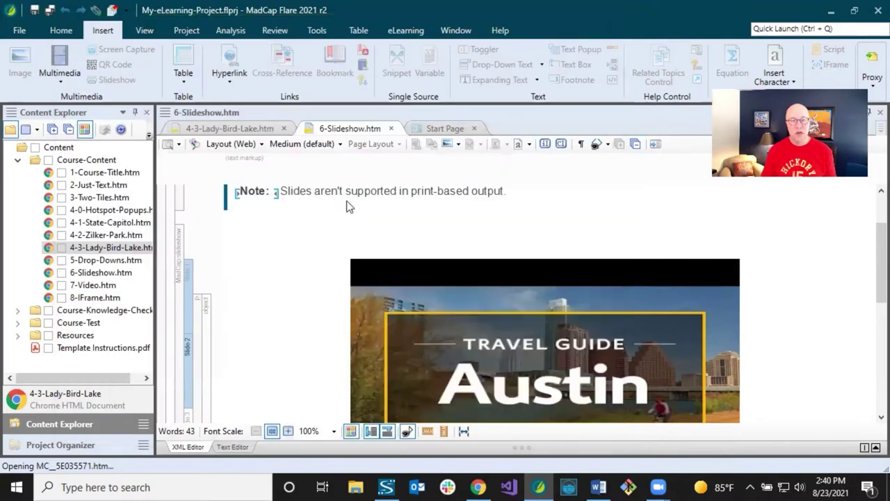
Turn on adaptive height in the Austin slideshow's settings and save the topic
{"action": "left_click", "coordinate": [179, 248]}
{"action": "double_click", "coordinate": [180, 248]}
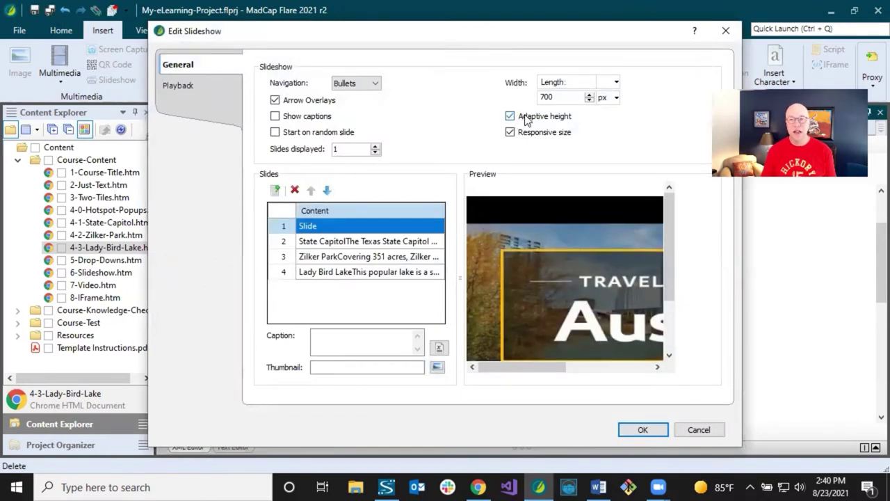
{"action": "left_click", "coordinate": [641, 429]}
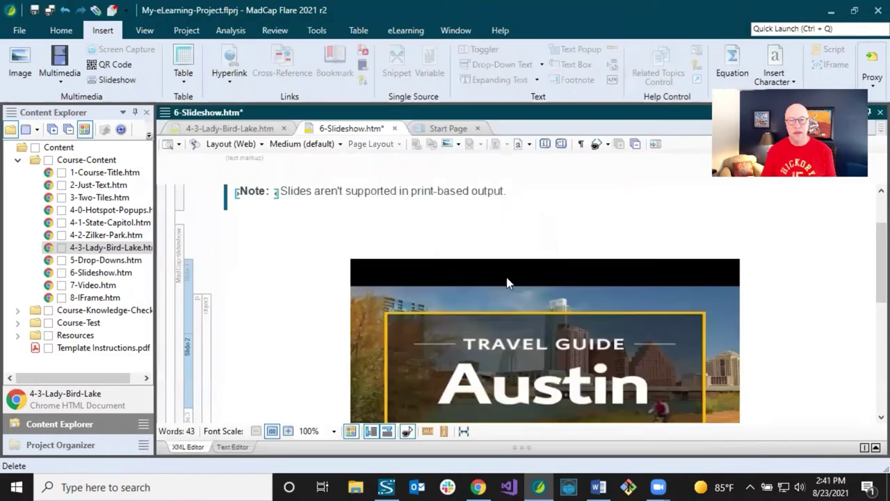
{"action": "left_click", "coordinate": [50, 10]}
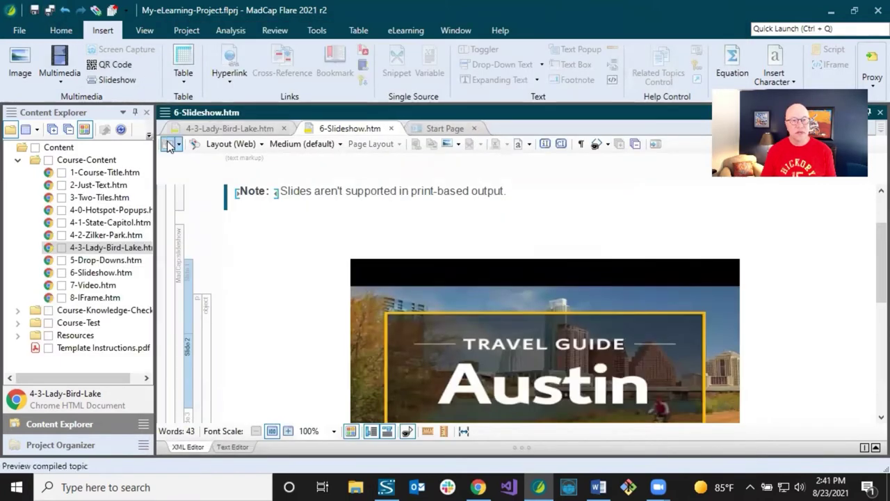
Preview the topic in an enlarged window and advance from the video slide to Zilker Park, checking how each slide's height adapts
{"action": "left_click", "coordinate": [168, 144]}
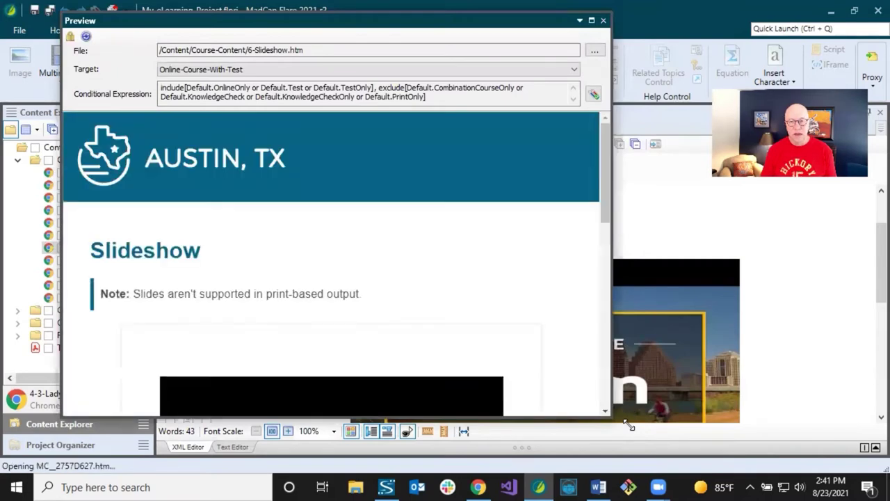
{"action": "left_click_drag", "start_coordinate": [614, 419], "coordinate": [760, 460]}
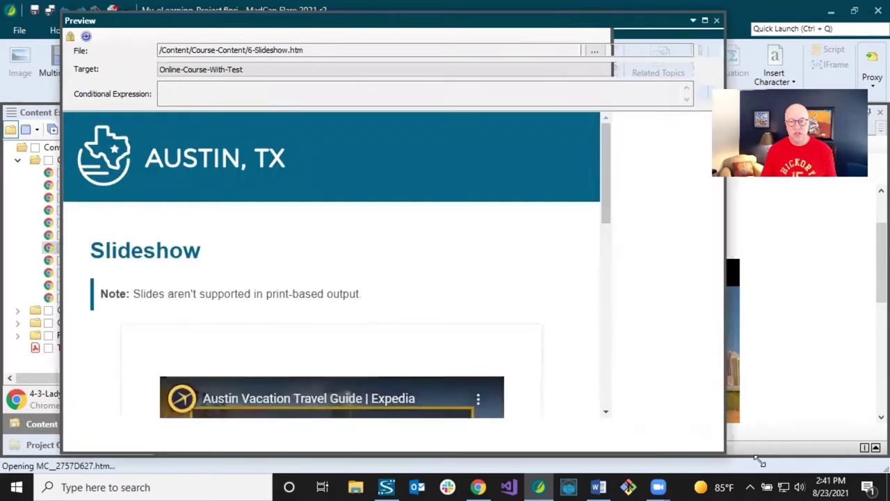
{"action": "scroll", "coordinate": [662, 363], "scroll_direction": "down", "scroll_amount": 4}
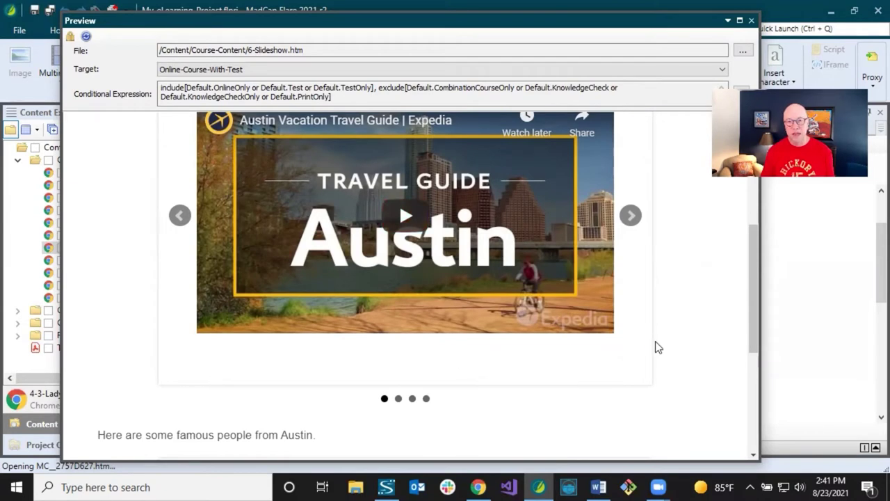
{"action": "left_click", "coordinate": [636, 219]}
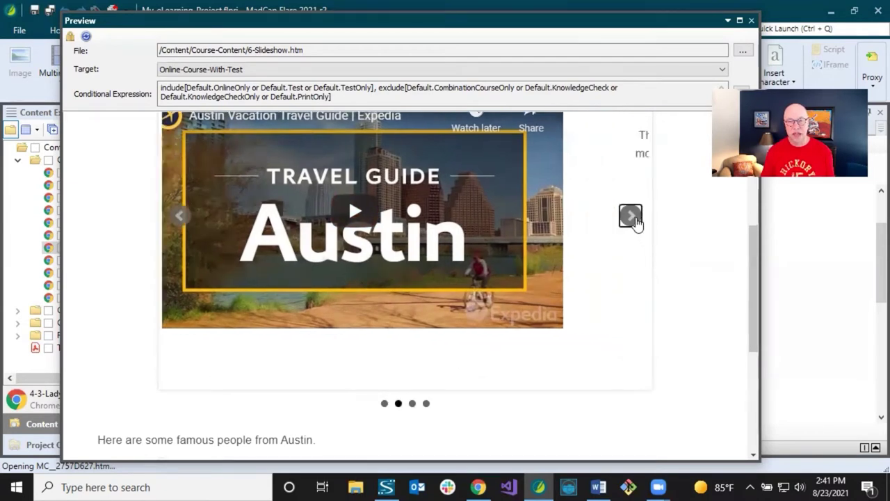
{"action": "scroll", "coordinate": [640, 244], "scroll_direction": "down", "scroll_amount": 2}
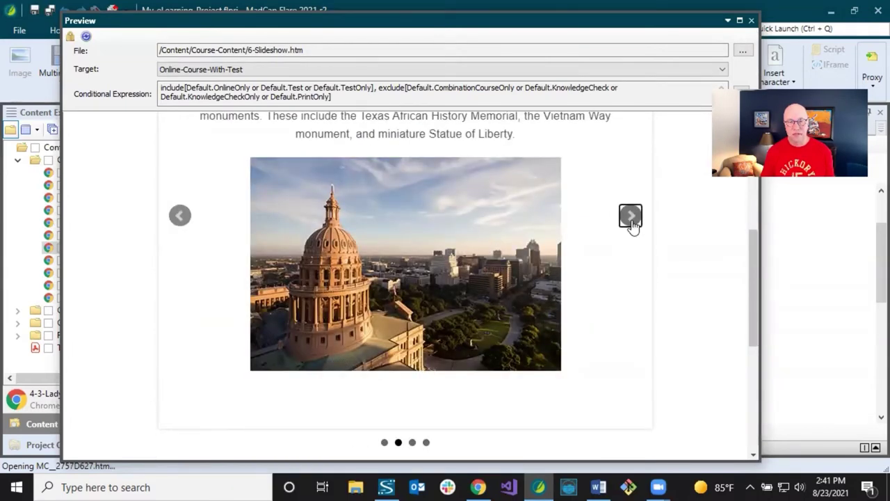
{"action": "left_click", "coordinate": [631, 217]}
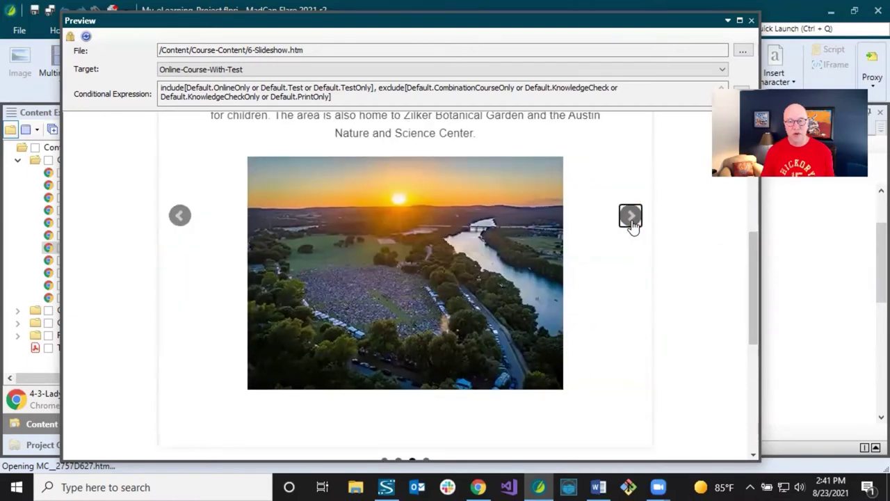
Page back through State Capitol to the video slide in a larger preview, comparing the space beneath each slide
{"action": "left_click", "coordinate": [180, 214]}
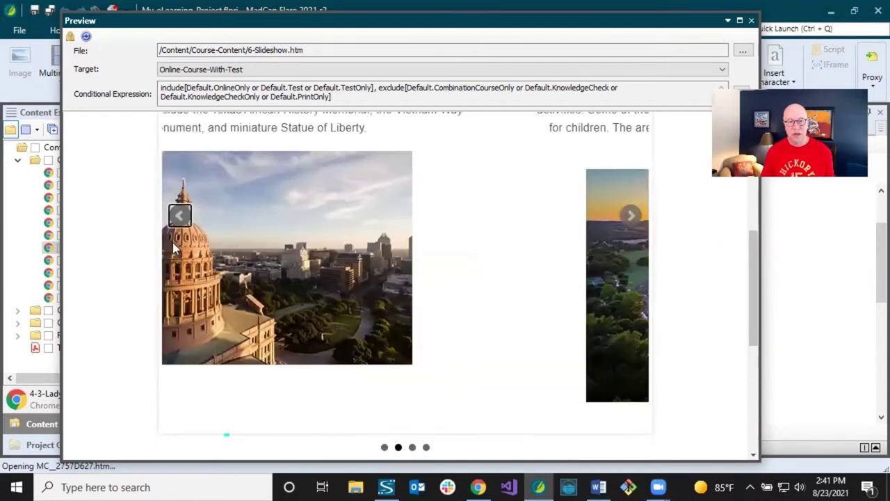
{"action": "left_click_drag", "start_coordinate": [61, 461], "coordinate": [46, 473]}
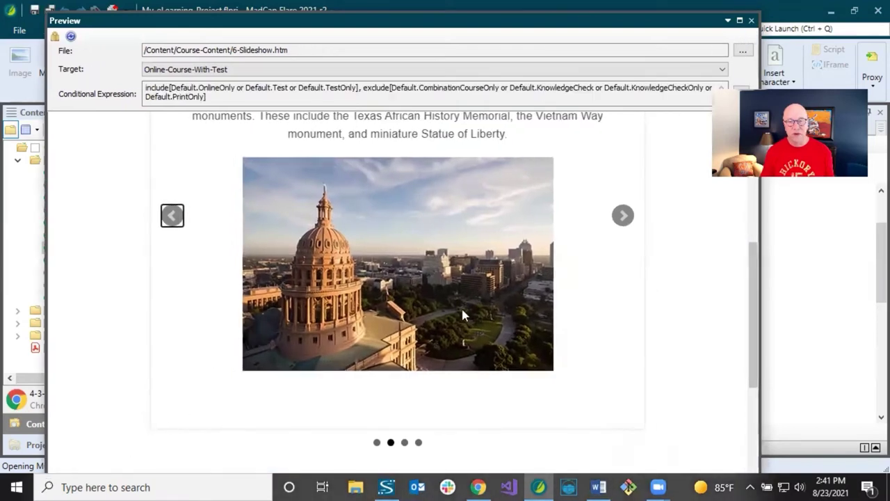
{"action": "left_click", "coordinate": [172, 217]}
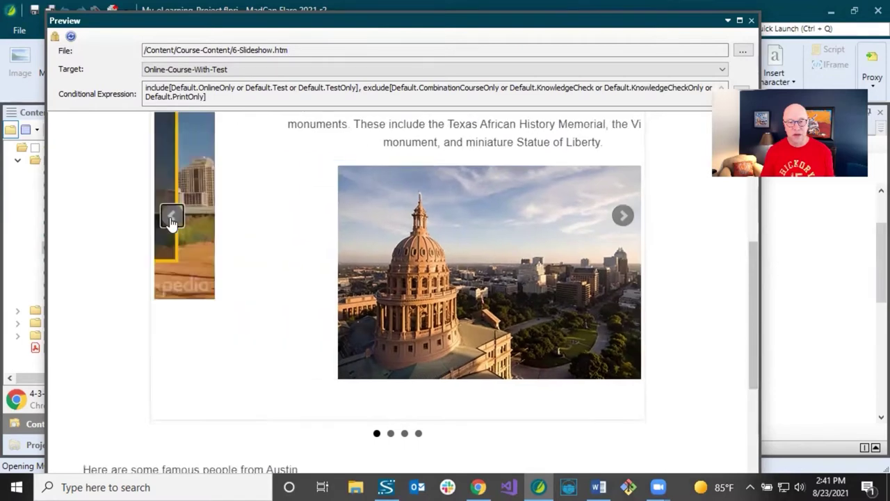
{"action": "left_click", "coordinate": [623, 217]}
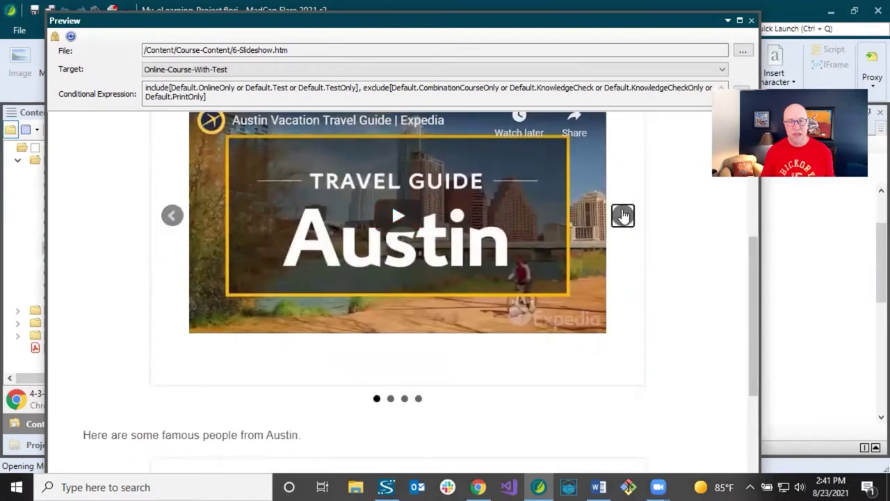
{"action": "left_click", "coordinate": [172, 216]}
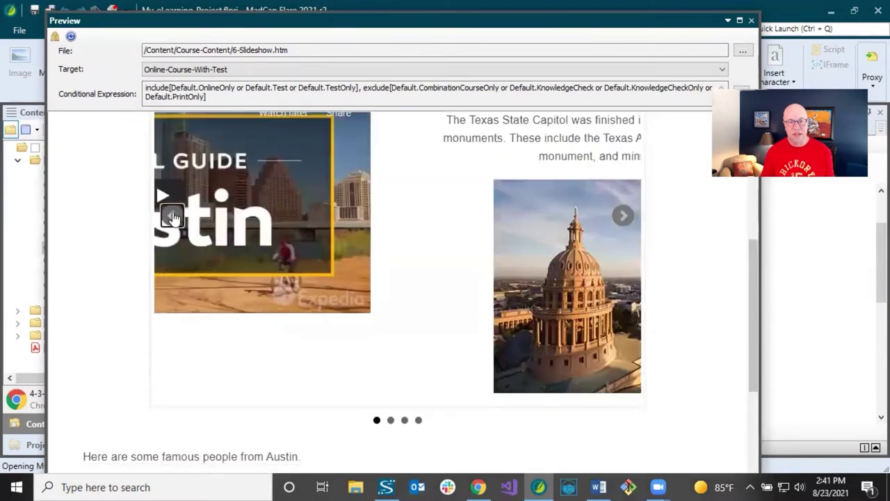
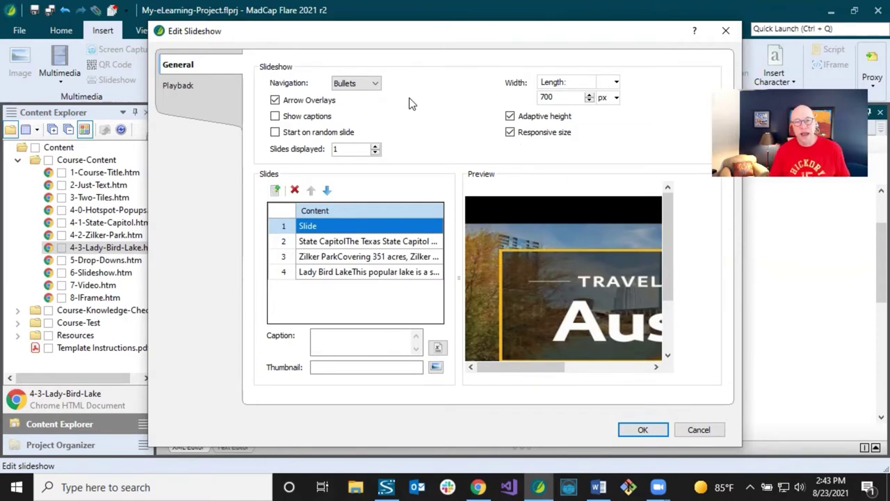
Turn off the slideshow's arrow overlays while keeping Bullets navigation, and save the topic
{"action": "left_click", "coordinate": [370, 82]}
{"action": "left_click", "coordinate": [370, 84]}
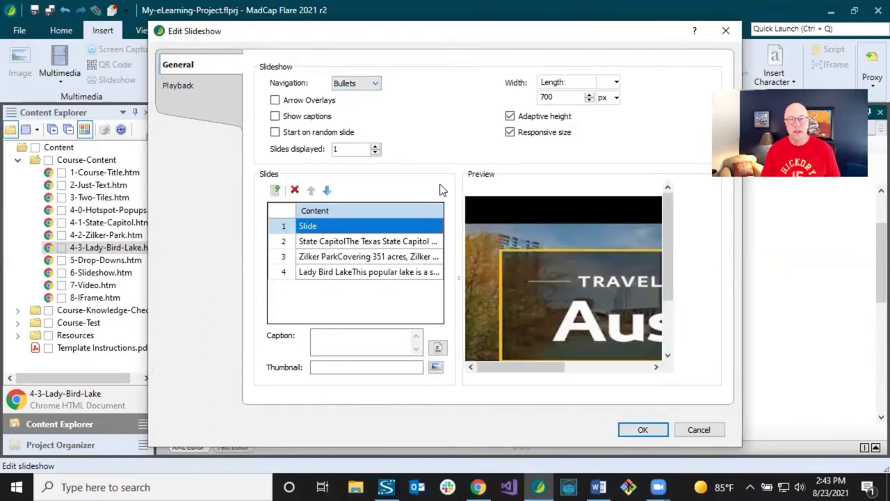
{"action": "left_click", "coordinate": [647, 428]}
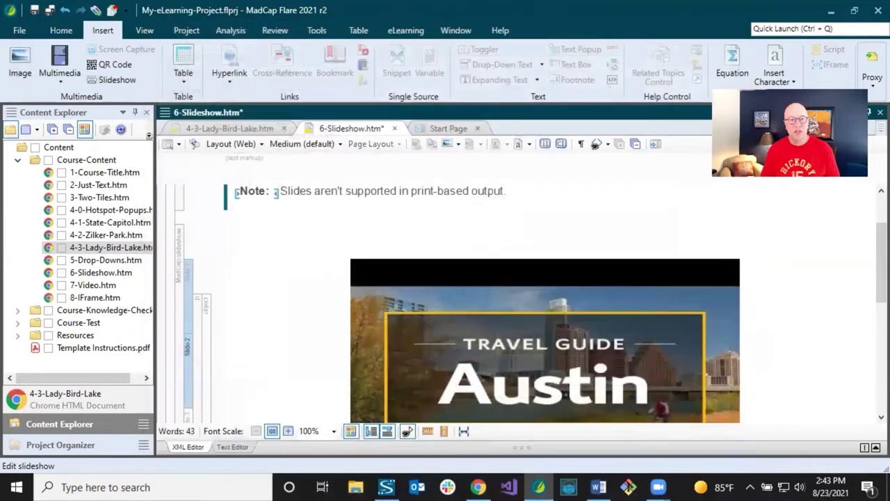
{"action": "left_click", "coordinate": [50, 11]}
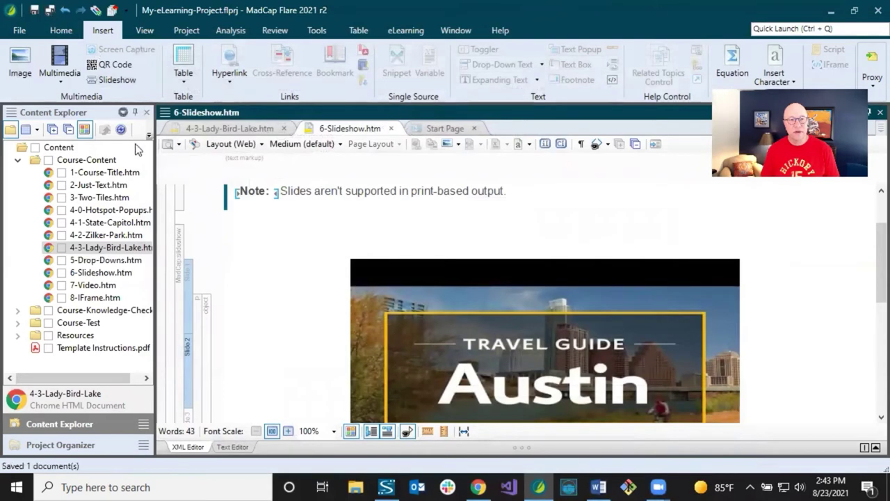
Preview the topic without arrow overlays, test all four slides with the navigation bullets, and close the preview
{"action": "left_click", "coordinate": [167, 144]}
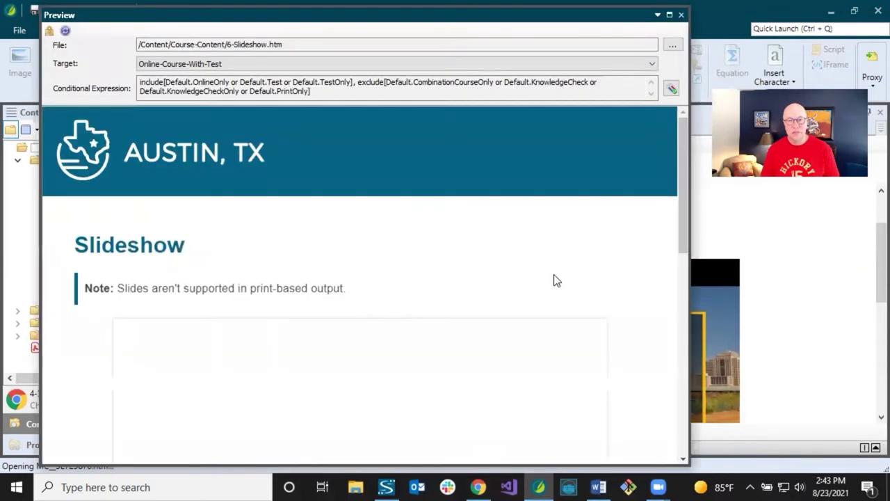
{"action": "scroll", "coordinate": [536, 293], "scroll_direction": "down", "scroll_amount": 3}
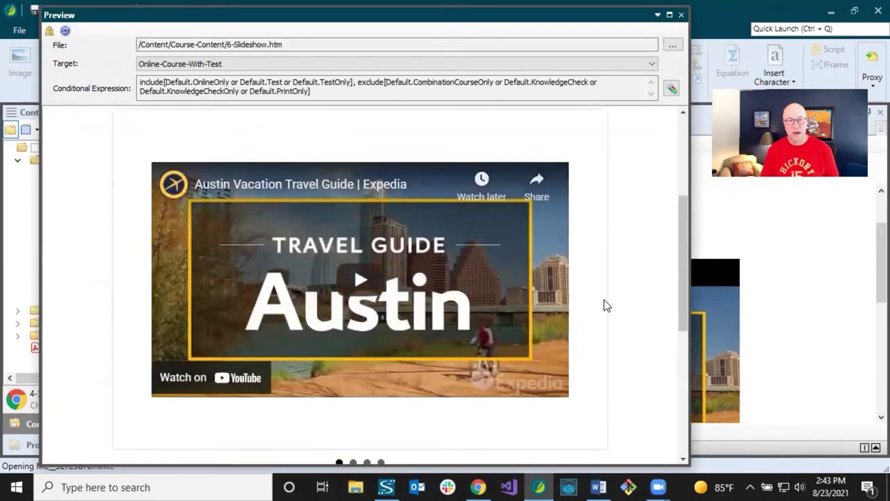
{"action": "scroll", "coordinate": [603, 306], "scroll_direction": "down", "scroll_amount": 2}
{"action": "left_click", "coordinate": [352, 325]}
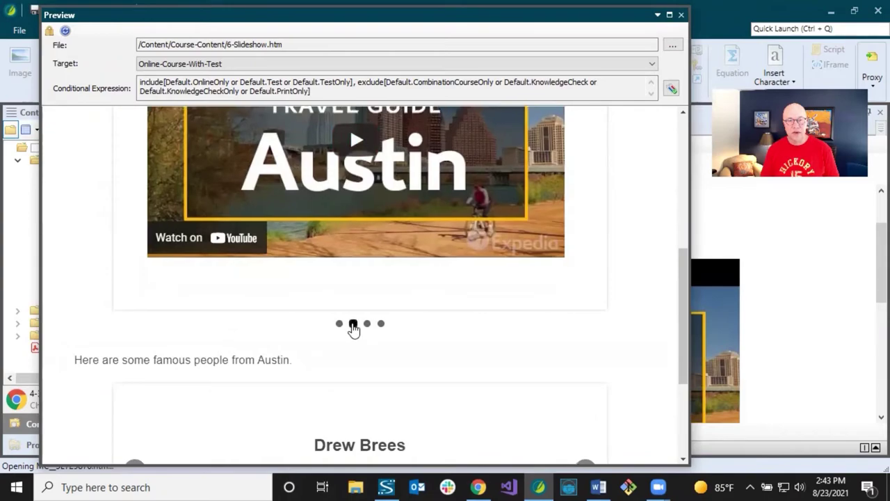
{"action": "left_click", "coordinate": [367, 324]}
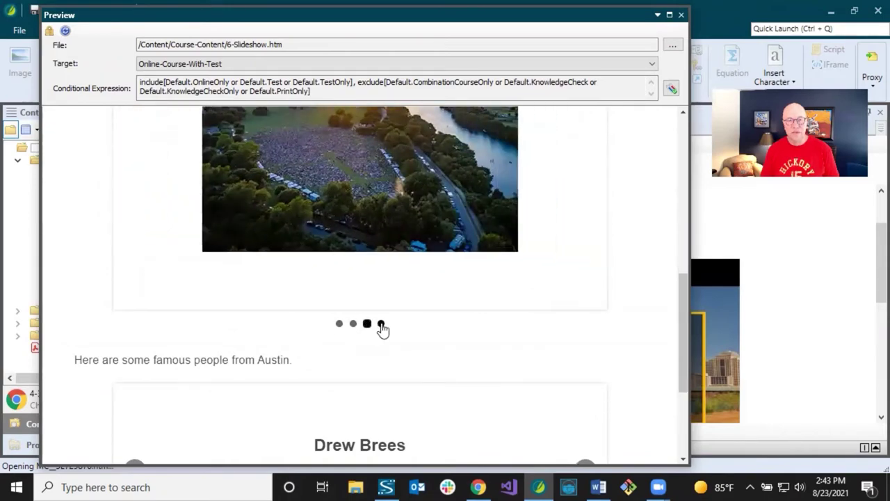
{"action": "left_click", "coordinate": [382, 325]}
{"action": "left_click", "coordinate": [339, 324]}
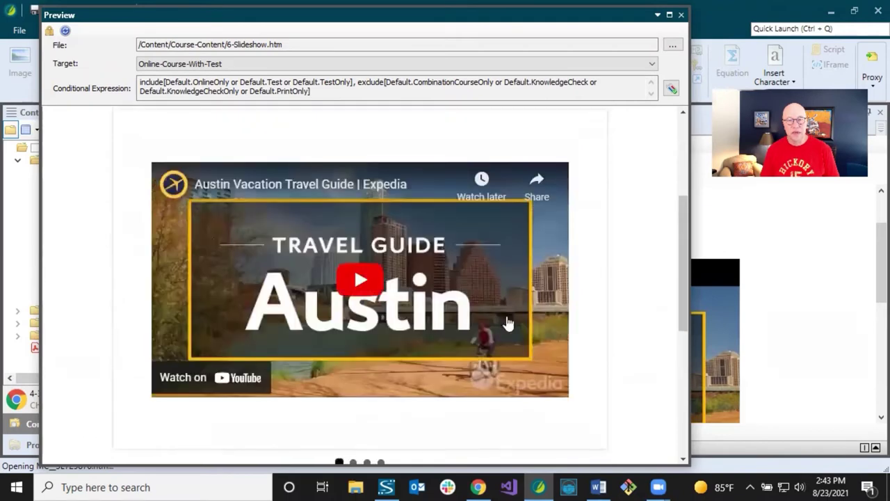
{"action": "left_click", "coordinate": [681, 15]}
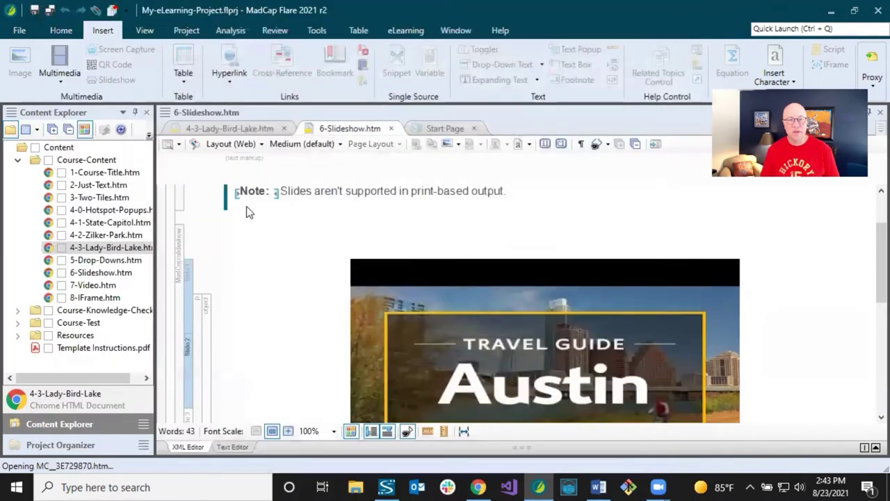
Turn the slideshow's arrow overlays back on and set its navigation to Thumbnails
{"action": "right_click", "coordinate": [179, 251]}
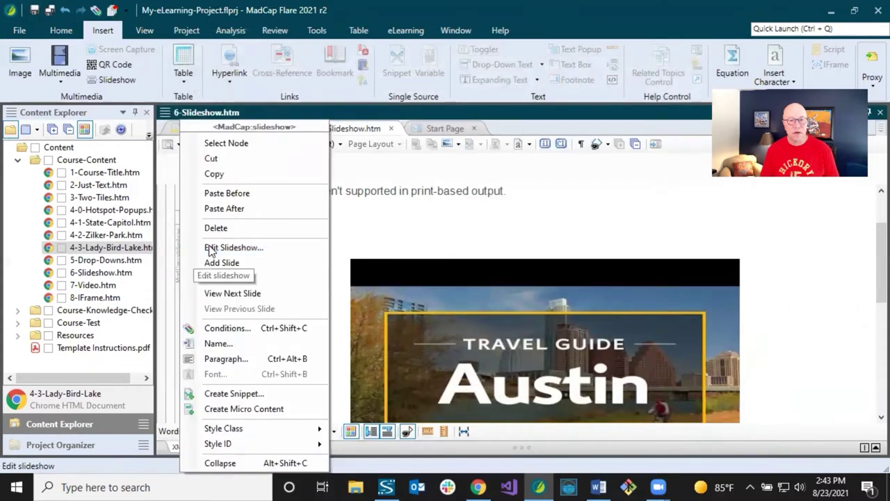
{"action": "left_click", "coordinate": [234, 246]}
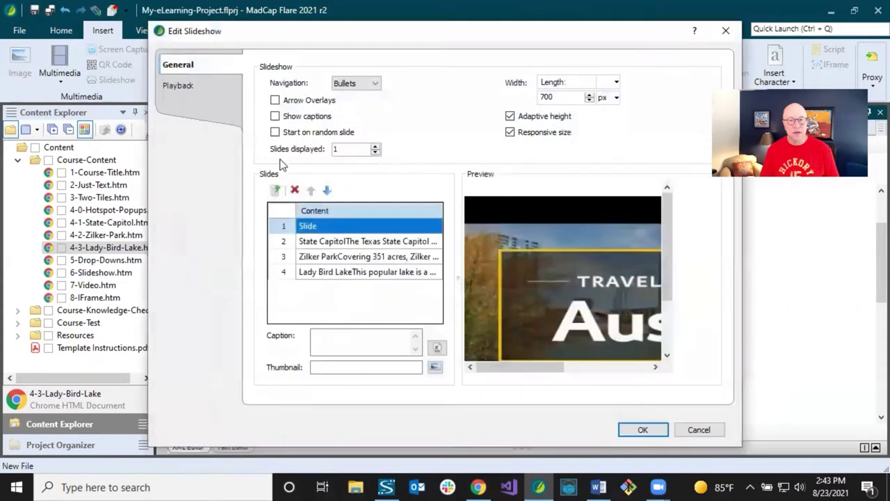
{"action": "left_click", "coordinate": [276, 100]}
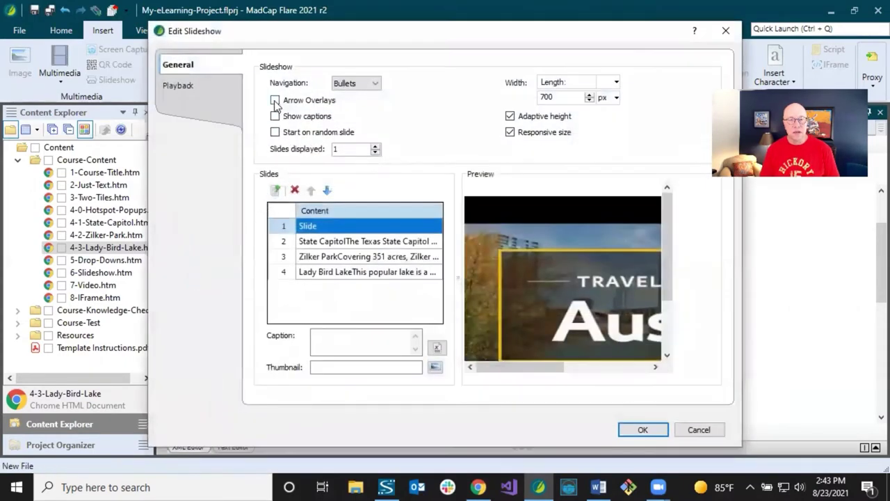
{"action": "left_click", "coordinate": [367, 84]}
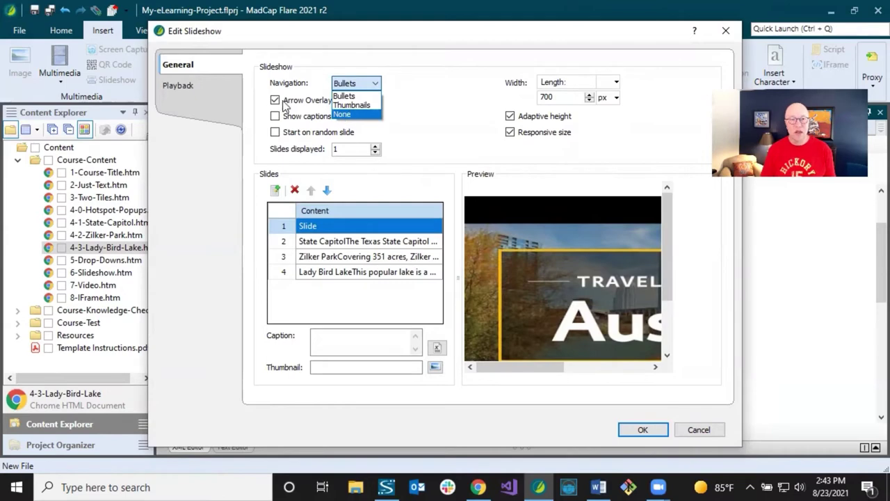
{"action": "left_click", "coordinate": [414, 57]}
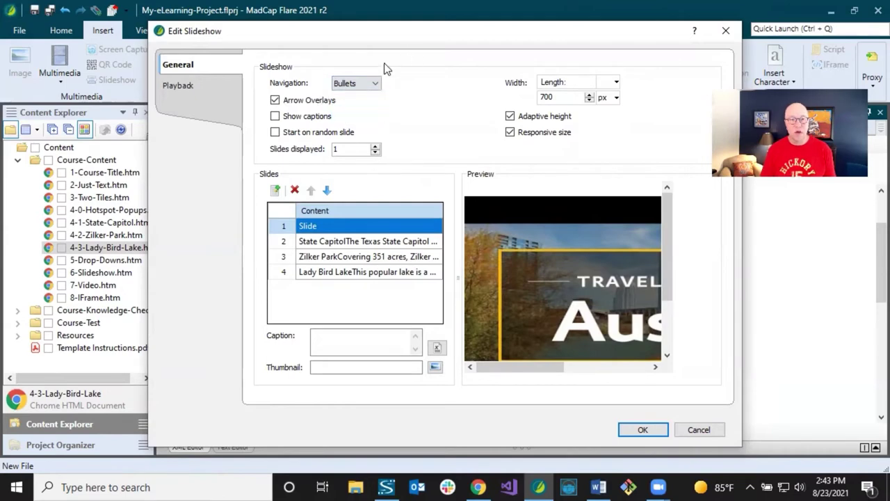
{"action": "left_click", "coordinate": [363, 84]}
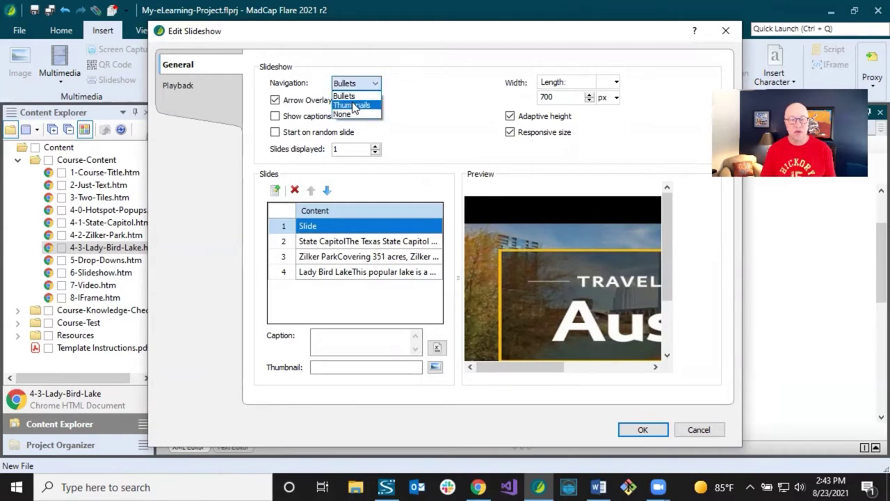
{"action": "left_click", "coordinate": [355, 106]}
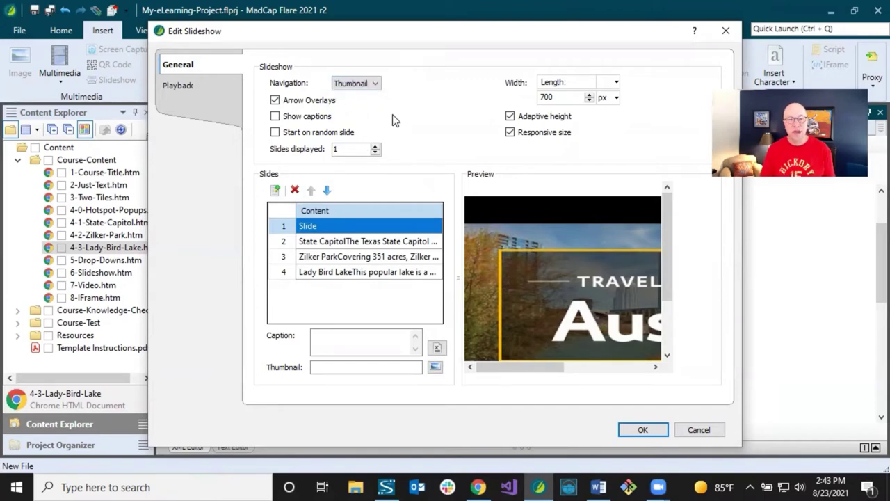
Assign Austin-Video.png from the project's Resources/Images folder as the thumbnail of the first slide, the Austin video
{"action": "left_click", "coordinate": [320, 240]}
{"action": "left_click", "coordinate": [314, 256]}
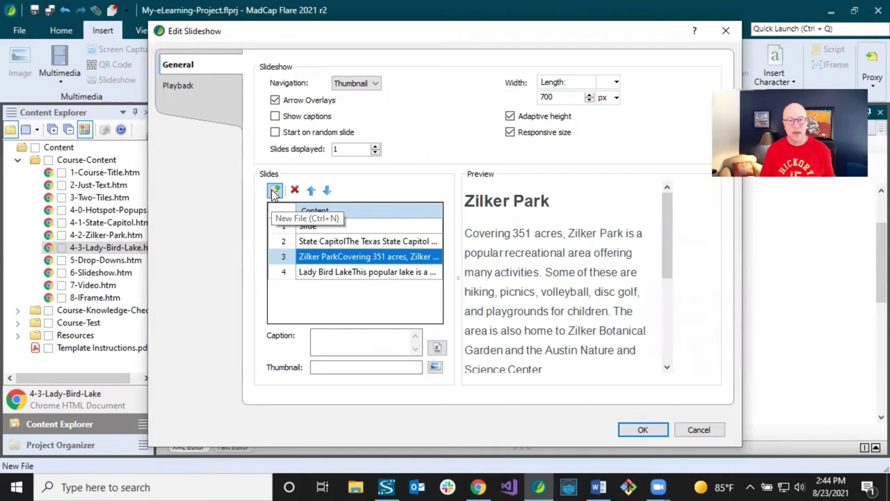
{"action": "left_click", "coordinate": [327, 242]}
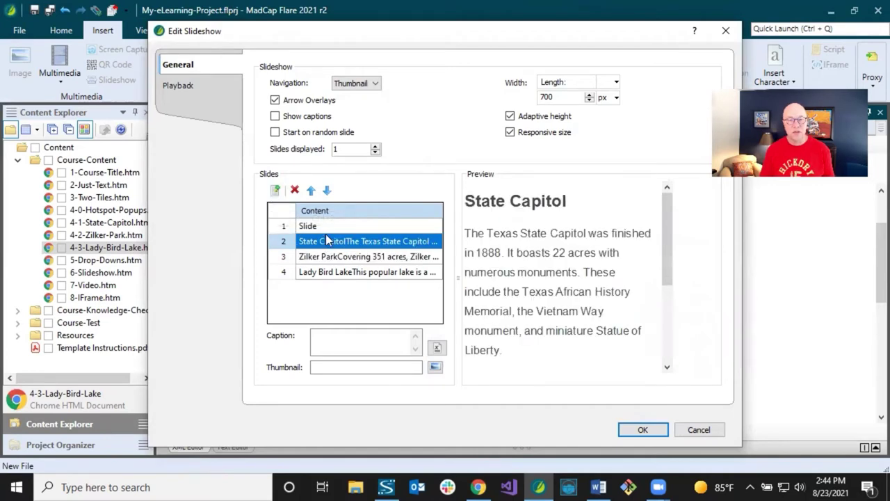
{"action": "left_click", "coordinate": [331, 230]}
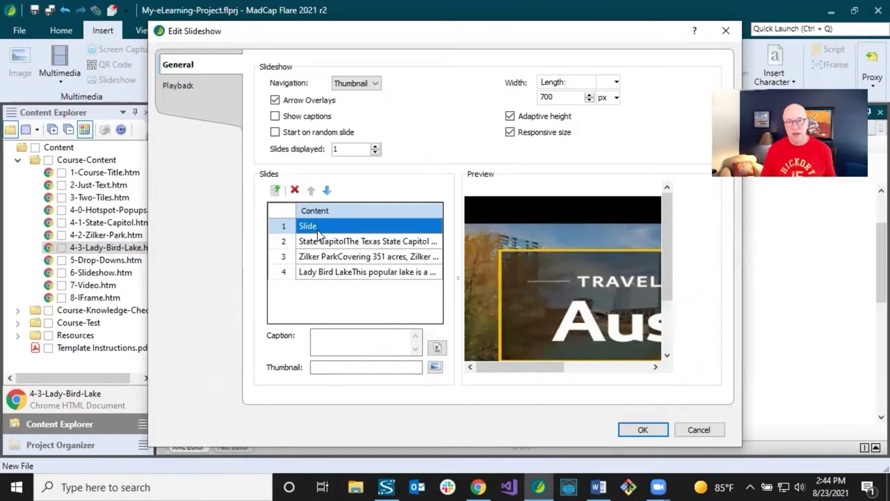
{"action": "left_click", "coordinate": [434, 368]}
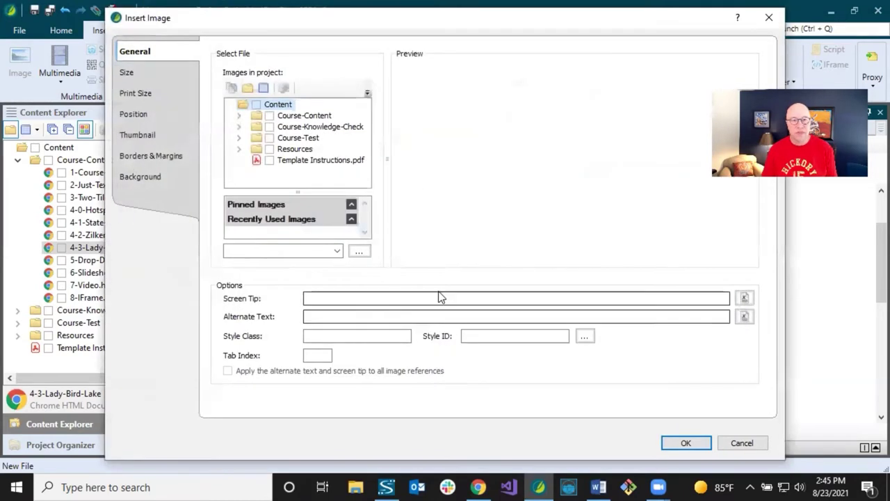
{"action": "left_click", "coordinate": [237, 150]}
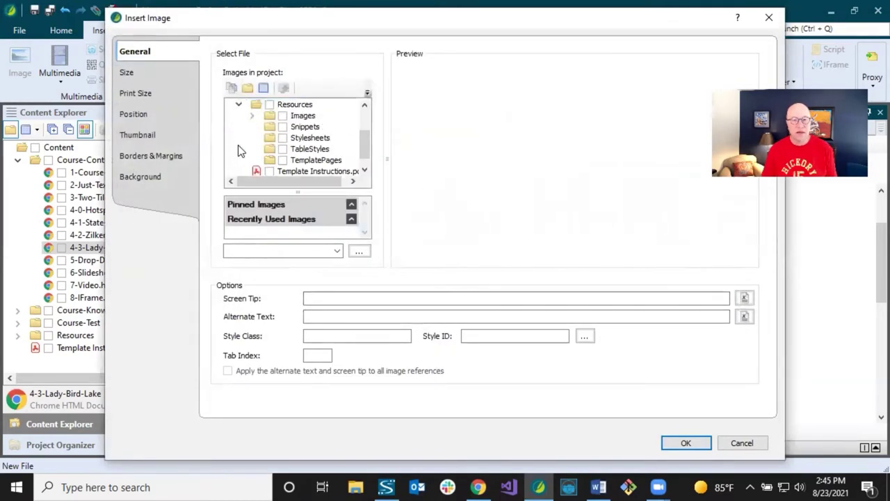
{"action": "left_click", "coordinate": [252, 116]}
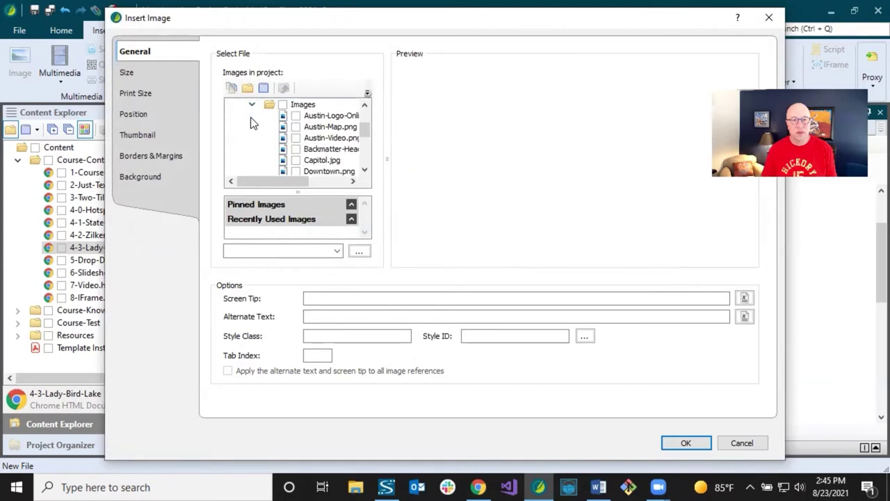
{"action": "left_click_drag", "start_coordinate": [387, 160], "coordinate": [458, 158]}
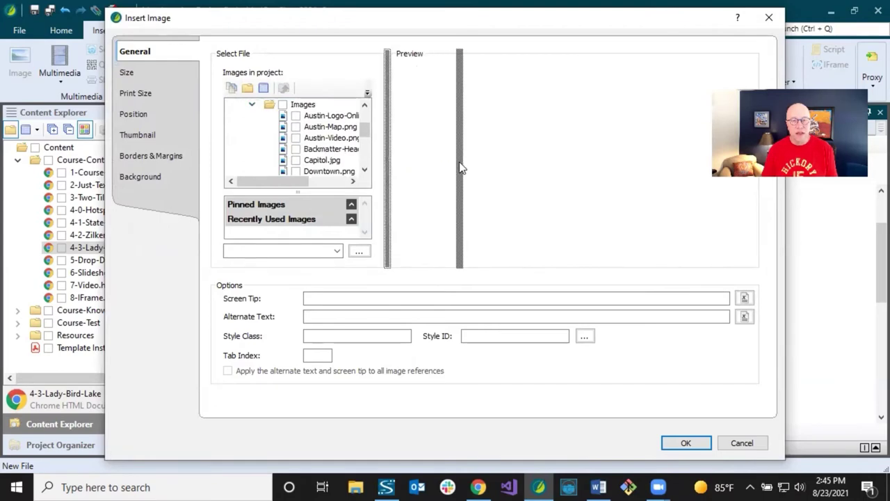
{"action": "left_click", "coordinate": [320, 138]}
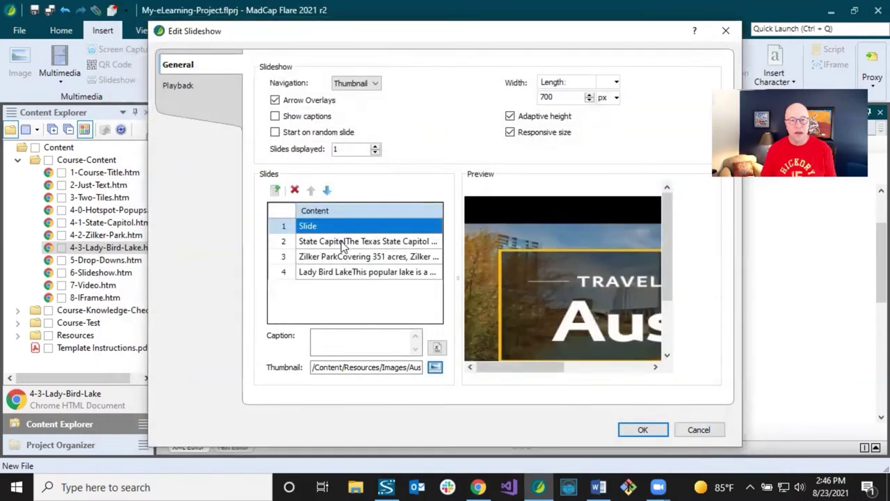
Assign Capitol.jpg as the thumbnail of the State Capitol slide
{"action": "left_click", "coordinate": [340, 242]}
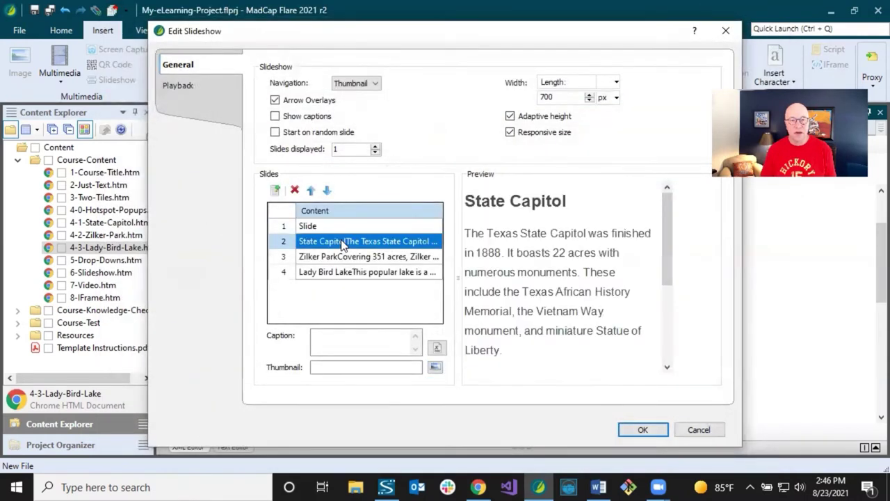
{"action": "left_click", "coordinate": [436, 366]}
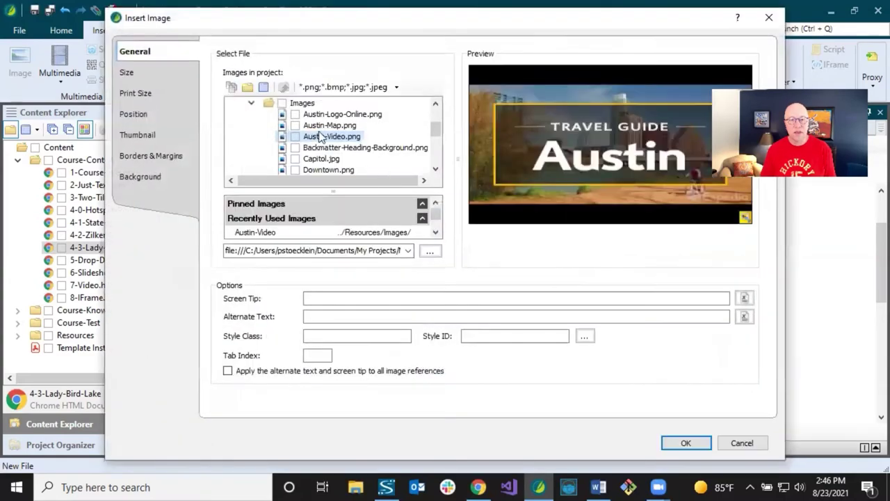
{"action": "left_click", "coordinate": [321, 159]}
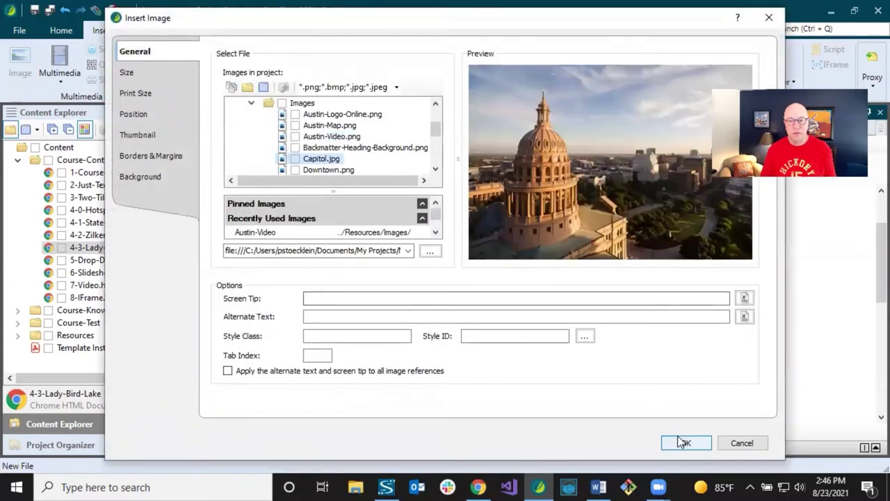
{"action": "left_click", "coordinate": [679, 442]}
Assign Zilker-Park.jpg as the thumbnail of the Zilker Park slide
{"action": "left_click", "coordinate": [341, 256]}
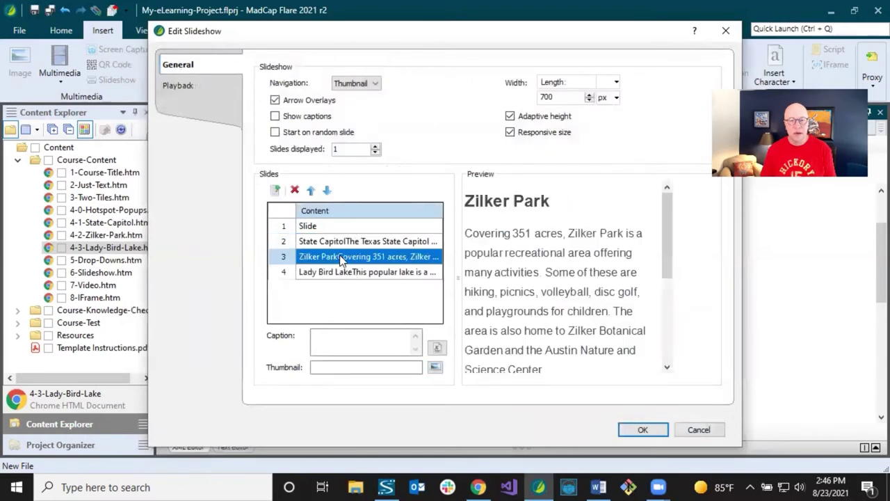
{"action": "left_click", "coordinate": [434, 367]}
{"action": "scroll", "coordinate": [342, 153], "scroll_direction": "down", "scroll_amount": 5}
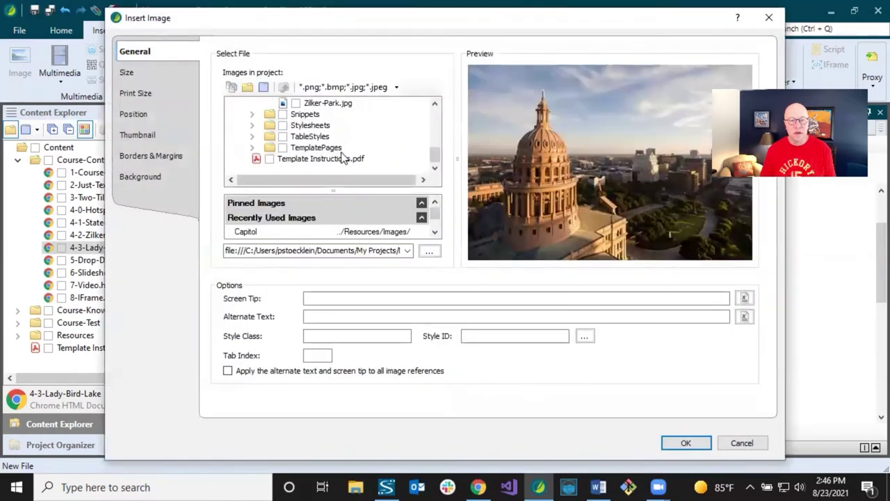
{"action": "scroll", "coordinate": [342, 155], "scroll_direction": "up", "scroll_amount": 1}
{"action": "left_click", "coordinate": [341, 136]}
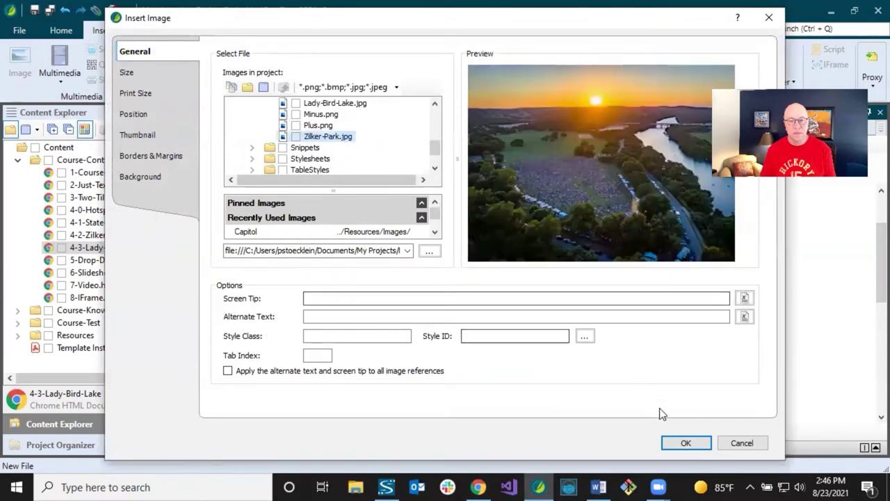
{"action": "left_click", "coordinate": [683, 443]}
Assign Lady-Bird-Lake.jpg as the thumbnail of the Lady Bird Lake slide, then apply the slideshow settings and save the topic
{"action": "left_click", "coordinate": [342, 271]}
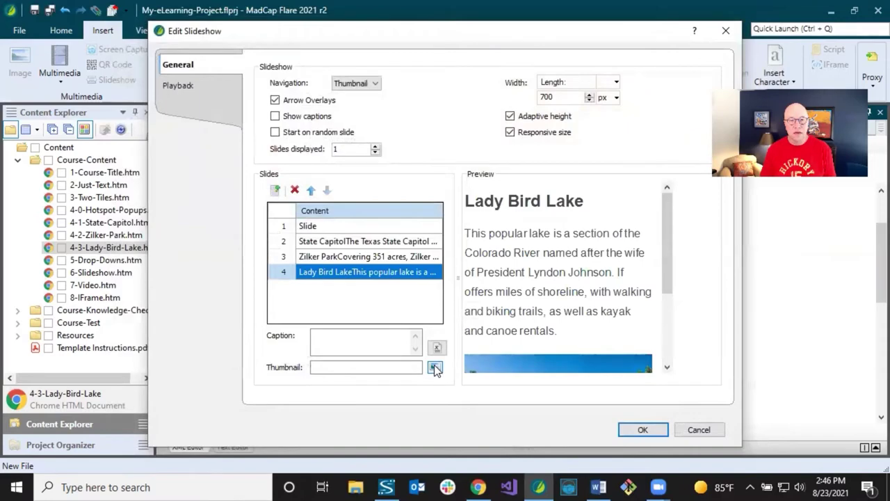
{"action": "left_click", "coordinate": [435, 367]}
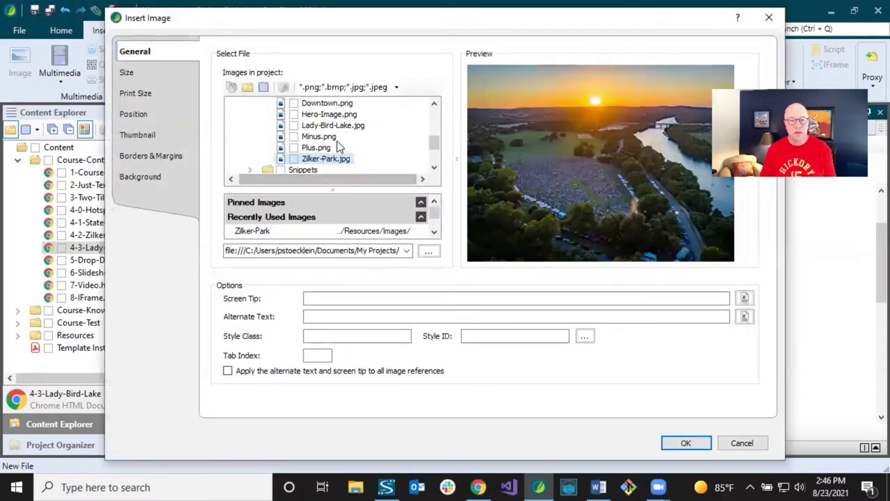
{"action": "left_click", "coordinate": [333, 125]}
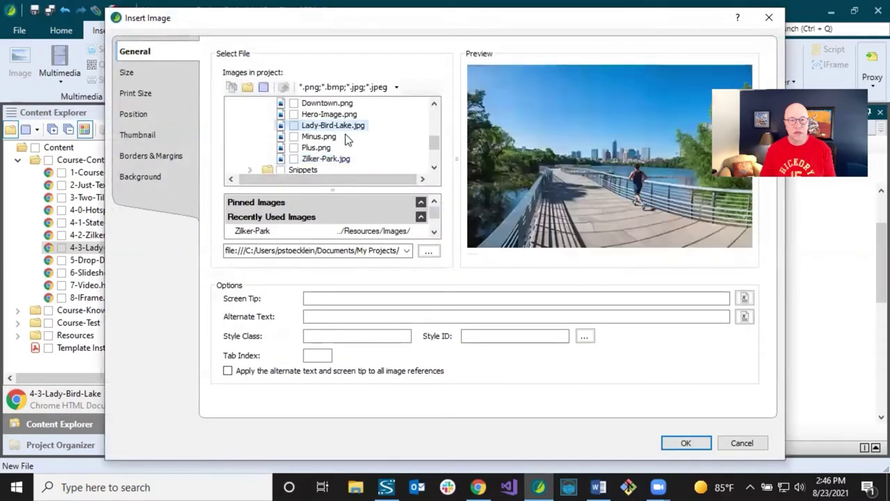
{"action": "left_click", "coordinate": [686, 443]}
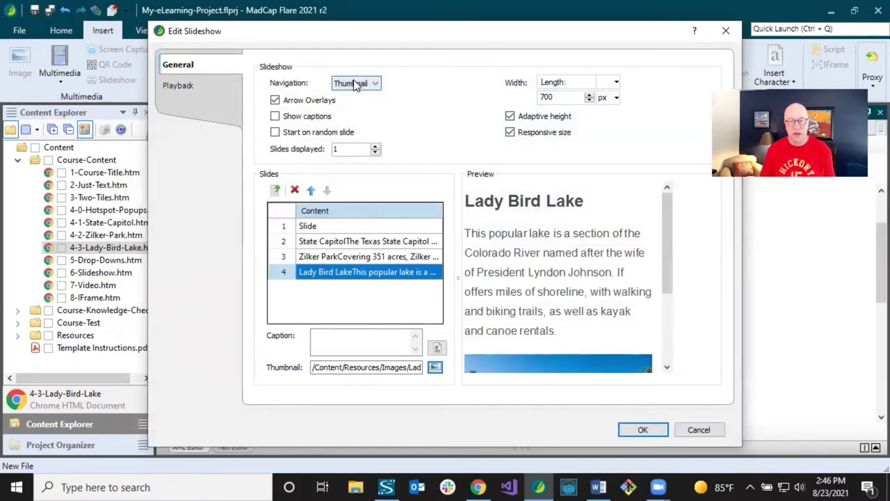
{"action": "left_click", "coordinate": [635, 425]}
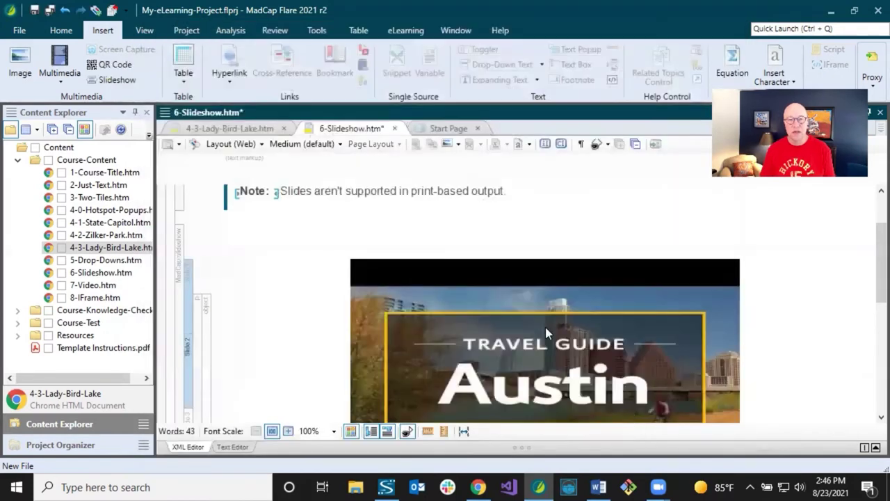
{"action": "left_click", "coordinate": [50, 10]}
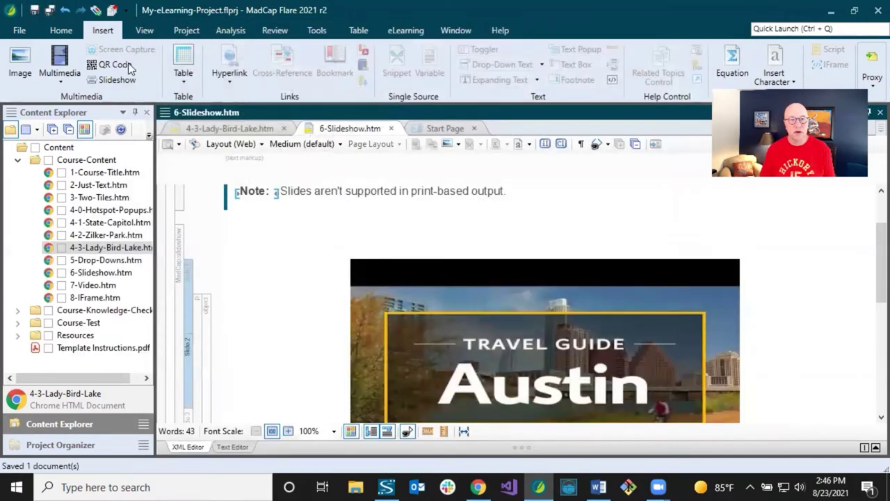
Preview the topic, test switching between the Zilker Park, State Capitol and video slides with the thumbnails, and close the preview
{"action": "left_click", "coordinate": [169, 144]}
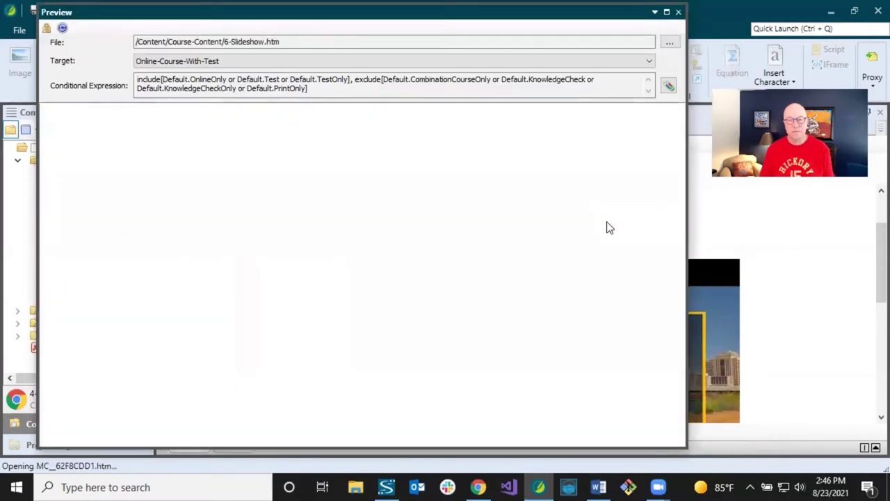
{"action": "scroll", "coordinate": [556, 246], "scroll_direction": "down", "scroll_amount": 1}
{"action": "scroll", "coordinate": [556, 246], "scroll_direction": "down", "scroll_amount": 3}
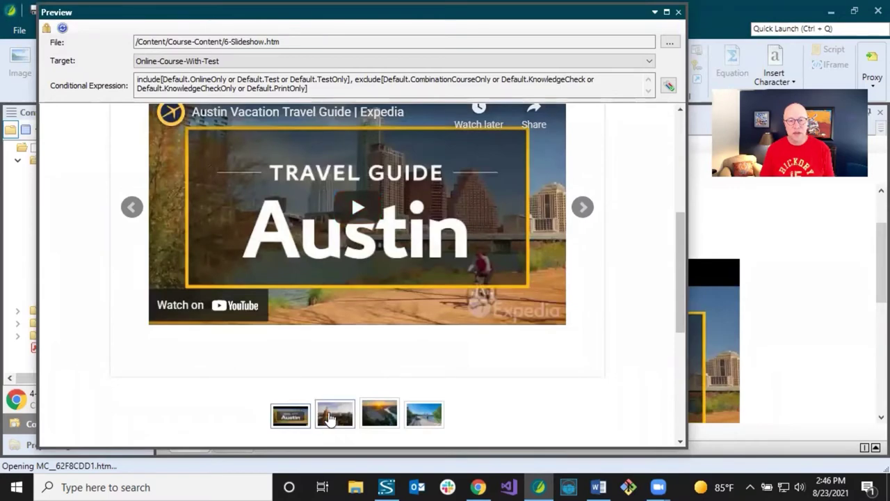
{"action": "left_click", "coordinate": [383, 416]}
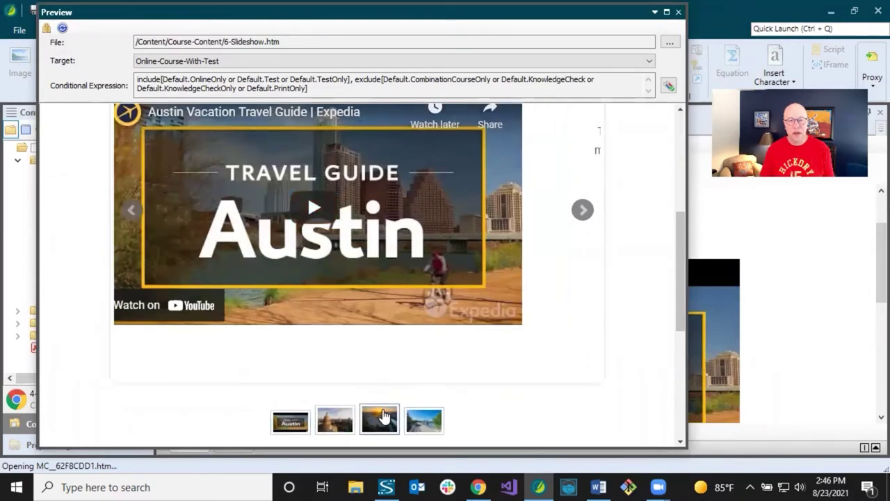
{"action": "scroll", "coordinate": [383, 396], "scroll_direction": "down", "scroll_amount": 2}
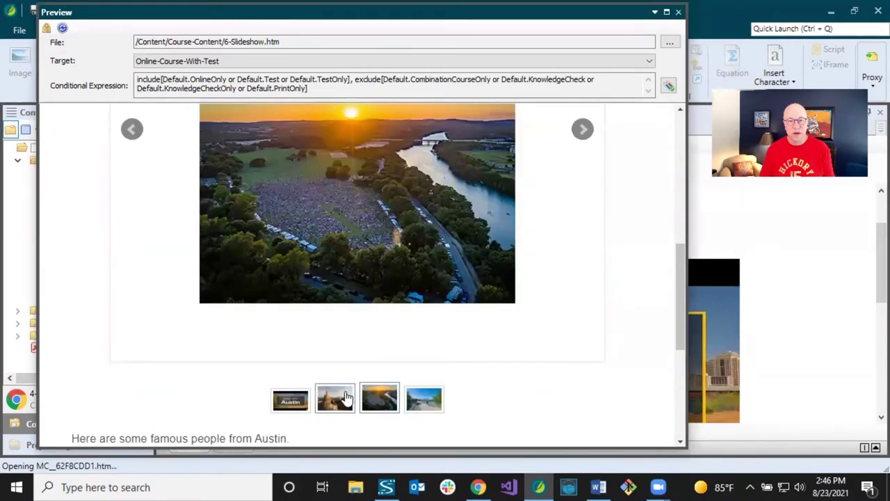
{"action": "left_click", "coordinate": [346, 398]}
{"action": "left_click", "coordinate": [291, 363]}
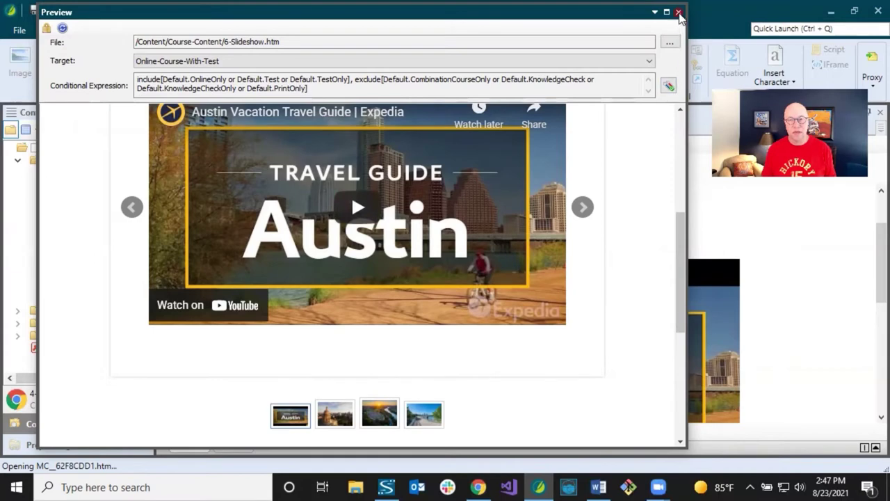
{"action": "left_click", "coordinate": [679, 12]}
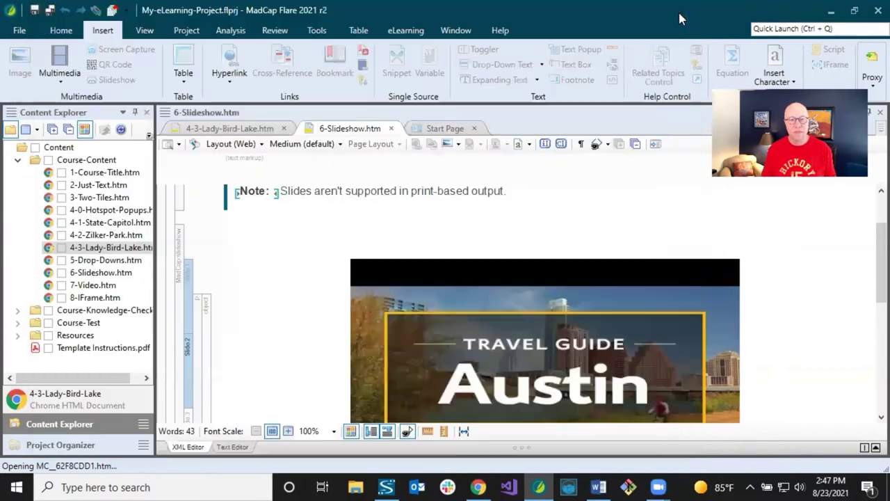
Reopen the slideshow for editing and give the first slide the caption "My video caption."
{"action": "left_click", "coordinate": [350, 192]}
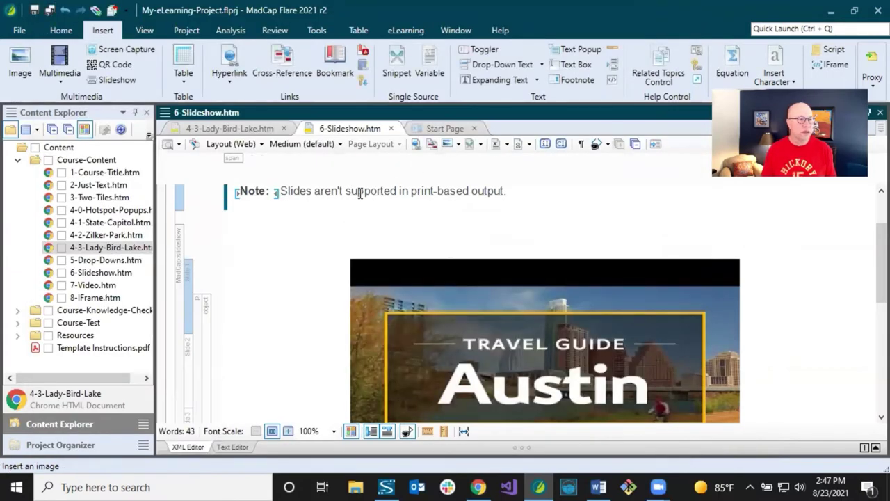
{"action": "right_click", "coordinate": [179, 245]}
{"action": "left_click", "coordinate": [216, 247]}
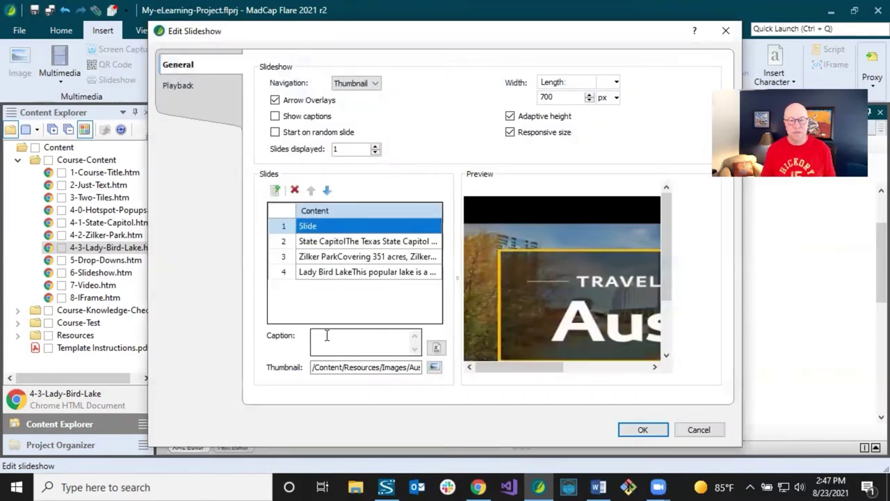
{"action": "left_click", "coordinate": [327, 336]}
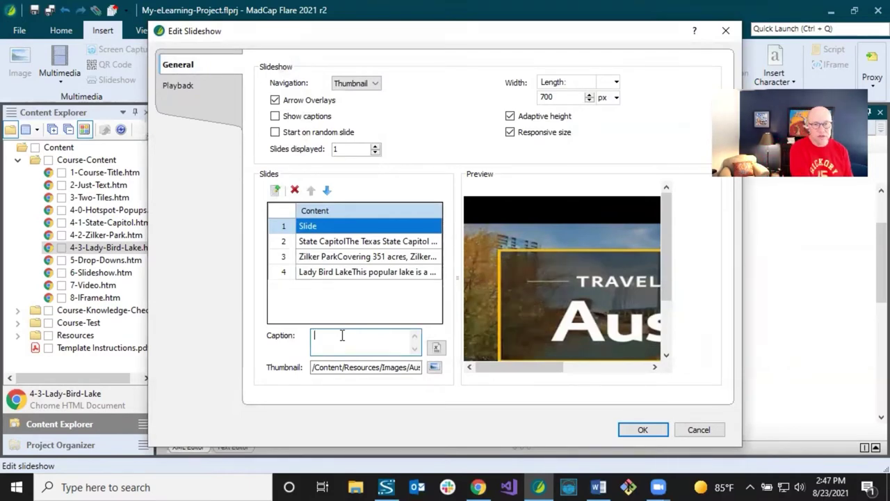
{"action": "type", "text": "My video"}
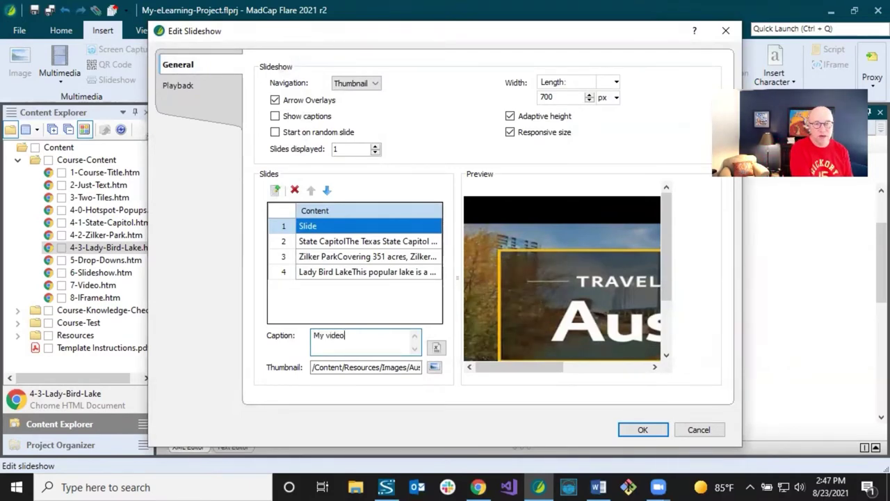
{"action": "type", "text": " caption."}
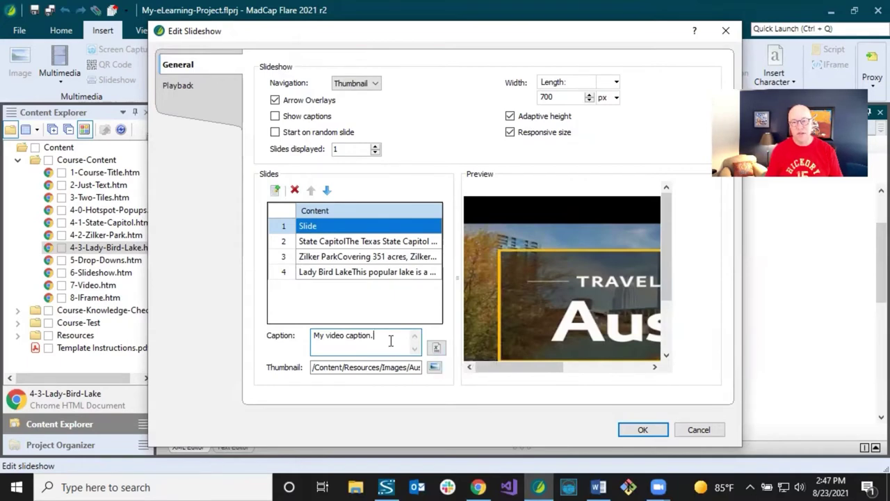
Give the State Capitol slide the caption "The state capitol building."
{"action": "left_click", "coordinate": [343, 242]}
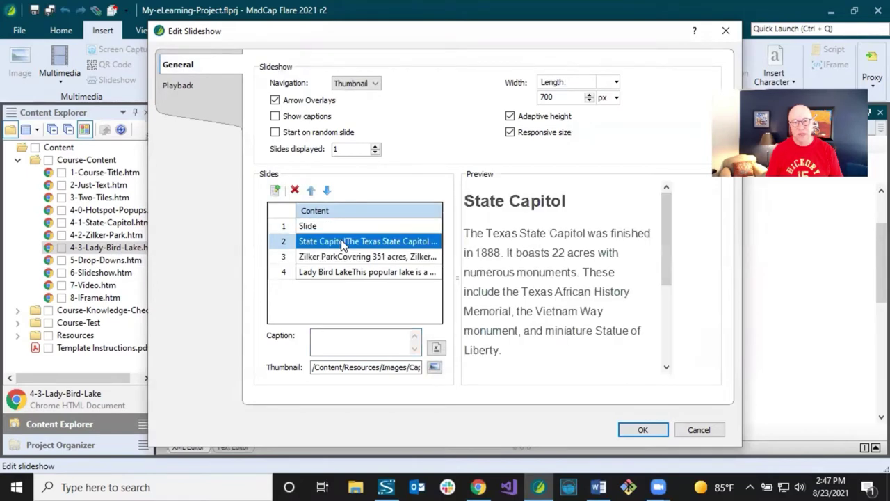
{"action": "left_click", "coordinate": [342, 335]}
{"action": "type", "text": "T"}
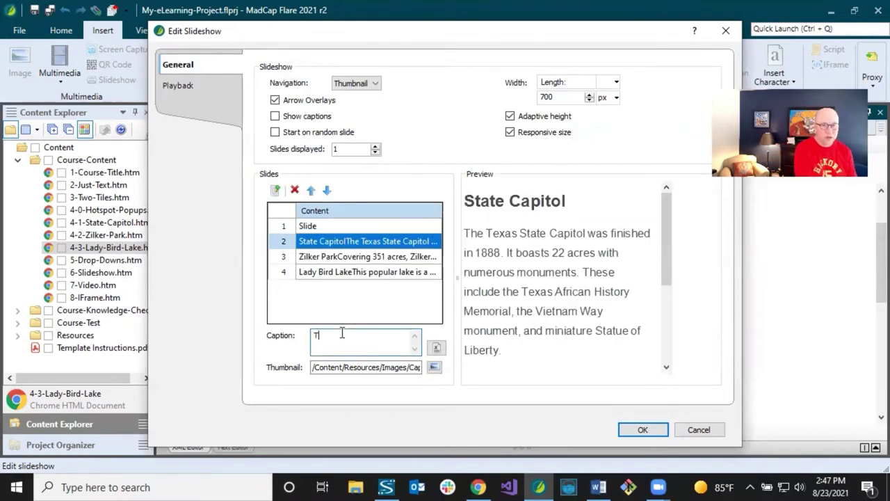
{"action": "type", "text": "he Stat"}
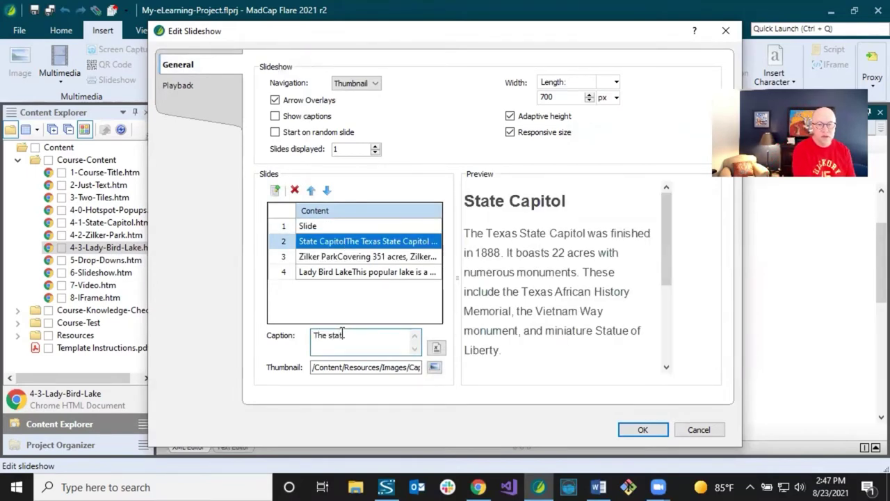
{"action": "type", "text": "e capitol"}
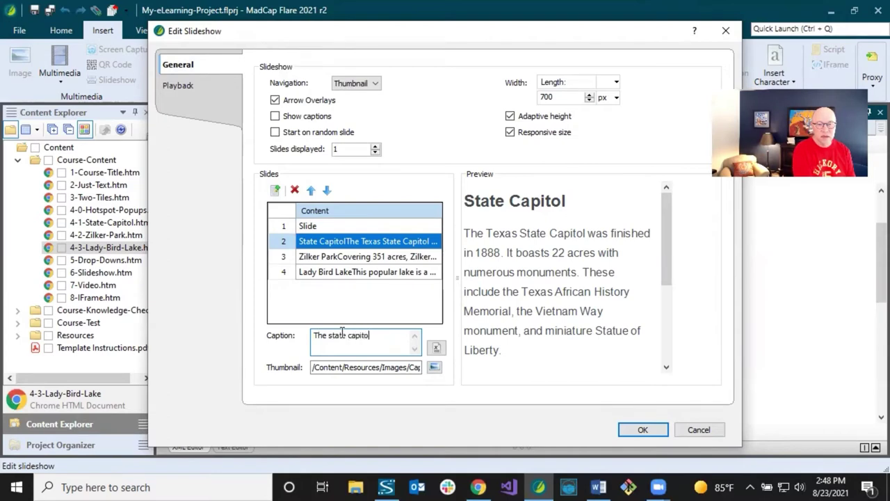
{"action": "type", "text": " building."}
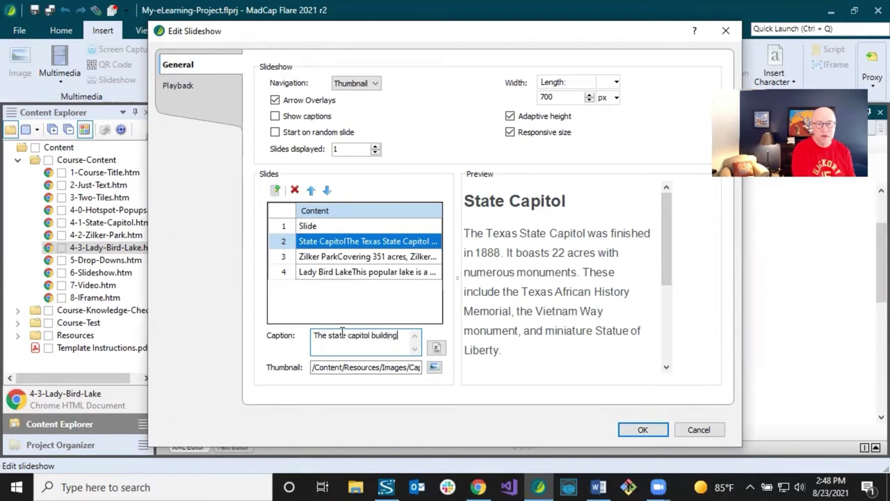
Give the Zilker Park slide the caption "Zilker Park"
{"action": "left_click", "coordinate": [351, 256]}
{"action": "left_click", "coordinate": [350, 339]}
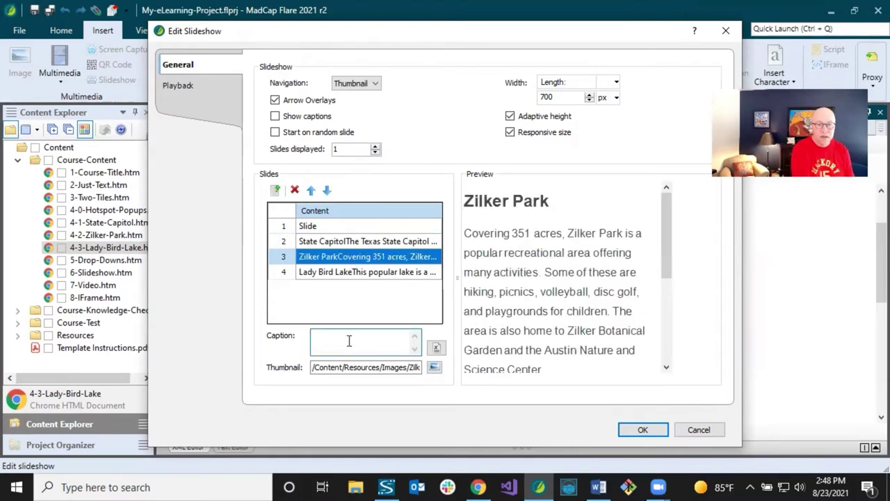
{"action": "type", "text": "Zilker Park"}
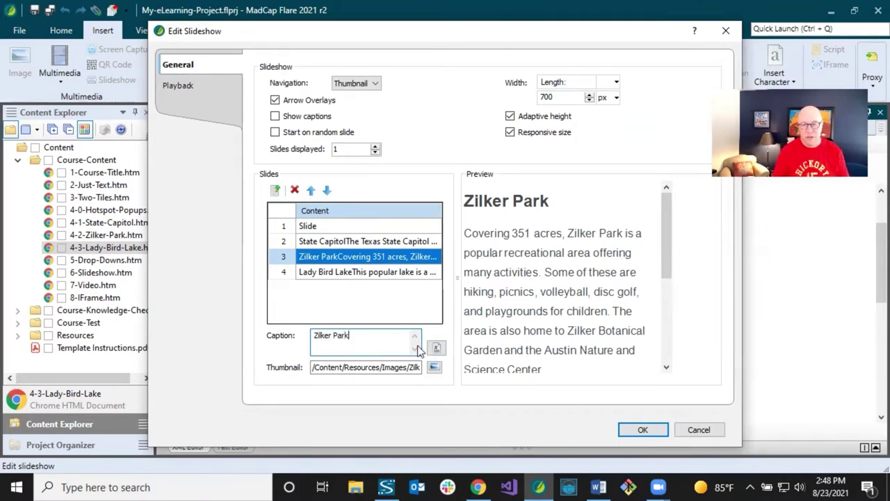
Give the Lady Bird Lake slide the caption "Lady Bird Lake"
{"action": "left_click", "coordinate": [348, 274]}
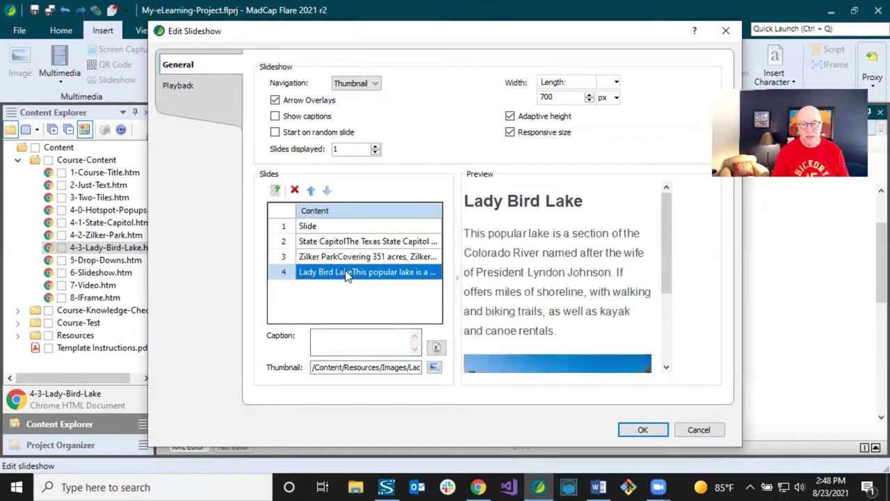
{"action": "left_click", "coordinate": [341, 331]}
{"action": "type", "text": "L"}
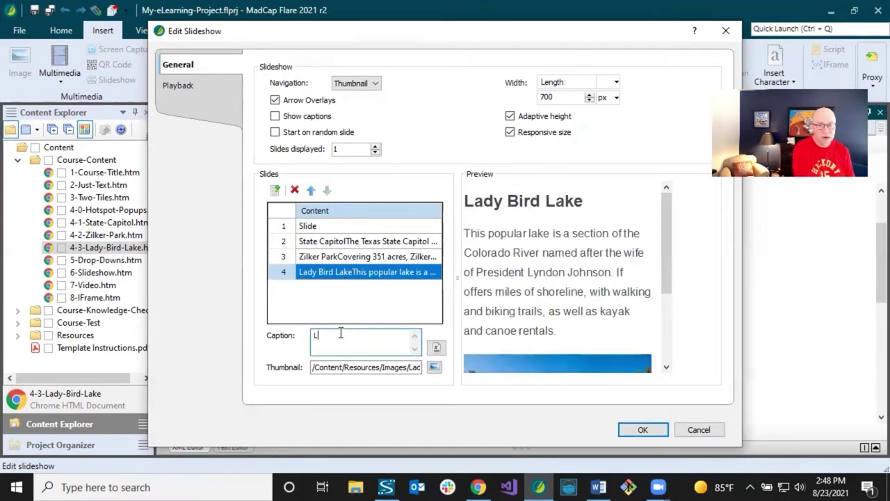
{"action": "type", "text": "ady Bird "}
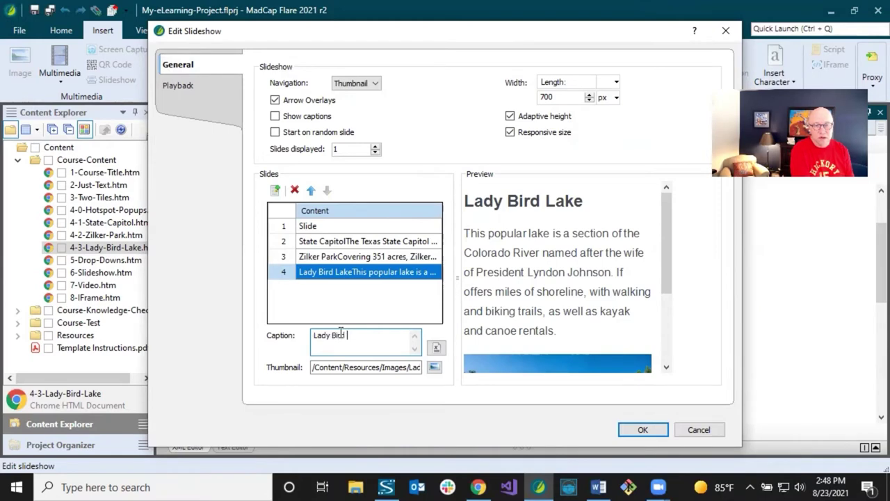
{"action": "type", "text": "Lake"}
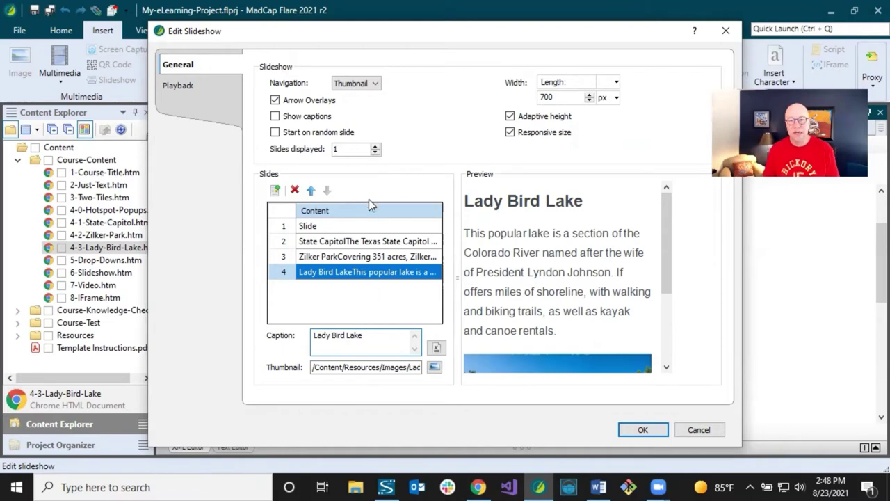
Enable showing captions in the slideshow, apply the slideshow settings and save the topic
{"action": "left_click", "coordinate": [275, 116]}
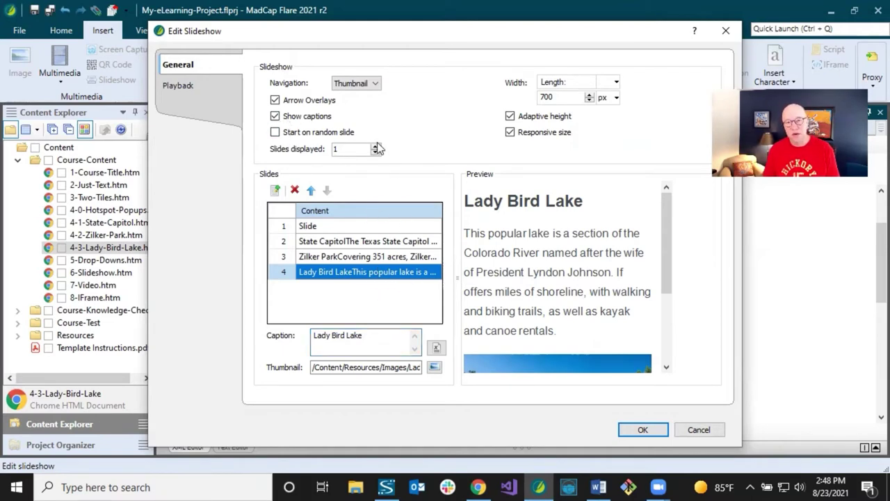
{"action": "left_click", "coordinate": [641, 429]}
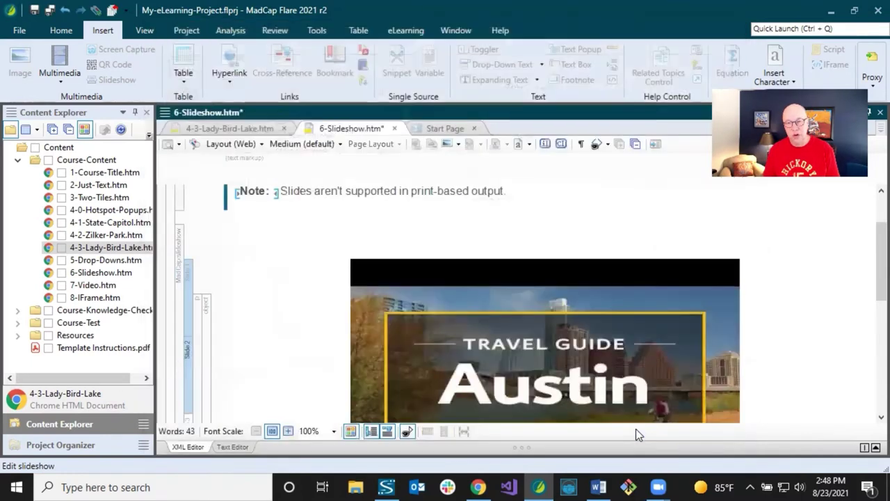
{"action": "left_click", "coordinate": [49, 10]}
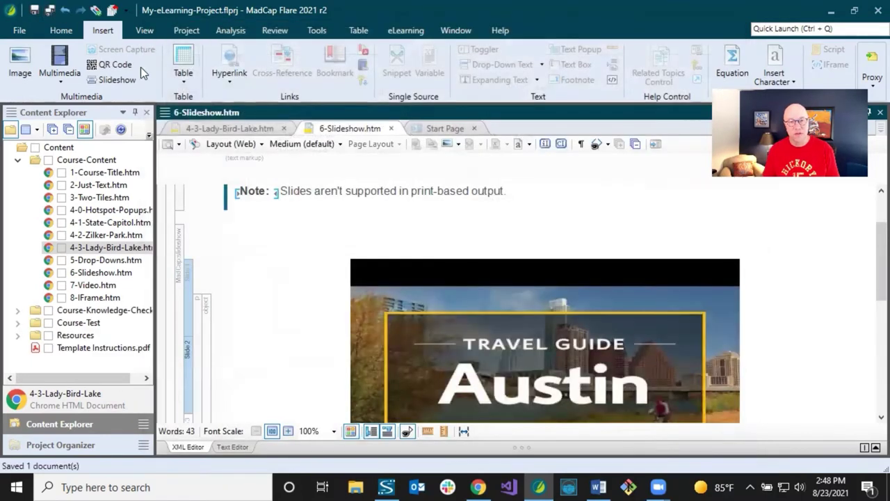
Preview the topic, check the captions on the video and State Capitol slides, and close the preview
{"action": "left_click", "coordinate": [168, 145]}
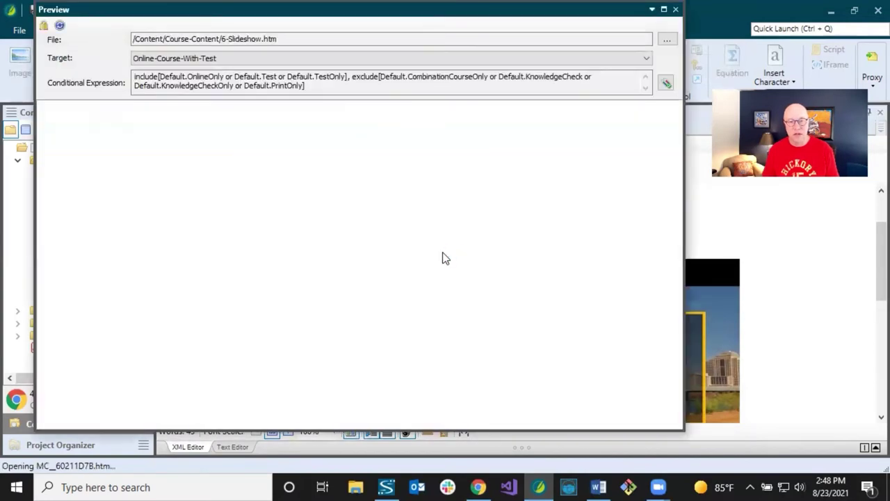
{"action": "scroll", "coordinate": [443, 258], "scroll_direction": "down", "scroll_amount": 5}
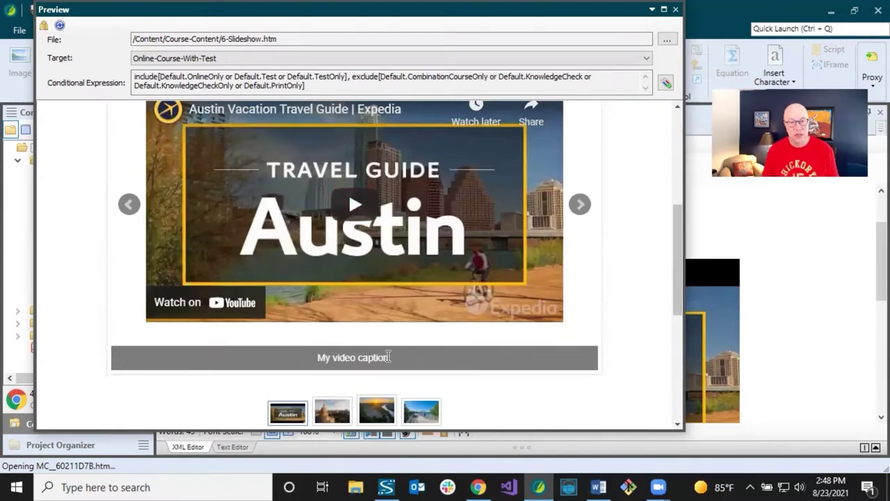
{"action": "left_click", "coordinate": [580, 204]}
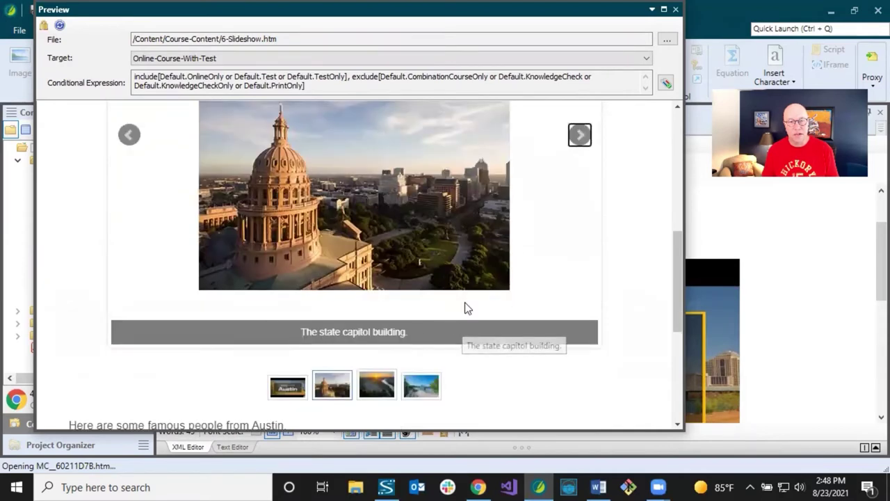
{"action": "left_click", "coordinate": [676, 9]}
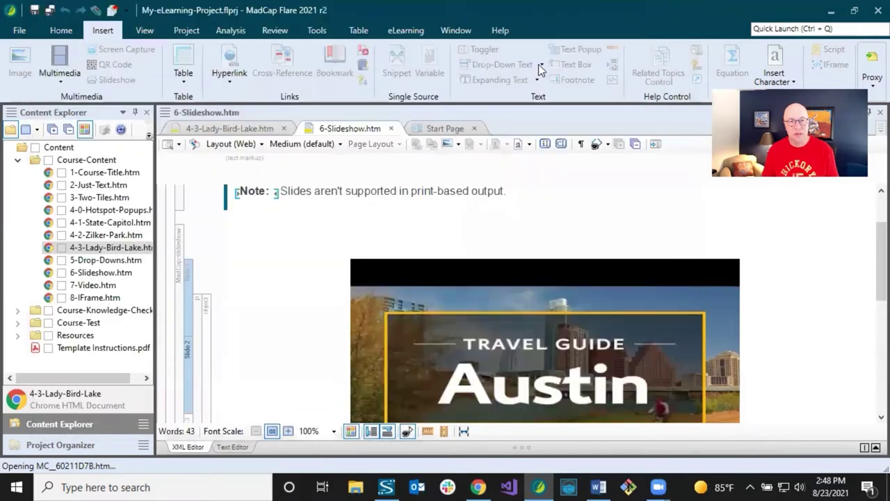
Reopen the slideshow of the 6-Slideshow topic for editing
{"action": "right_click", "coordinate": [178, 258]}
{"action": "left_click", "coordinate": [215, 248]}
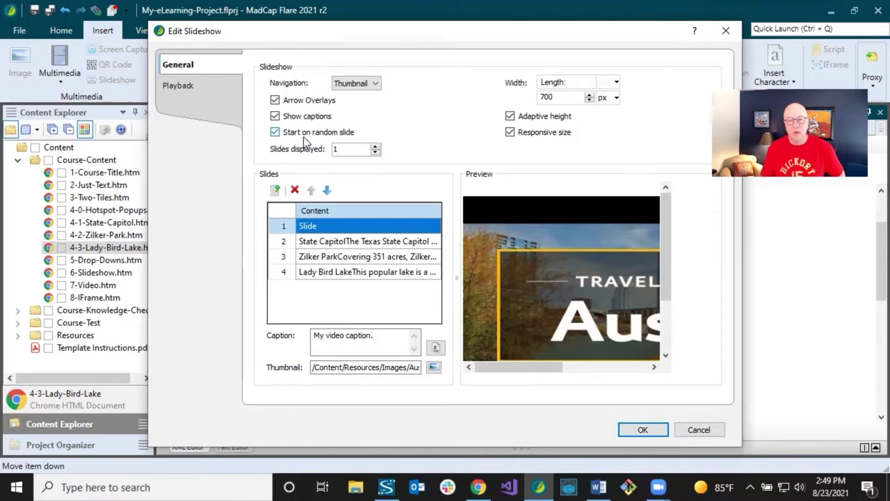
Turn off starting on a random slide, try displaying 2 slides at once, and restore the number of displayed slides to 1
{"action": "left_click", "coordinate": [275, 132]}
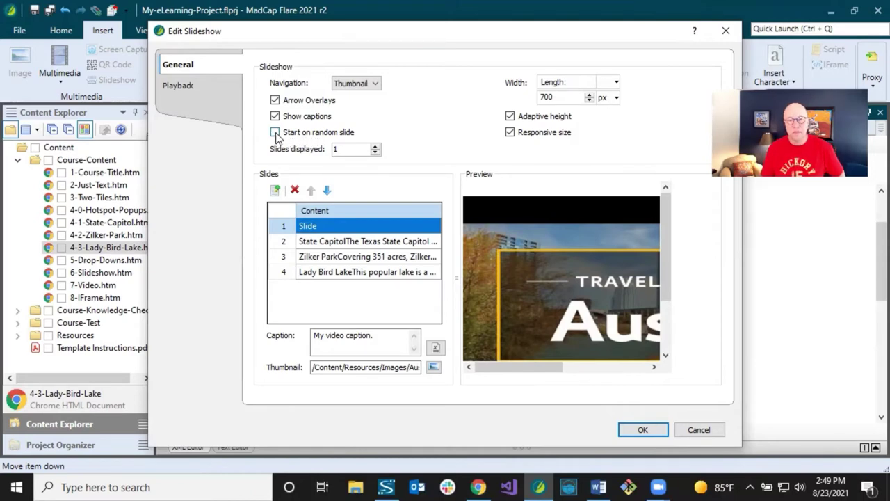
{"action": "left_click", "coordinate": [375, 147]}
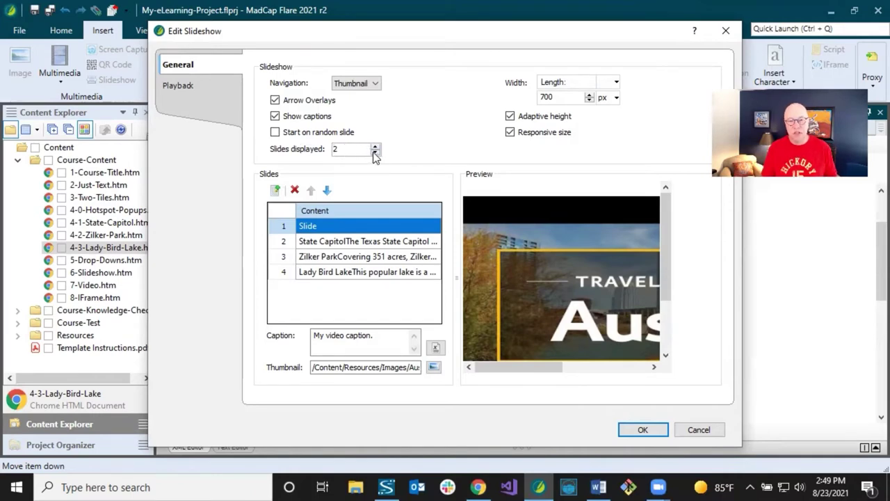
{"action": "left_click", "coordinate": [375, 153]}
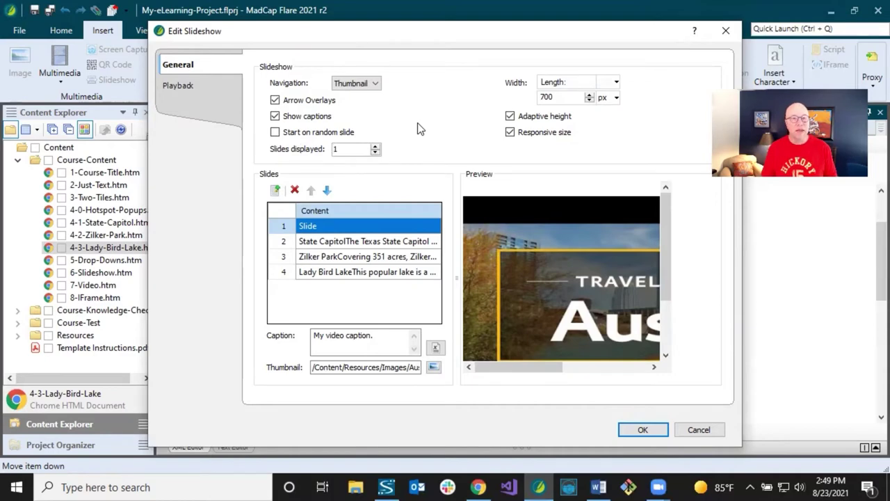
Review the slideshow's playback settings, including the available direction and transition options
{"action": "left_click", "coordinate": [189, 84]}
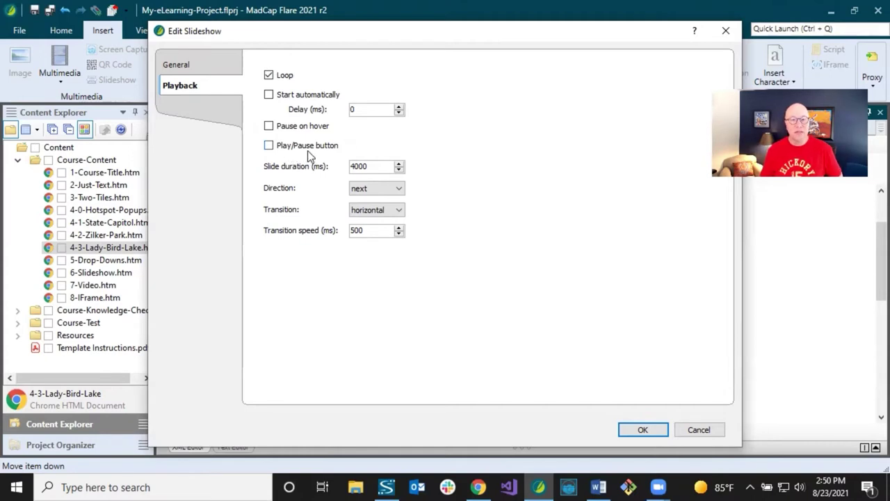
{"action": "left_click", "coordinate": [365, 192]}
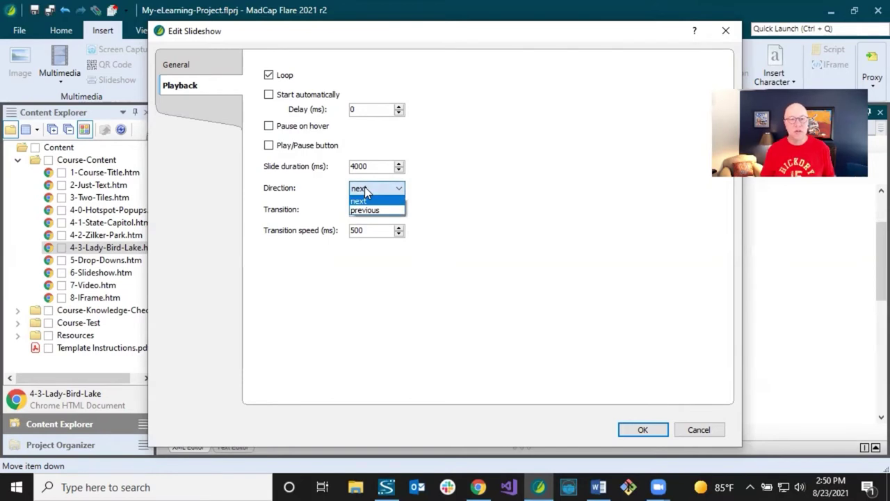
{"action": "left_click", "coordinate": [367, 192]}
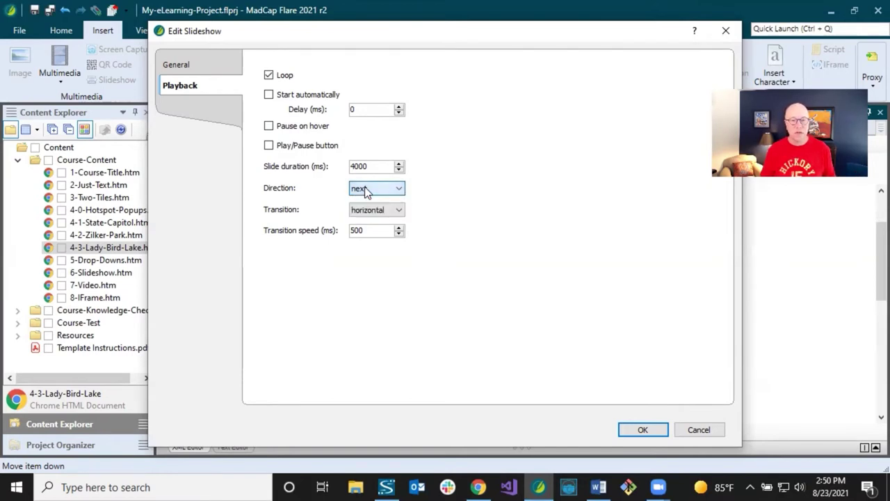
{"action": "left_click", "coordinate": [375, 210]}
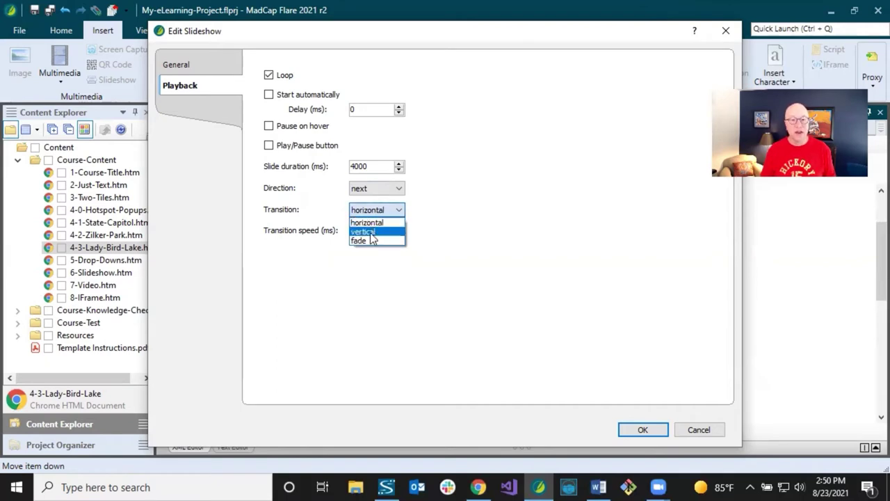
{"action": "left_click", "coordinate": [471, 207]}
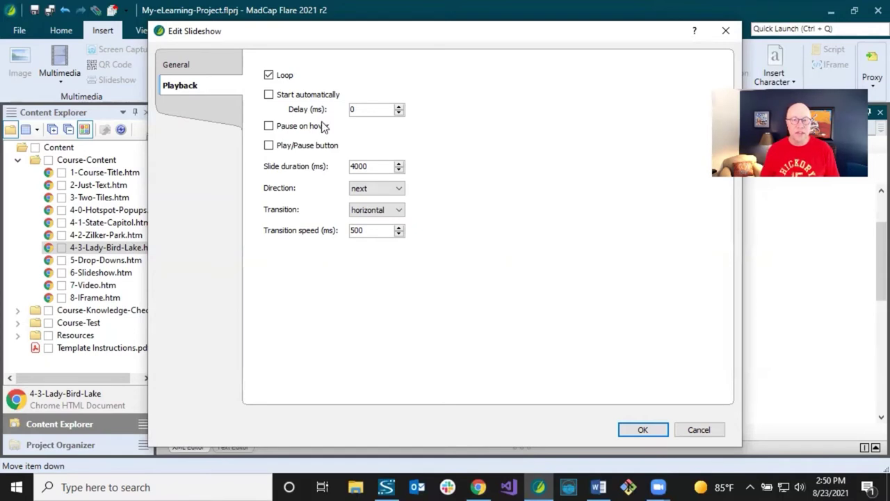
Set the slideshow to start automatically with a delay of 200 ms
{"action": "left_click", "coordinate": [270, 97]}
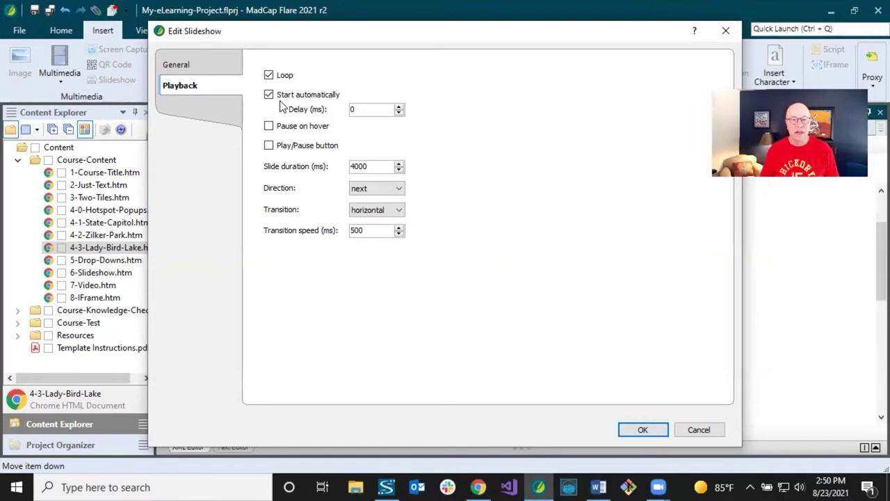
{"action": "left_click_drag", "start_coordinate": [357, 109], "coordinate": [339, 111]}
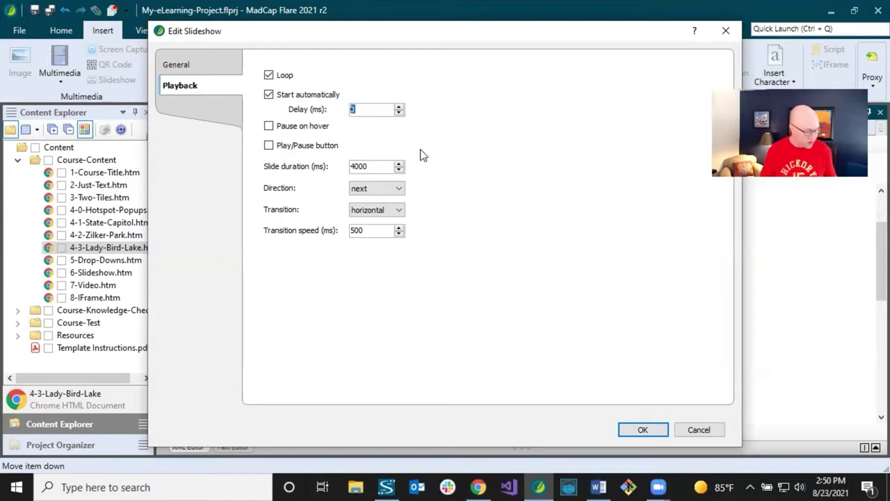
{"action": "type", "text": "200"}
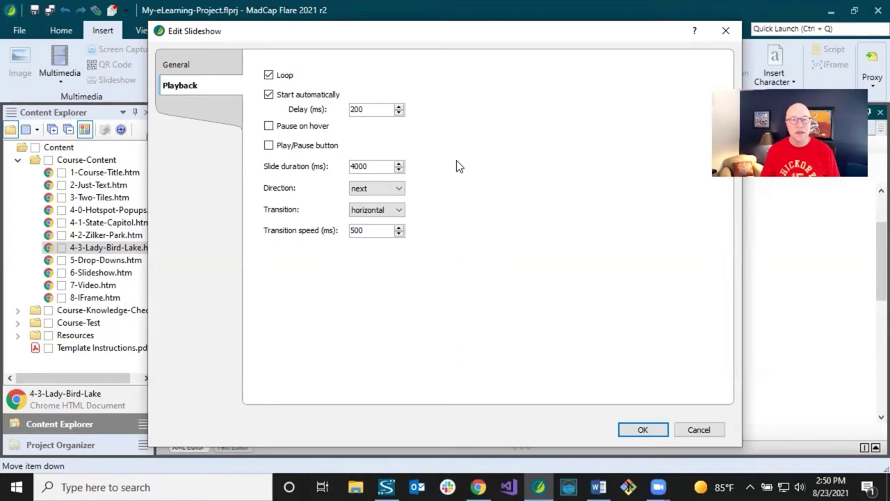
Enable the slideshow's Play/Pause button with direction next and a fade transition, and save the topic
{"action": "left_click", "coordinate": [270, 146]}
{"action": "left_click", "coordinate": [368, 187]}
{"action": "left_click", "coordinate": [368, 196]}
{"action": "left_click", "coordinate": [375, 210]}
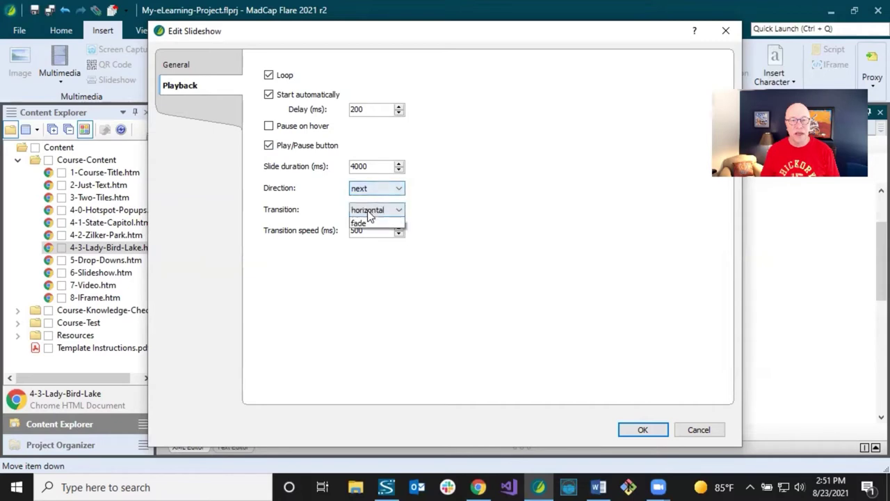
{"action": "left_click", "coordinate": [367, 241]}
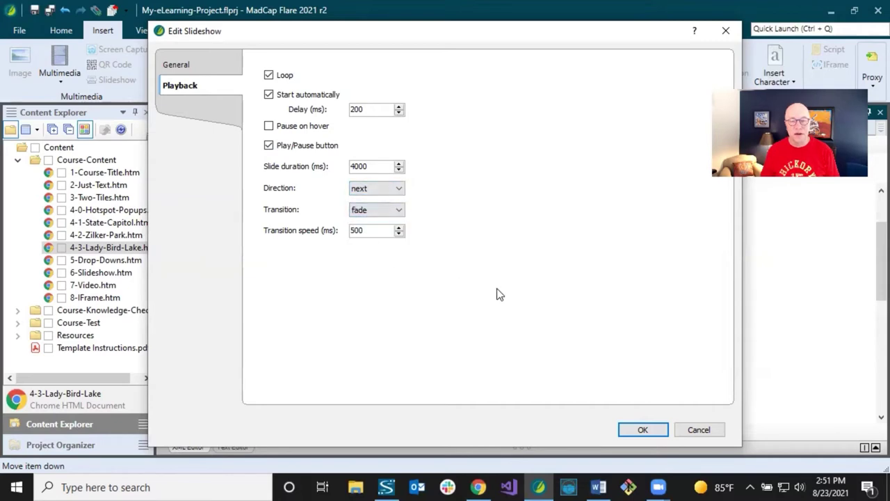
{"action": "left_click", "coordinate": [636, 427]}
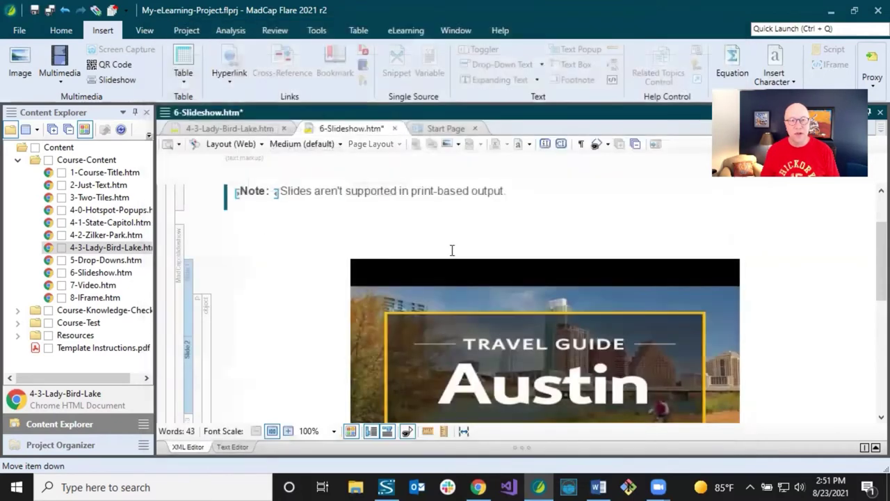
{"action": "left_click", "coordinate": [49, 10]}
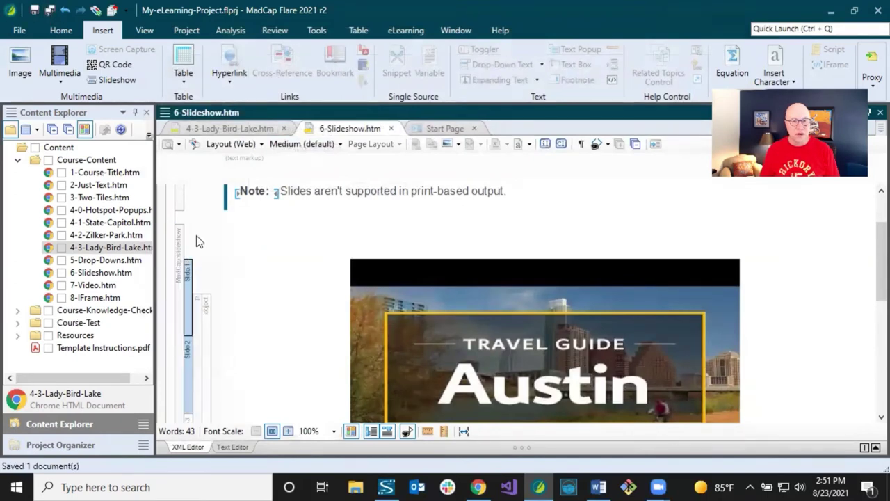
Preview the 6-Slideshow topic in an enlarged preview window to check the video slide and its caption
{"action": "left_click", "coordinate": [168, 145]}
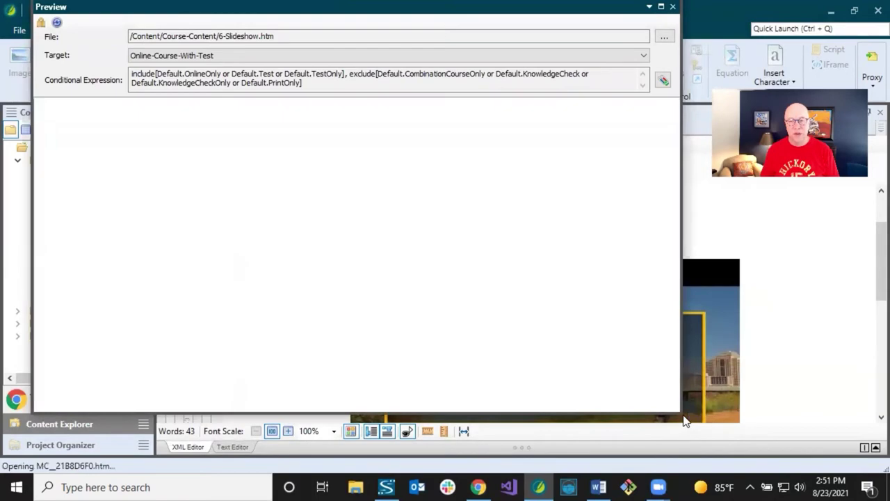
{"action": "left_click_drag", "start_coordinate": [678, 411], "coordinate": [709, 444]}
{"action": "scroll", "coordinate": [678, 370], "scroll_direction": "down", "scroll_amount": 5}
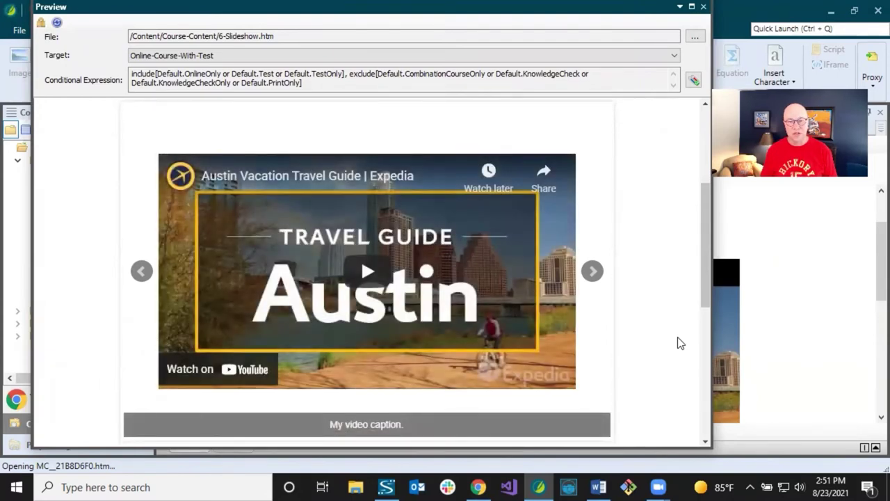
{"action": "left_click", "coordinate": [704, 8]}
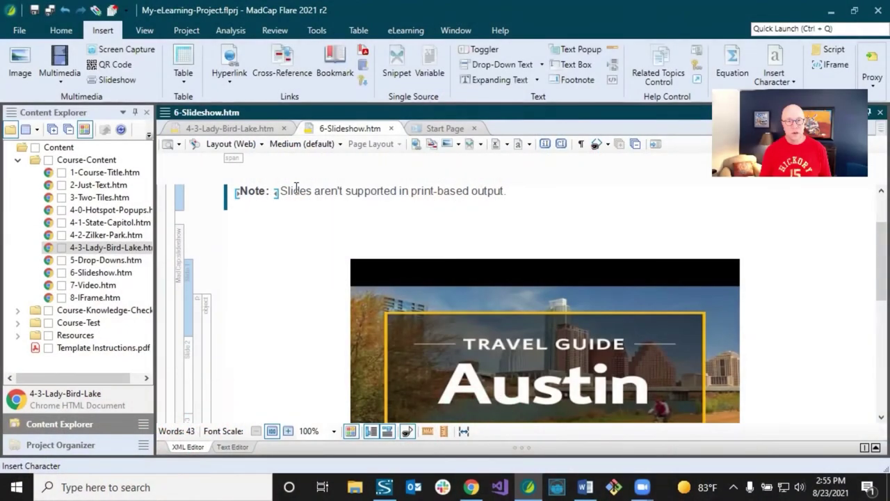
Preview the slideshow topic again, examining the automatic playback, the play/pause control, and the Zilker Park slide's height and caption
{"action": "left_click", "coordinate": [168, 144]}
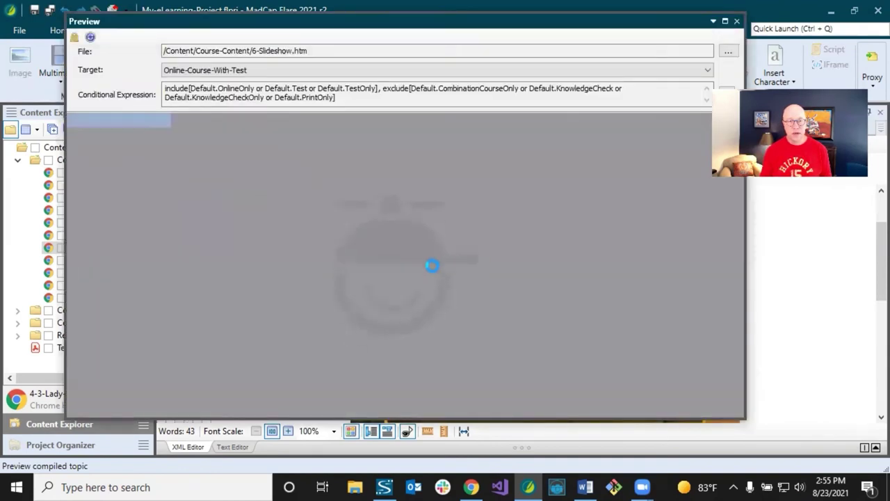
{"action": "scroll", "coordinate": [572, 293], "scroll_direction": "down", "scroll_amount": 5}
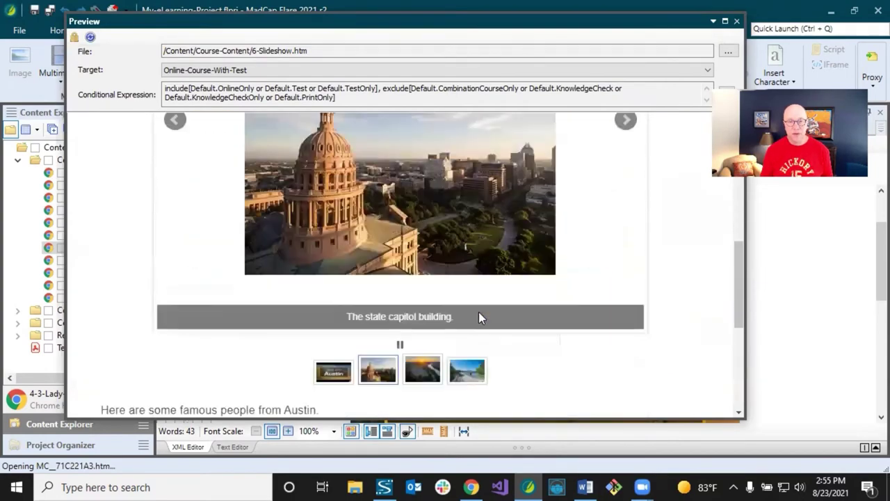
{"action": "mouse_move", "coordinate": [404, 347]}
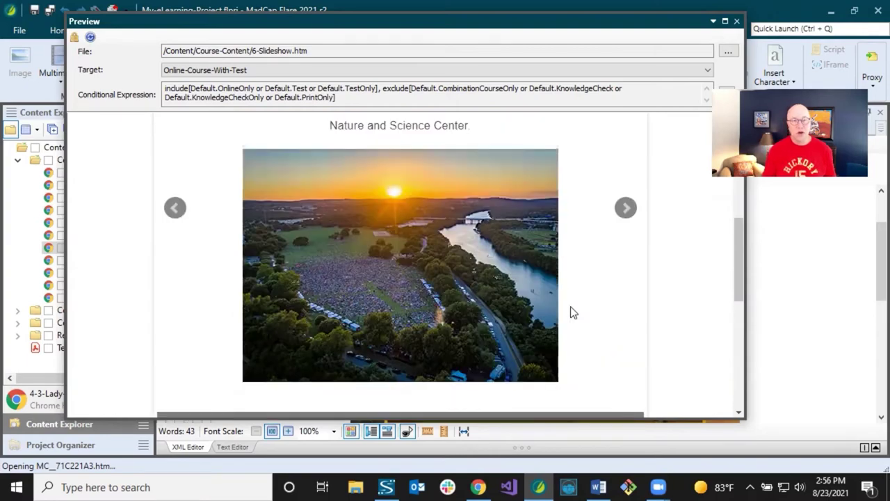
{"action": "scroll", "coordinate": [573, 313], "scroll_direction": "up", "scroll_amount": 2}
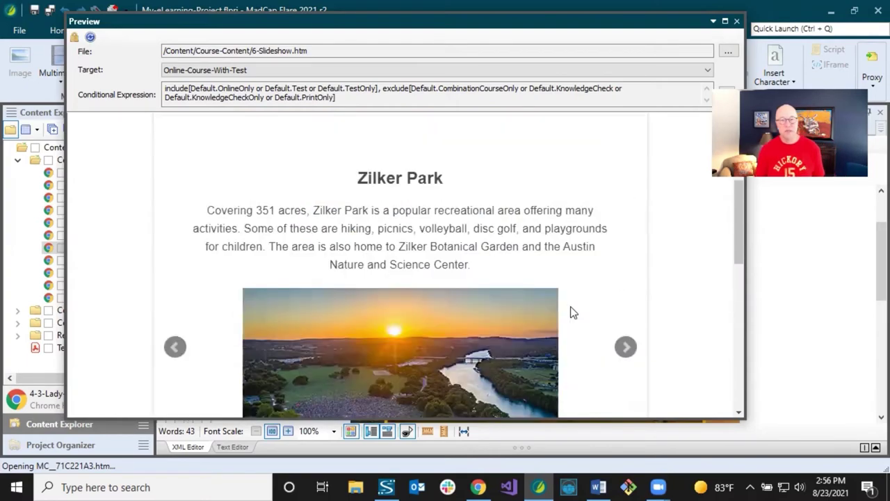
{"action": "scroll", "coordinate": [571, 312], "scroll_direction": "down", "scroll_amount": 2}
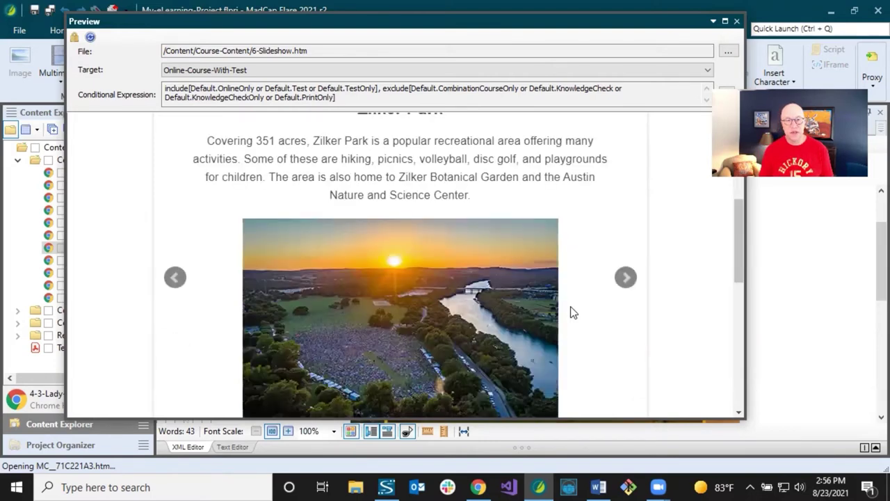
{"action": "scroll", "coordinate": [440, 244], "scroll_direction": "down", "scroll_amount": 1}
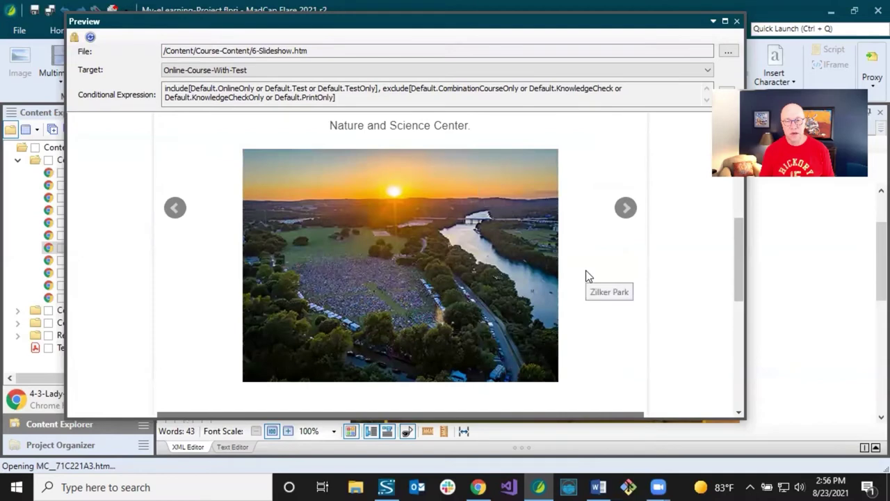
{"action": "scroll", "coordinate": [585, 271], "scroll_direction": "down", "scroll_amount": 1}
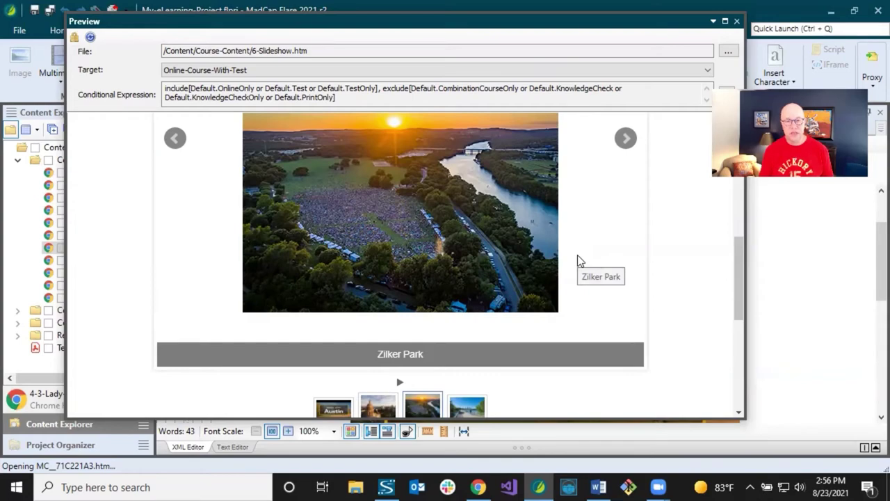
{"action": "scroll", "coordinate": [578, 256], "scroll_direction": "up", "scroll_amount": 8}
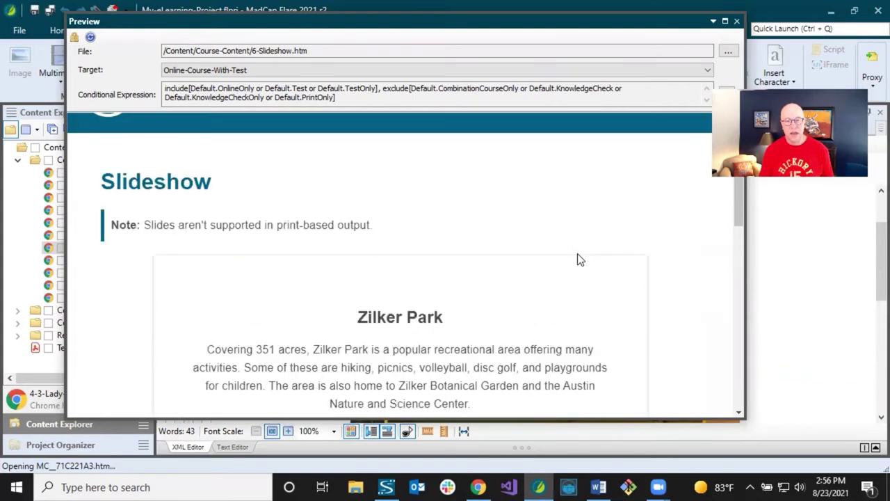
{"action": "left_click", "coordinate": [737, 20]}
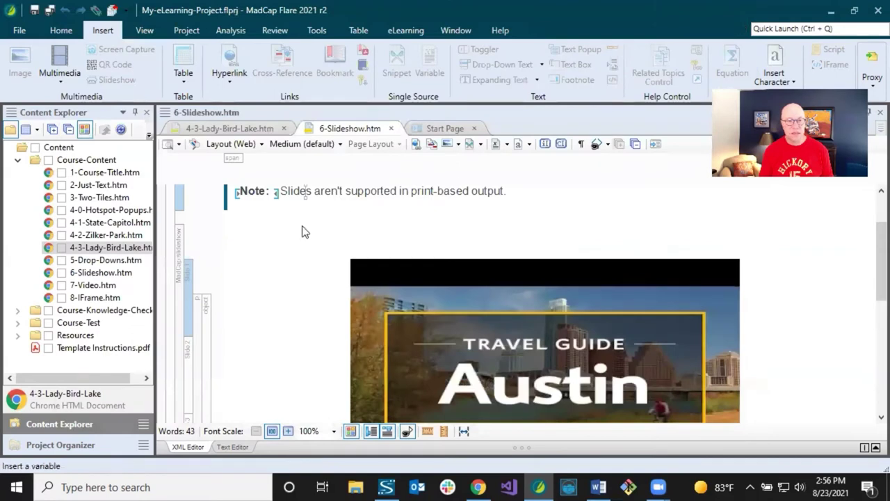
Edit the slideshow to turn off adaptive height, automatic start and the Play/Pause button
{"action": "right_click", "coordinate": [179, 247]}
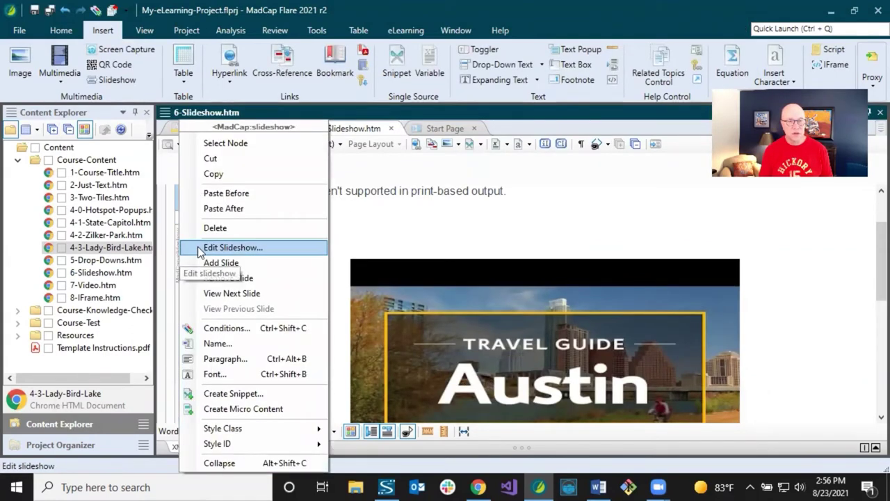
{"action": "left_click", "coordinate": [198, 246]}
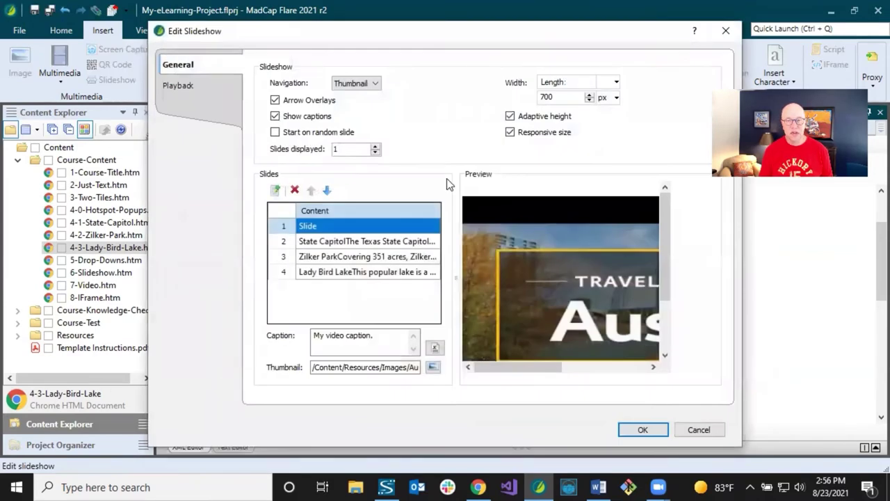
{"action": "left_click", "coordinate": [510, 116]}
{"action": "left_click", "coordinate": [189, 84]}
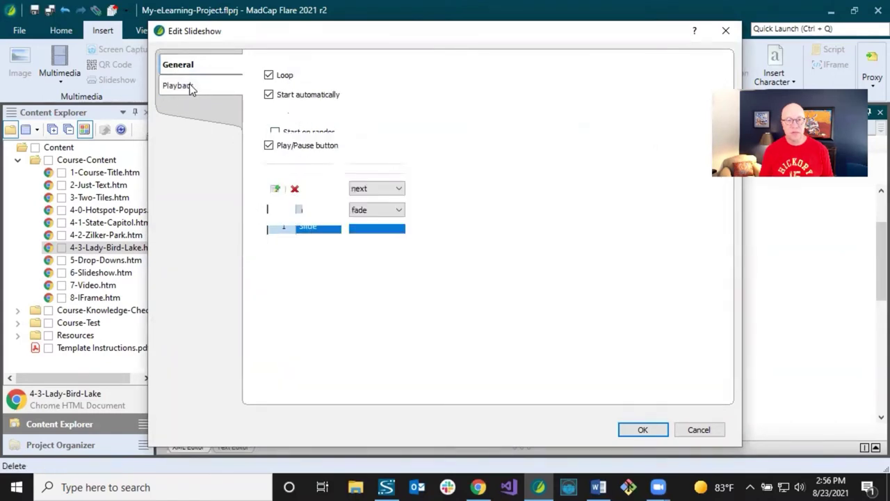
{"action": "left_click", "coordinate": [268, 146]}
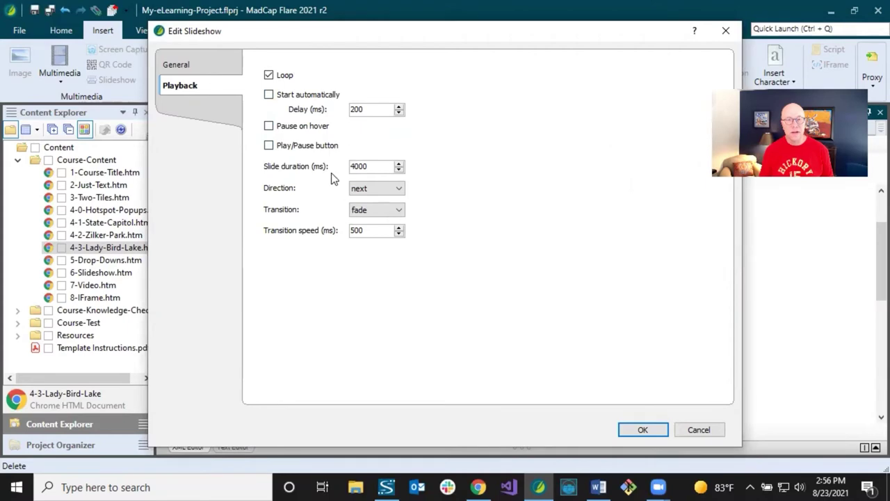
{"action": "left_click", "coordinate": [187, 67]}
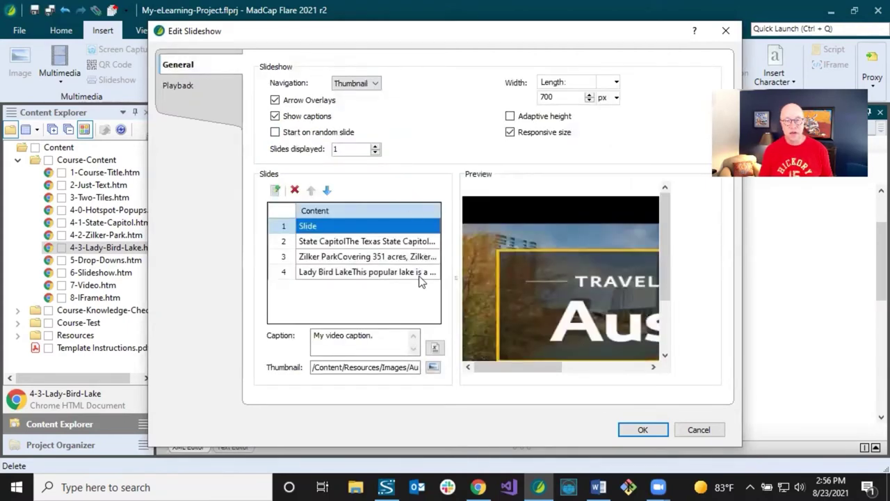
{"action": "left_click", "coordinate": [642, 430]}
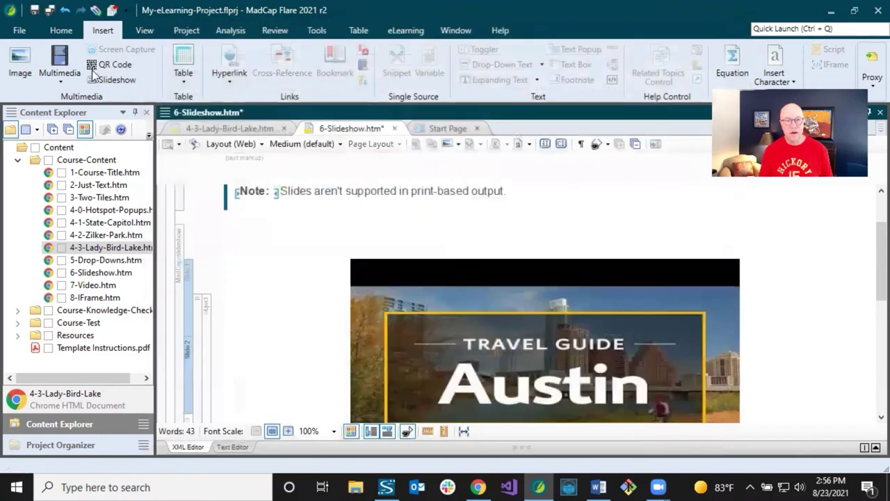
Preview the slideshow without adaptive height, checking the spacing between the video slide's caption and the thumbnails
{"action": "left_click", "coordinate": [166, 143]}
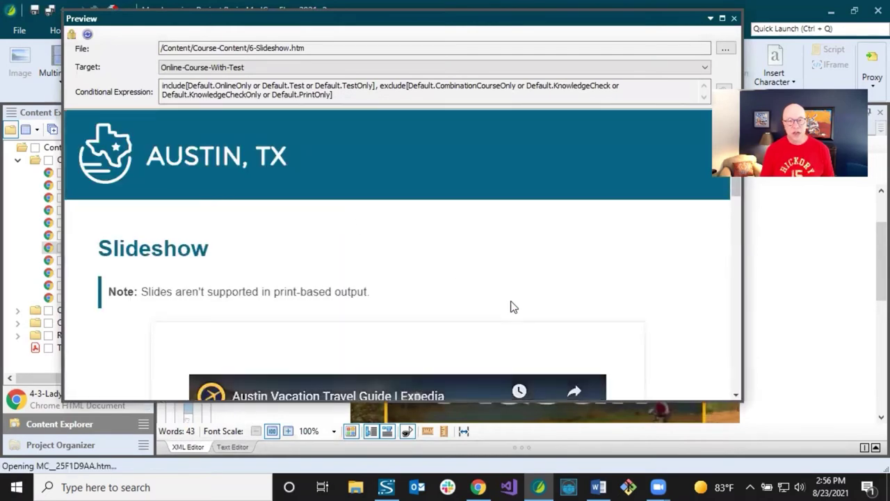
{"action": "scroll", "coordinate": [512, 308], "scroll_direction": "down", "scroll_amount": 1}
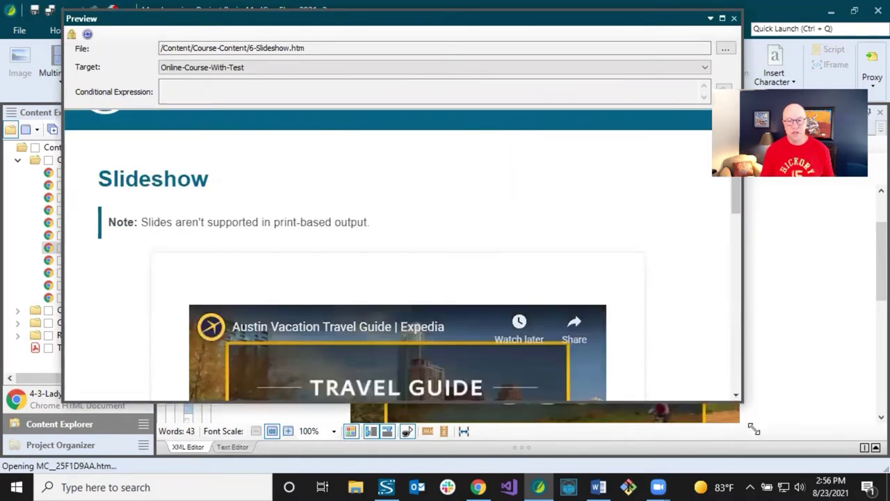
{"action": "left_click_drag", "start_coordinate": [754, 429], "coordinate": [763, 457]}
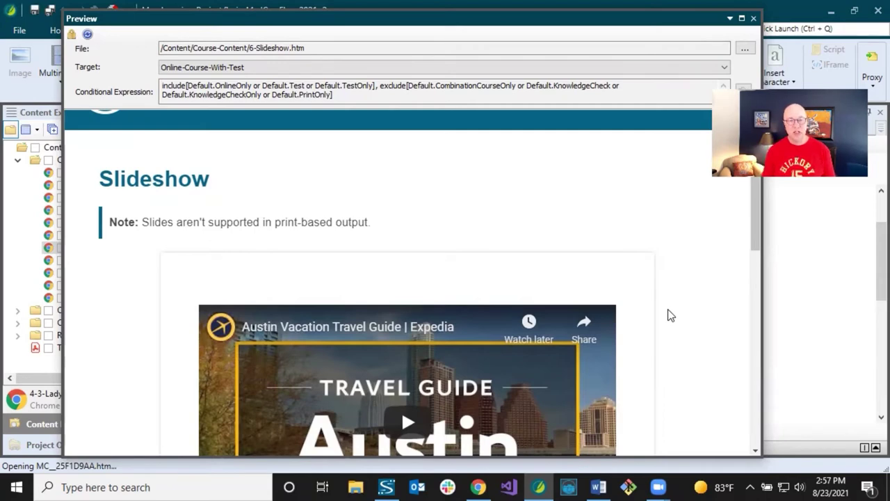
{"action": "scroll", "coordinate": [670, 315], "scroll_direction": "down", "scroll_amount": 5}
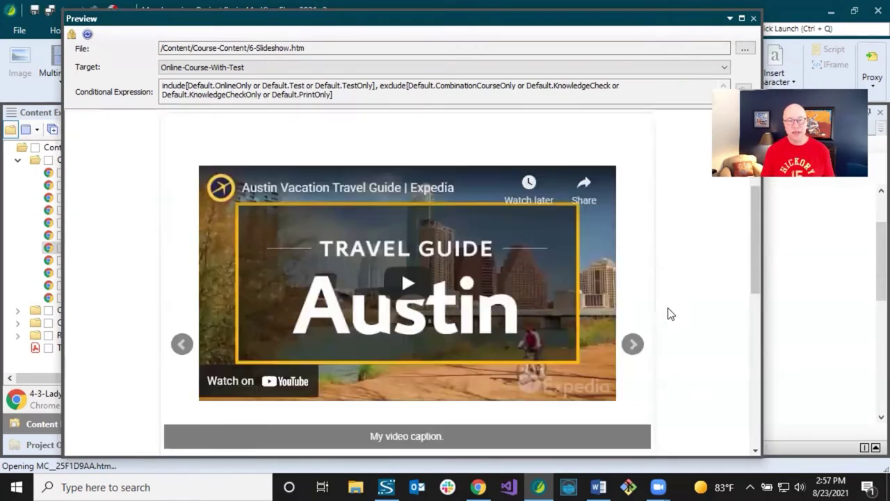
{"action": "scroll", "coordinate": [670, 315], "scroll_direction": "down", "scroll_amount": 3}
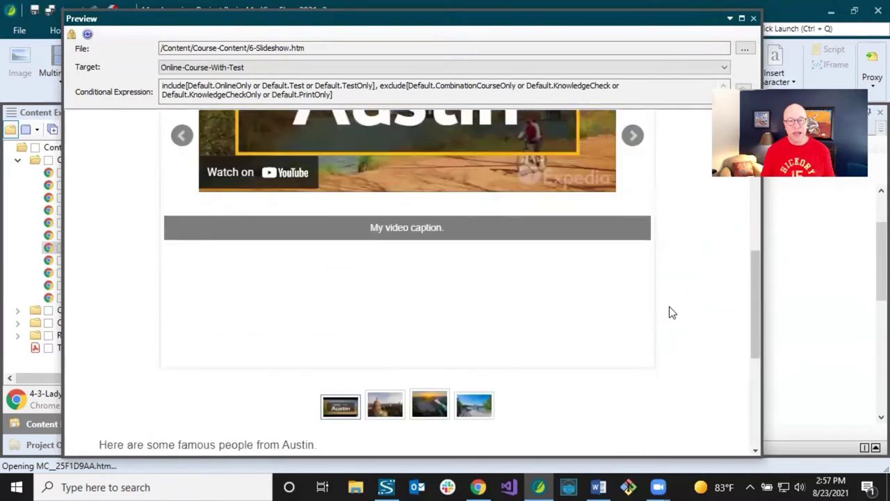
Examine the video slide from its upper edge down to the caption, empty space and thumbnails in the preview
{"action": "scroll", "coordinate": [671, 312], "scroll_direction": "up", "scroll_amount": 2}
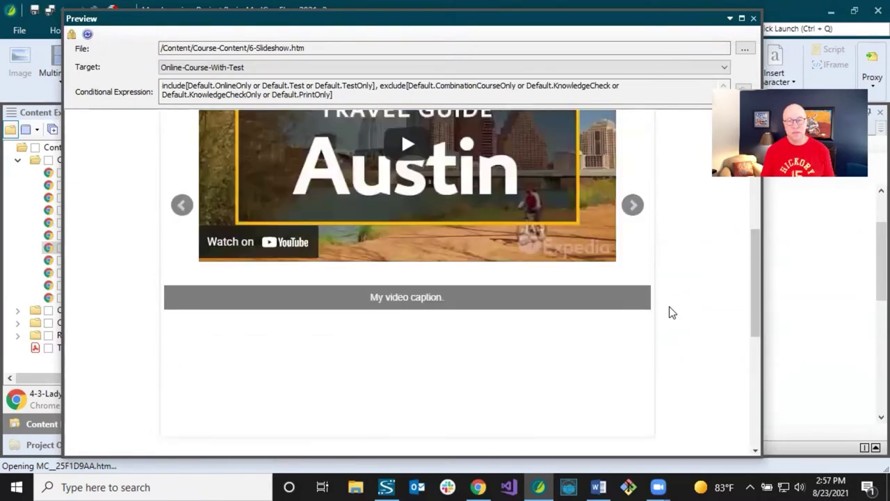
{"action": "scroll", "coordinate": [671, 312], "scroll_direction": "up", "scroll_amount": 2}
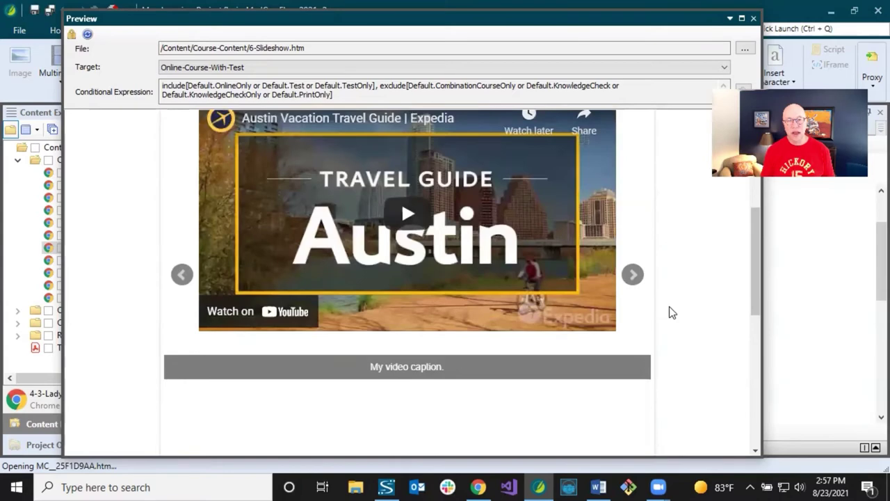
{"action": "scroll", "coordinate": [670, 313], "scroll_direction": "up", "scroll_amount": 2}
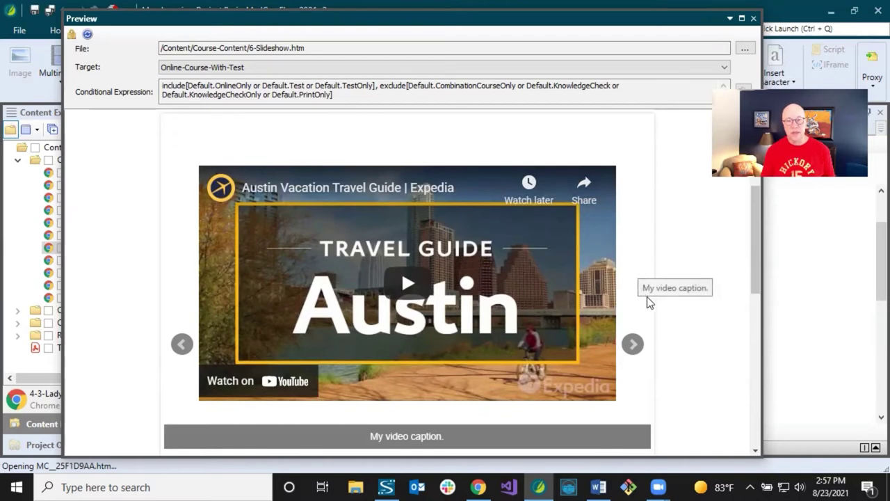
{"action": "scroll", "coordinate": [690, 344], "scroll_direction": "down", "scroll_amount": 2}
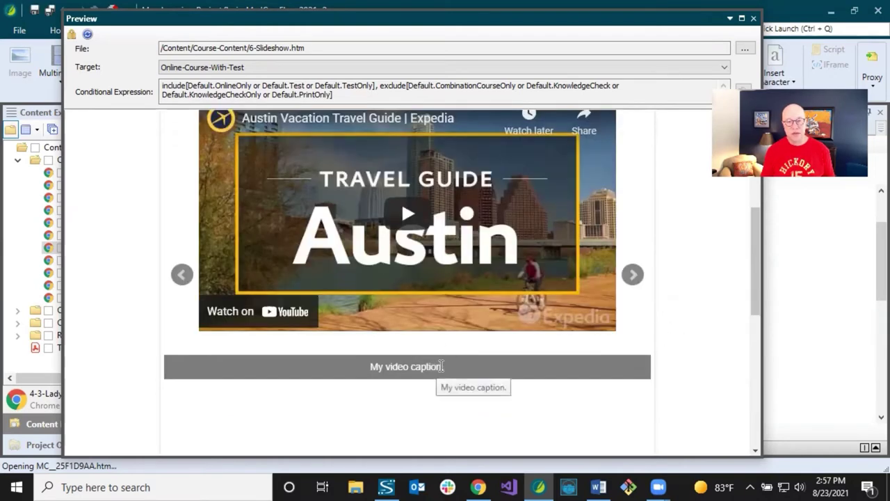
{"action": "scroll", "coordinate": [438, 366], "scroll_direction": "down", "scroll_amount": 3}
{"action": "scroll", "coordinate": [510, 324], "scroll_direction": "up", "scroll_amount": 5}
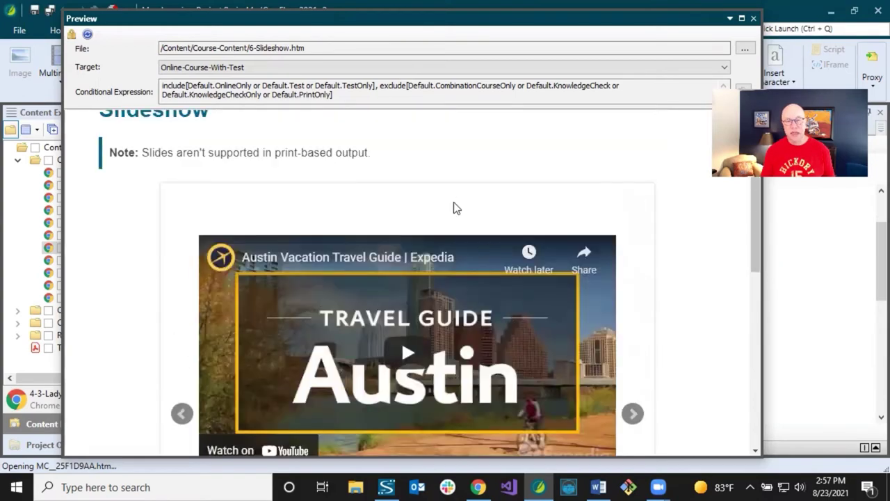
{"action": "scroll", "coordinate": [455, 203], "scroll_direction": "down", "scroll_amount": 2}
{"action": "scroll", "coordinate": [455, 207], "scroll_direction": "down", "scroll_amount": 2}
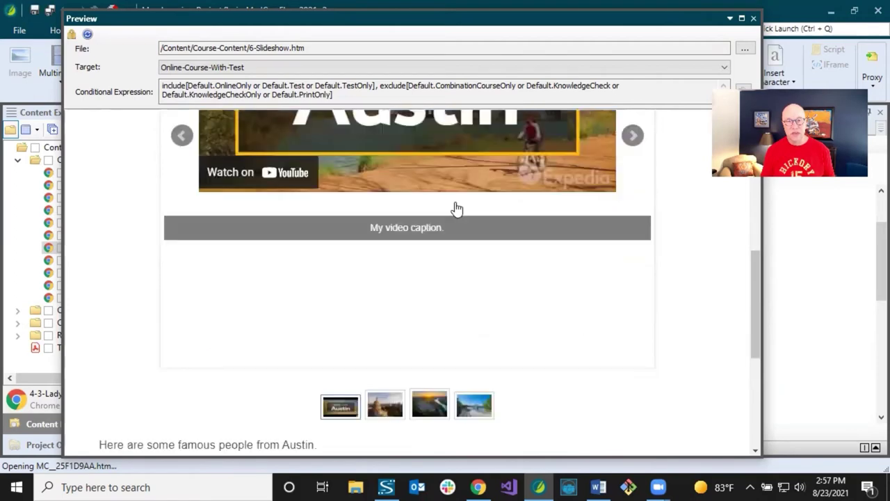
Step through the preview to the Zilker Park slide and back to compare caption positions, and close the preview
{"action": "left_click", "coordinate": [632, 136]}
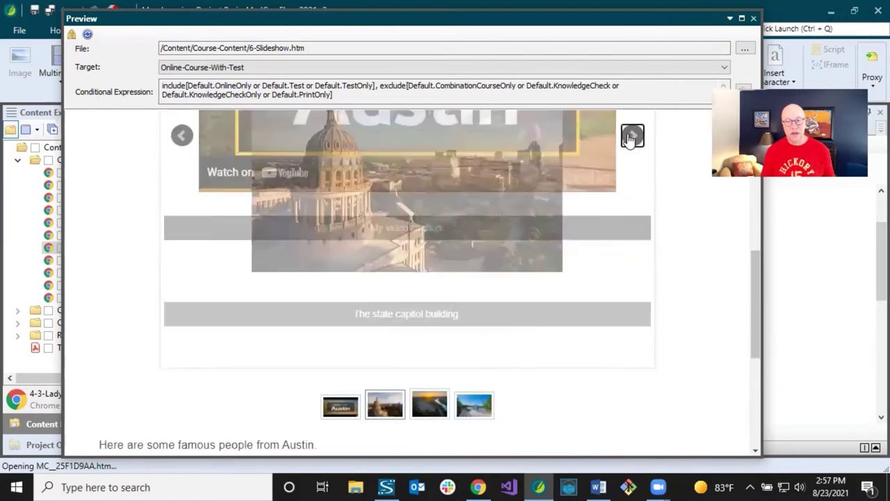
{"action": "left_click", "coordinate": [633, 137]}
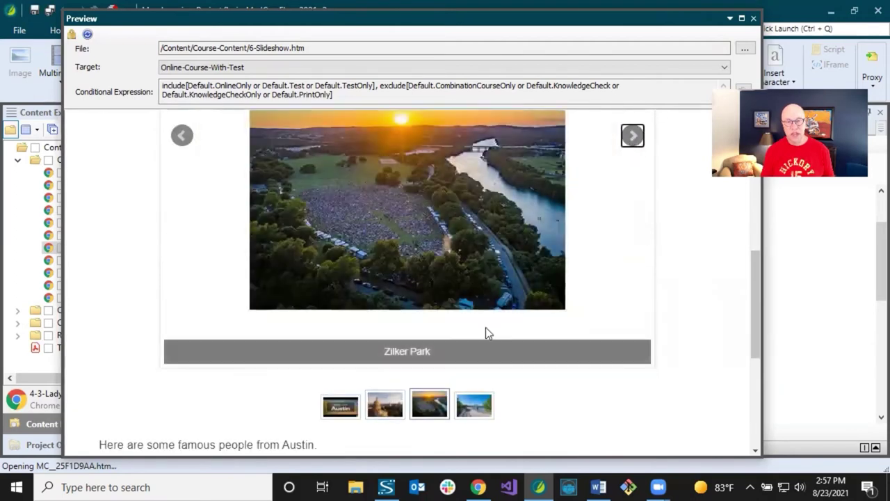
{"action": "left_click", "coordinate": [181, 136]}
{"action": "left_click", "coordinate": [181, 137]}
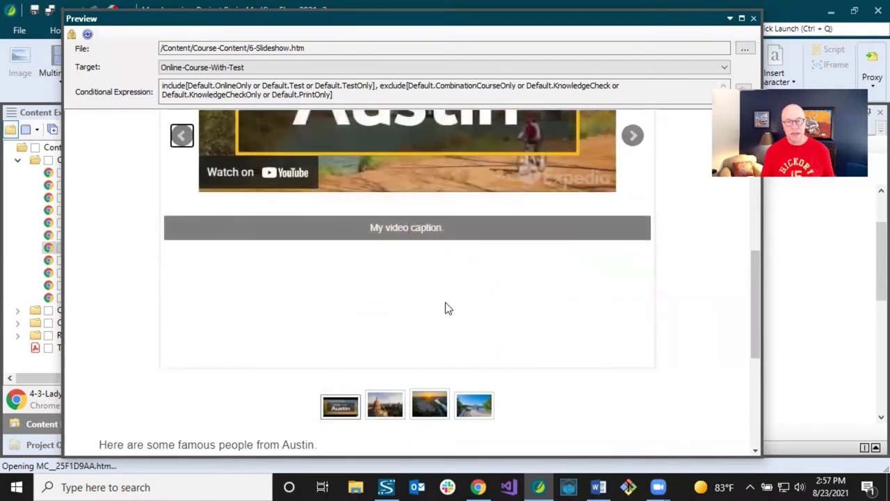
{"action": "scroll", "coordinate": [467, 297], "scroll_direction": "up", "scroll_amount": 1}
{"action": "scroll", "coordinate": [467, 296], "scroll_direction": "up", "scroll_amount": 2}
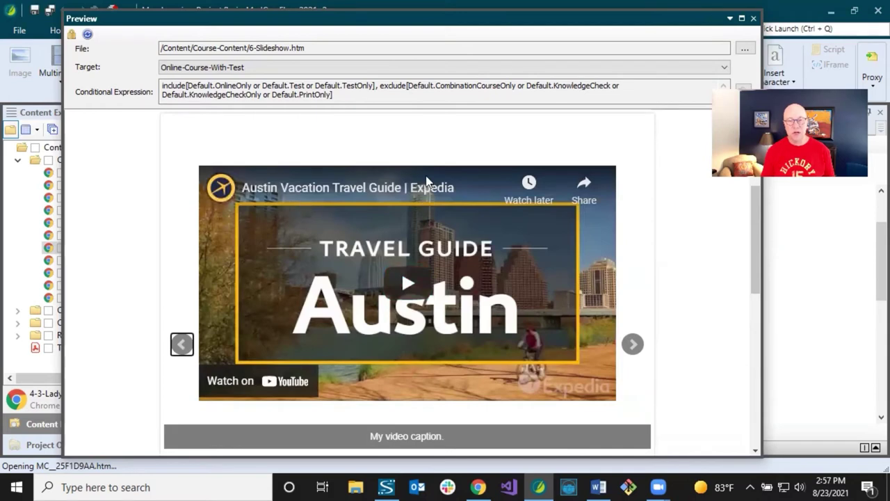
{"action": "scroll", "coordinate": [417, 191], "scroll_direction": "down", "scroll_amount": 1}
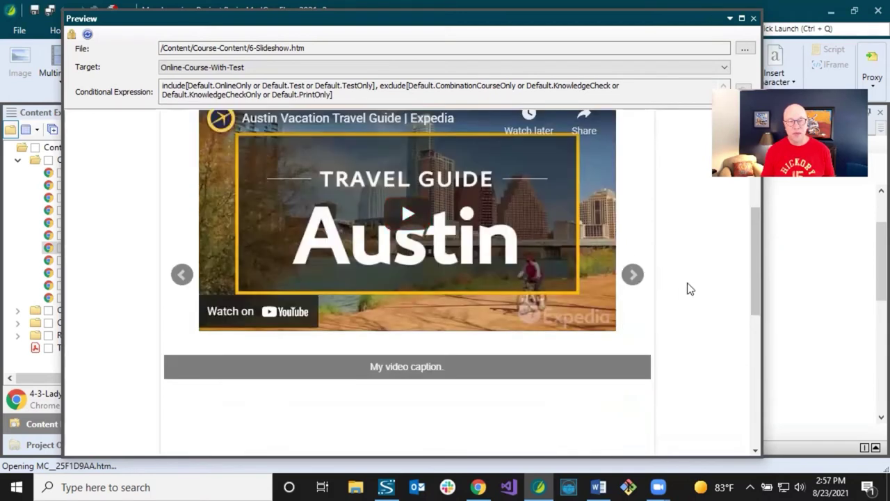
{"action": "scroll", "coordinate": [688, 289], "scroll_direction": "up", "scroll_amount": 2}
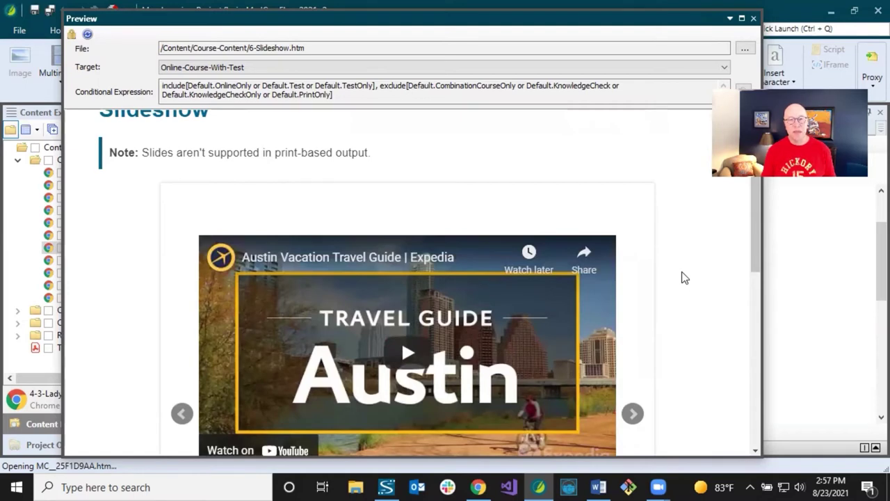
{"action": "mouse_move", "coordinate": [609, 218]}
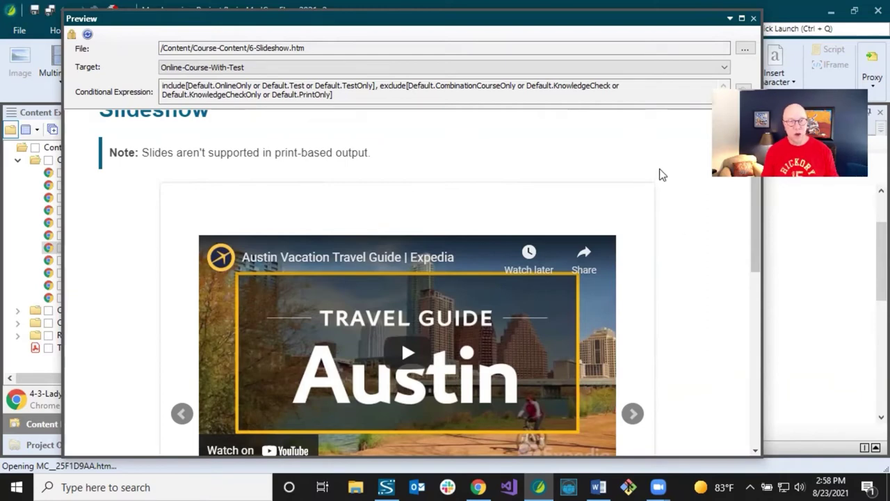
{"action": "left_click", "coordinate": [755, 19]}
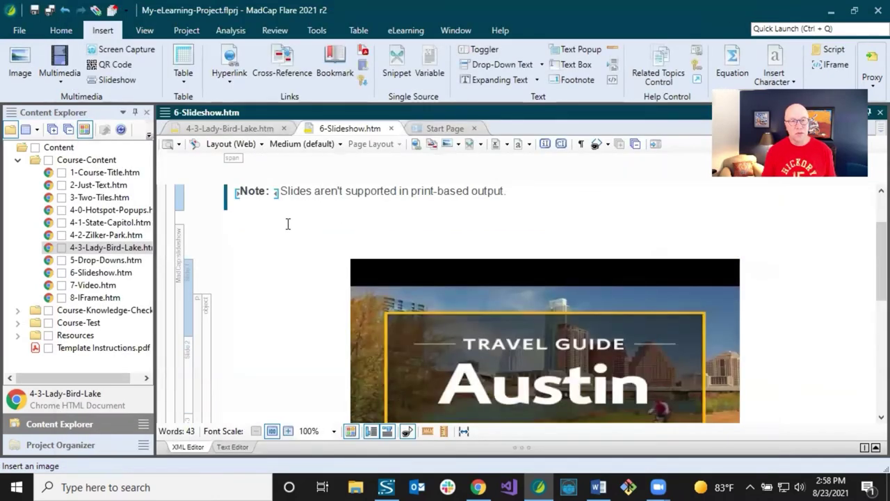
Open the Styles.css stylesheet for editing and select the body style
{"action": "right_click", "coordinate": [180, 240]}
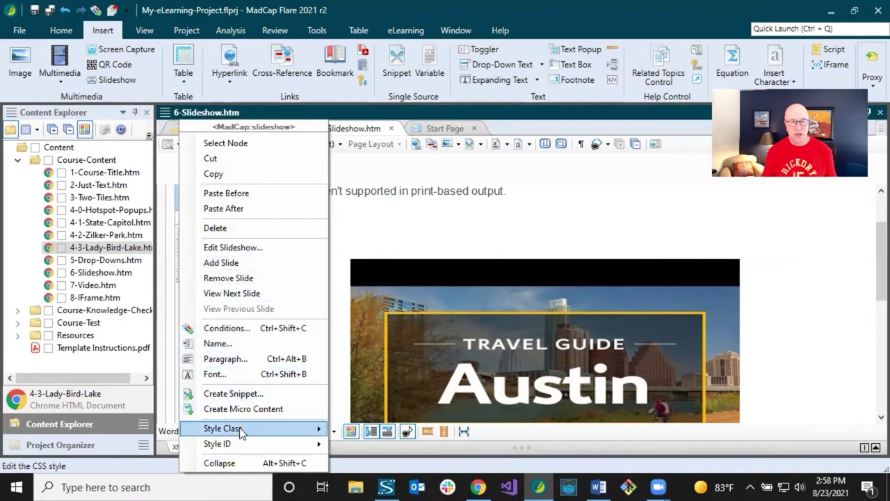
{"action": "mouse_move", "coordinate": [240, 427]}
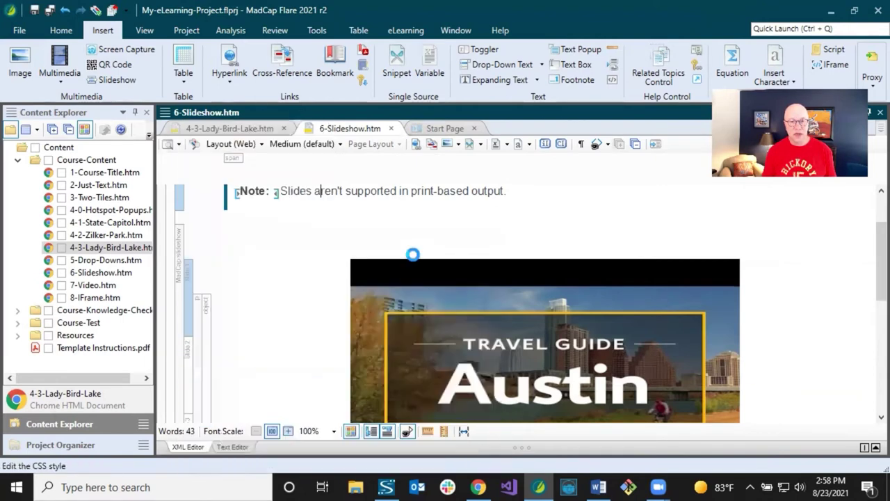
{"action": "left_click", "coordinate": [413, 255]}
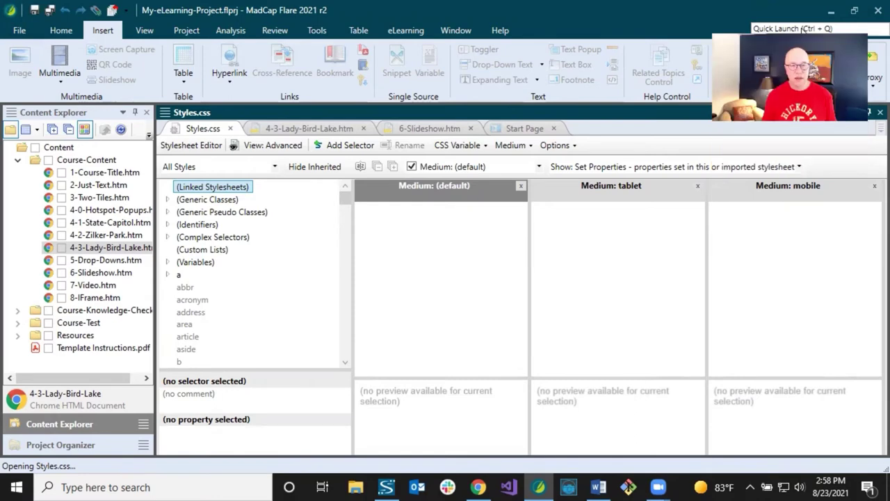
{"action": "scroll", "coordinate": [293, 260], "scroll_direction": "down", "scroll_amount": 4}
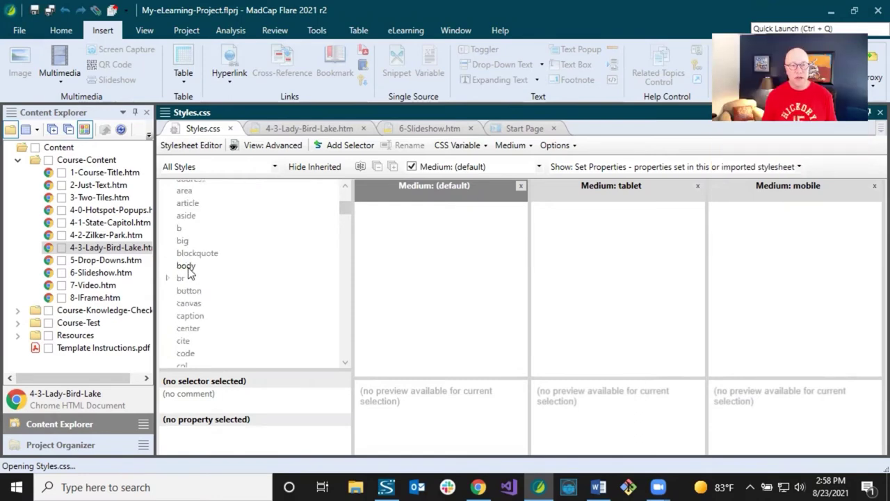
{"action": "left_click", "coordinate": [187, 267]}
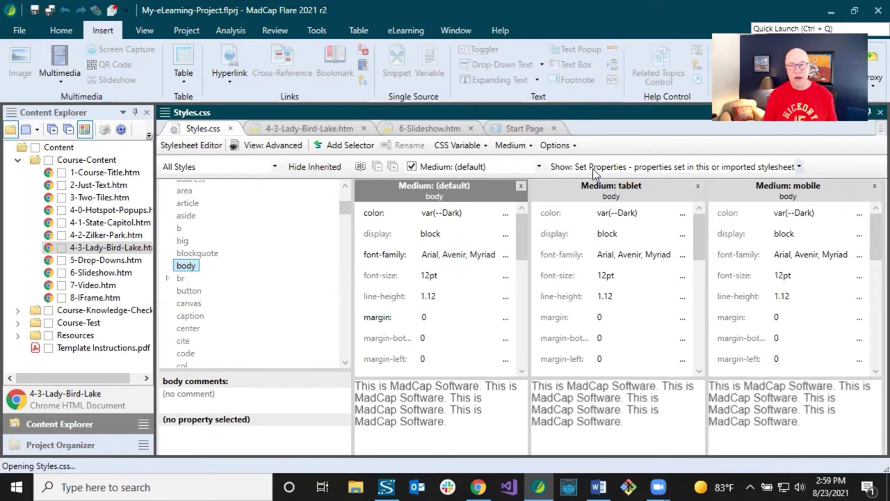
Hide the tablet and mobile mediums and show all properties of the body style, grouped by category
{"action": "left_click", "coordinate": [698, 187]}
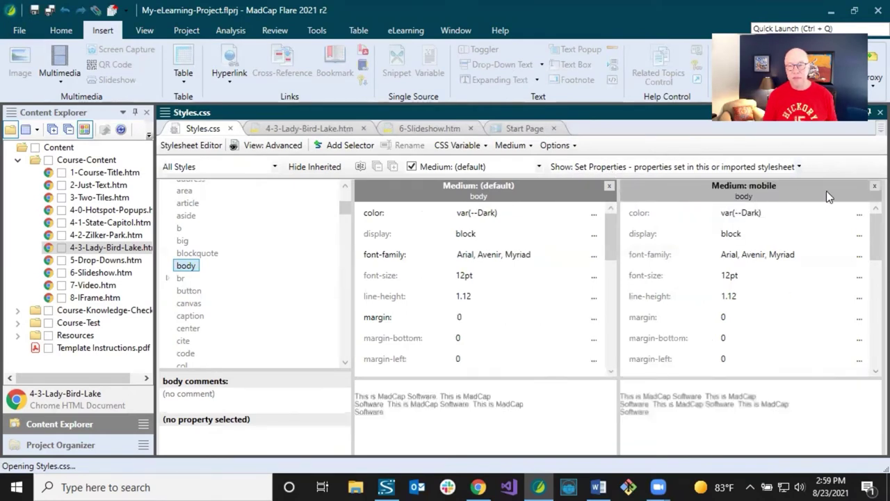
{"action": "left_click", "coordinate": [874, 186]}
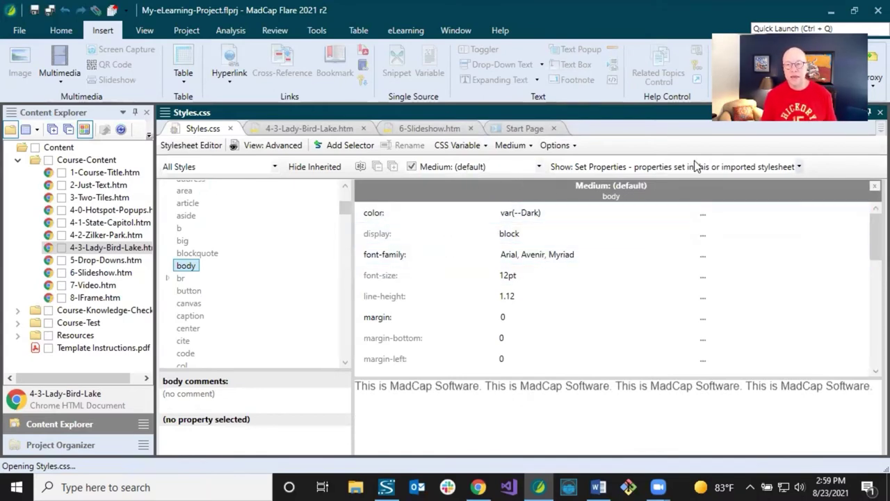
{"action": "left_click", "coordinate": [799, 167]}
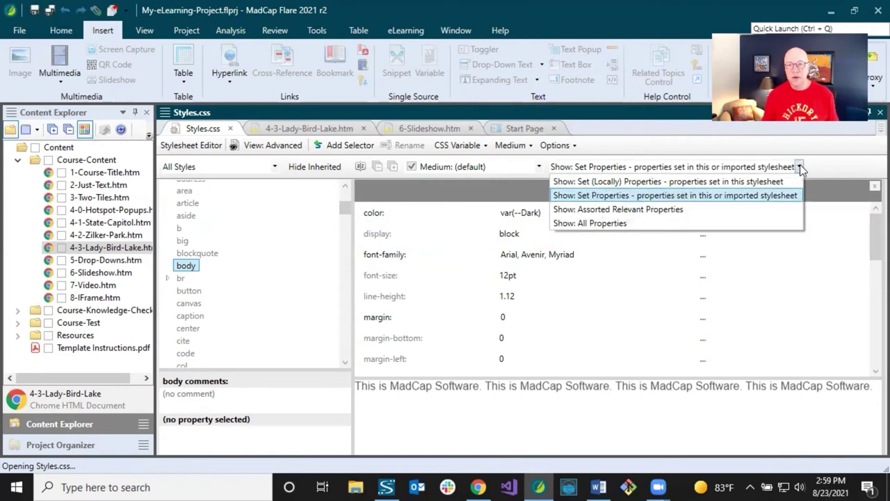
{"action": "left_click", "coordinate": [800, 166]}
{"action": "left_click", "coordinate": [802, 165]}
{"action": "left_click", "coordinate": [601, 222]}
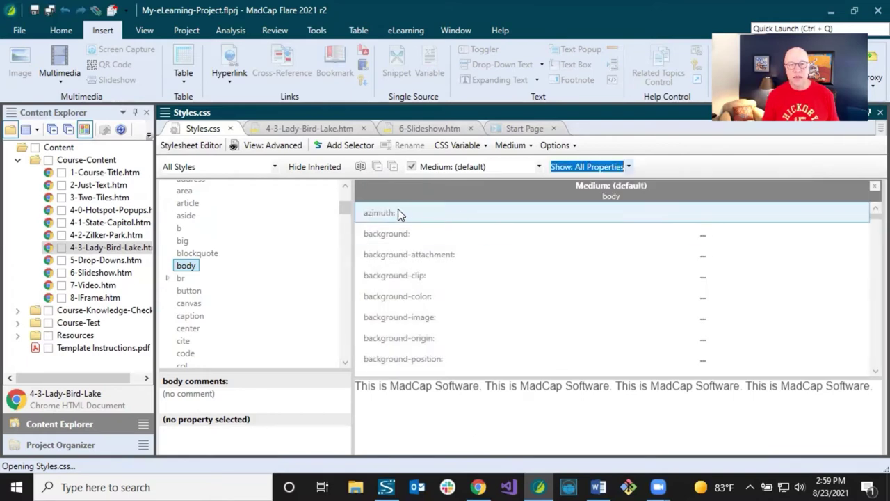
{"action": "left_click", "coordinate": [360, 167]}
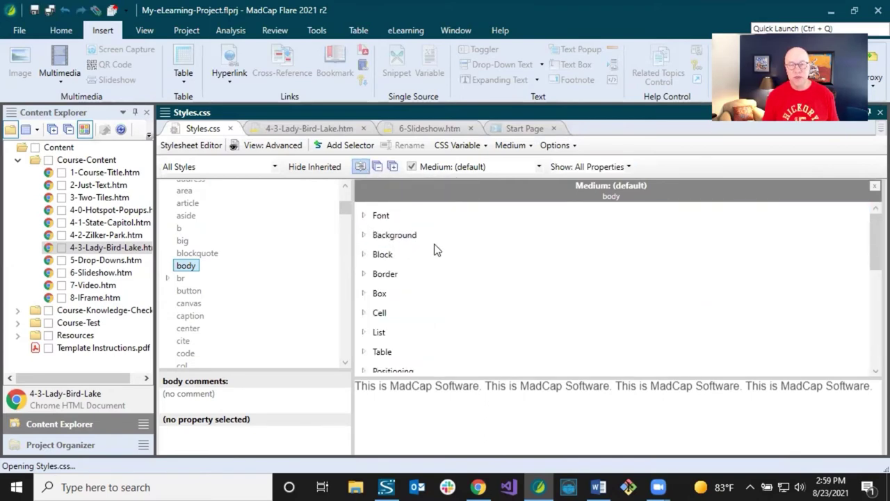
Set the body style's background-color to light yellow (#ffffe0) and save the stylesheet
{"action": "left_click", "coordinate": [364, 235]}
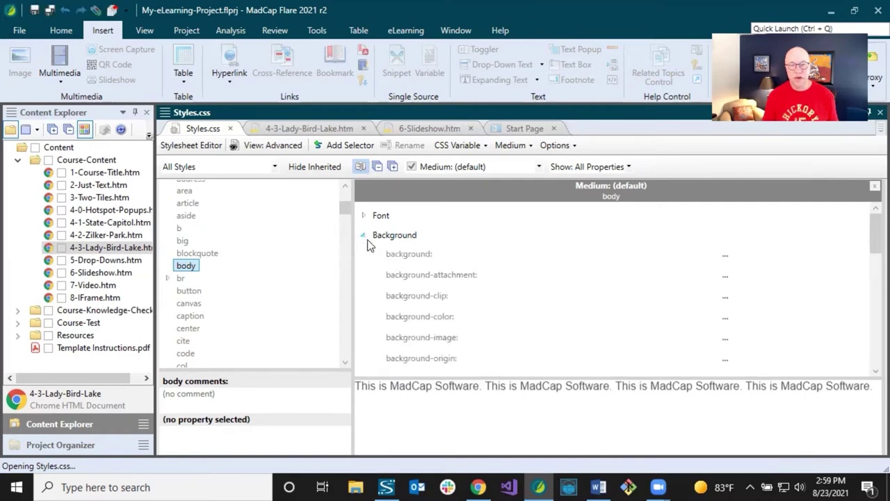
{"action": "left_click", "coordinate": [725, 317]}
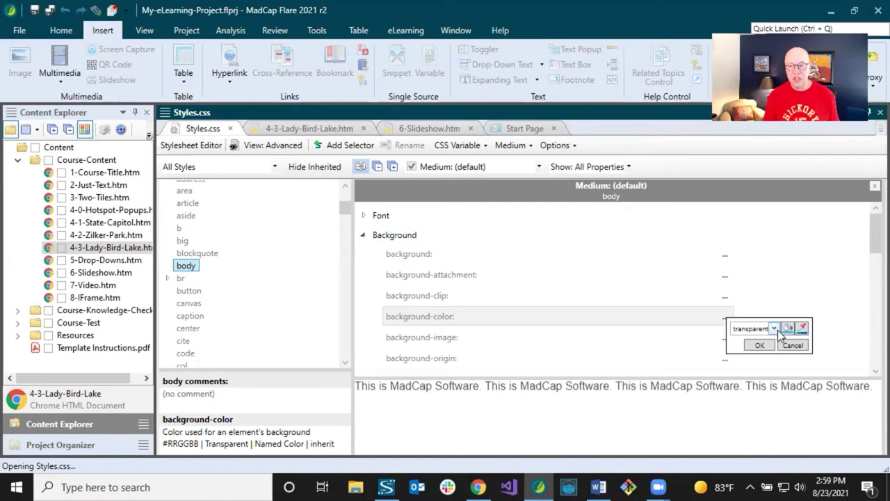
{"action": "left_click", "coordinate": [775, 328]}
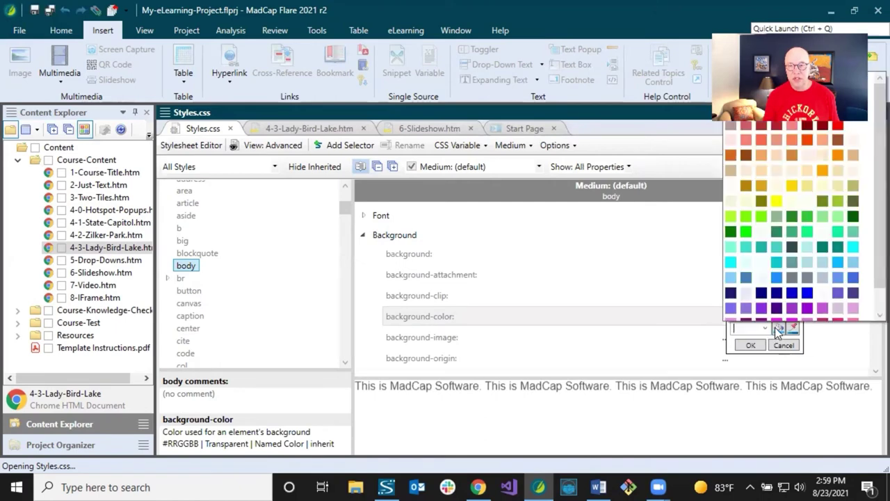
{"action": "left_click", "coordinate": [790, 202]}
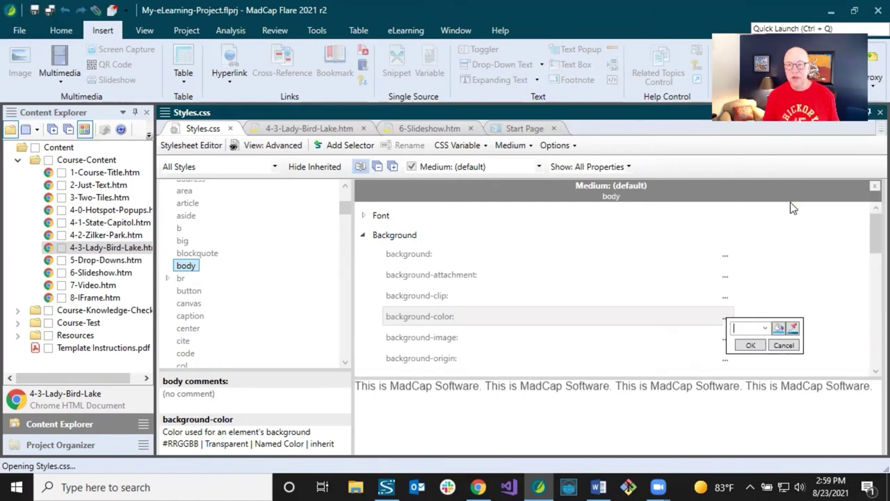
{"action": "left_click", "coordinate": [750, 345]}
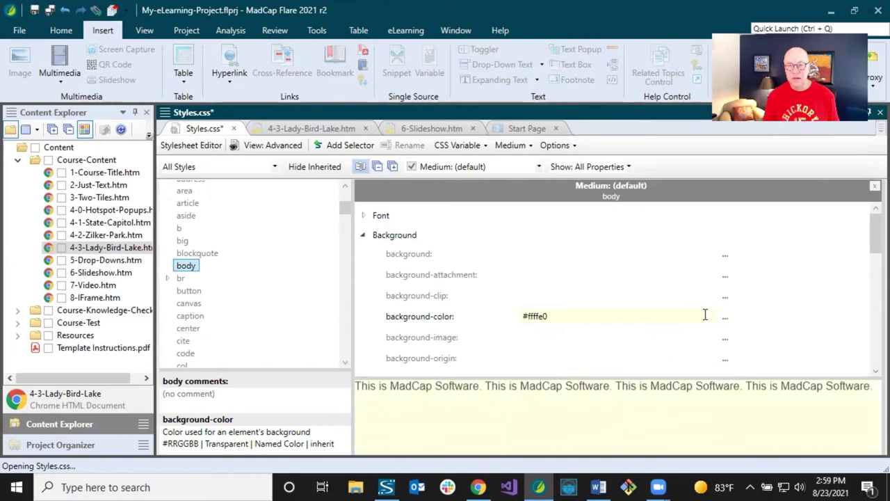
{"action": "left_click", "coordinate": [52, 11]}
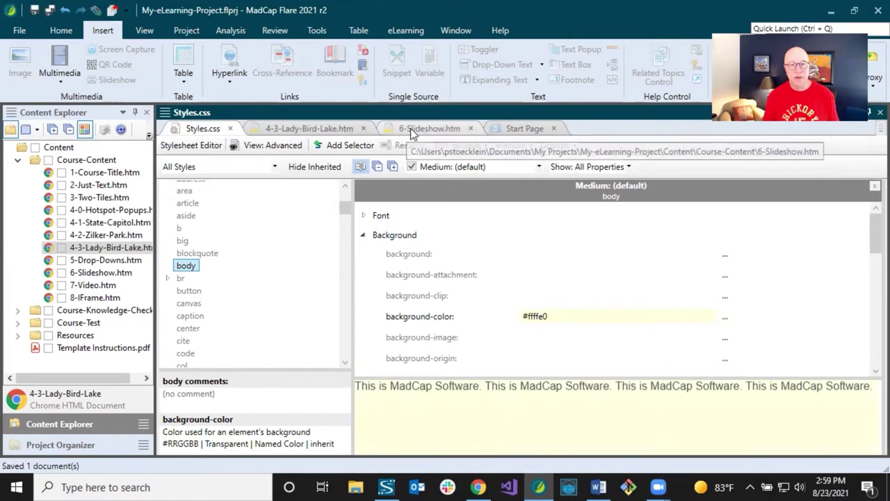
Preview the 6-Slideshow topic to check the new page background around the slideshow, and close the preview
{"action": "left_click", "coordinate": [413, 129]}
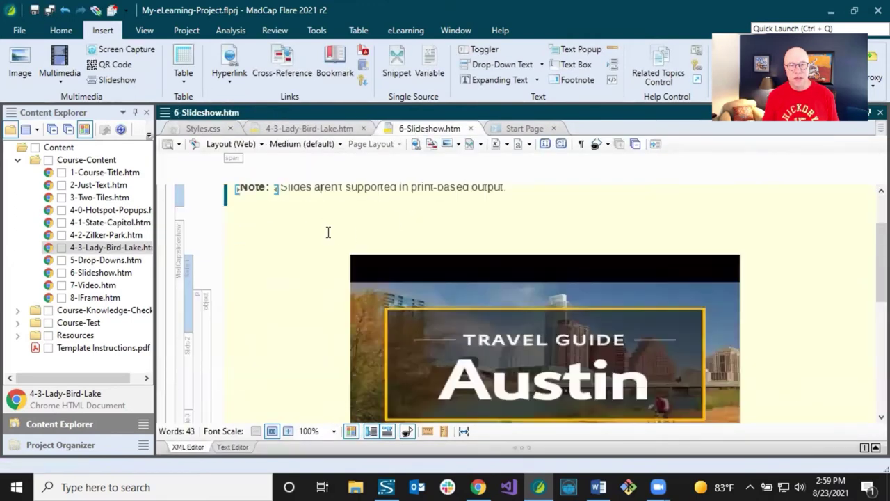
{"action": "left_click", "coordinate": [169, 144]}
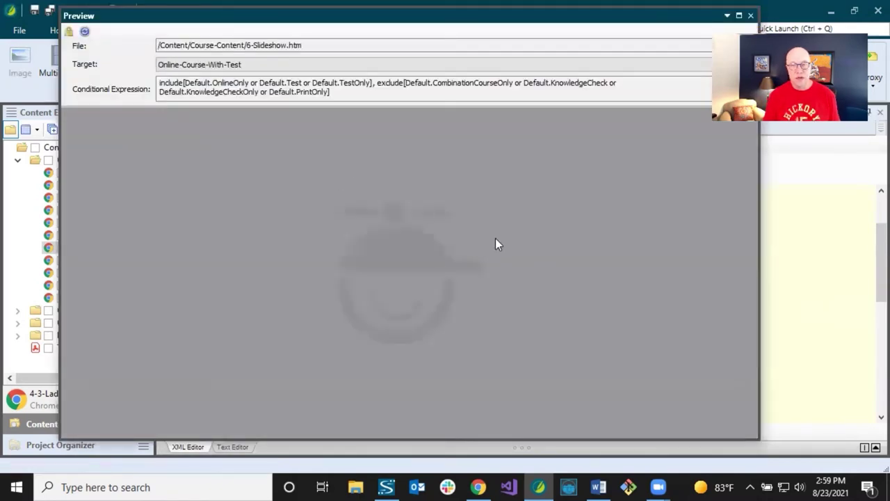
{"action": "scroll", "coordinate": [540, 278], "scroll_direction": "down", "scroll_amount": 1}
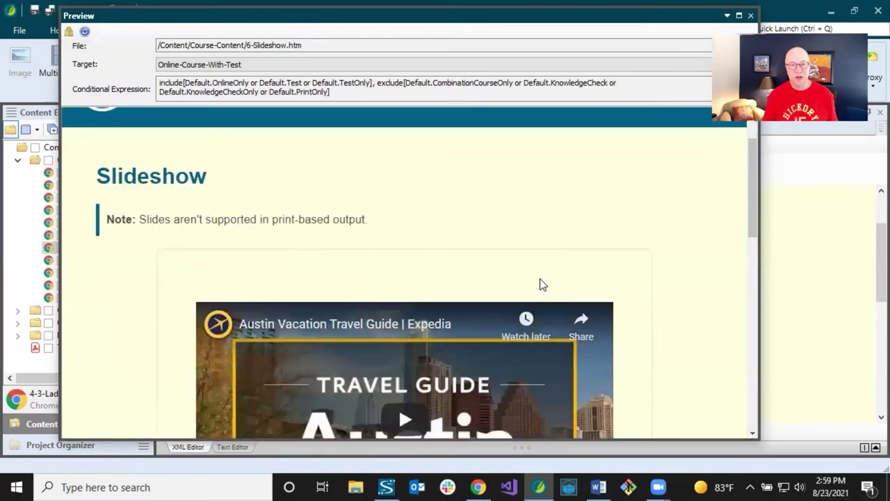
{"action": "scroll", "coordinate": [615, 278], "scroll_direction": "down", "scroll_amount": 1}
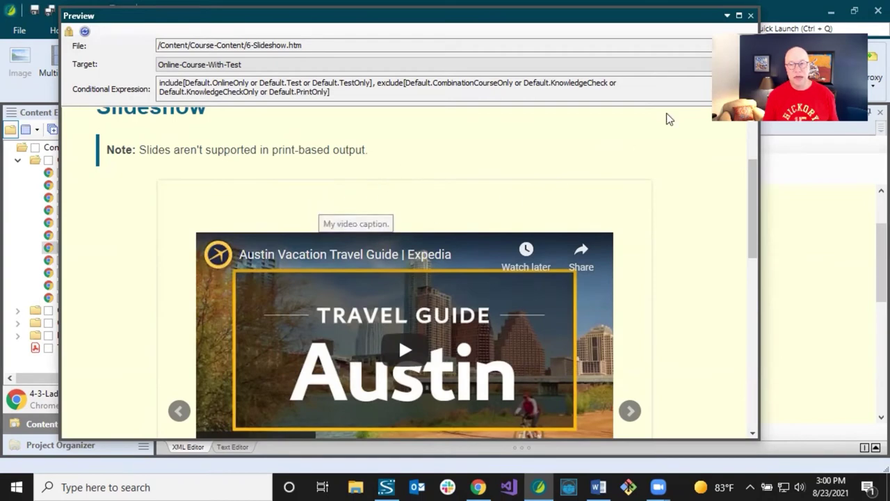
{"action": "left_click", "coordinate": [752, 16]}
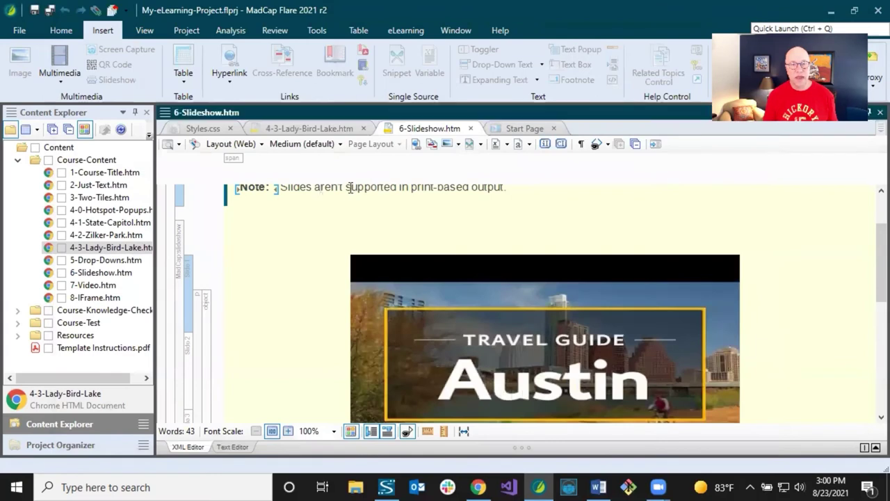
In Styles.css, set the MadCap|slideshow style's background-color to cyan (#00ffff) and save the stylesheet
{"action": "left_click", "coordinate": [200, 129]}
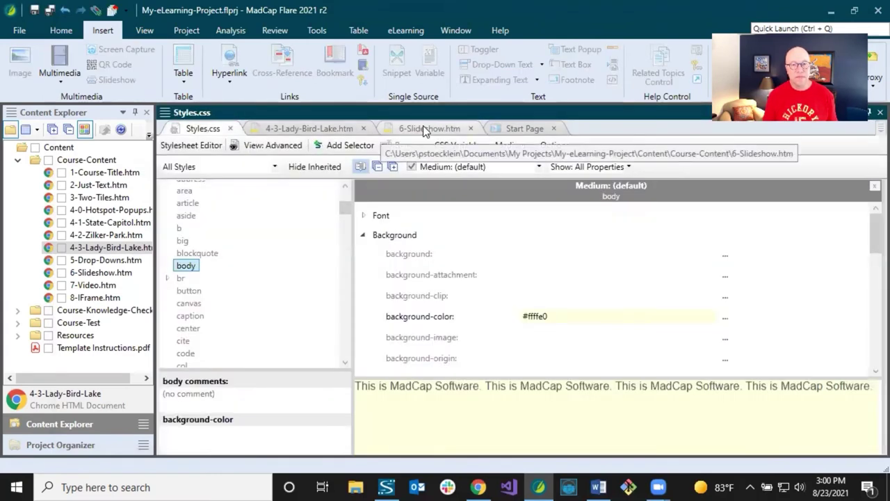
{"action": "left_click", "coordinate": [423, 128]}
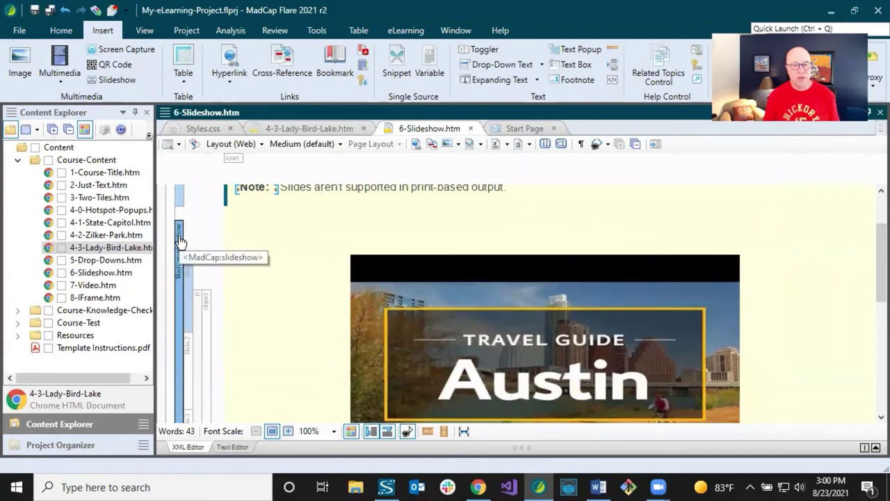
{"action": "left_click", "coordinate": [197, 130]}
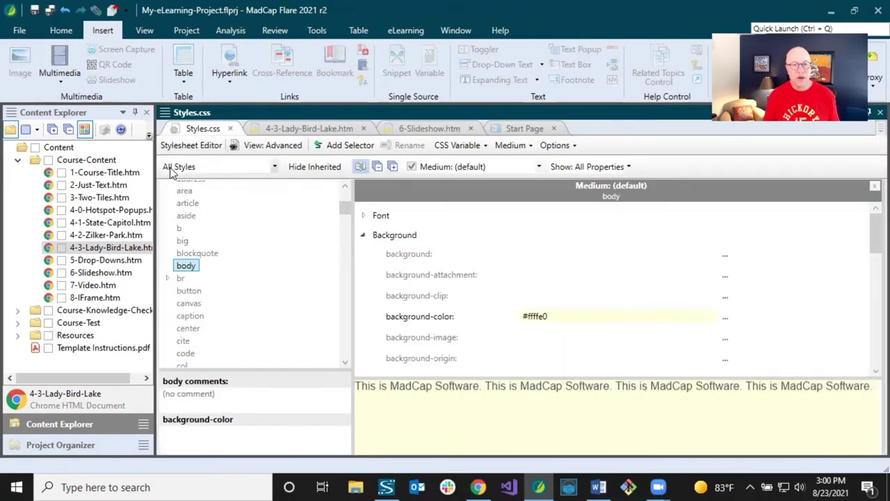
{"action": "left_click_drag", "start_coordinate": [346, 210], "coordinate": [331, 320]}
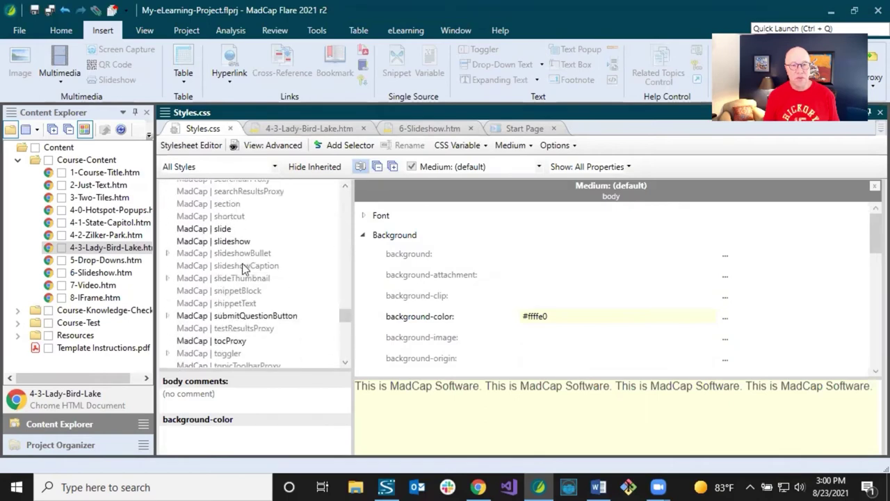
{"action": "left_click", "coordinate": [212, 243]}
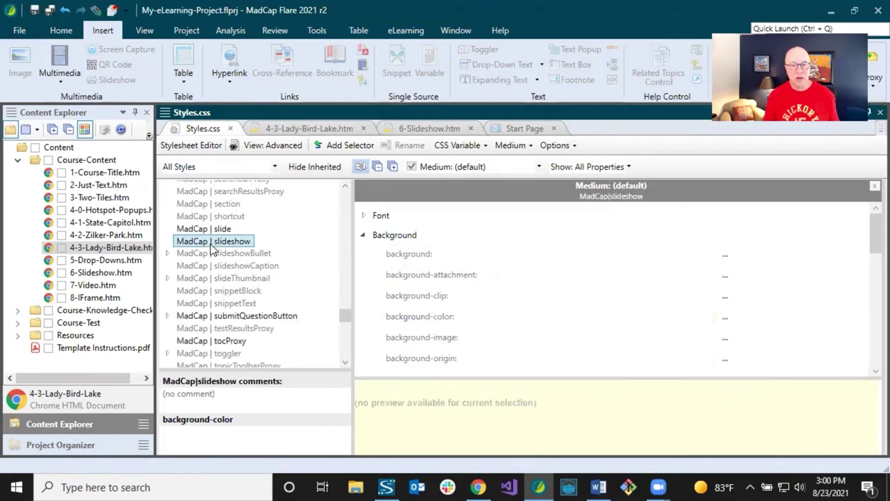
{"action": "left_click", "coordinate": [725, 316]}
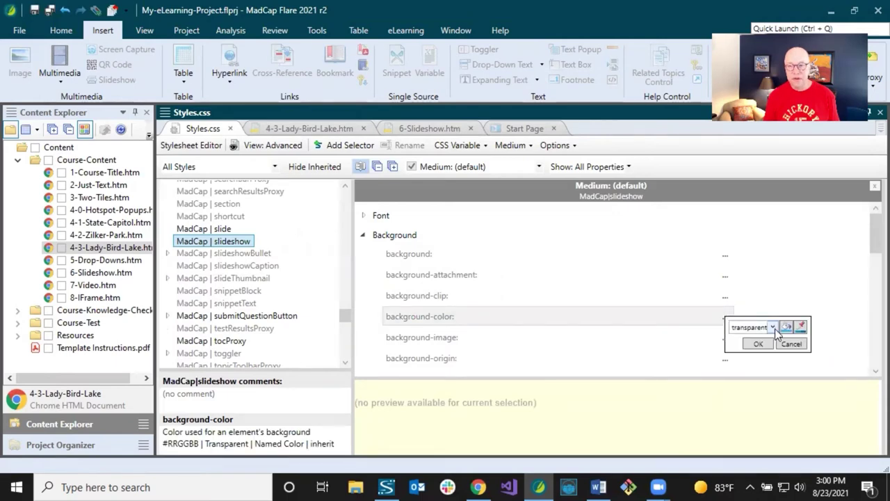
{"action": "left_click", "coordinate": [774, 328]}
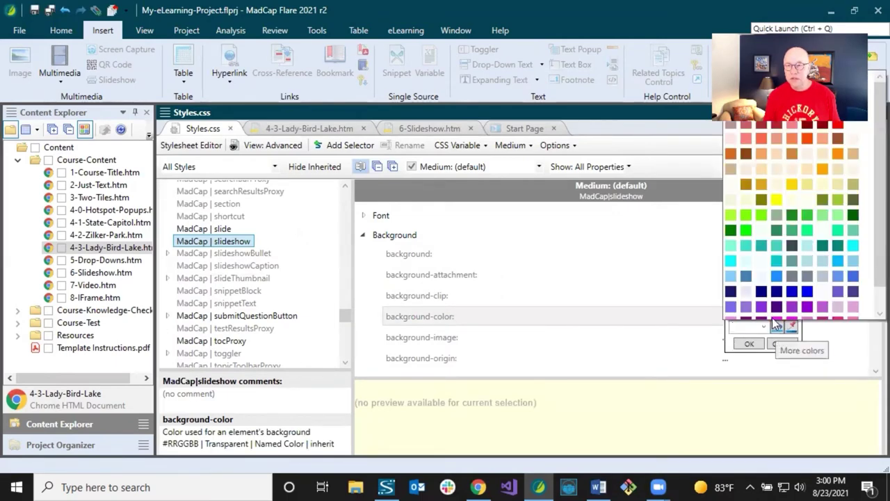
{"action": "left_click", "coordinate": [853, 245]}
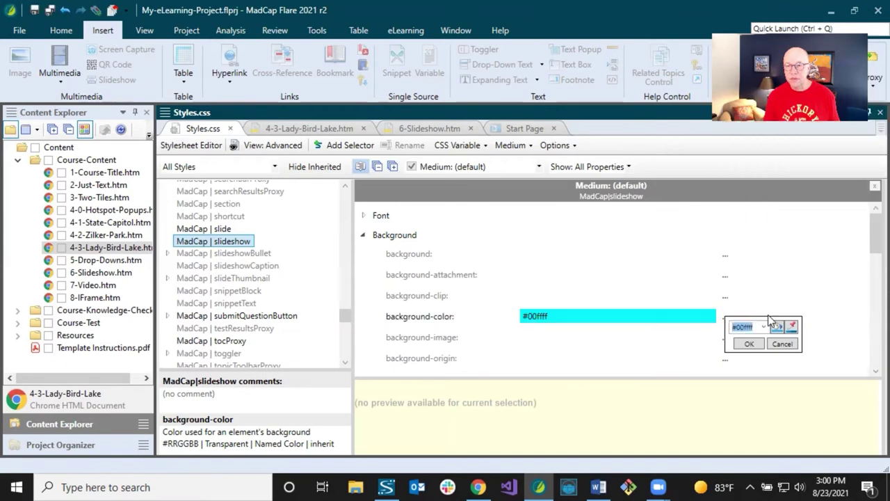
{"action": "left_click", "coordinate": [749, 343]}
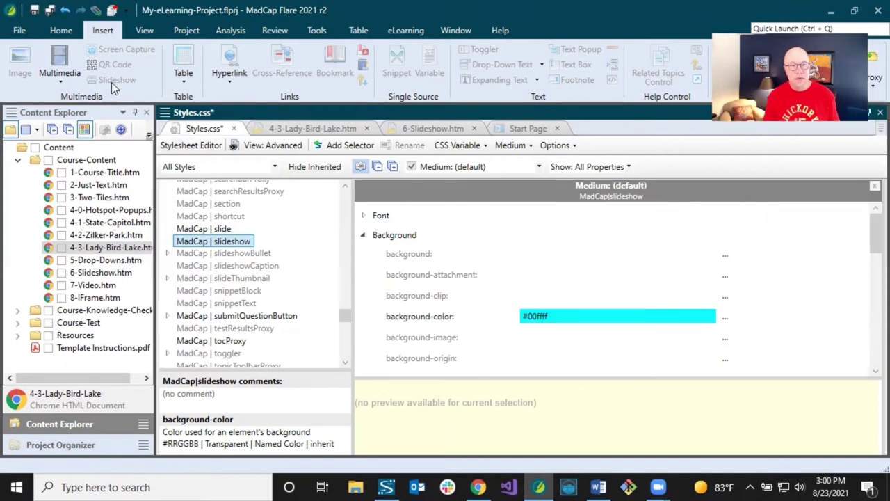
{"action": "left_click", "coordinate": [50, 9]}
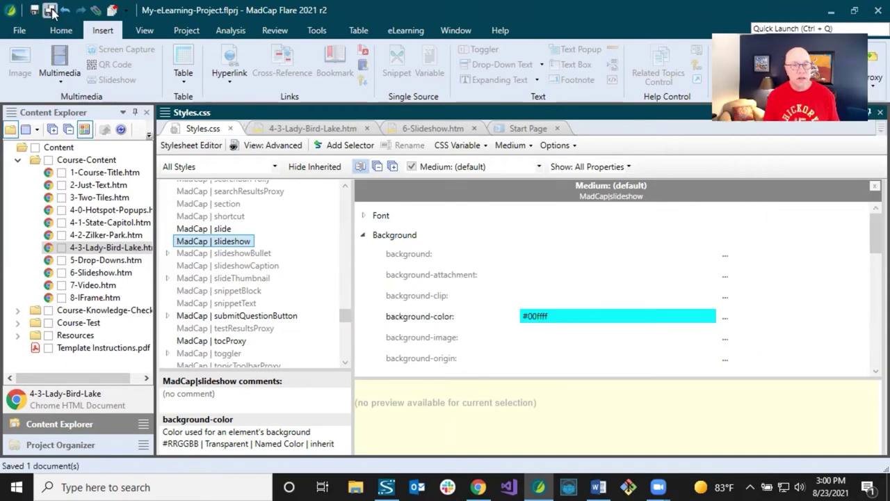
Preview the 6-Slideshow topic and examine the slideshow's new background around the video, caption and thumbnails
{"action": "left_click", "coordinate": [410, 128]}
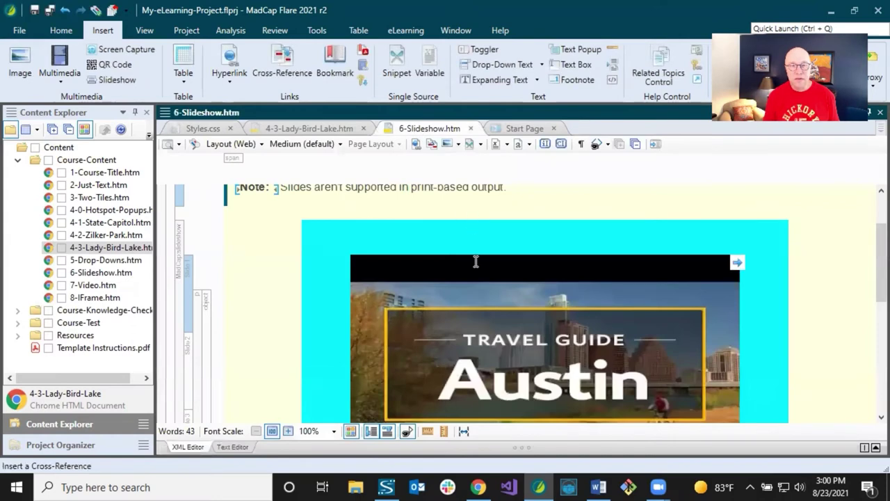
{"action": "left_click", "coordinate": [167, 144]}
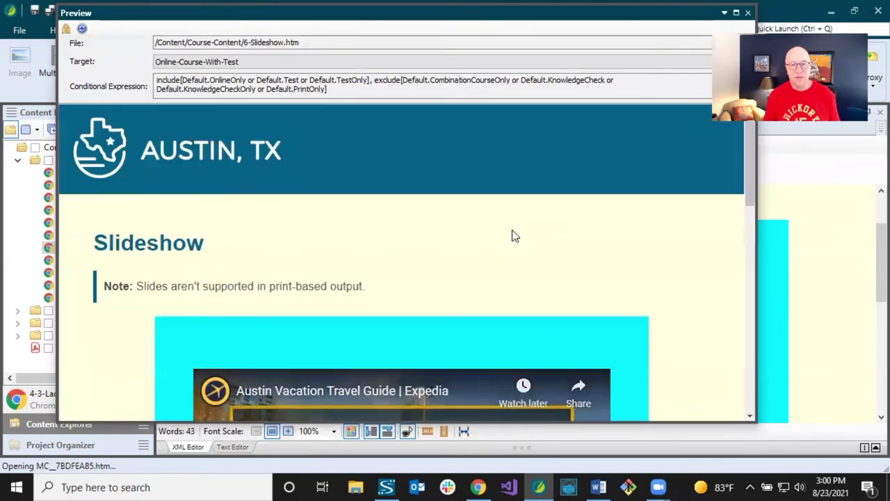
{"action": "scroll", "coordinate": [511, 231], "scroll_direction": "down", "scroll_amount": 5}
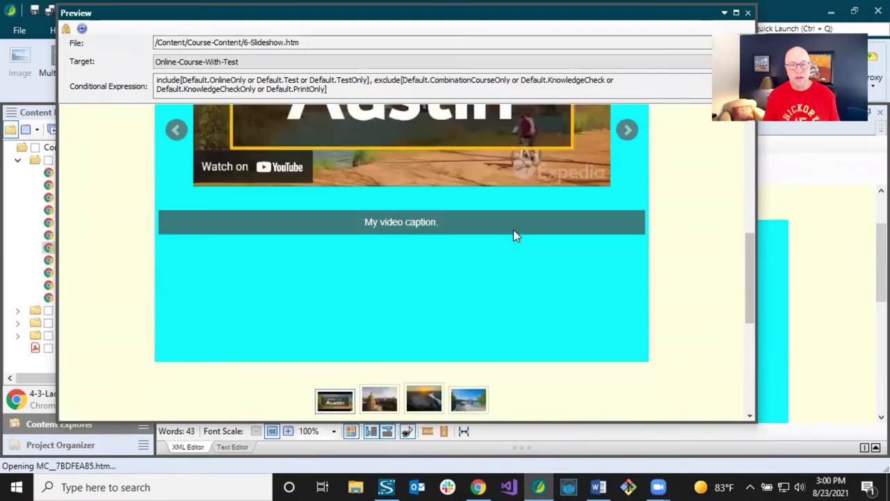
{"action": "scroll", "coordinate": [513, 236], "scroll_direction": "up", "scroll_amount": 5}
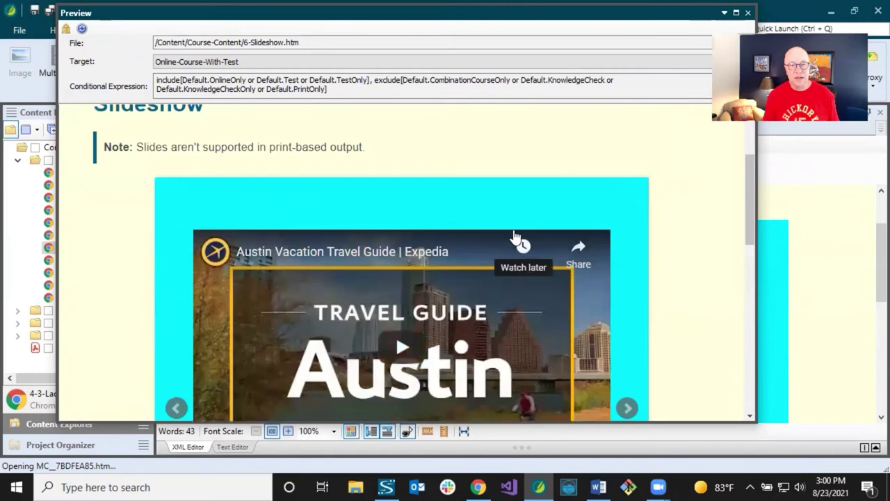
{"action": "scroll", "coordinate": [514, 237], "scroll_direction": "down", "scroll_amount": 5}
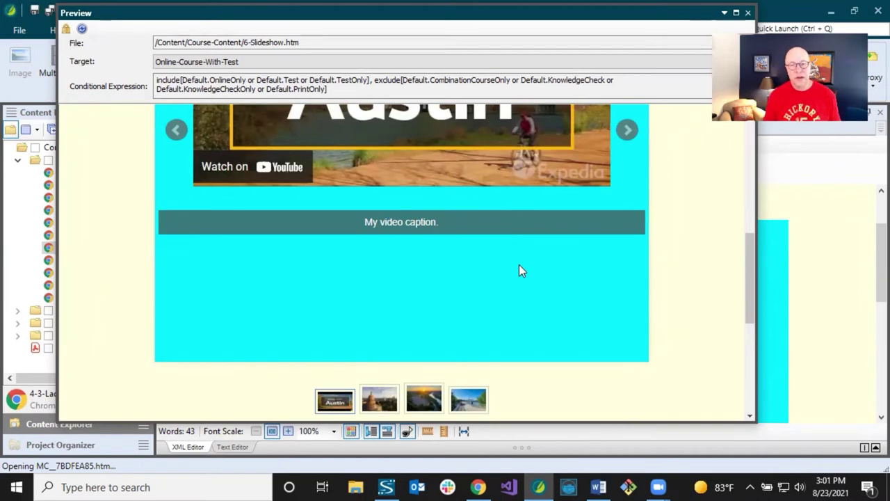
{"action": "scroll", "coordinate": [519, 269], "scroll_direction": "up", "scroll_amount": 4}
{"action": "scroll", "coordinate": [519, 270], "scroll_direction": "down", "scroll_amount": 1}
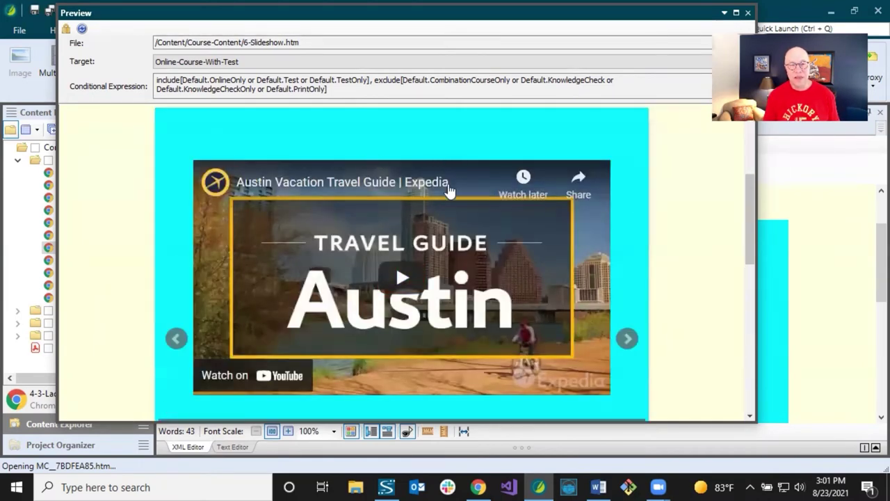
{"action": "scroll", "coordinate": [448, 190], "scroll_direction": "down", "scroll_amount": 2}
Advance the previewed slideshow to the State Capitol slide, return to the video slide, and close the preview
{"action": "left_click", "coordinate": [626, 200]}
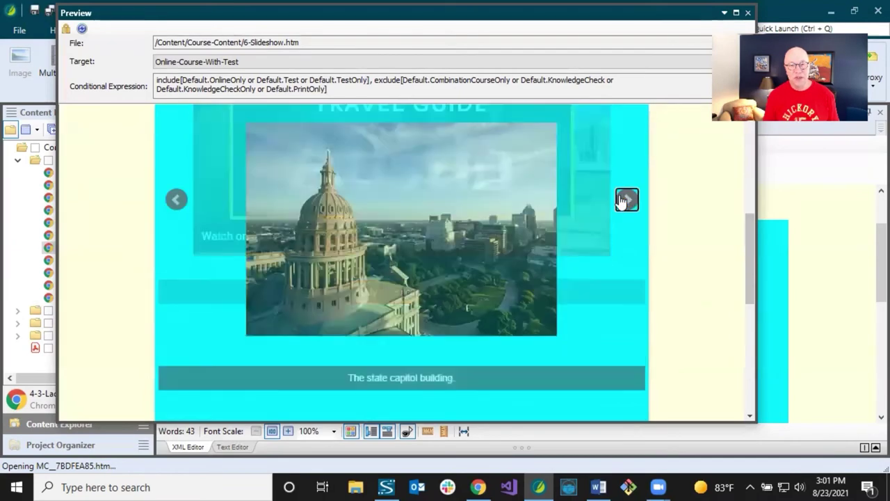
{"action": "scroll", "coordinate": [573, 205], "scroll_direction": "down", "scroll_amount": 1}
{"action": "scroll", "coordinate": [573, 205], "scroll_direction": "up", "scroll_amount": 3}
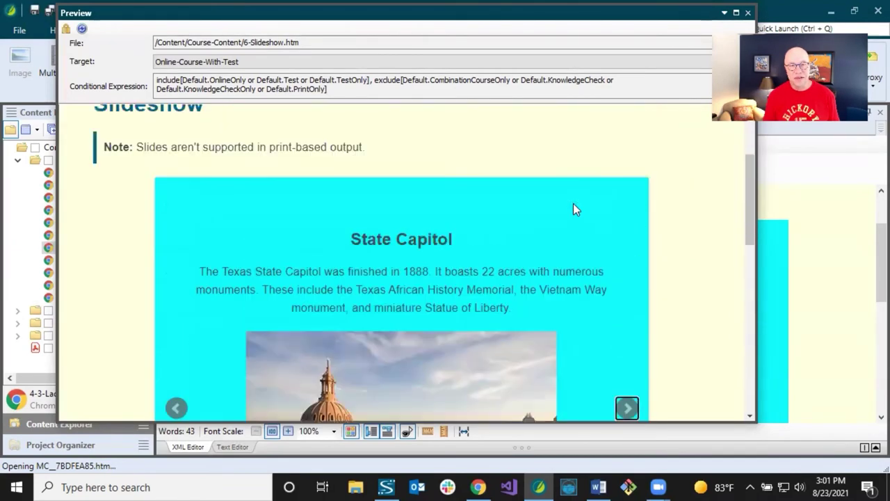
{"action": "scroll", "coordinate": [573, 208], "scroll_direction": "down", "scroll_amount": 3}
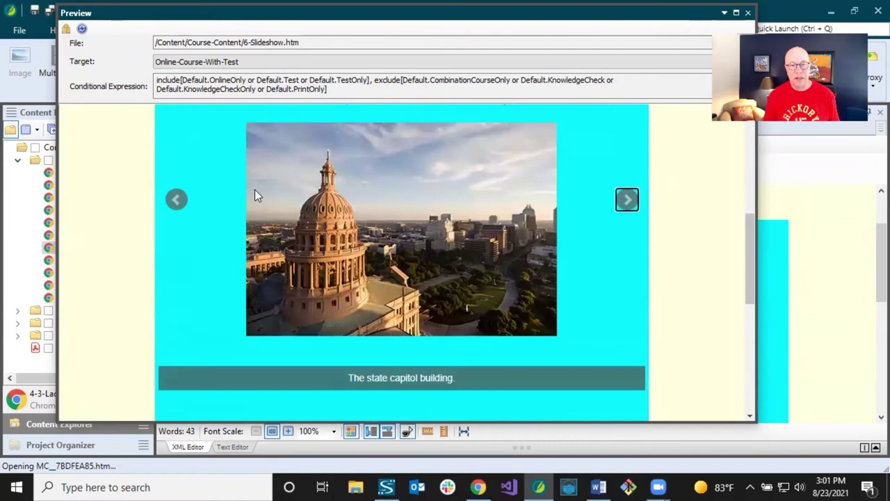
{"action": "left_click", "coordinate": [176, 199]}
{"action": "scroll", "coordinate": [237, 206], "scroll_direction": "up", "scroll_amount": 1}
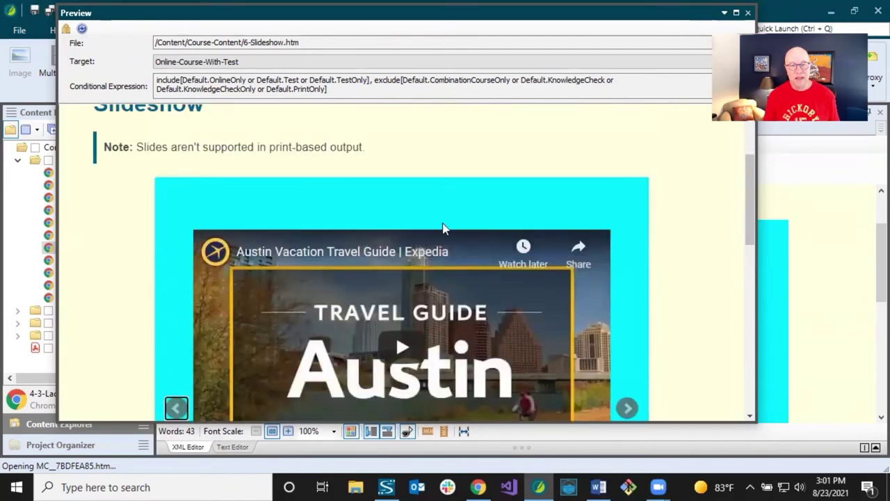
{"action": "left_click", "coordinate": [749, 14]}
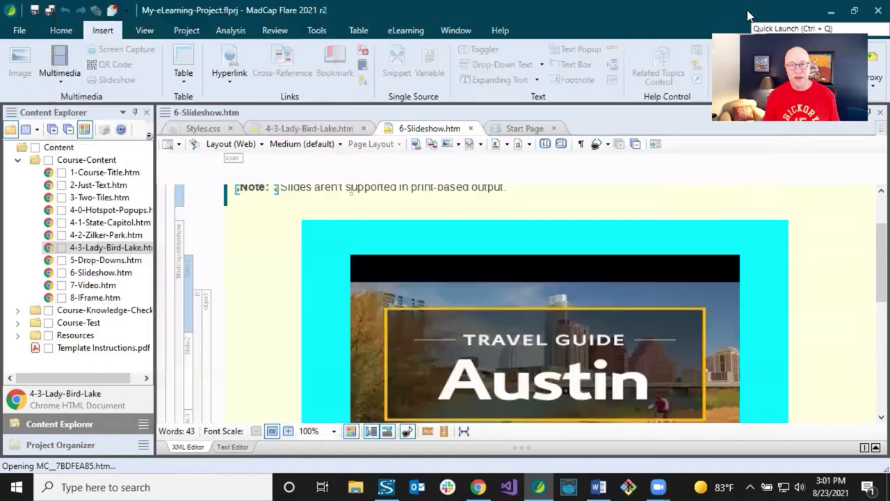
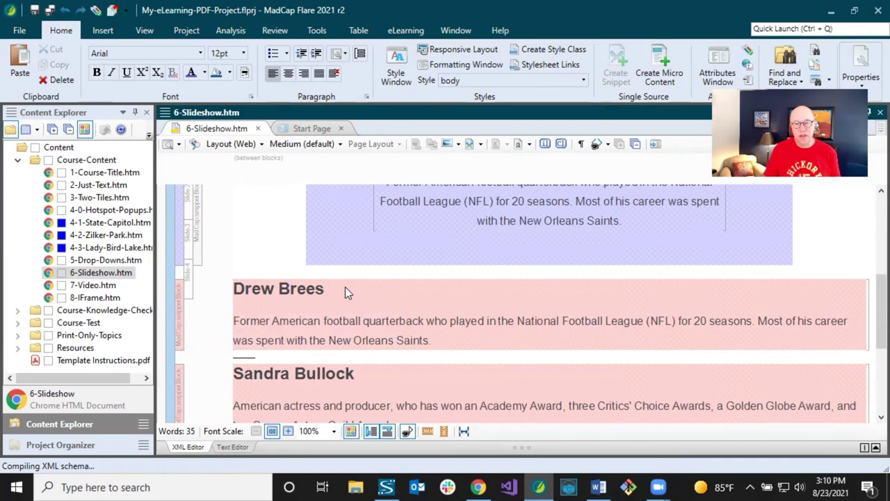
Show the Walter Cronkite slide in the PDF project's 6-Slideshow topic and open its snippet file for editing
{"action": "key", "text": "ctrl+v"}
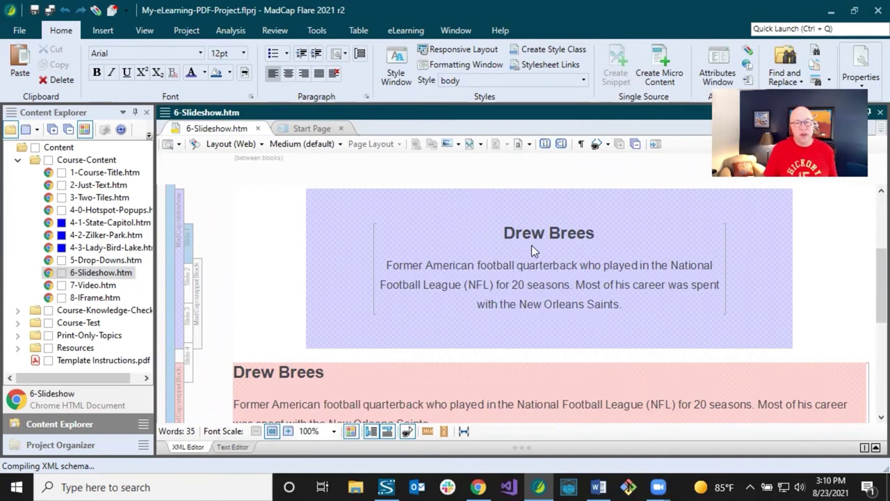
{"action": "mouse_move", "coordinate": [531, 245]}
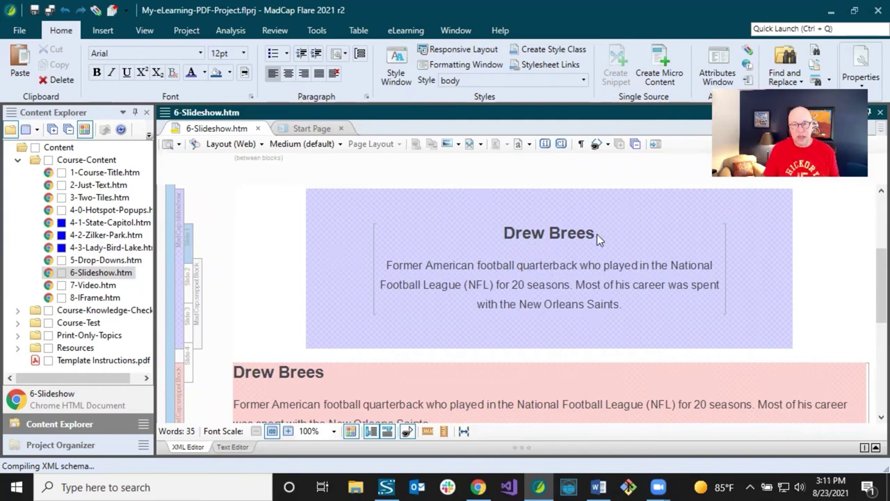
{"action": "scroll", "coordinate": [597, 234], "scroll_direction": "up", "scroll_amount": 2}
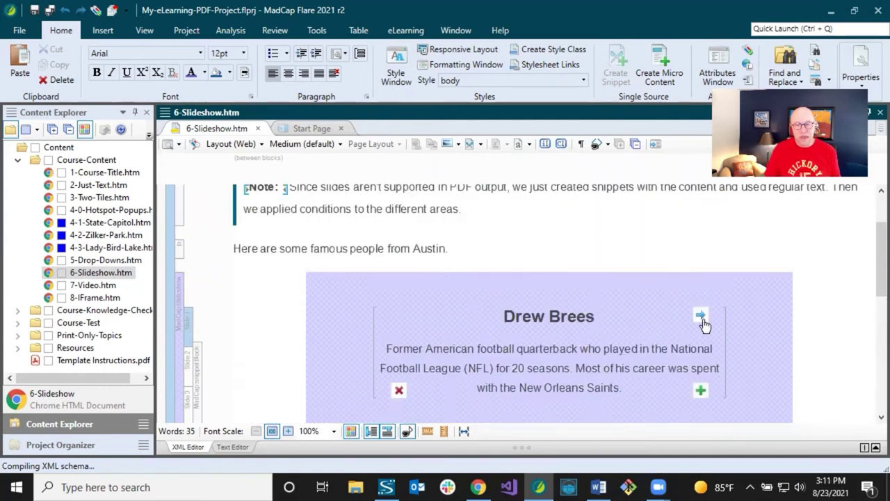
{"action": "left_click", "coordinate": [195, 367]}
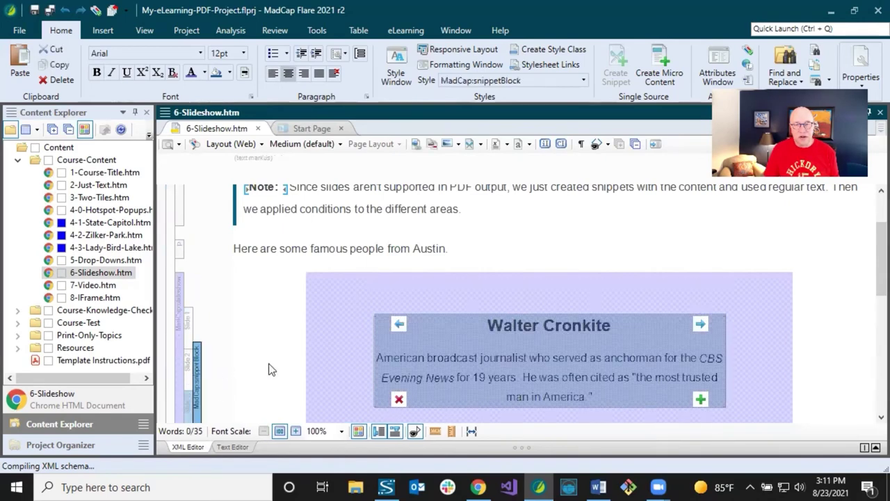
{"action": "left_click", "coordinate": [515, 346]}
{"action": "scroll", "coordinate": [540, 341], "scroll_direction": "down", "scroll_amount": 2}
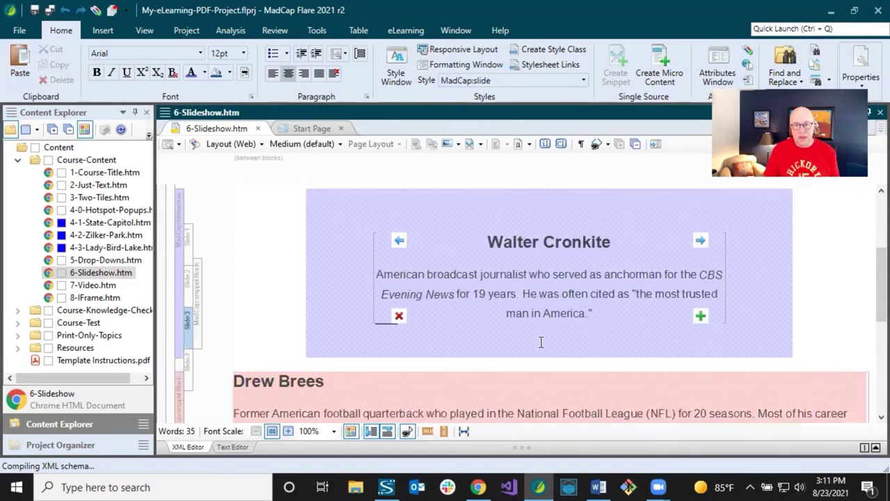
{"action": "right_click", "coordinate": [534, 260]}
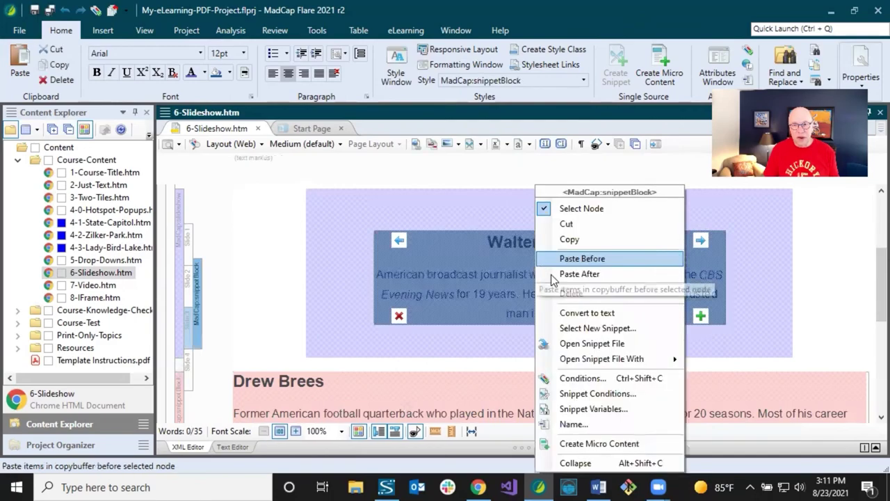
{"action": "left_click", "coordinate": [571, 343]}
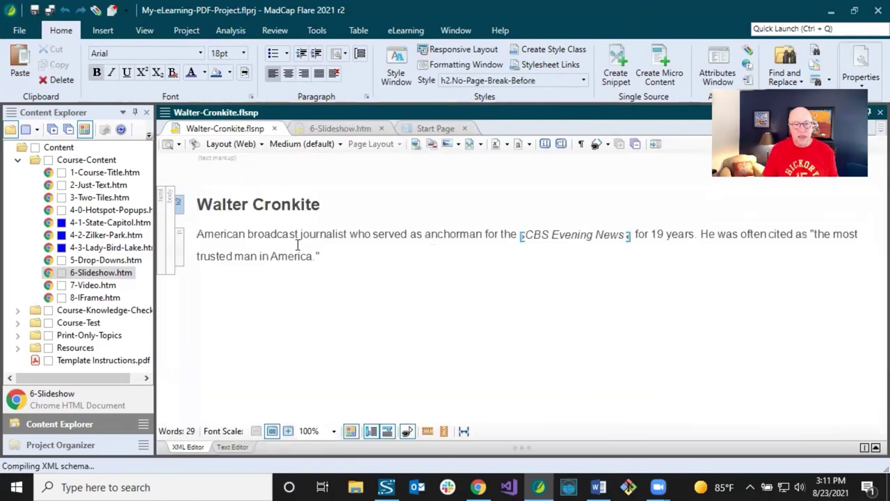
Locate the open Walter-Cronkite snippet in the project's content files and review the snippets in its Famous-People folder
{"action": "right_click", "coordinate": [292, 243]}
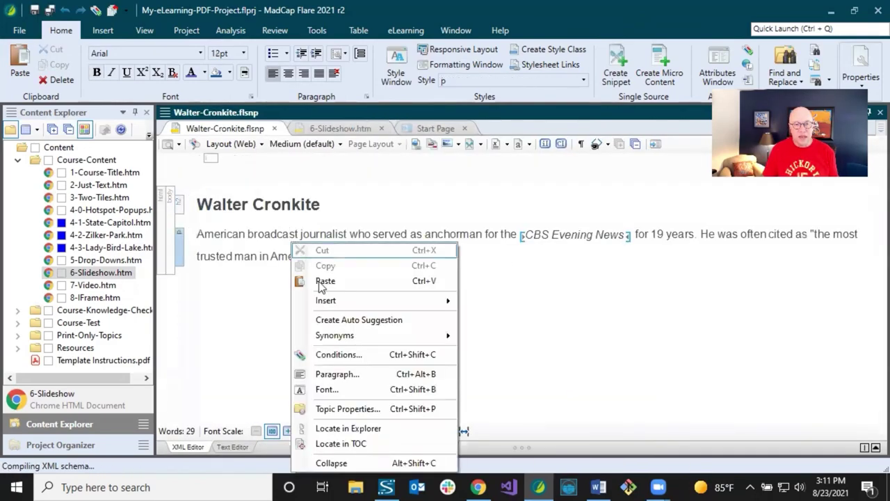
{"action": "left_click", "coordinate": [337, 430]}
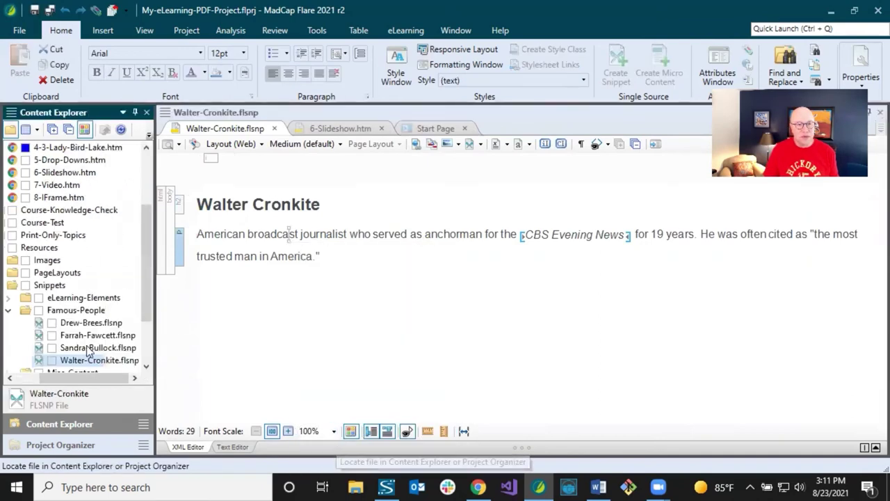
{"action": "left_click", "coordinate": [50, 285]}
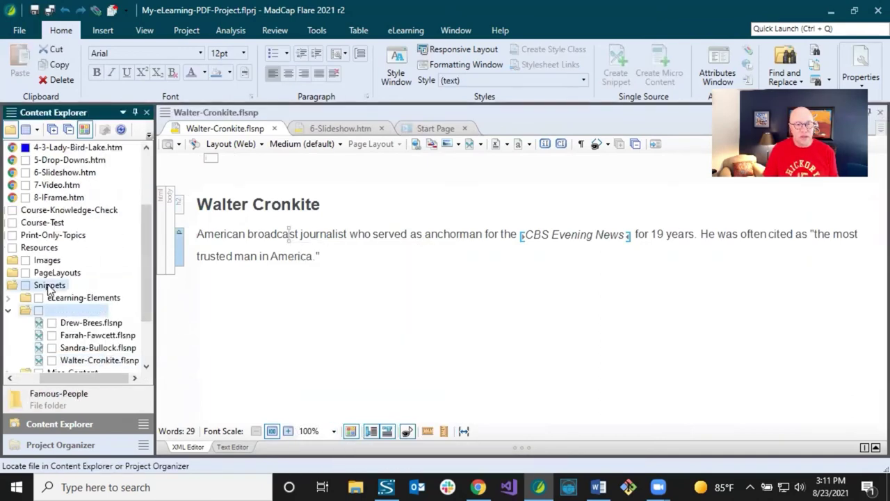
{"action": "left_click", "coordinate": [64, 311]}
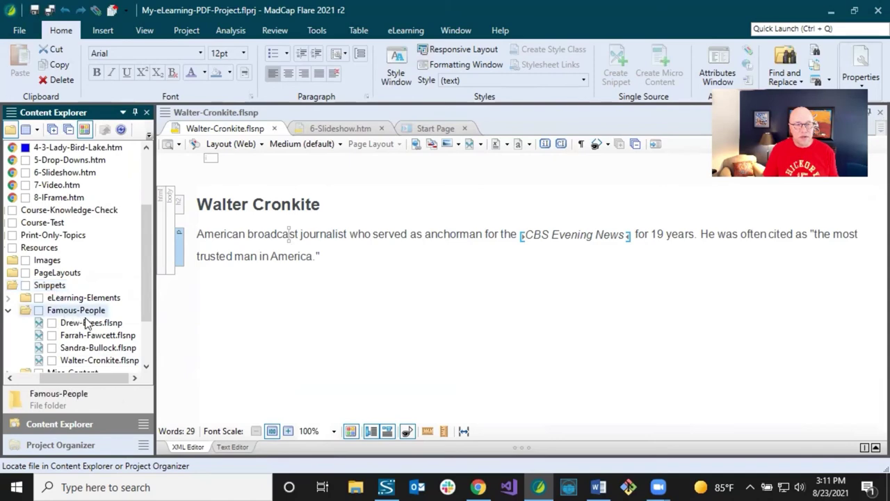
{"action": "left_click", "coordinate": [89, 322]}
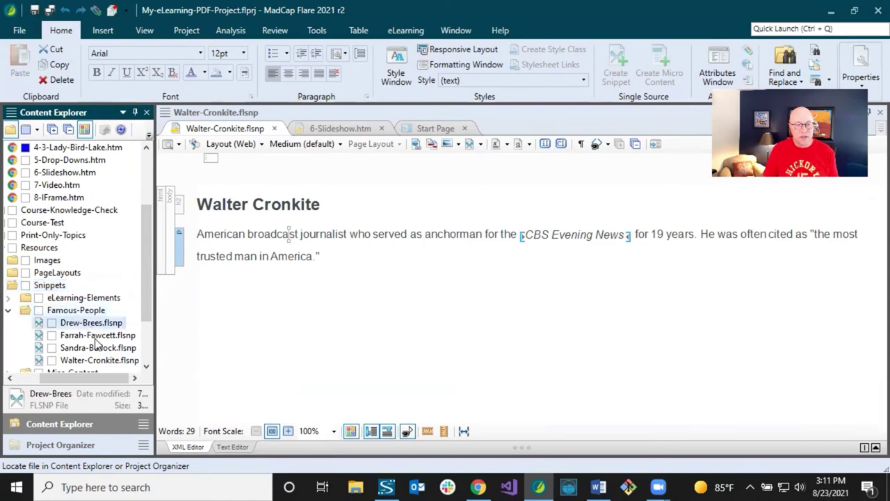
{"action": "left_click", "coordinate": [247, 234]}
{"action": "left_click", "coordinate": [199, 206]}
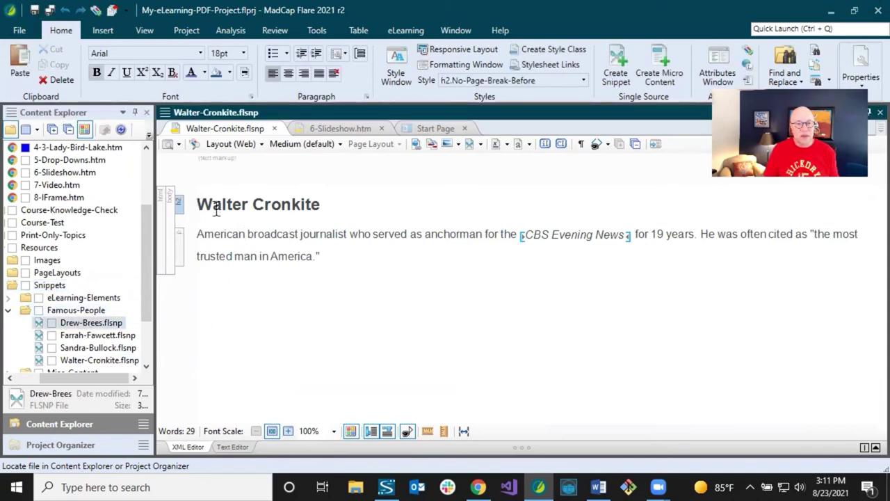
Return to the PDF project's 6-Slideshow topic and examine the conditions on the slideshow and the Drew Brees snippet block
{"action": "left_click", "coordinate": [207, 235]}
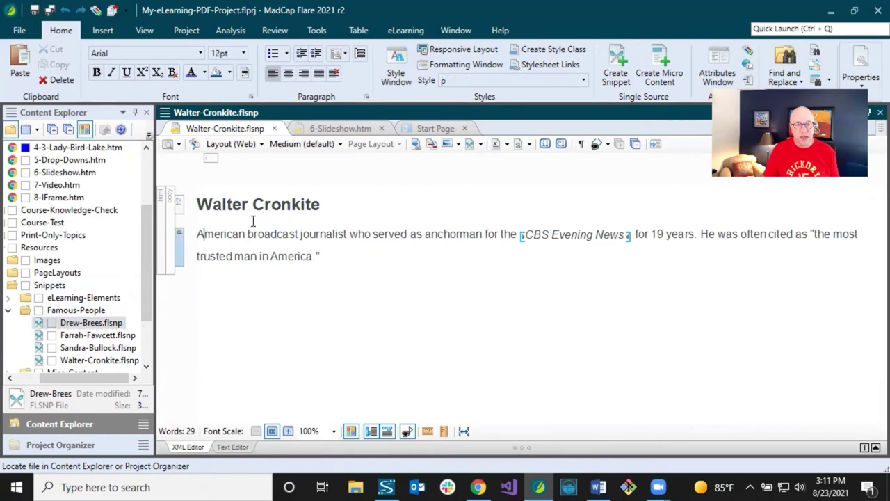
{"action": "left_click", "coordinate": [335, 128]}
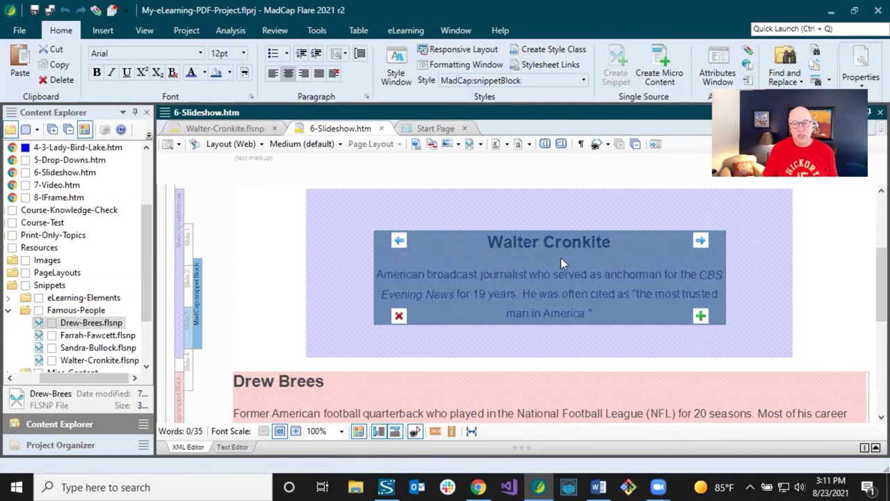
{"action": "scroll", "coordinate": [435, 316], "scroll_direction": "down", "scroll_amount": 2}
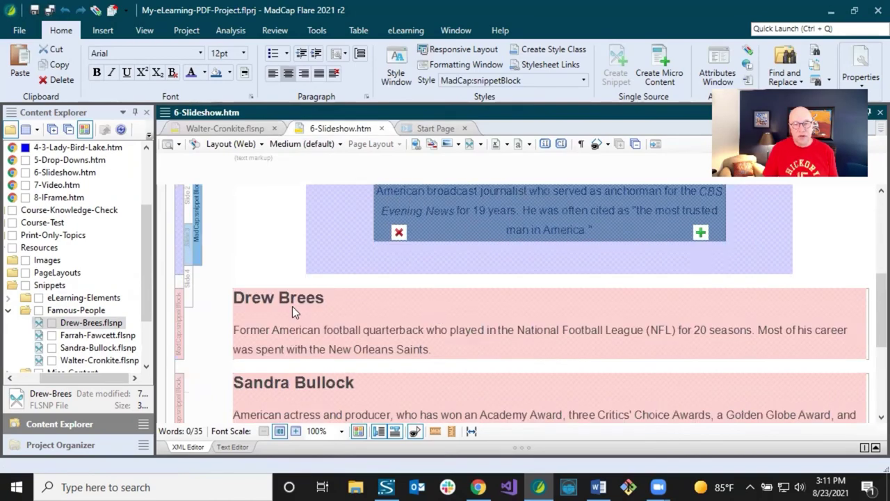
{"action": "scroll", "coordinate": [292, 306], "scroll_direction": "down", "scroll_amount": 2}
{"action": "scroll", "coordinate": [277, 316], "scroll_direction": "up", "scroll_amount": 6}
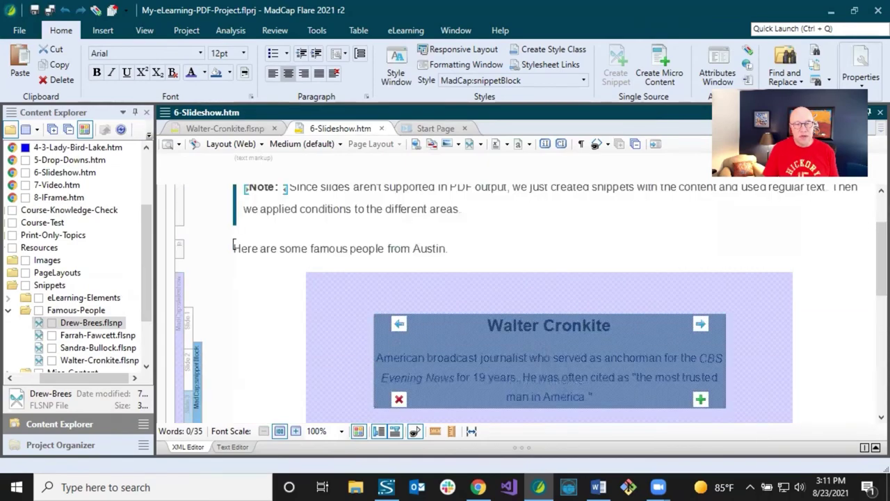
{"action": "mouse_move", "coordinate": [179, 288]}
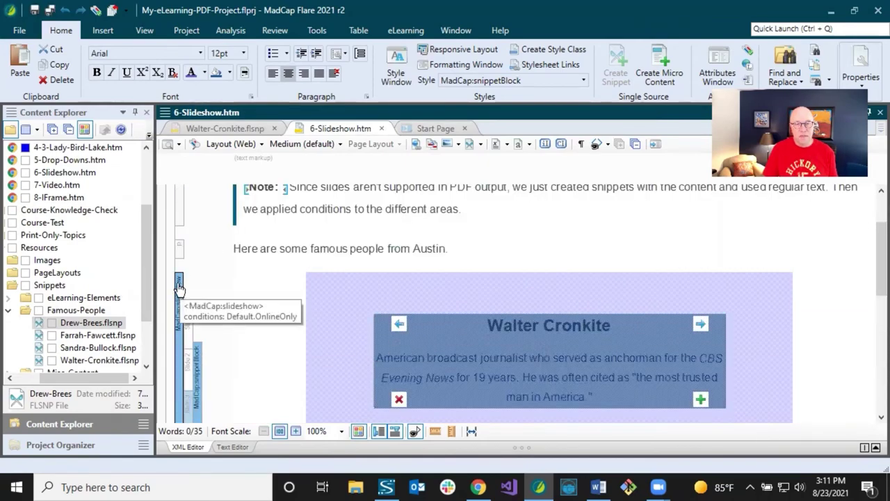
{"action": "scroll", "coordinate": [260, 284], "scroll_direction": "down", "scroll_amount": 6}
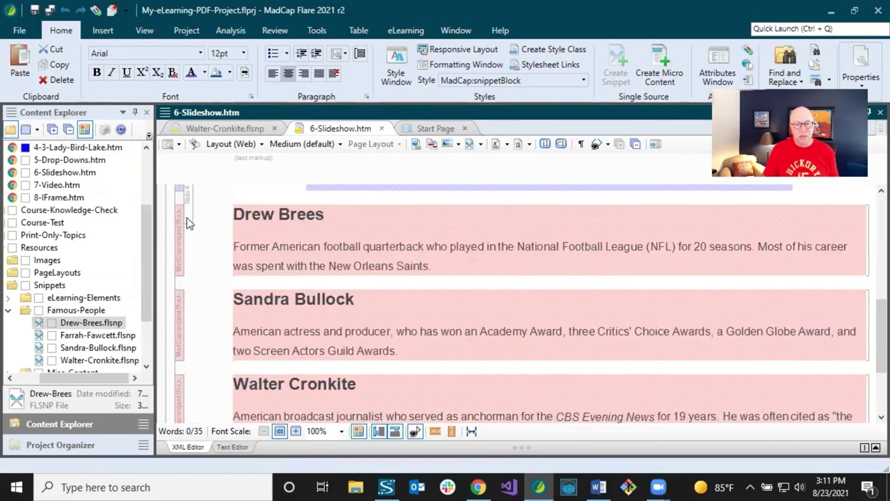
{"action": "mouse_move", "coordinate": [179, 229]}
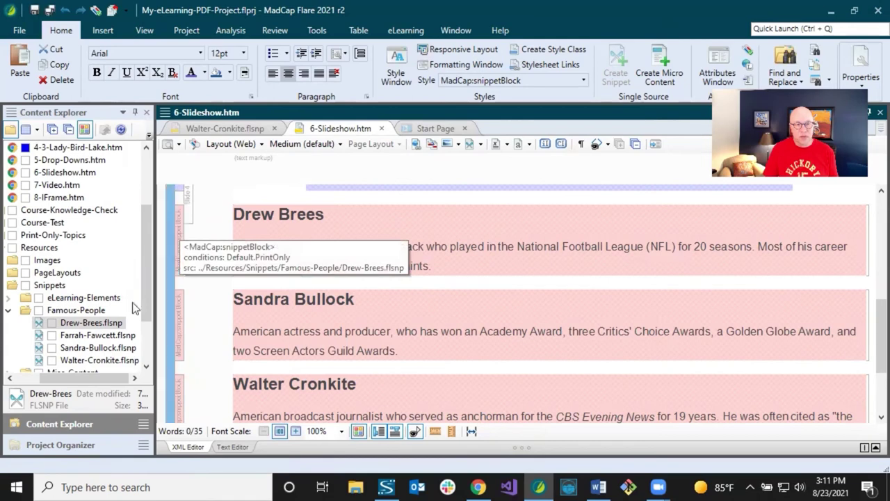
Open the project's Default condition tag set to view its condition tags
{"action": "left_click", "coordinate": [74, 438]}
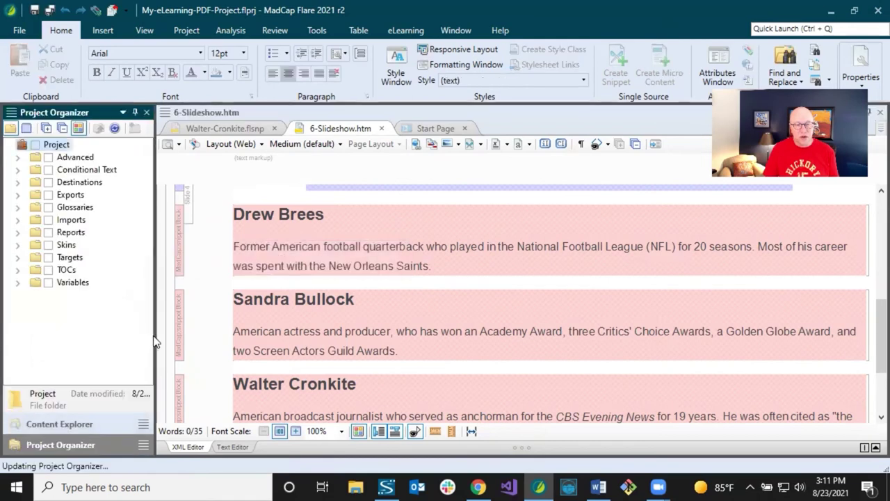
{"action": "left_click_drag", "start_coordinate": [153, 333], "coordinate": [217, 332]}
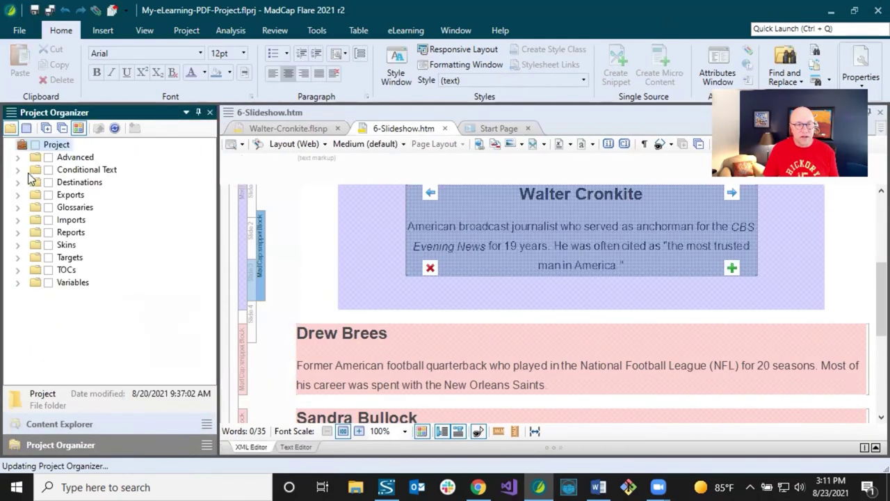
{"action": "left_click", "coordinate": [17, 169]}
{"action": "left_click", "coordinate": [64, 181]}
{"action": "double_click", "coordinate": [64, 180]}
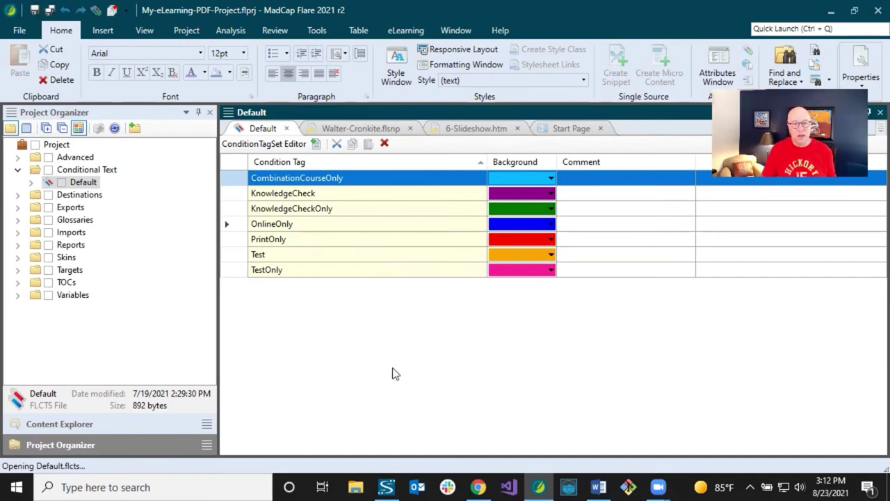
Open the Online-Course-With-Test target, check its conditional text actions for OnlineOnly and PrintOnly, and close the target
{"action": "left_click", "coordinate": [17, 270]}
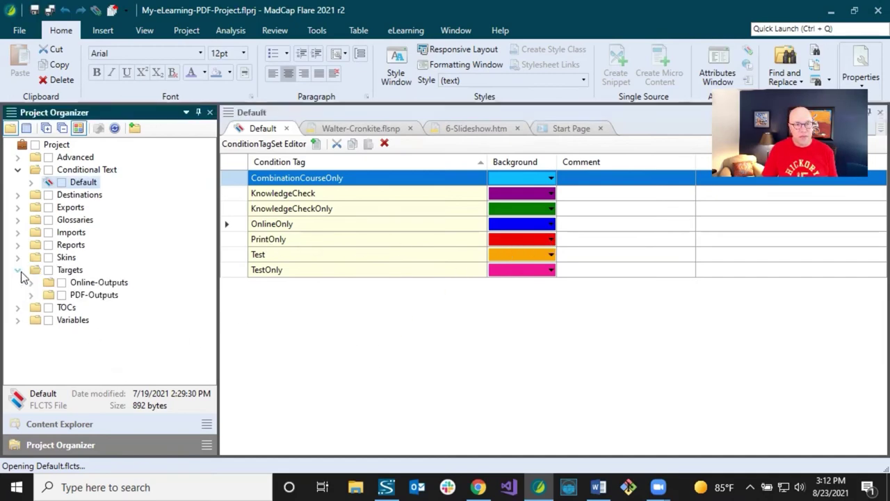
{"action": "left_click", "coordinate": [31, 283]}
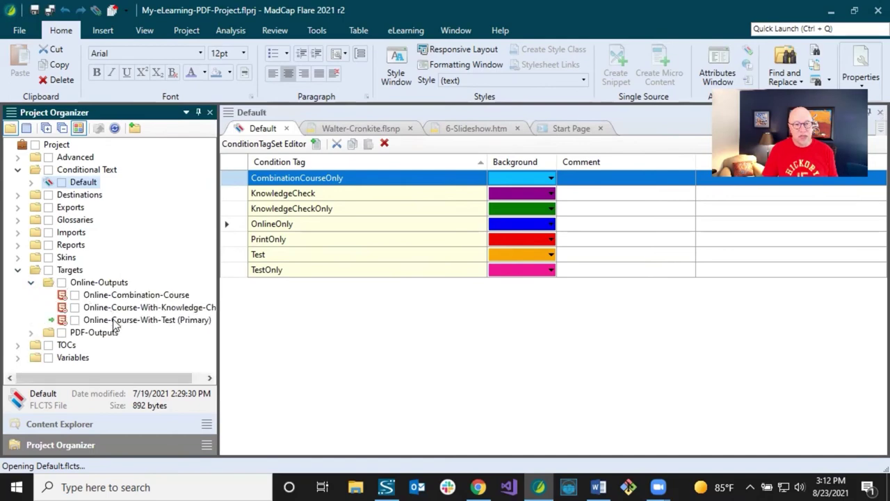
{"action": "left_click", "coordinate": [112, 321]}
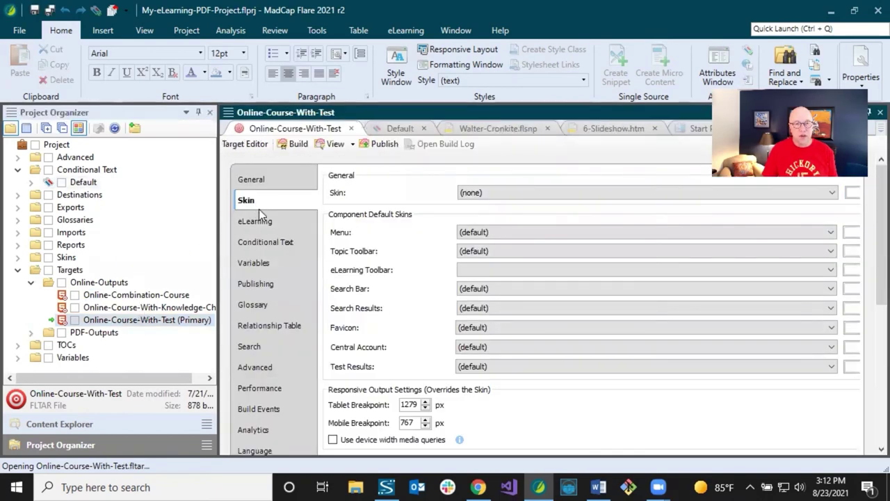
{"action": "left_click", "coordinate": [258, 244]}
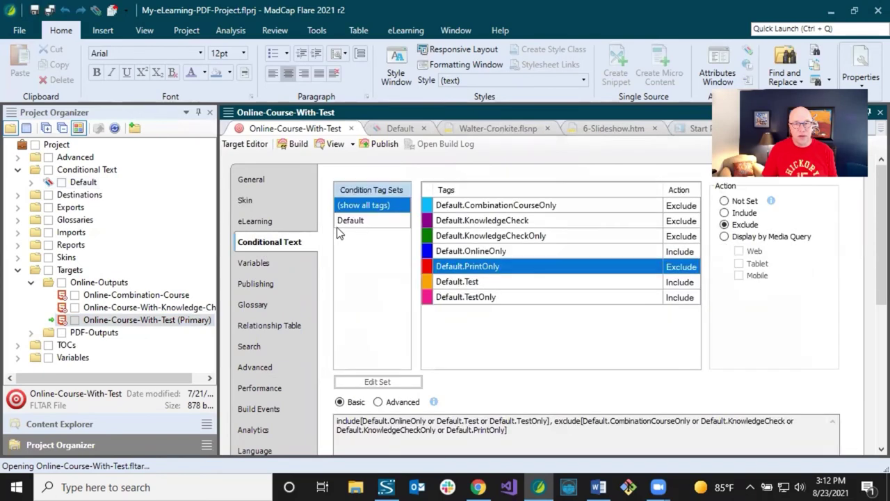
{"action": "left_click", "coordinate": [527, 252]}
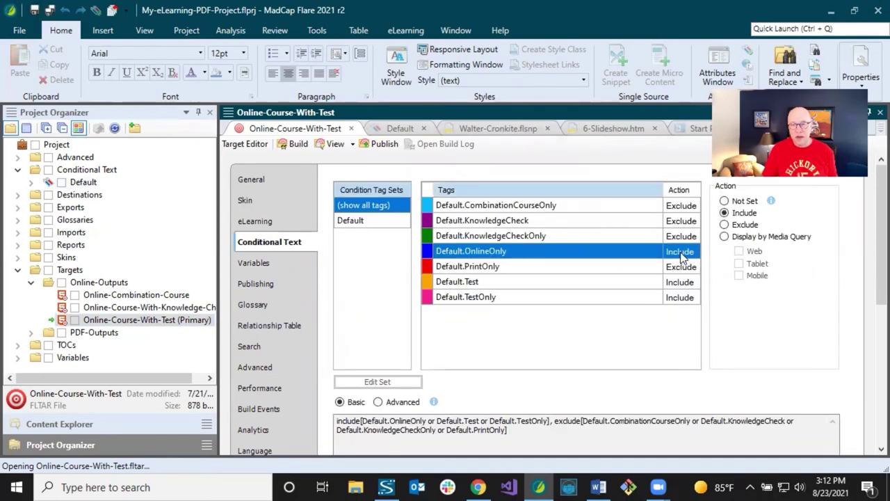
{"action": "left_click", "coordinate": [611, 270]}
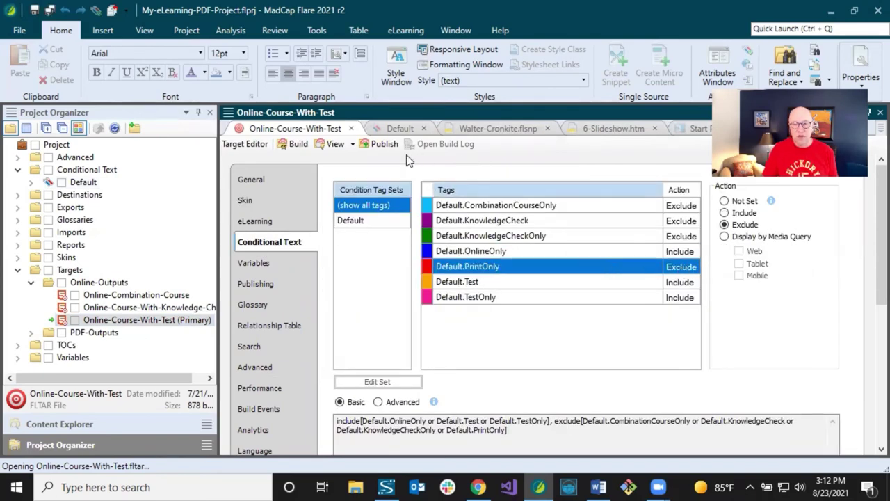
{"action": "left_click", "coordinate": [351, 128]}
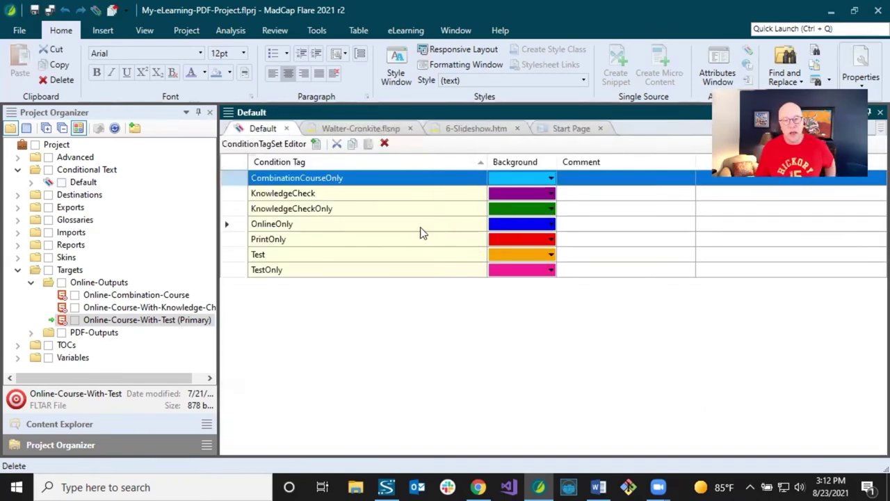
Return to the 6-Slideshow topic and view the Walter Cronkite slide in its slideshow
{"action": "left_click", "coordinate": [462, 129]}
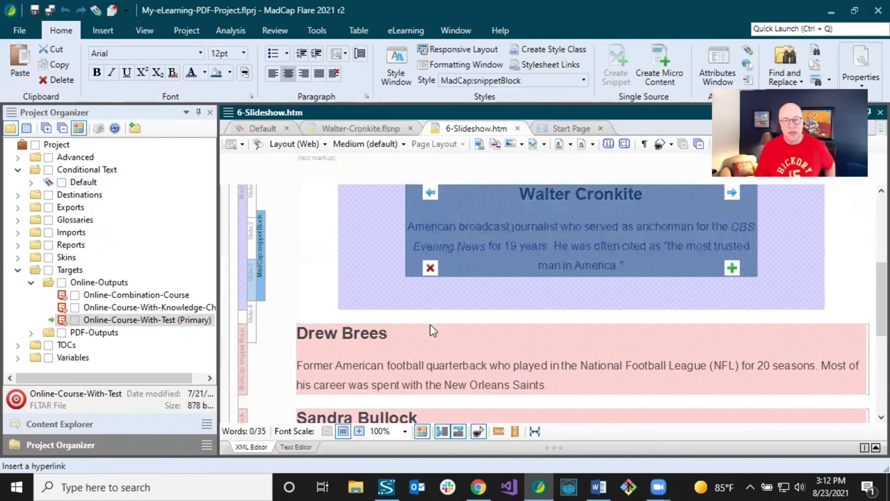
{"action": "scroll", "coordinate": [430, 324], "scroll_direction": "up", "scroll_amount": 2}
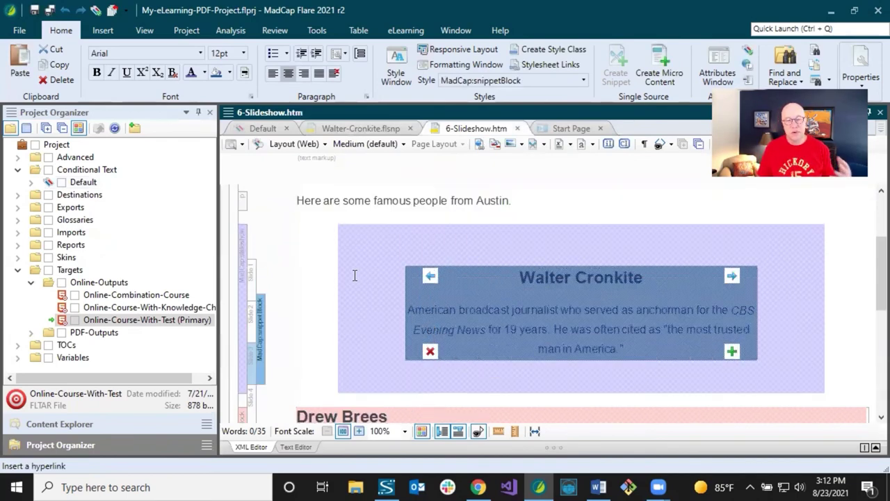
{"action": "left_click", "coordinate": [500, 281]}
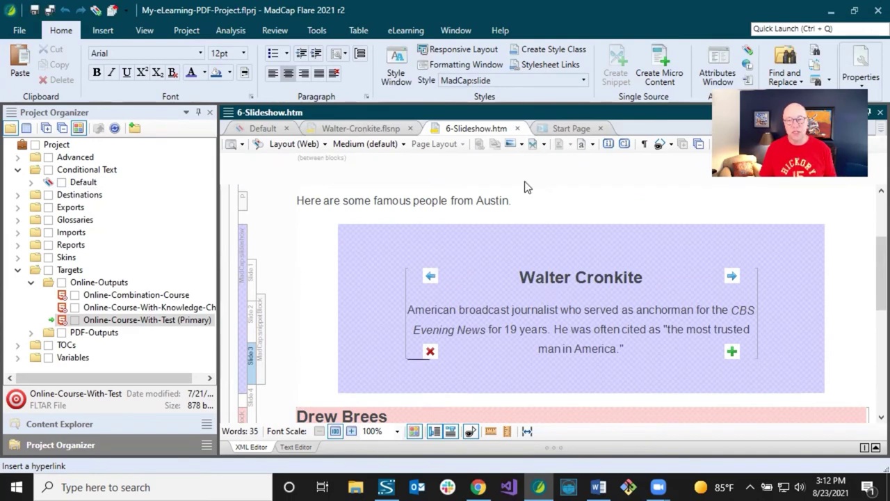
Switch to the recent project My-eLearning-Project and open the 6-Slideshow topic from its Course-Content folder
{"action": "left_click", "coordinate": [565, 128]}
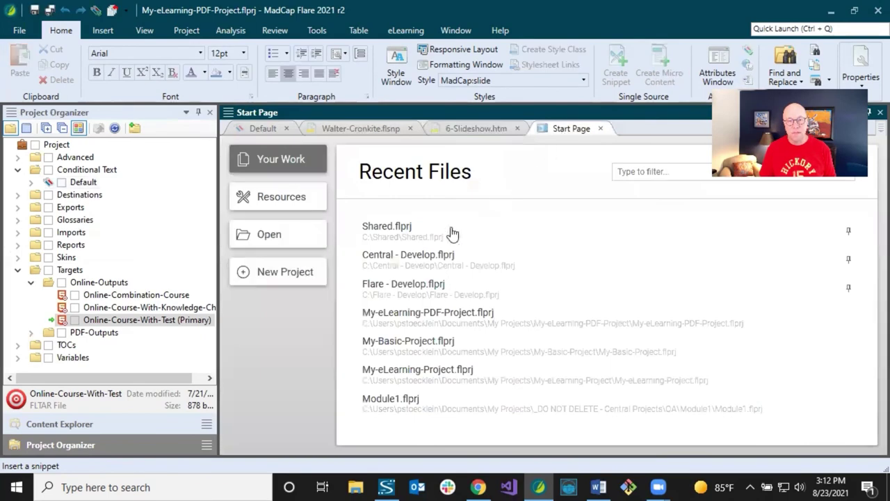
{"action": "left_click", "coordinate": [395, 381]}
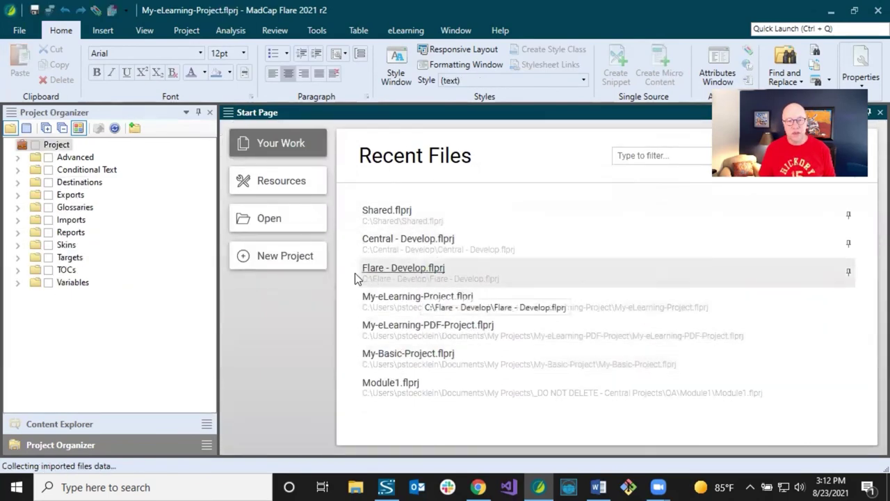
{"action": "left_click", "coordinate": [67, 425]}
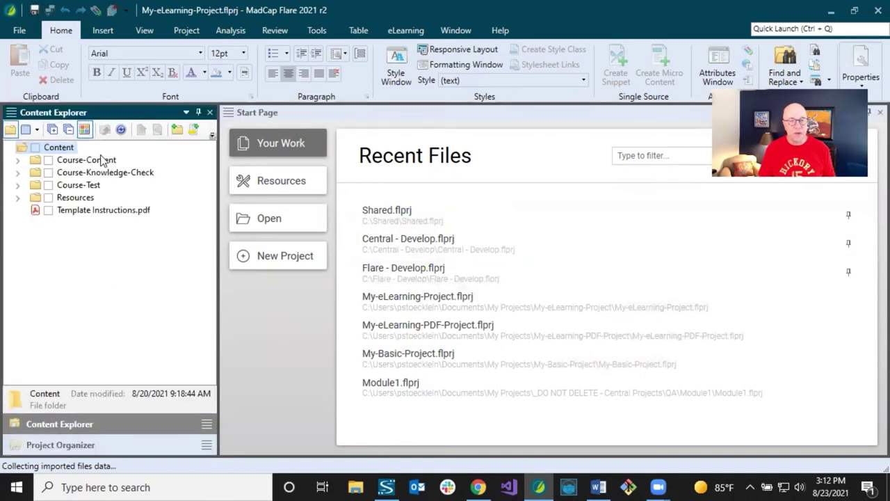
{"action": "left_click", "coordinate": [16, 162]}
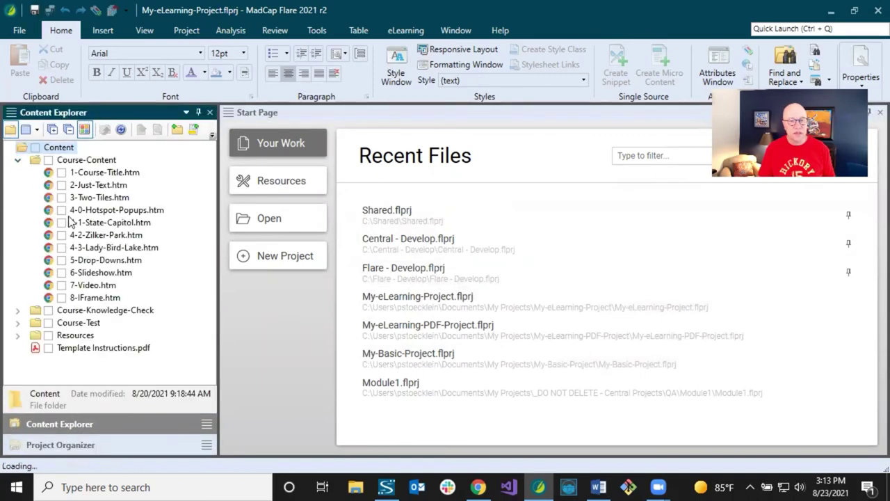
{"action": "double_click", "coordinate": [78, 272]}
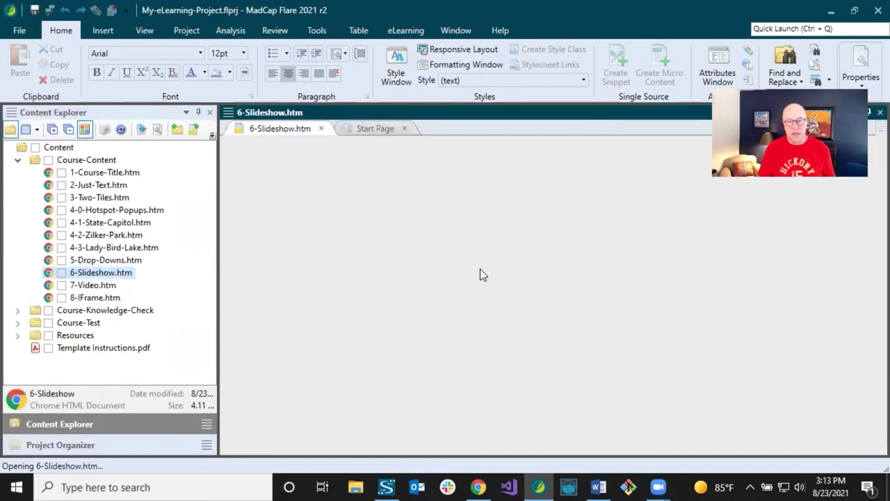
{"action": "scroll", "coordinate": [480, 269], "scroll_direction": "down", "scroll_amount": 5}
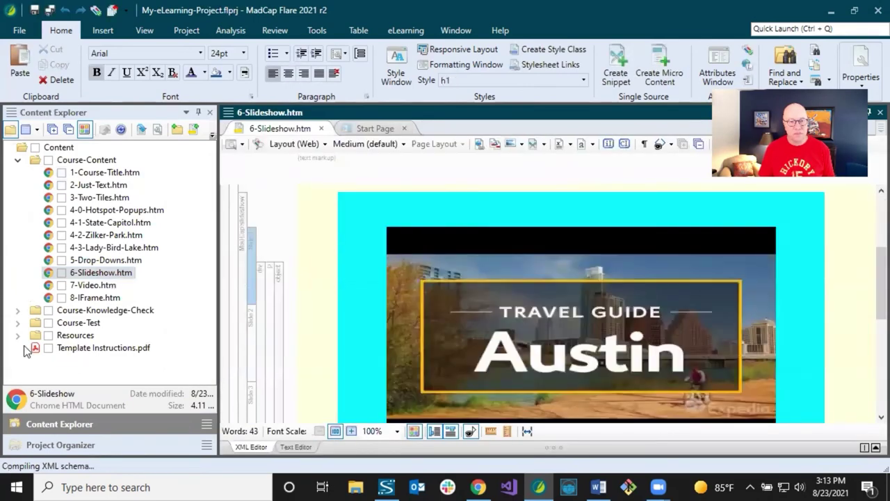
Locate the Snippets folder in the project's Resources and show the slideshow's State Capitol slide for editing
{"action": "left_click", "coordinate": [17, 334]}
{"action": "left_click", "coordinate": [86, 335]}
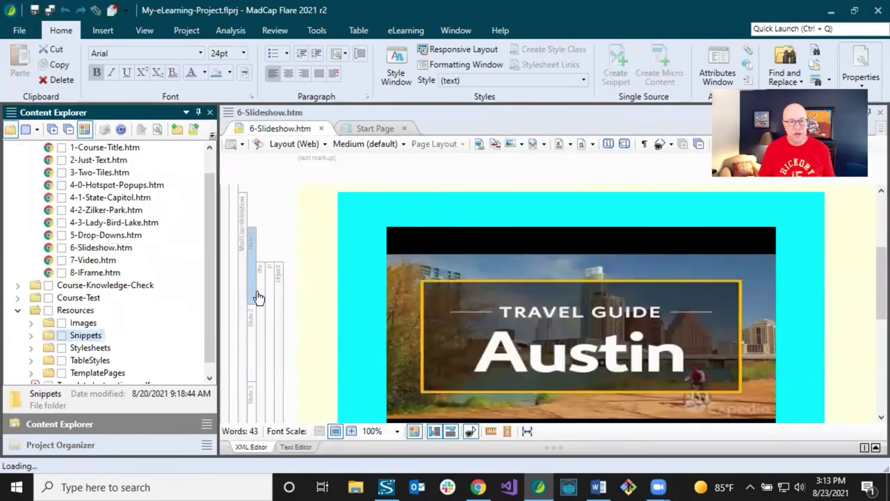
{"action": "scroll", "coordinate": [498, 271], "scroll_direction": "down", "scroll_amount": 2}
{"action": "scroll", "coordinate": [506, 276], "scroll_direction": "up", "scroll_amount": 1}
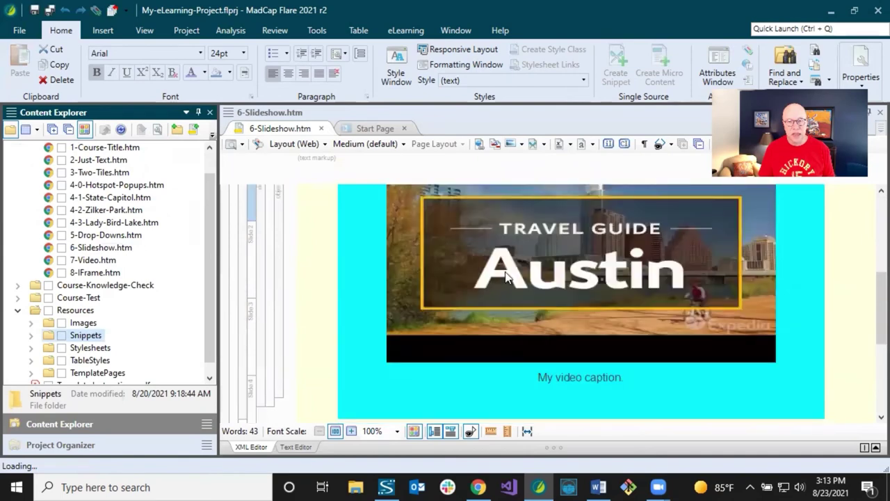
{"action": "scroll", "coordinate": [506, 277], "scroll_direction": "up", "scroll_amount": 1}
{"action": "left_click", "coordinate": [721, 222]}
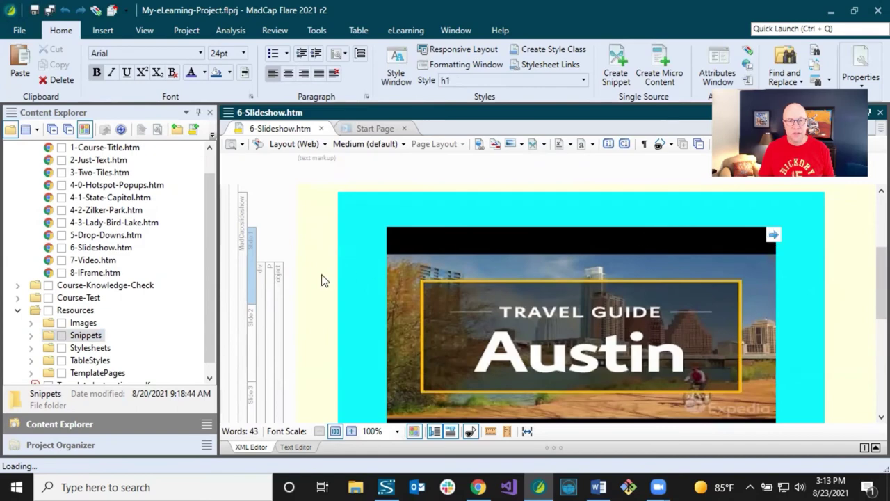
{"action": "left_click", "coordinate": [250, 315]}
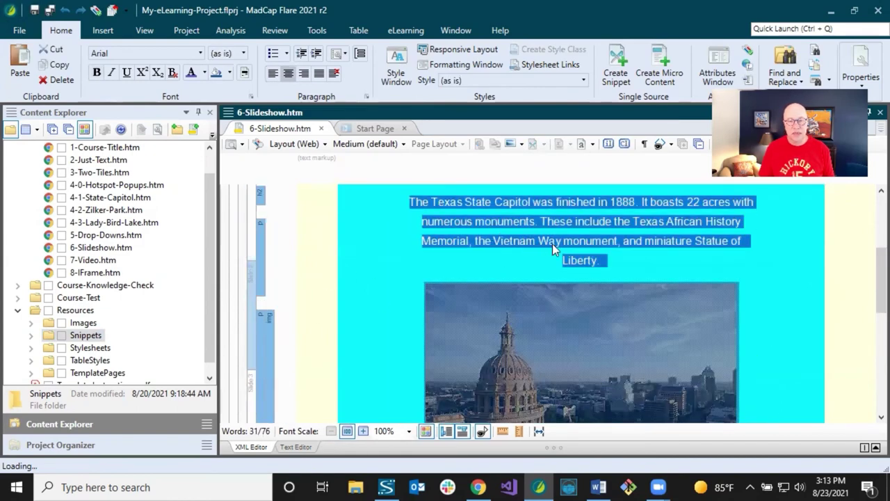
{"action": "left_click", "coordinate": [551, 250]}
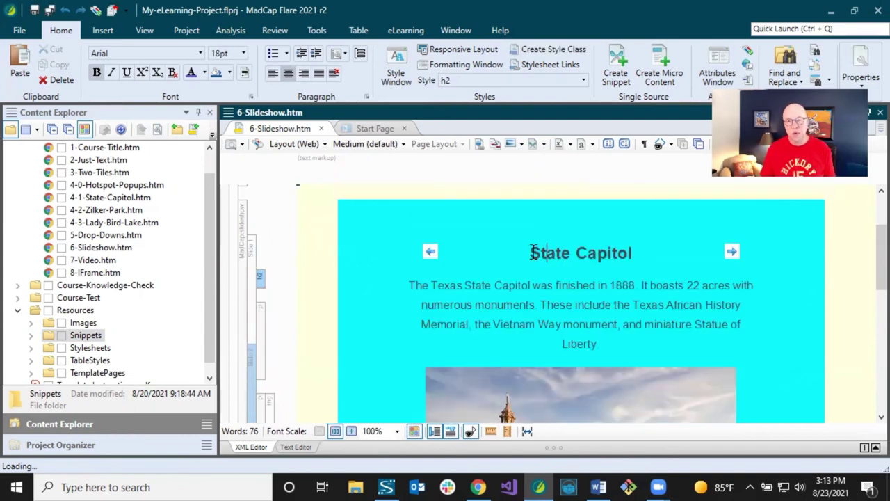
Create a snippet named capitol in Resources/Snippets from the State Capitol slide's heading, paragraph and image, replacing the source content, and save all files
{"action": "left_click_drag", "start_coordinate": [533, 253], "coordinate": [704, 357]}
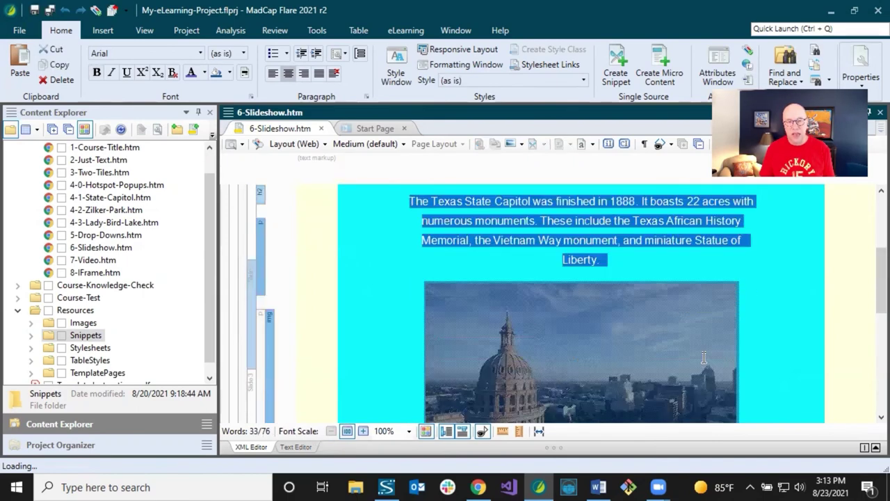
{"action": "left_click_drag", "start_coordinate": [634, 340], "coordinate": [626, 342]}
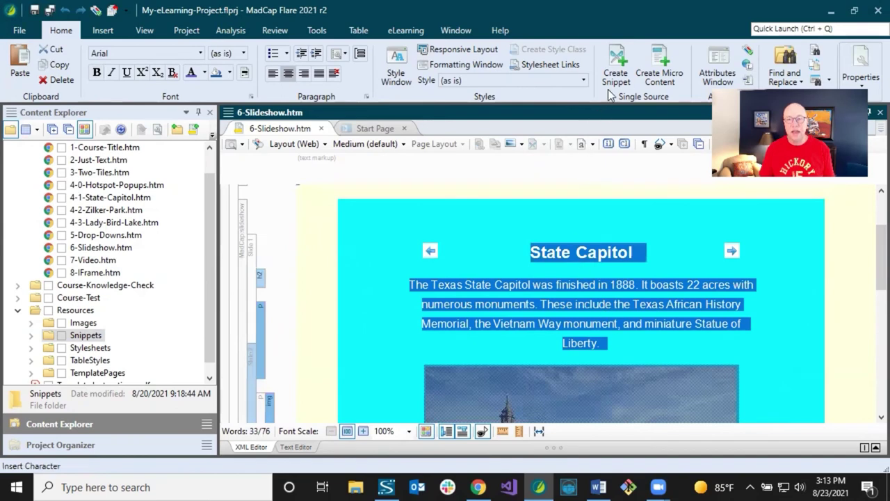
{"action": "left_click", "coordinate": [615, 66]}
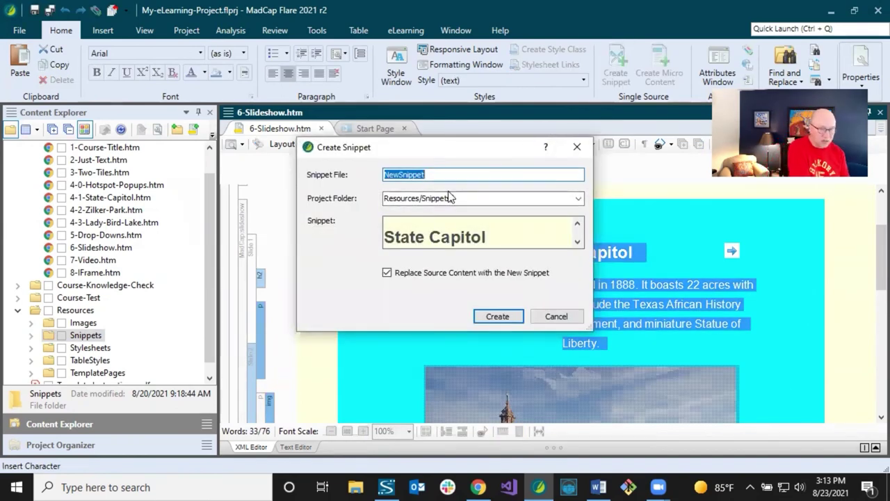
{"action": "type", "text": "capitol"}
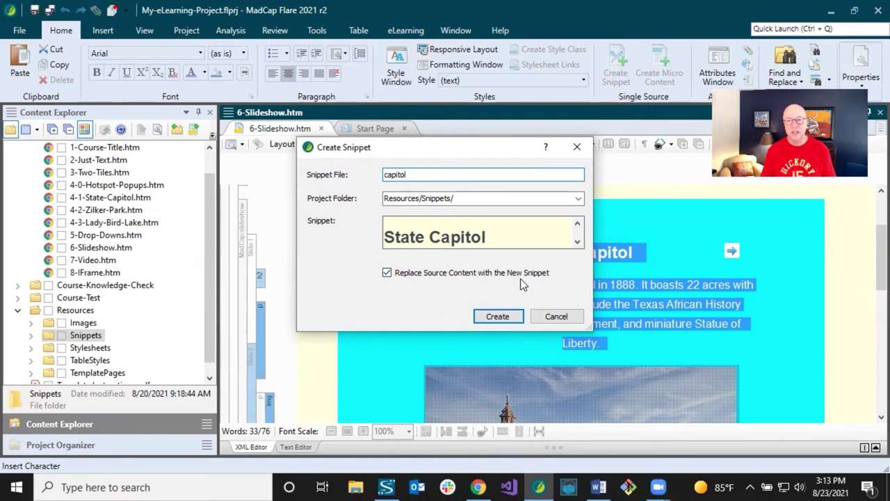
{"action": "left_click", "coordinate": [490, 318]}
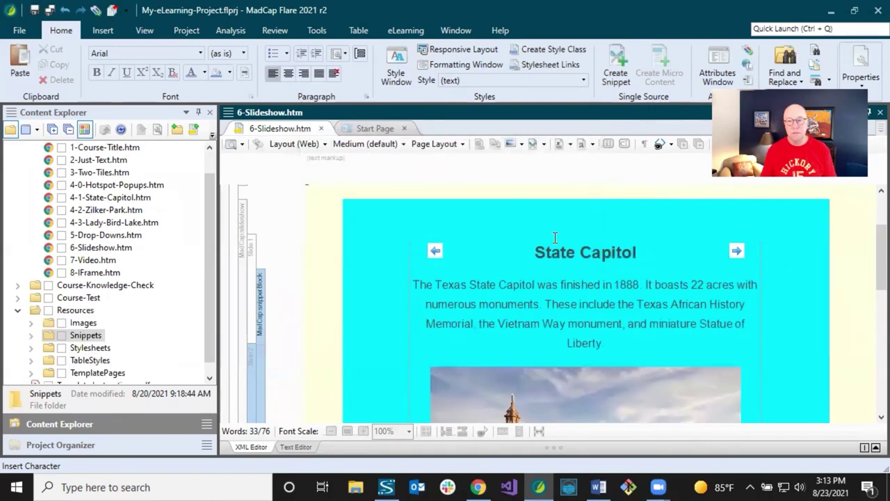
{"action": "left_click", "coordinate": [50, 10]}
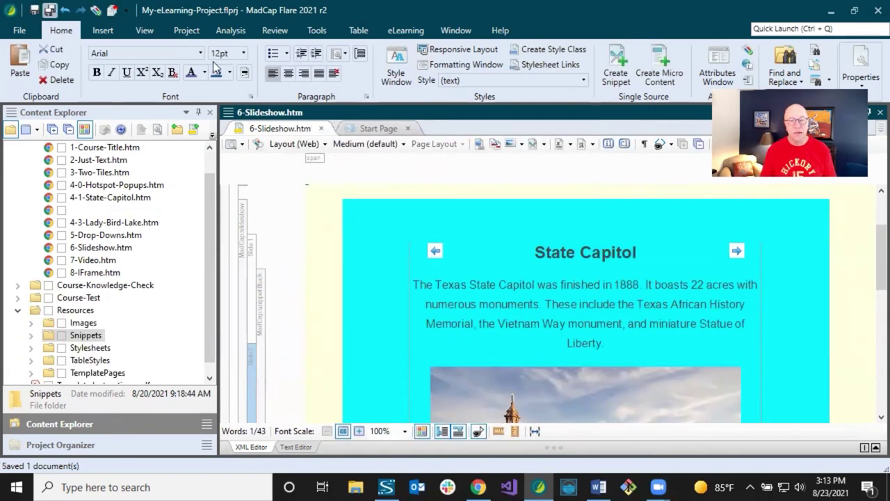
Open the snippet file behind the State Capitol slide, check its heading, paragraph and image, and close it
{"action": "left_click", "coordinate": [561, 260]}
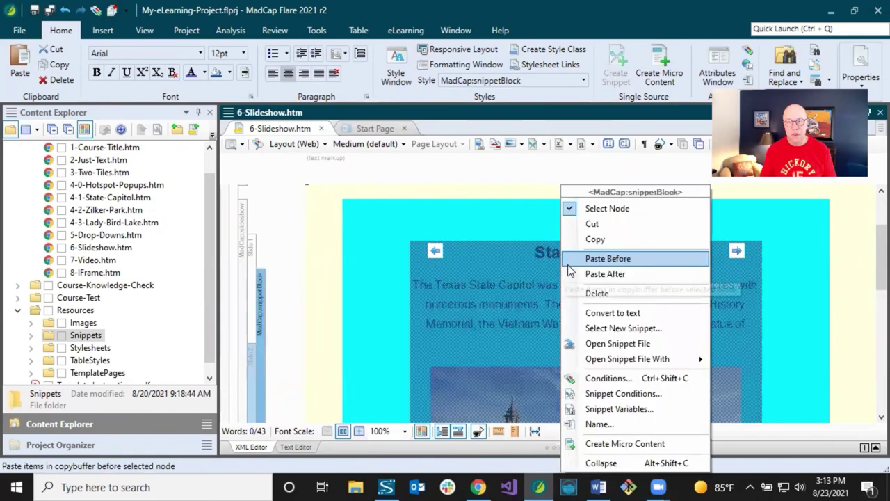
{"action": "left_click", "coordinate": [598, 343]}
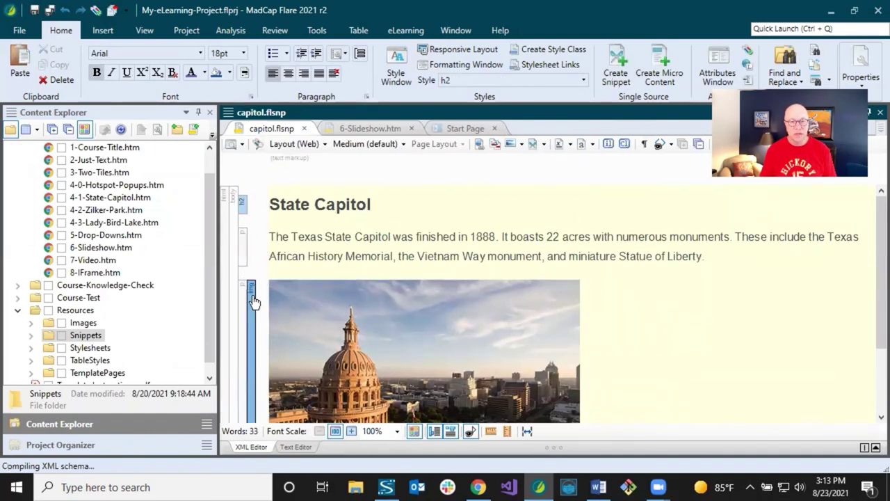
{"action": "left_click", "coordinate": [382, 240]}
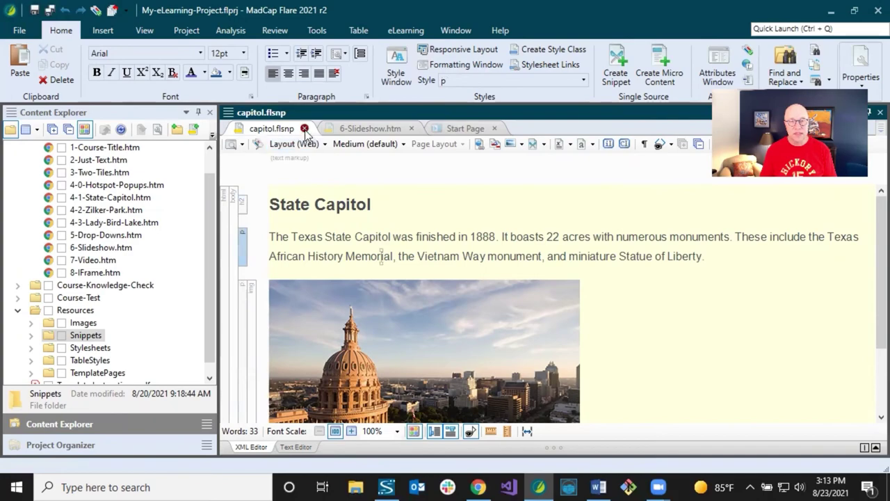
{"action": "left_click", "coordinate": [304, 128]}
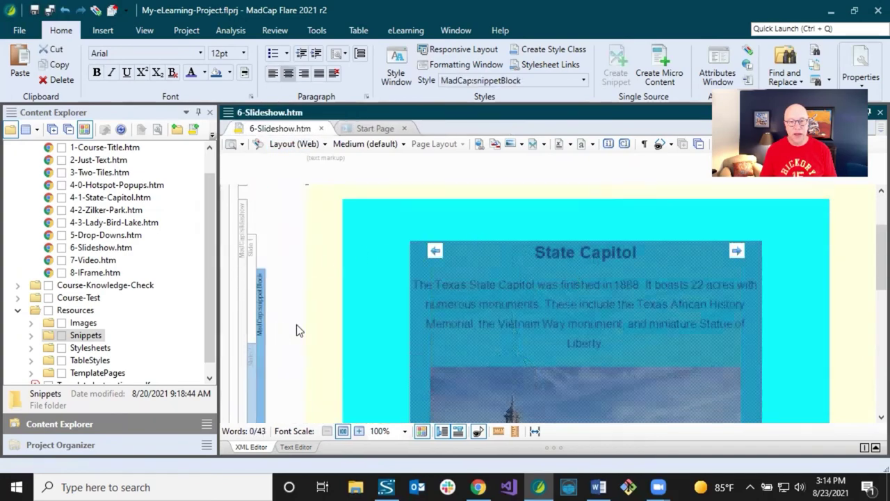
Show the slideshow's Zilker Park slide and look over its heading, paragraph and image
{"action": "scroll", "coordinate": [308, 304], "scroll_direction": "down", "scroll_amount": 3}
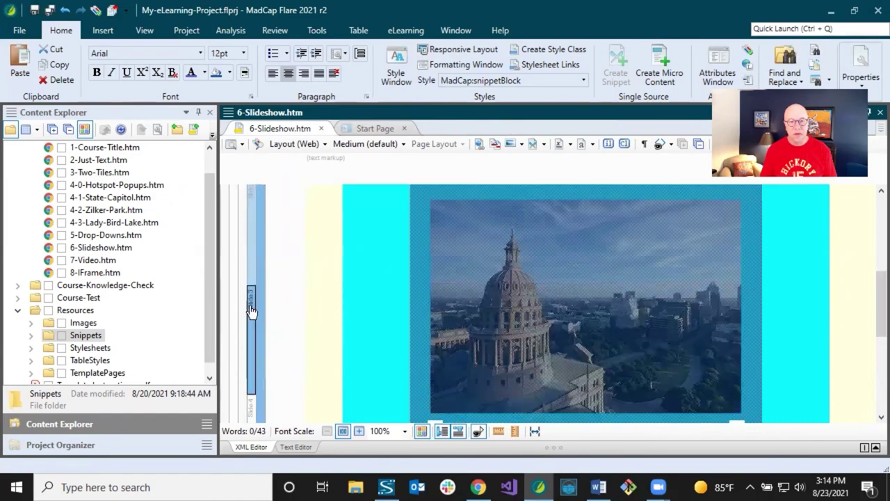
{"action": "scroll", "coordinate": [341, 308], "scroll_direction": "down", "scroll_amount": 5}
{"action": "scroll", "coordinate": [555, 283], "scroll_direction": "up", "scroll_amount": 2}
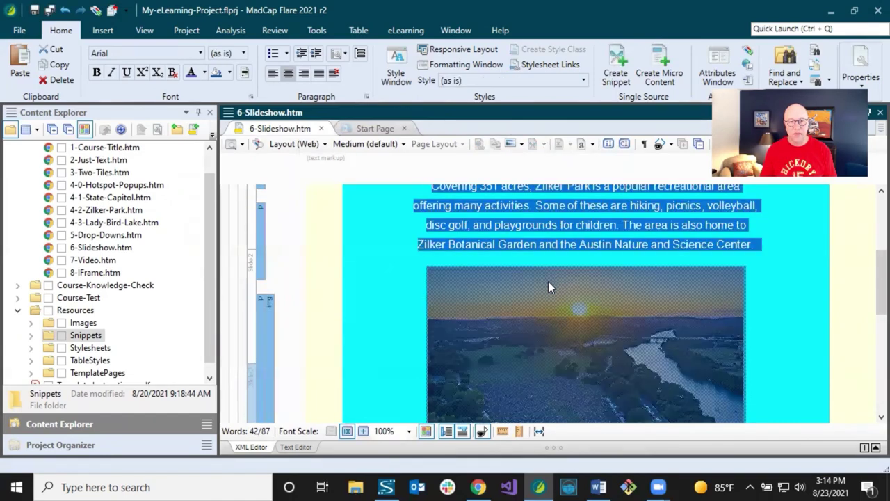
{"action": "left_click", "coordinate": [524, 240]}
{"action": "scroll", "coordinate": [525, 240], "scroll_direction": "up", "scroll_amount": 2}
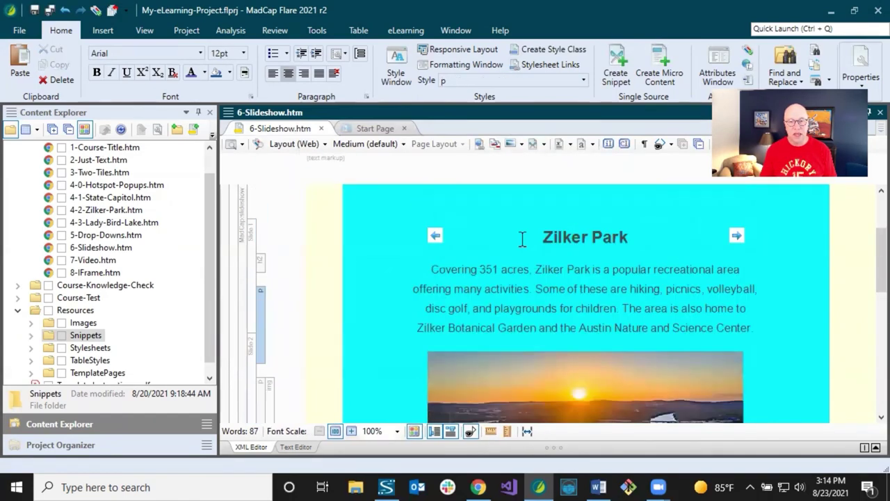
{"action": "left_click_drag", "start_coordinate": [522, 239], "coordinate": [567, 289]}
{"action": "left_click", "coordinate": [563, 308]}
{"action": "scroll", "coordinate": [566, 303], "scroll_direction": "down", "scroll_amount": 2}
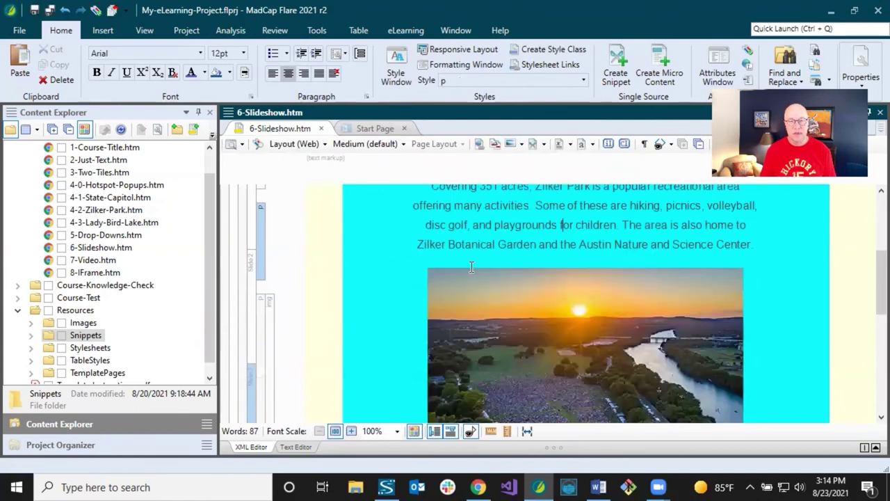
Examine what selecting the whole Zilker Park slide covers and which commands its slide structure element offers
{"action": "left_click", "coordinate": [253, 373]}
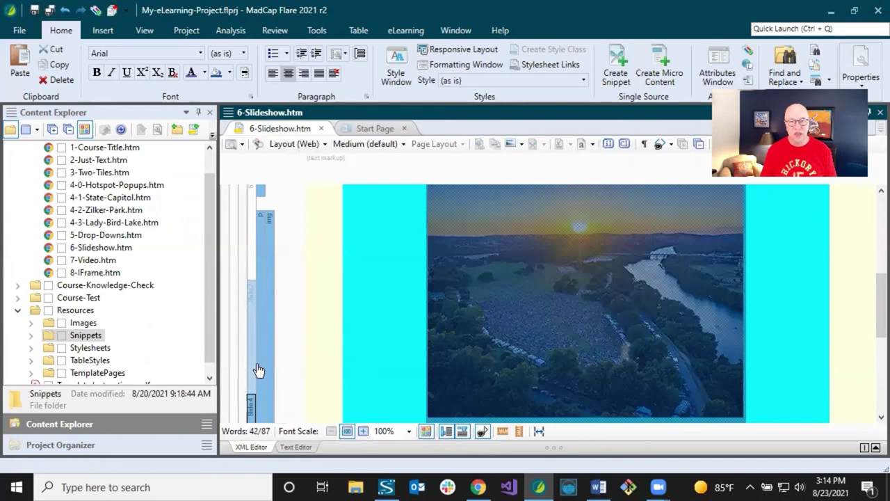
{"action": "left_click", "coordinate": [470, 209]}
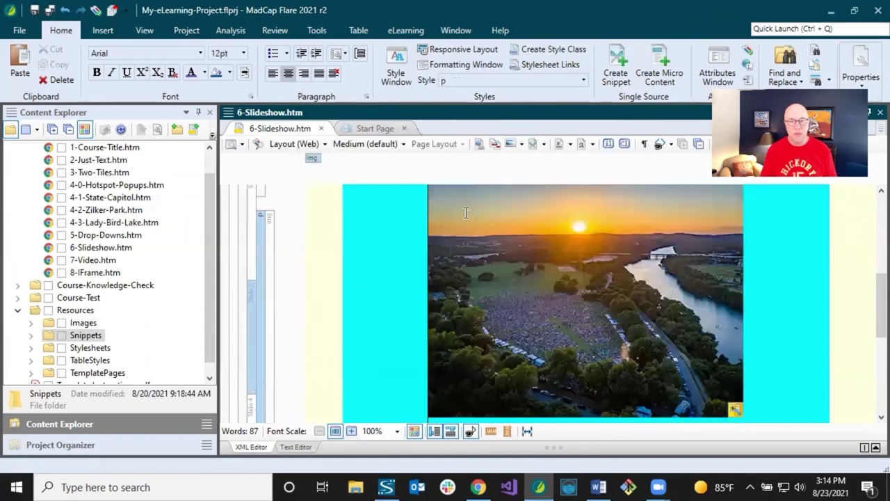
{"action": "right_click", "coordinate": [252, 295]}
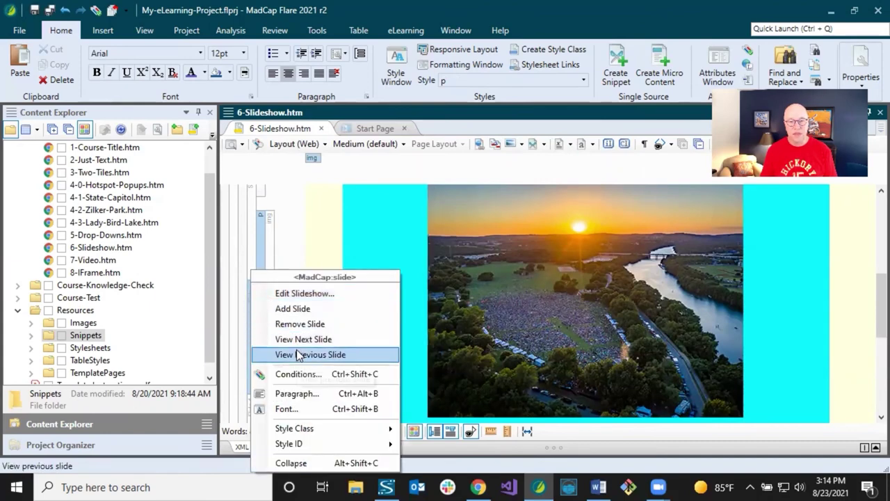
{"action": "left_click", "coordinate": [485, 228]}
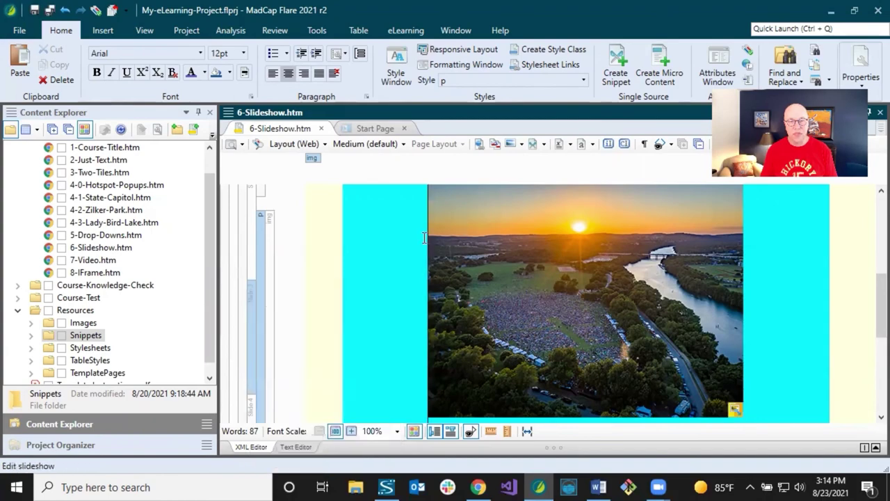
Create a snippet named capitol2 in Resources/Snippets from the whole selected Zilker Park slide, replacing the source content, and save all files
{"action": "left_click", "coordinate": [254, 300]}
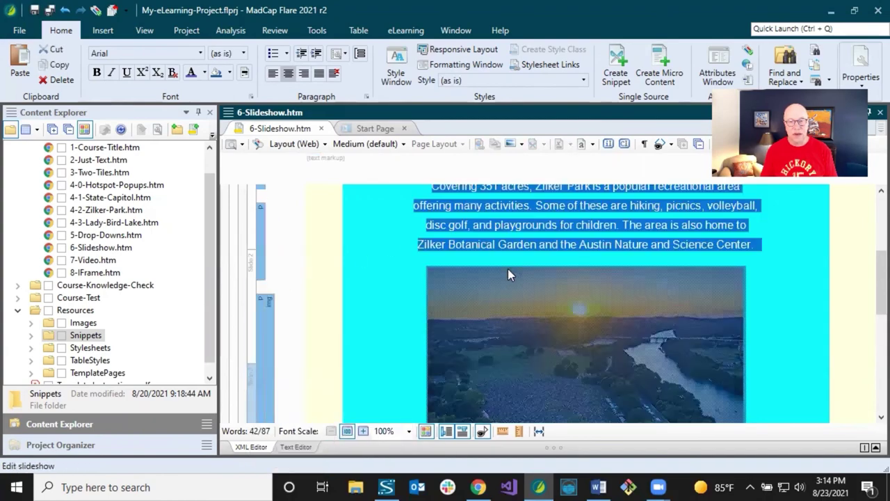
{"action": "left_click", "coordinate": [609, 81]}
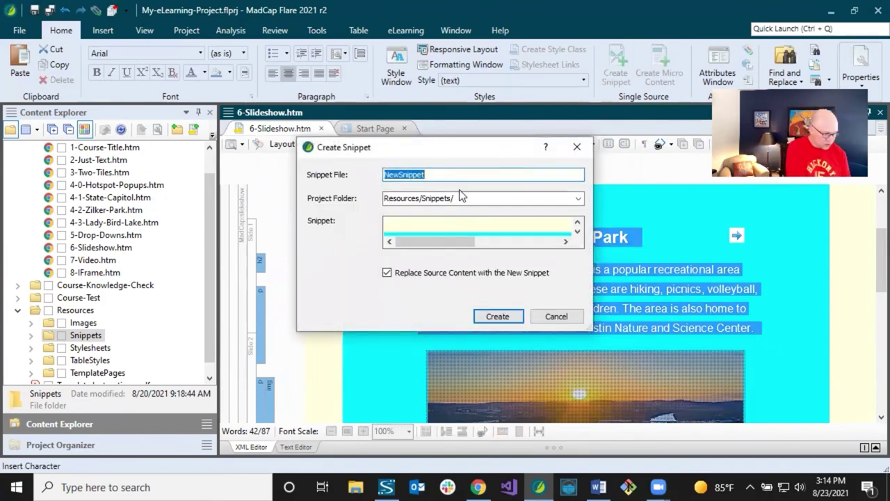
{"action": "type", "text": "capit"}
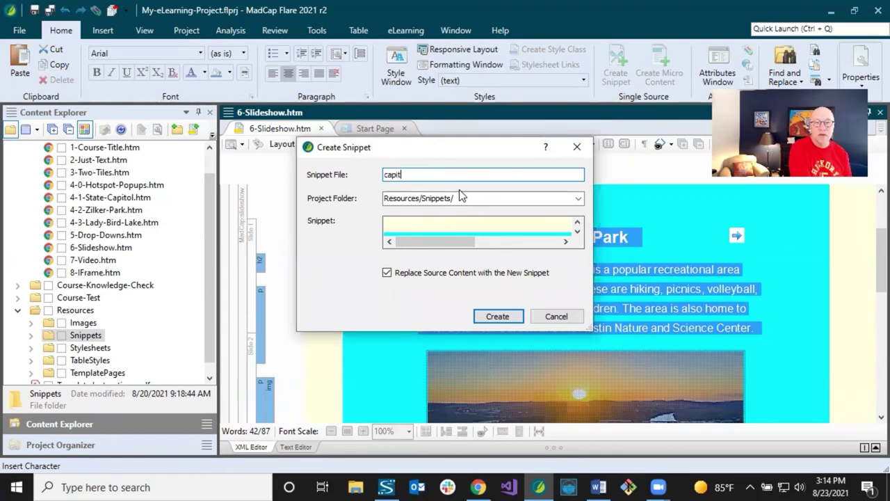
{"action": "type", "text": "o"}
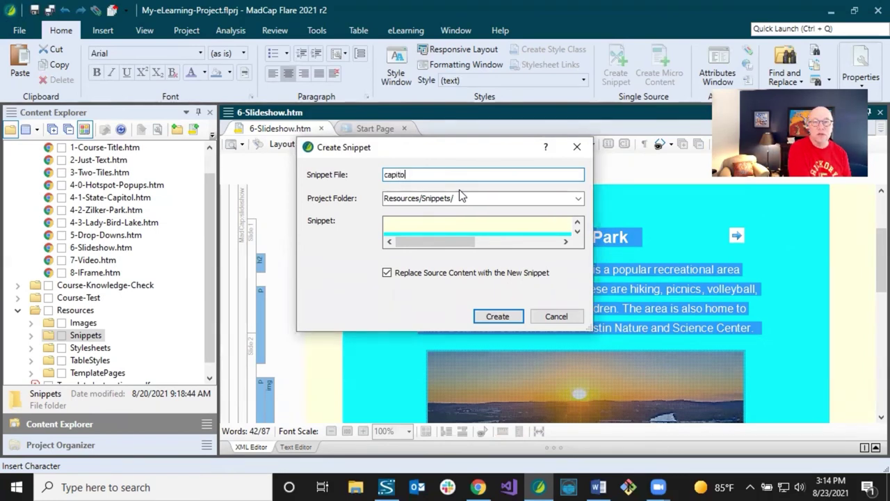
{"action": "type", "text": "l2"}
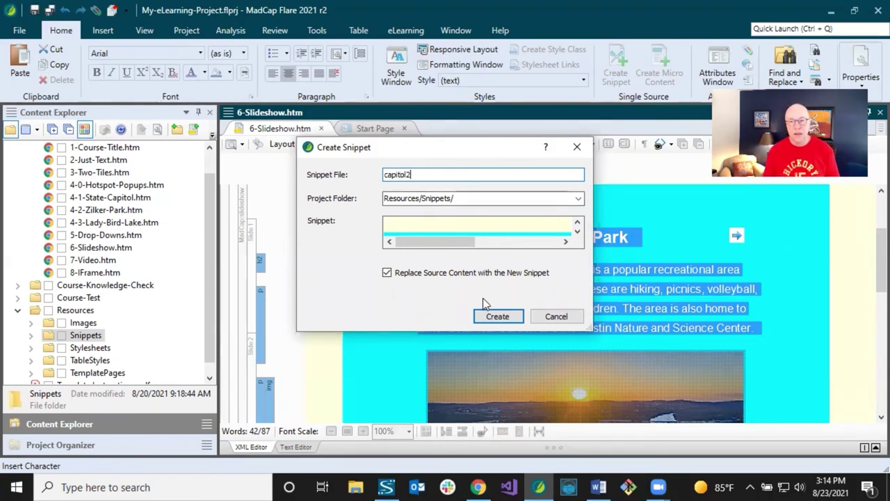
{"action": "left_click", "coordinate": [495, 315]}
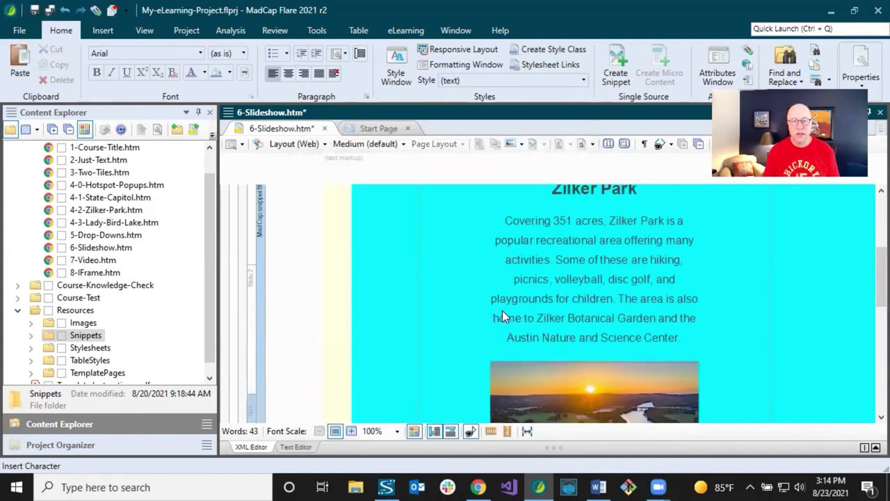
{"action": "left_click", "coordinate": [49, 9]}
Open the capitol2 snippet file from the Zilker Park slide, examine the slideshow structure it contains, and close it
{"action": "right_click", "coordinate": [566, 281]}
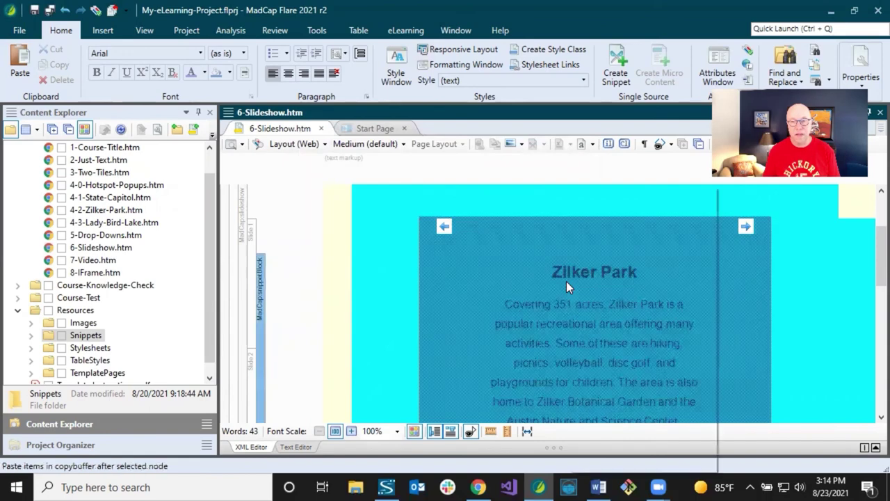
{"action": "left_click", "coordinate": [599, 344]}
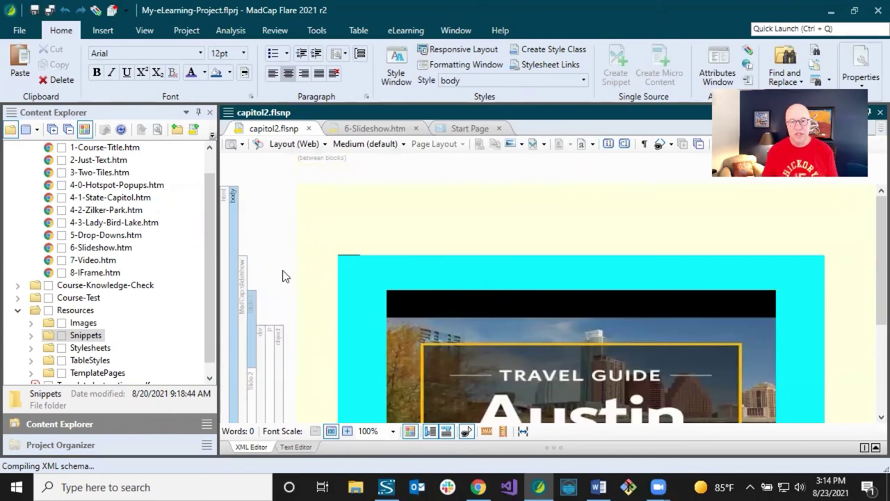
{"action": "left_click", "coordinate": [244, 280]}
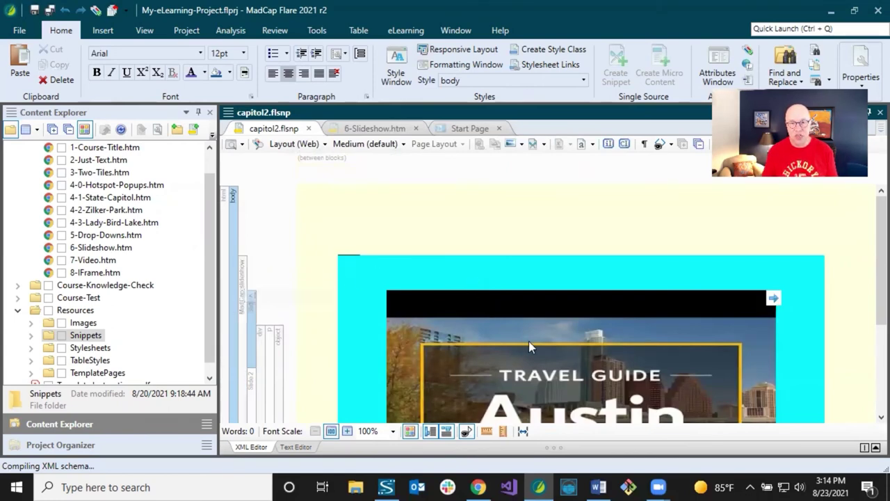
{"action": "scroll", "coordinate": [529, 340], "scroll_direction": "down", "scroll_amount": 2}
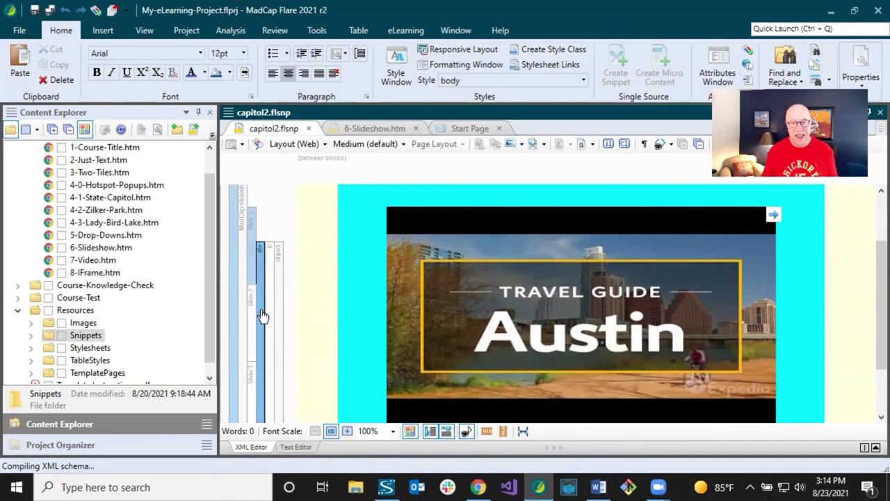
{"action": "left_click", "coordinate": [309, 129]}
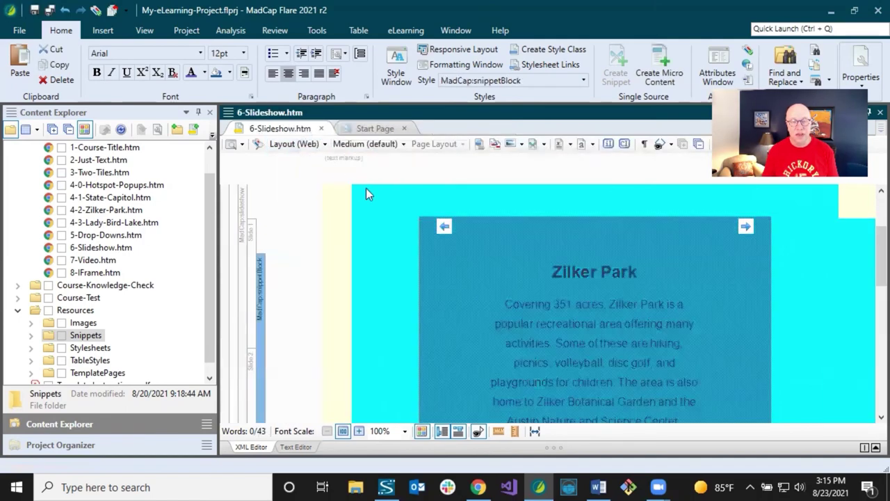
Undo the snippet replacements on the Zilker Park and State Capitol slides, show the State Capitol slide, and save all files
{"action": "mouse_move", "coordinate": [539, 246]}
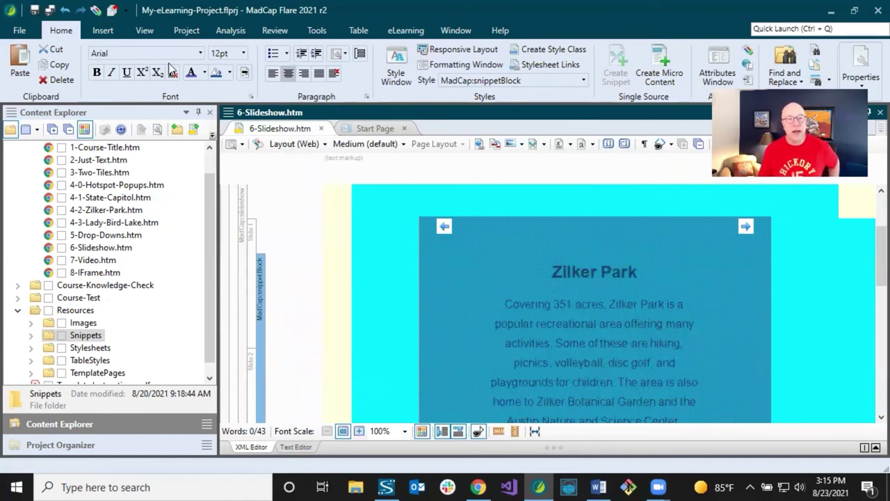
{"action": "left_click", "coordinate": [65, 10]}
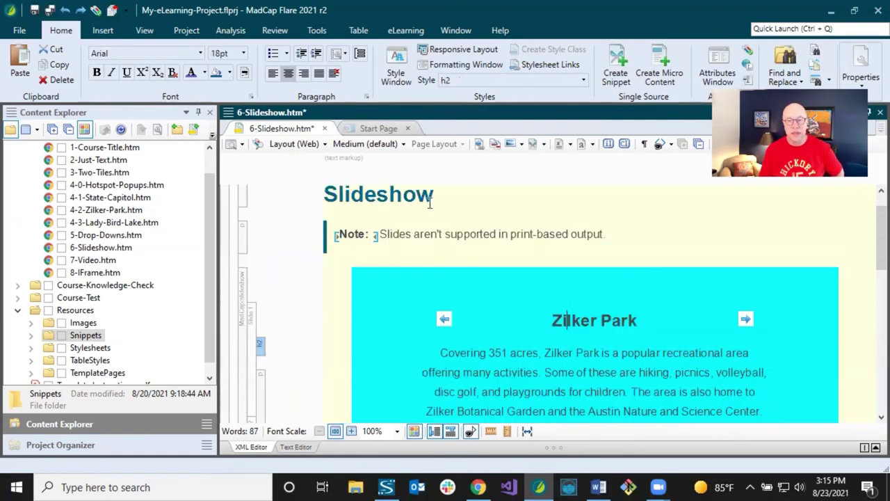
{"action": "left_click", "coordinate": [65, 10]}
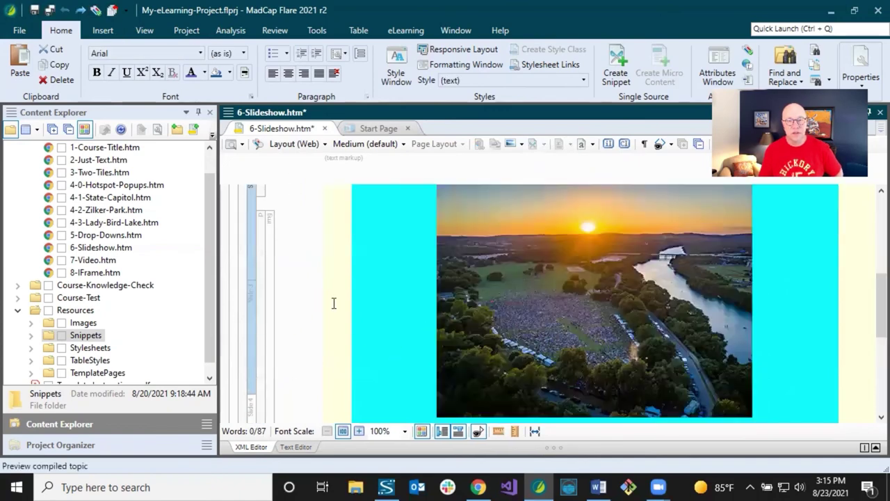
{"action": "left_click", "coordinate": [258, 219]}
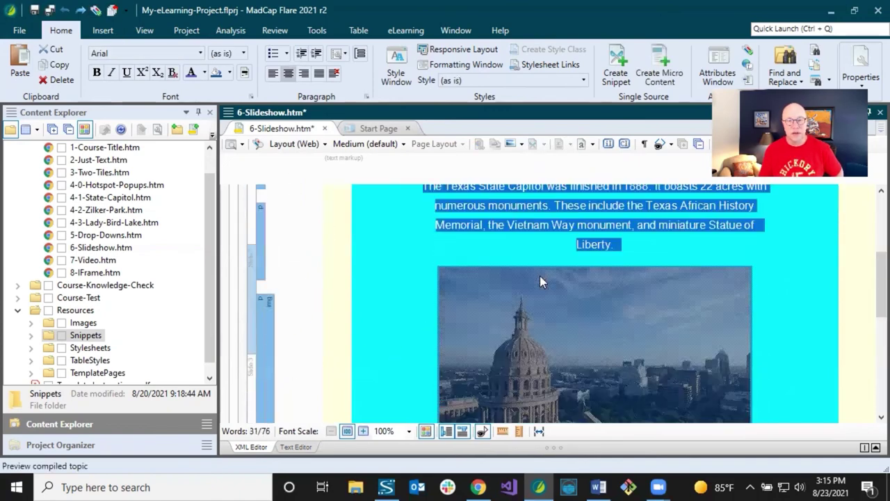
{"action": "scroll", "coordinate": [541, 277], "scroll_direction": "up", "scroll_amount": 2}
{"action": "left_click", "coordinate": [545, 271]}
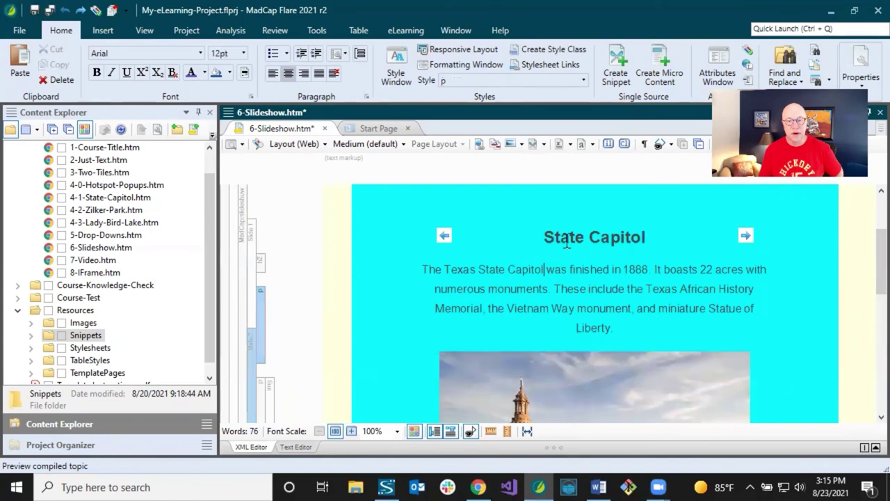
{"action": "left_click", "coordinate": [48, 10]}
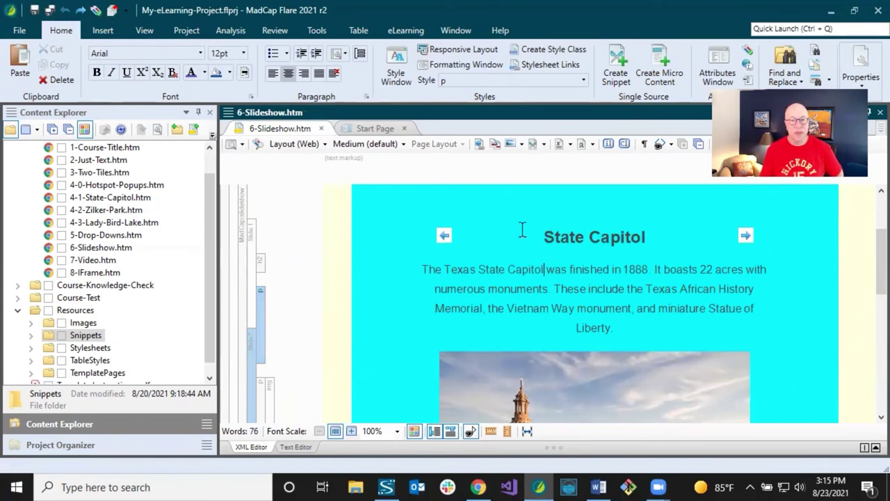
Preview the 6-Slideshow topic and examine the caption under the Austin video slide and the slideshow thumbnails
{"action": "left_click", "coordinate": [229, 144]}
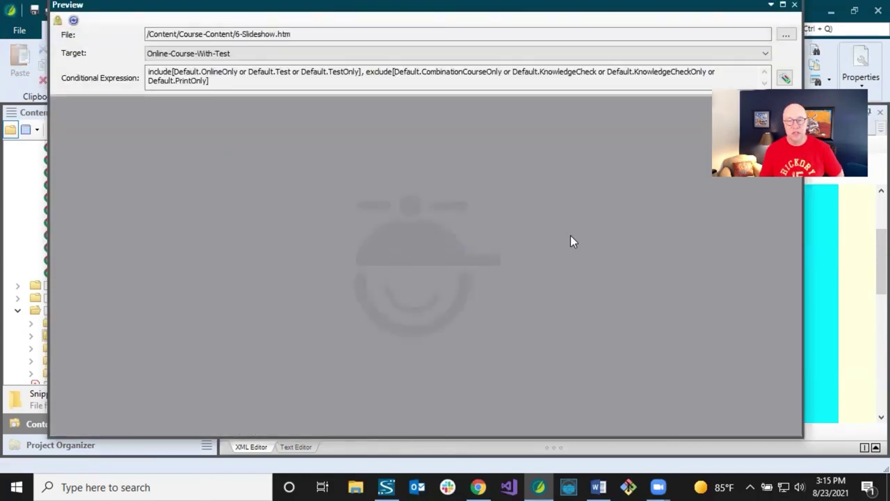
{"action": "scroll", "coordinate": [529, 242], "scroll_direction": "down", "scroll_amount": 3}
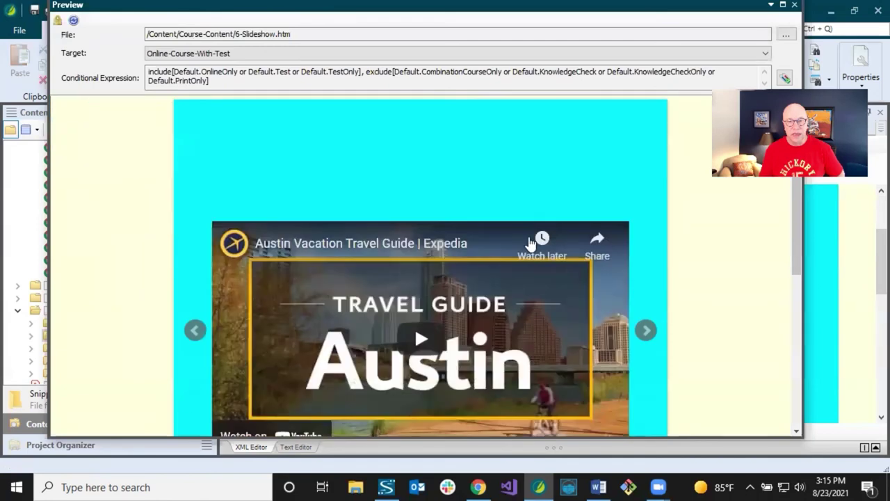
{"action": "scroll", "coordinate": [528, 243], "scroll_direction": "down", "scroll_amount": 4}
{"action": "scroll", "coordinate": [434, 213], "scroll_direction": "up", "scroll_amount": 1}
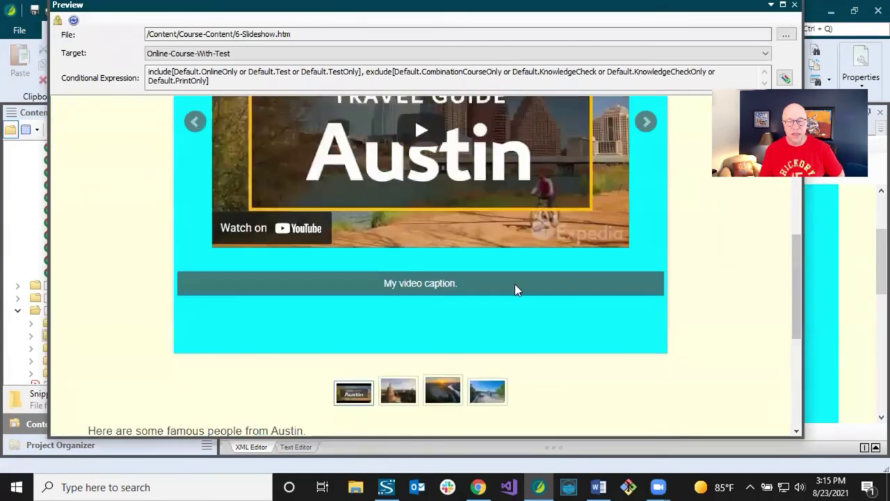
{"action": "scroll", "coordinate": [515, 290], "scroll_direction": "up", "scroll_amount": 1}
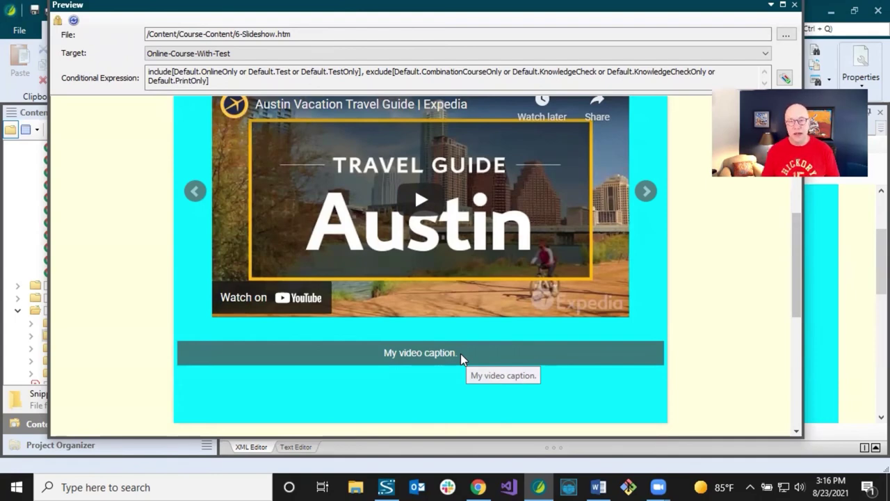
{"action": "scroll", "coordinate": [461, 353], "scroll_direction": "up", "scroll_amount": 1}
{"action": "scroll", "coordinate": [461, 357], "scroll_direction": "down", "scroll_amount": 1}
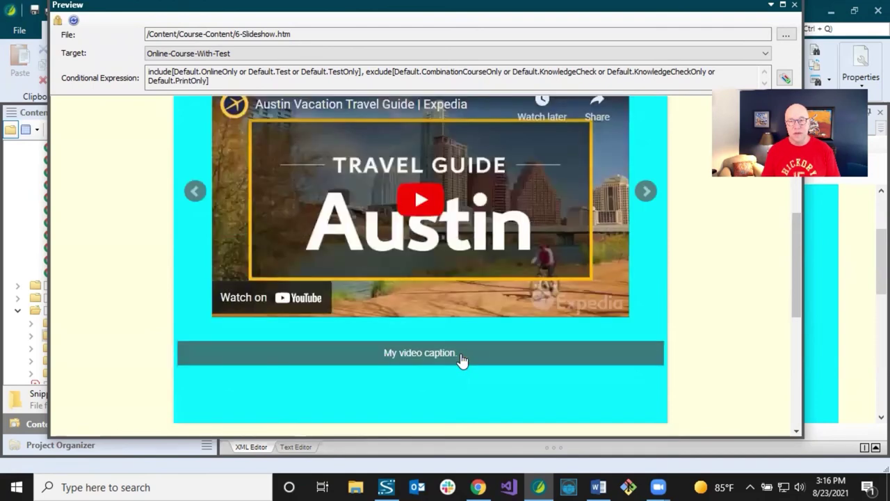
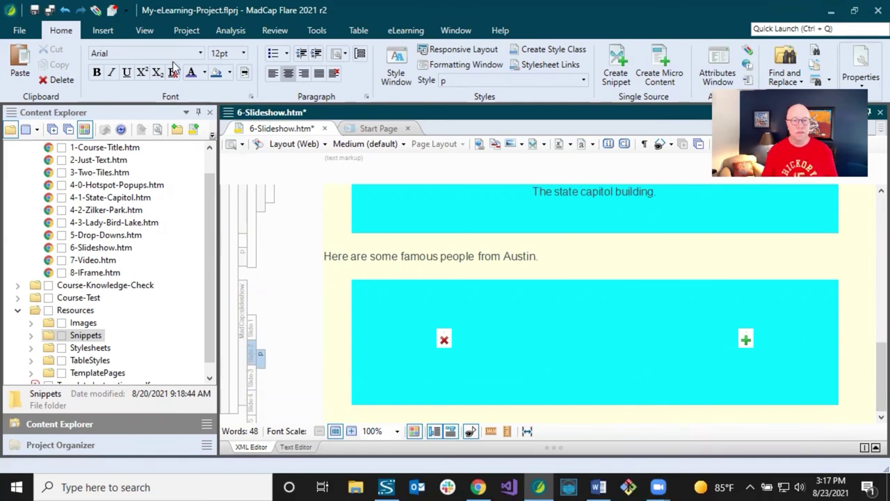
Insert a table with 2 columns and 3 rows, autofit to window at 100%, on the empty slide of the famous people slideshow
{"action": "left_click", "coordinate": [358, 30]}
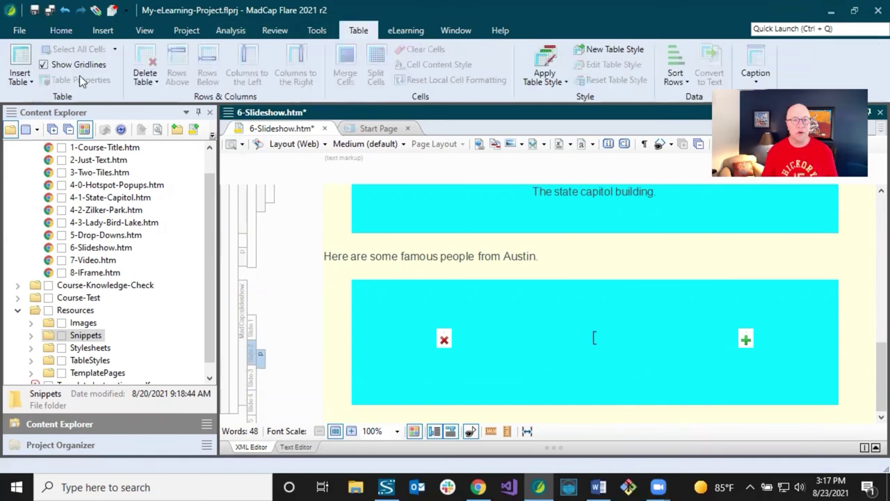
{"action": "left_click", "coordinate": [20, 66]}
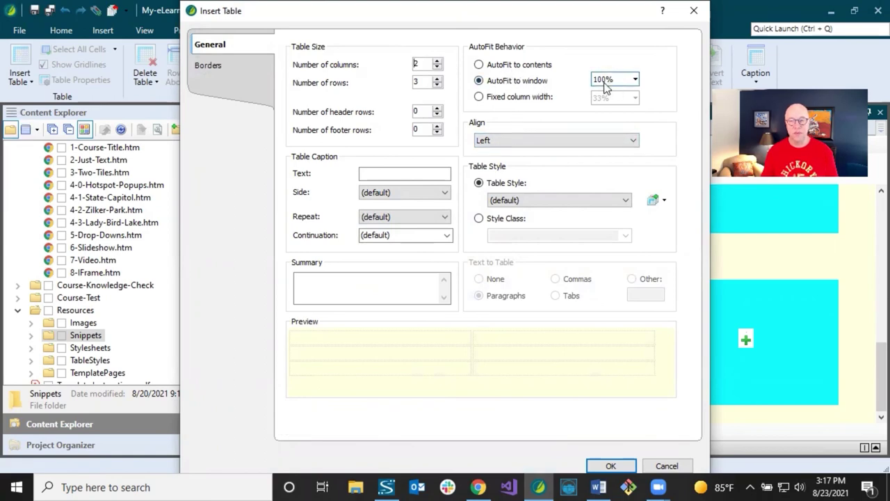
{"action": "left_click", "coordinate": [609, 466]}
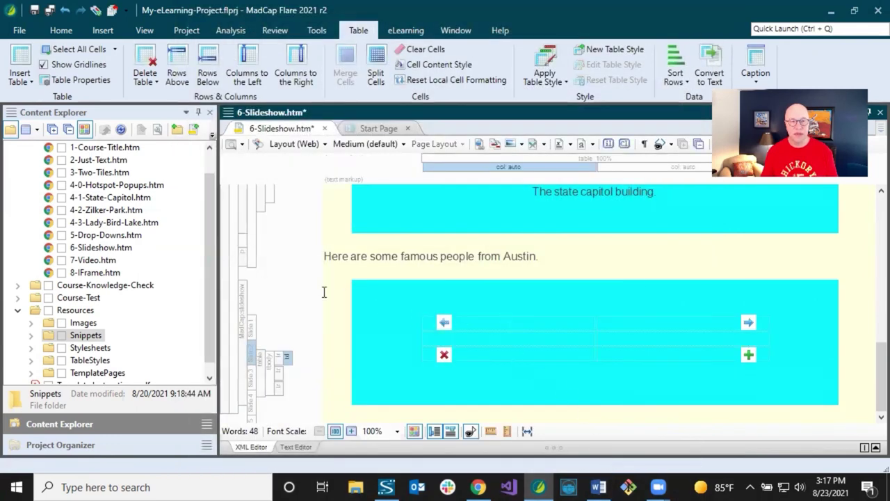
Copy the first paragraph of 2-Just-Text.htm, about the 1839 Waterloo area, into the first cell of the slide's table
{"action": "scroll", "coordinate": [124, 292], "scroll_direction": "up", "scroll_amount": 1}
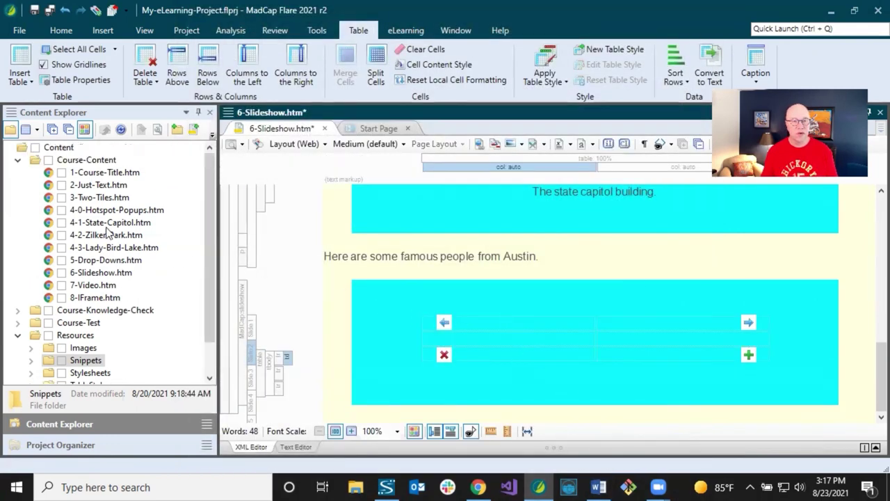
{"action": "double_click", "coordinate": [94, 185]}
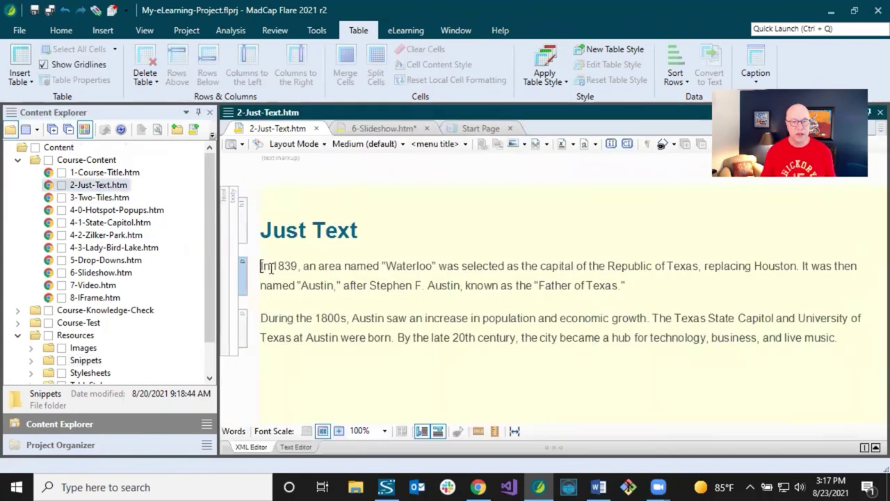
{"action": "left_click_drag", "start_coordinate": [262, 266], "coordinate": [631, 285]}
{"action": "key", "text": "ctrl+c"}
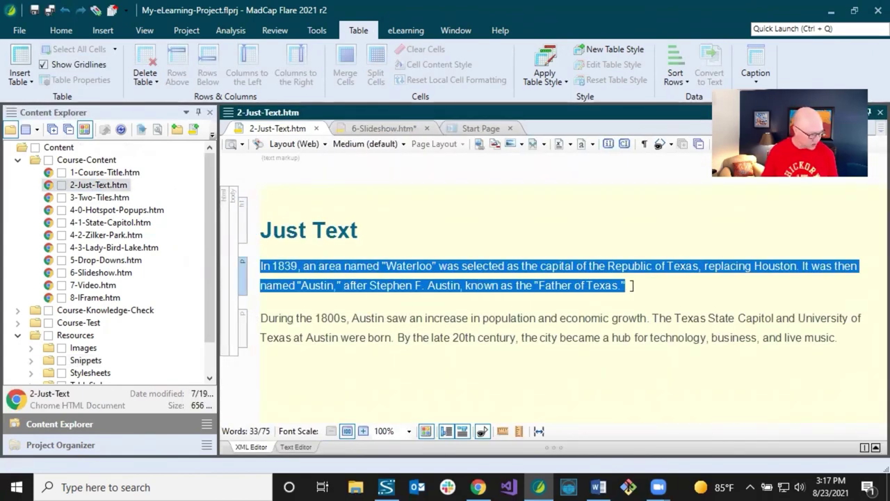
{"action": "left_click", "coordinate": [366, 125]}
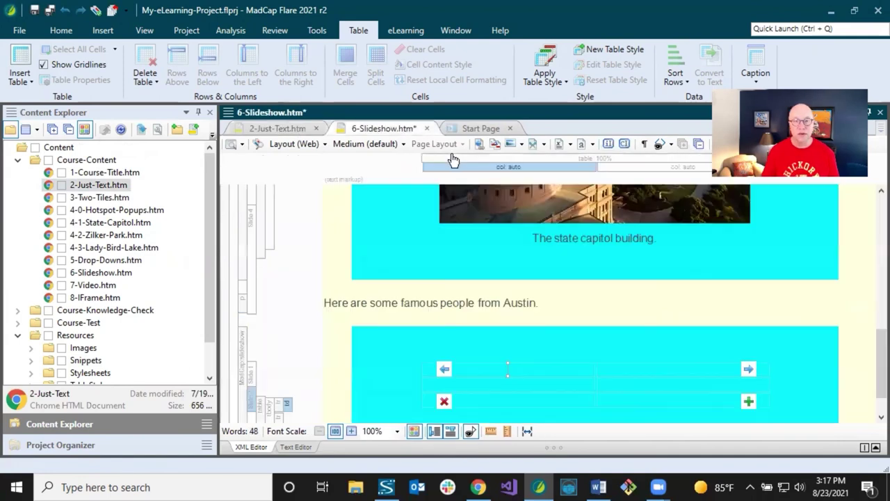
{"action": "left_click", "coordinate": [472, 369]}
{"action": "key", "text": "ctrl+v"}
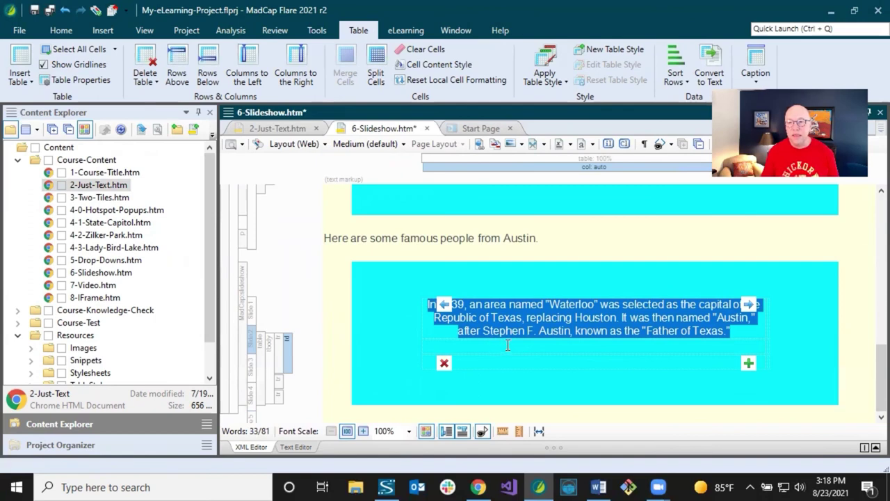
Copy the second paragraph of 2-Just-Text.htm, about Austin's growth during the 1800s, into the second cell of the table's first row
{"action": "left_click", "coordinate": [268, 129]}
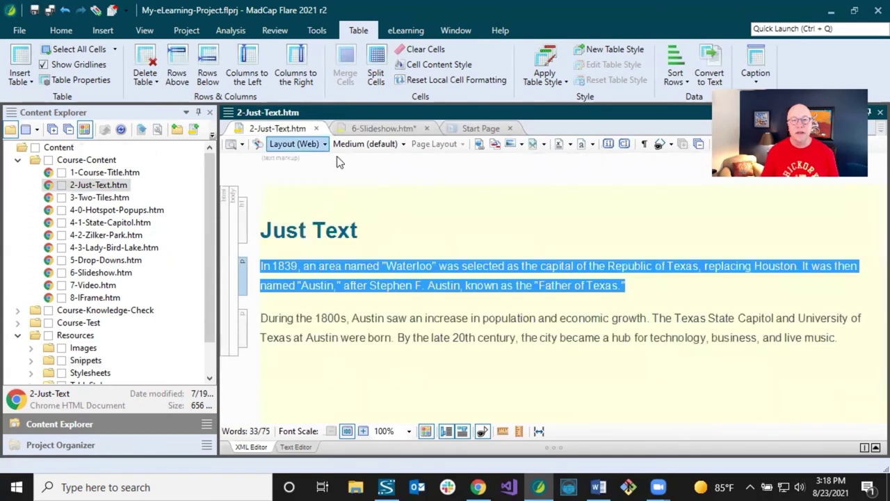
{"action": "left_click_drag", "start_coordinate": [261, 318], "coordinate": [838, 341]}
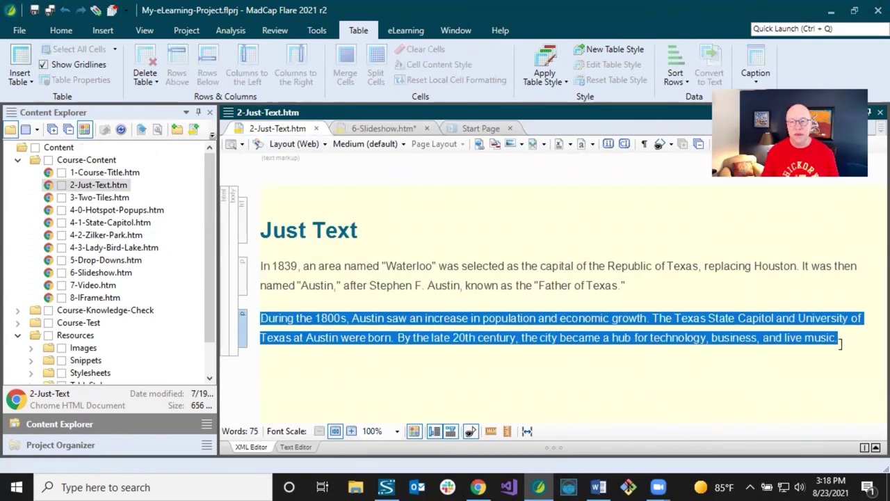
{"action": "left_click", "coordinate": [363, 129]}
{"action": "left_click", "coordinate": [751, 377]}
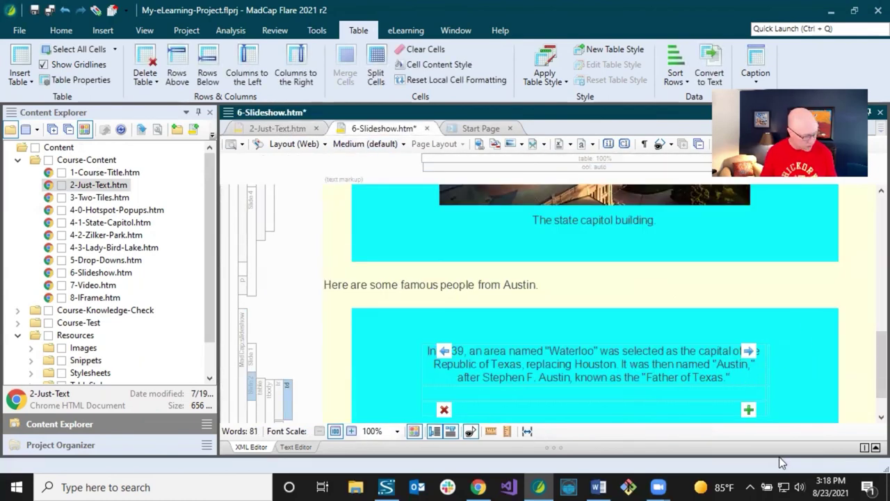
{"action": "type", "text": "During the 1800s, Austin saw increase in population and economic growth. The Texas State Capitol and University of Texas at Austin were born. By the late 20th century, the city became a hub for technology, business, and live music."}
{"action": "scroll", "coordinate": [686, 373], "scroll_direction": "down", "scroll_amount": 3}
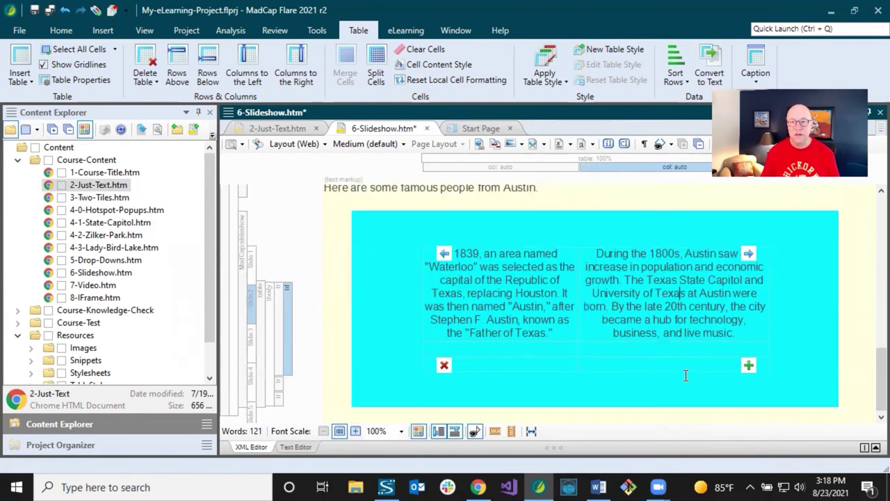
Copy the contents of the table's first row into its second and third rows and save all files
{"action": "left_click_drag", "start_coordinate": [491, 273], "coordinate": [627, 278]}
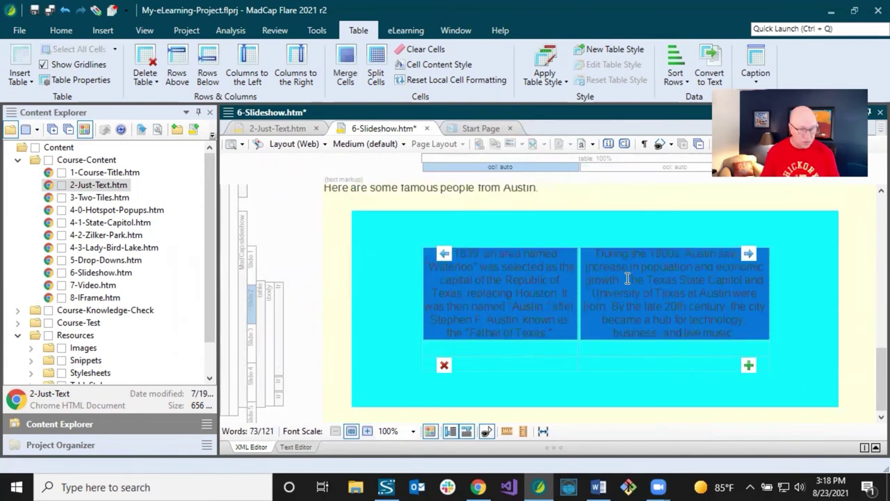
{"action": "left_click_drag", "start_coordinate": [537, 348], "coordinate": [630, 355]}
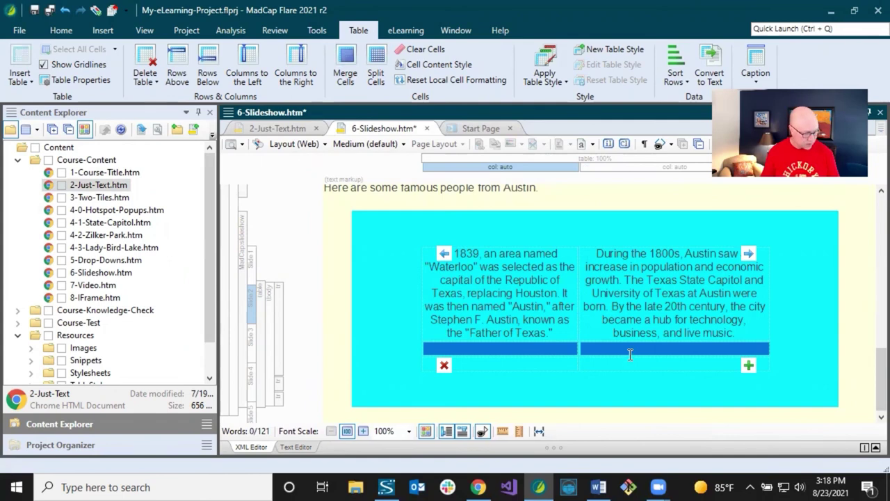
{"action": "type", "text": "In 1839, an area named \"Waterloo\" was selected as the capital of the Republic of Texas, replacing Houston. It was then named \"Austin,\" after Stephen F. Austin, known as the \"Father of Texas.\"\tDuring the 1800s, Austin saw an increase in population and economic growth. The Texas State Capitol and University of Texas at Austin were born. By the late 20th century, the city became a hub for technology, business, and live music."}
{"action": "left_click", "coordinate": [556, 374]}
{"action": "scroll", "coordinate": [562, 374], "scroll_direction": "down", "scroll_amount": 2}
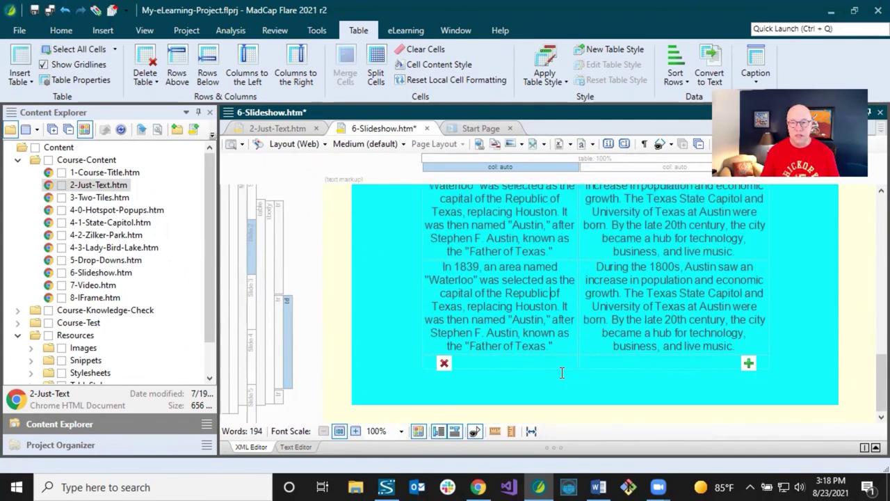
{"action": "left_click_drag", "start_coordinate": [543, 366], "coordinate": [619, 362]}
{"action": "type", "text": "In 1839, an area named \"Waterloo\" was selected as the capital of the Republic of Texas, replacing Houston. It was then named \"Austin,\" after Stephen F. Austin, known as the \"Father of Texas.\"\tDuring the 1800s, Austin saw an increase in population and economic growth. The Texas State Capitol and University of Texas at Austin were born. By the late 20th century, the city became a hub for technology, business, and live music."}
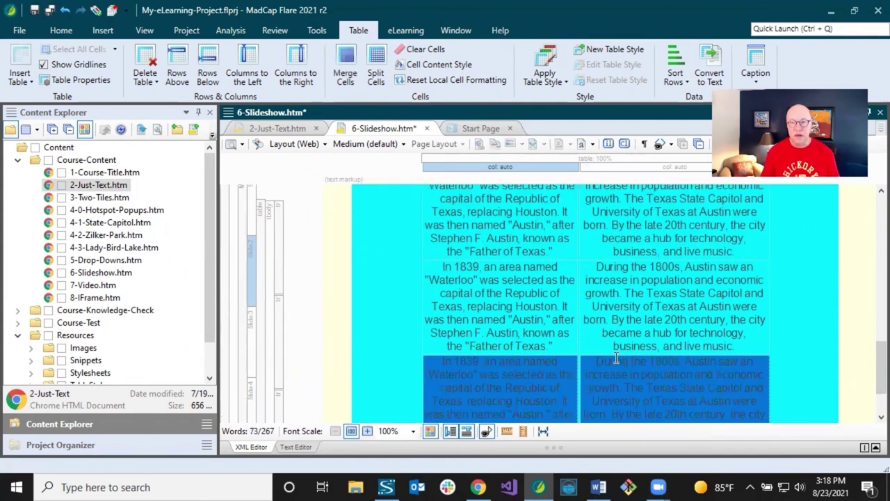
{"action": "left_click", "coordinate": [50, 11]}
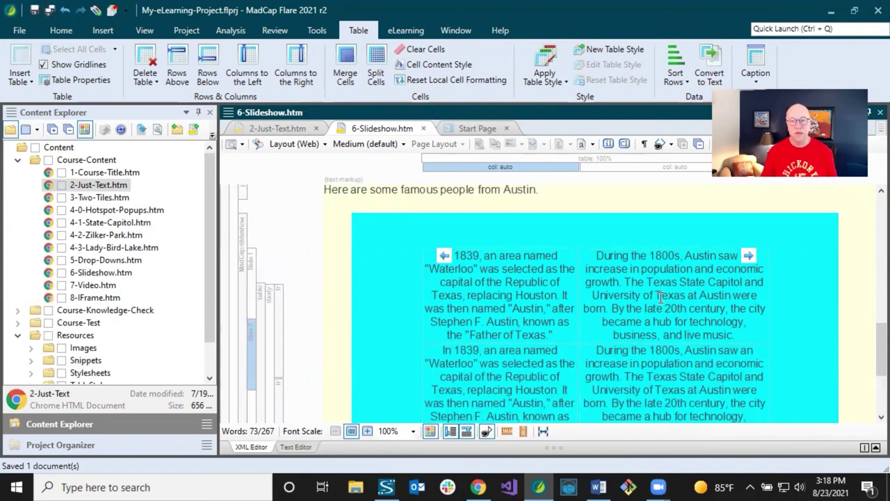
Preview the topic, advance the famous people slideshow to the slide with the table, check its layout, and close the preview
{"action": "left_click", "coordinate": [231, 144]}
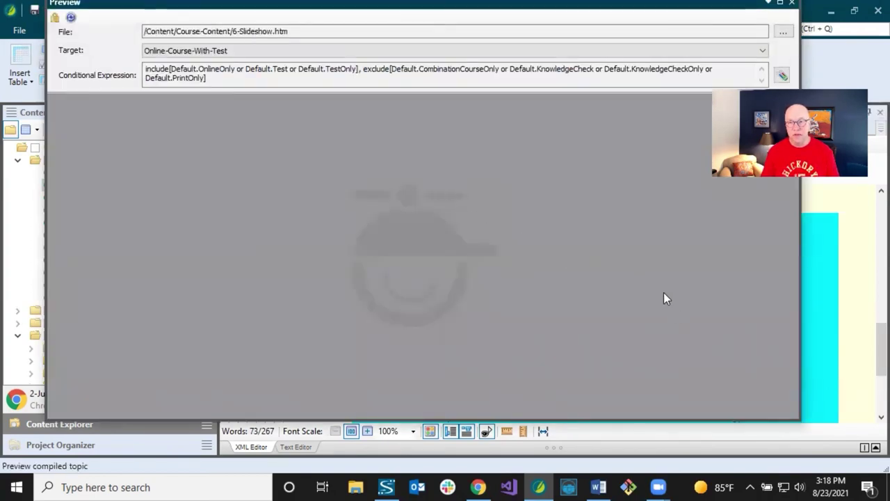
{"action": "scroll", "coordinate": [593, 273], "scroll_direction": "down", "scroll_amount": 5}
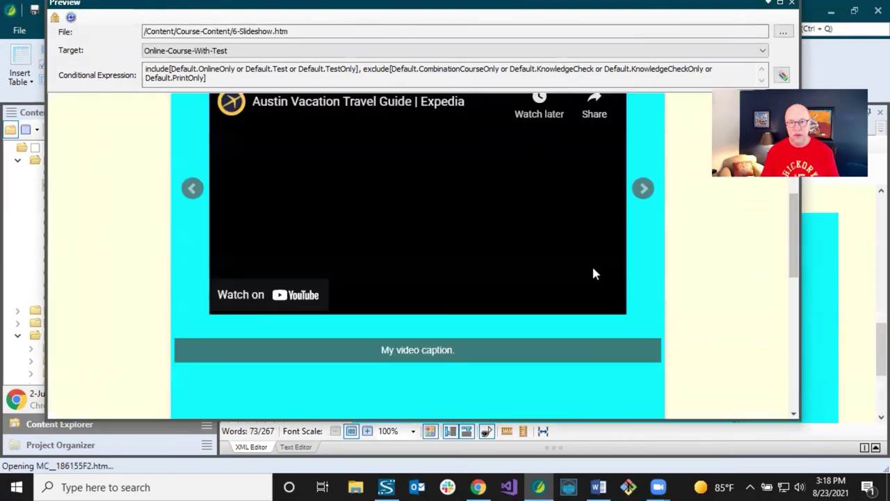
{"action": "scroll", "coordinate": [593, 274], "scroll_direction": "down", "scroll_amount": 6}
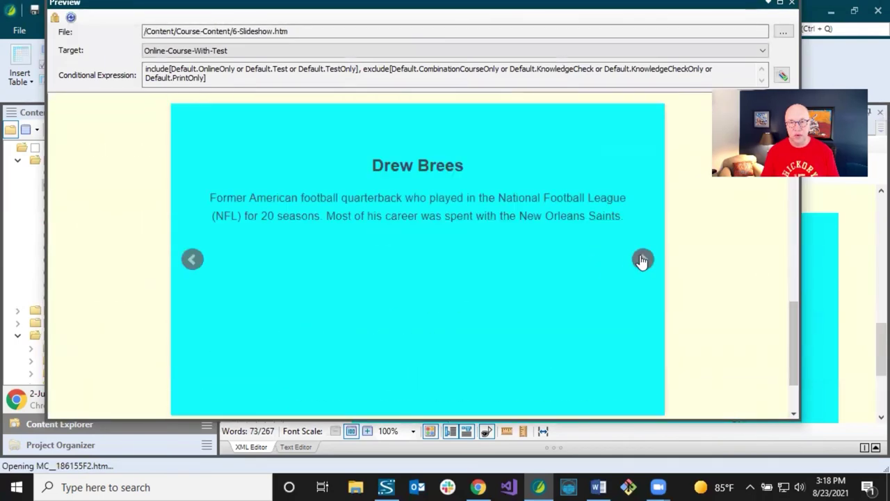
{"action": "left_click", "coordinate": [642, 260]}
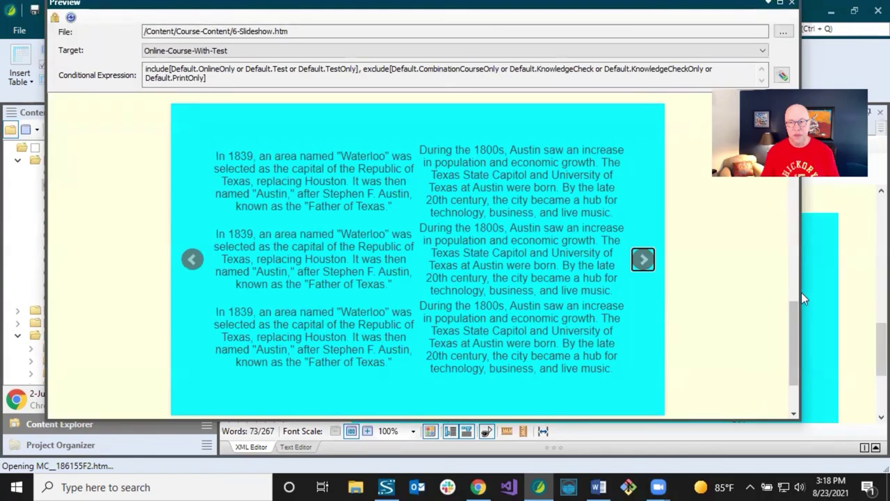
{"action": "left_click_drag", "start_coordinate": [797, 293], "coordinate": [748, 249]}
{"action": "left_click", "coordinate": [740, 2]}
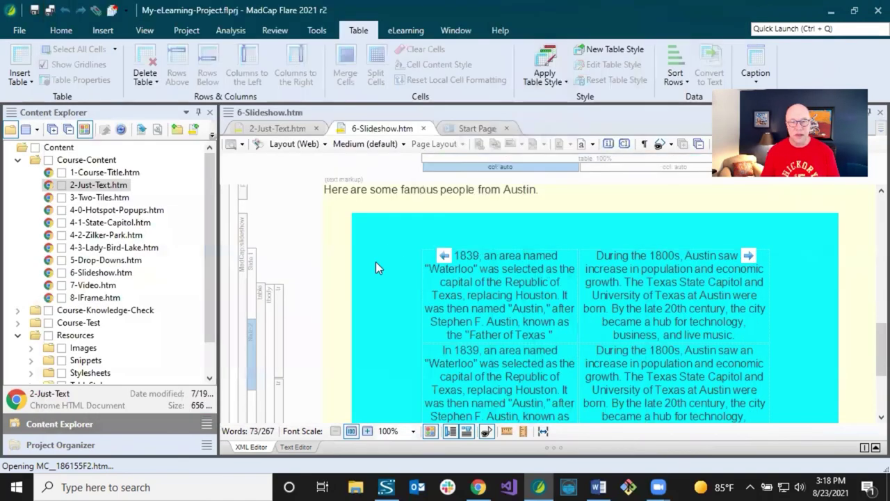
Set the slide table's AutoFit to window width to 500 px in its table properties and save all files
{"action": "left_click", "coordinate": [460, 281]}
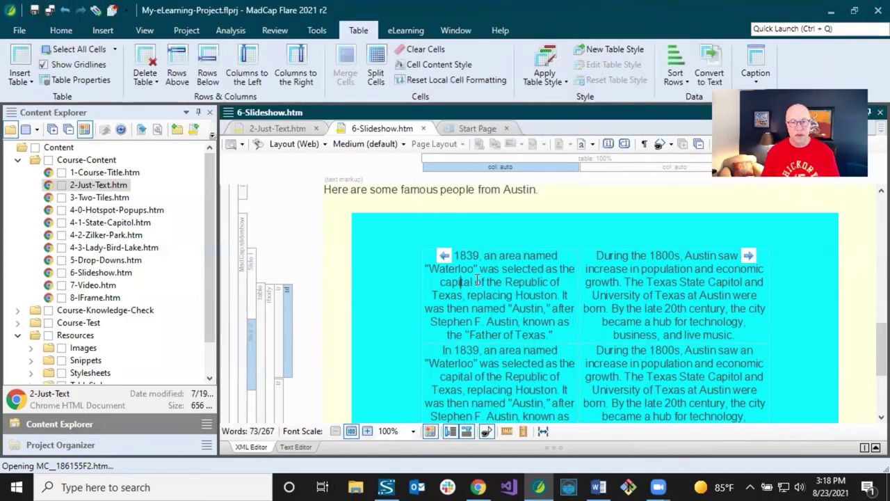
{"action": "right_click", "coordinate": [260, 308]}
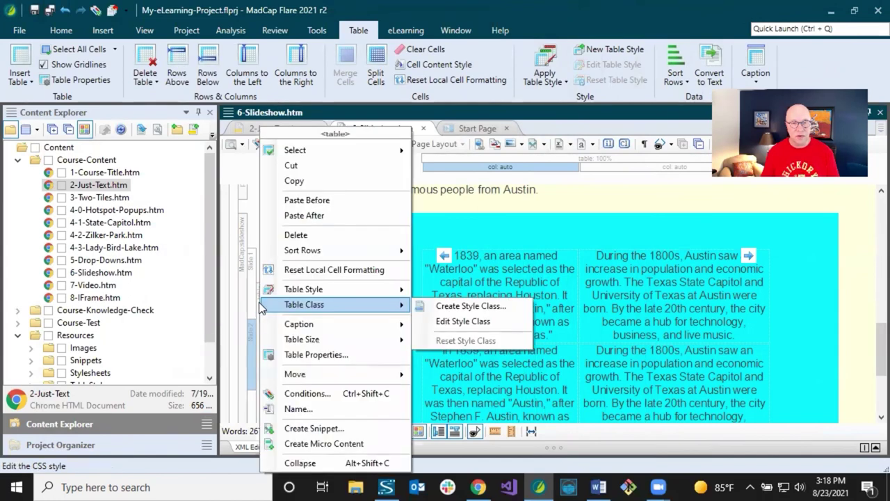
{"action": "left_click", "coordinate": [294, 354]}
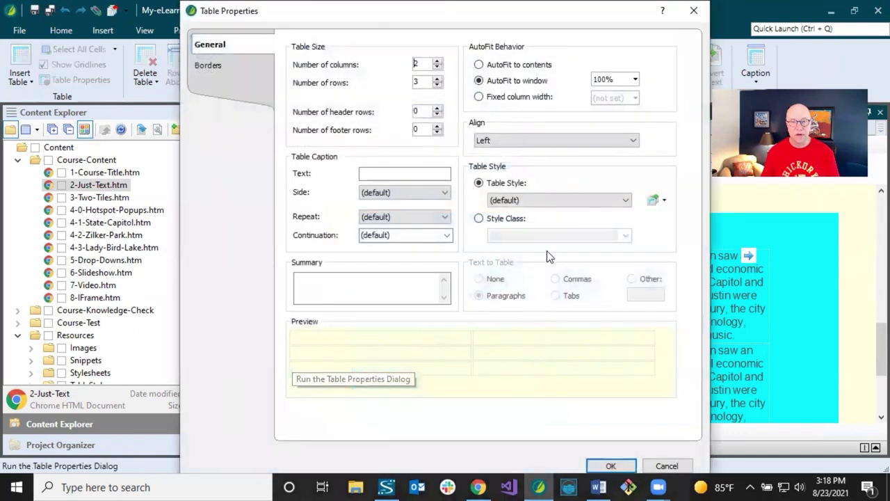
{"action": "left_click", "coordinate": [635, 79]}
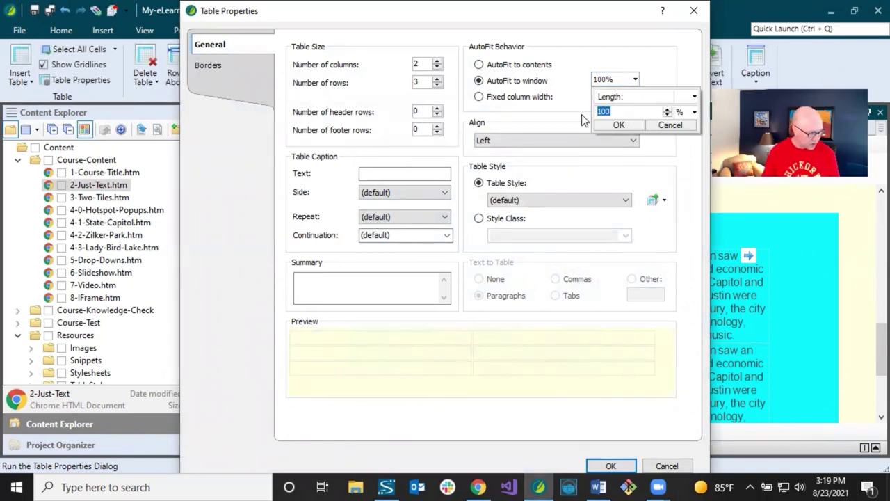
{"action": "type", "text": "500"}
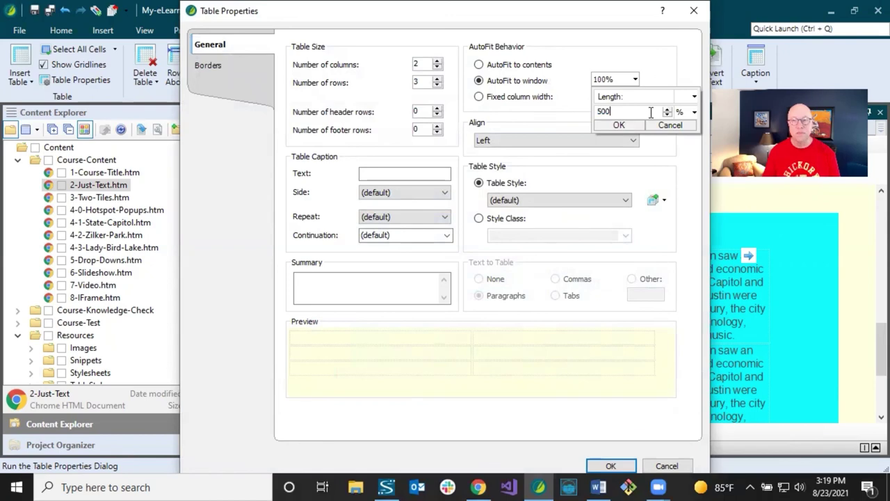
{"action": "left_click", "coordinate": [694, 112]}
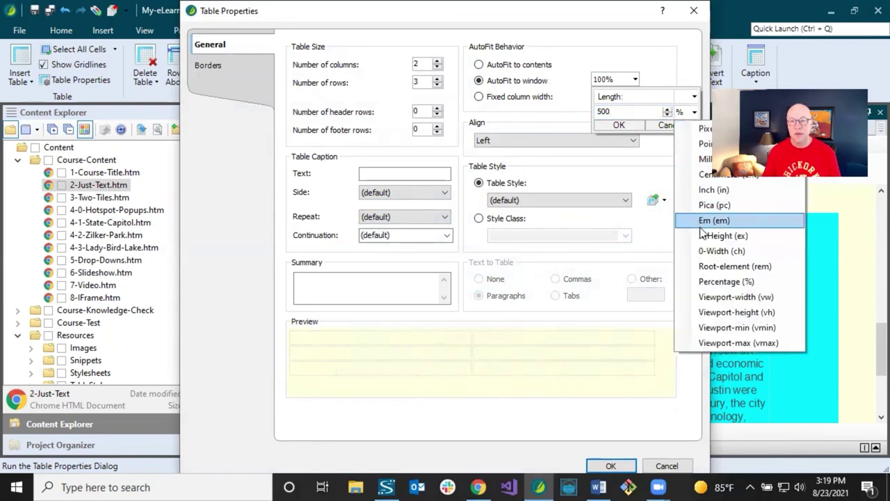
{"action": "left_click", "coordinate": [708, 129]}
{"action": "left_click", "coordinate": [619, 125]}
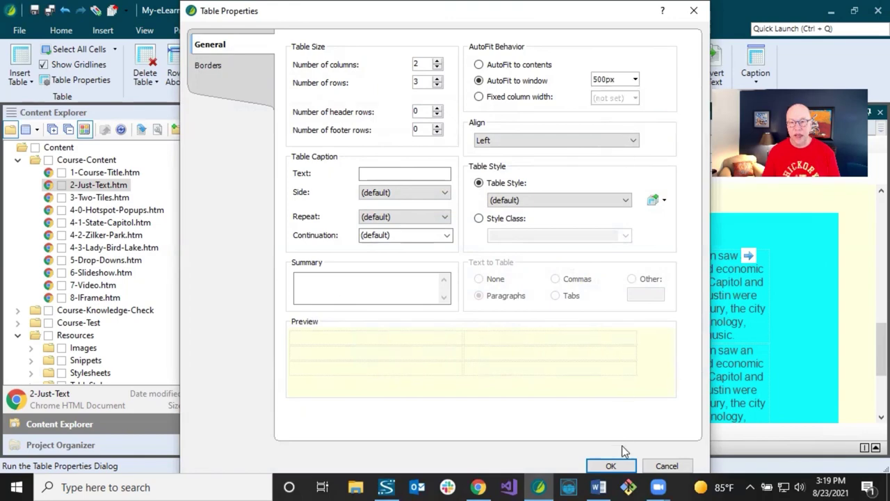
{"action": "left_click", "coordinate": [615, 466]}
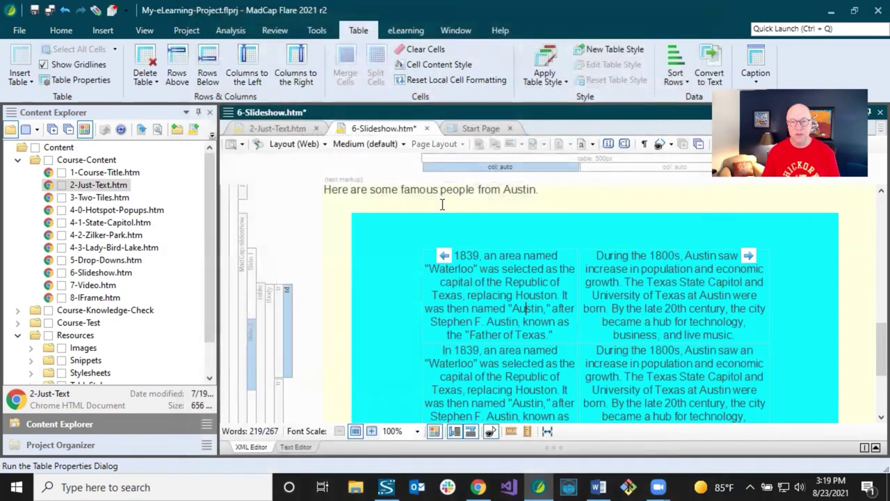
{"action": "left_click", "coordinate": [50, 10]}
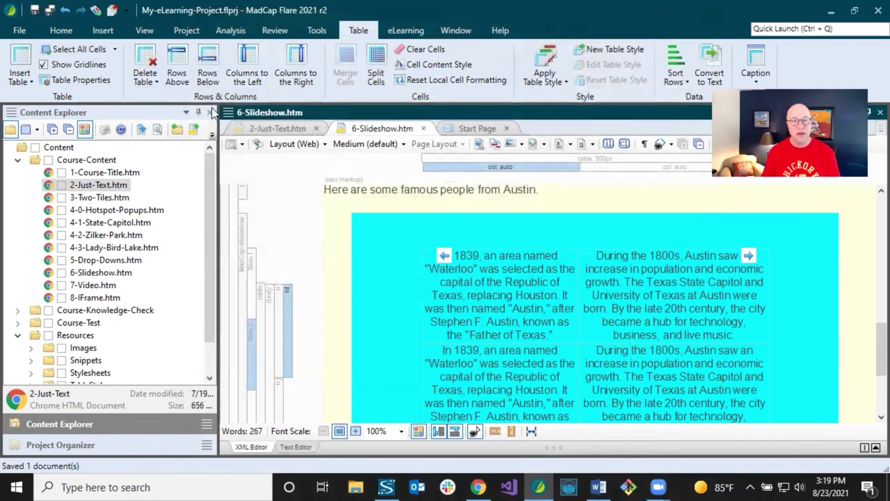
Preview the 6-Slideshow.htm topic and advance the famous people slideshow to the slide with the table
{"action": "left_click", "coordinate": [232, 146]}
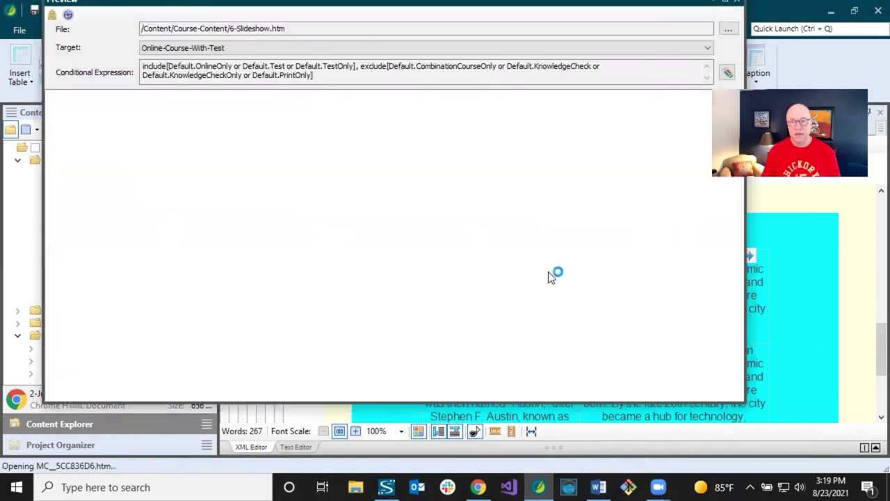
{"action": "scroll", "coordinate": [529, 283], "scroll_direction": "down", "scroll_amount": 15}
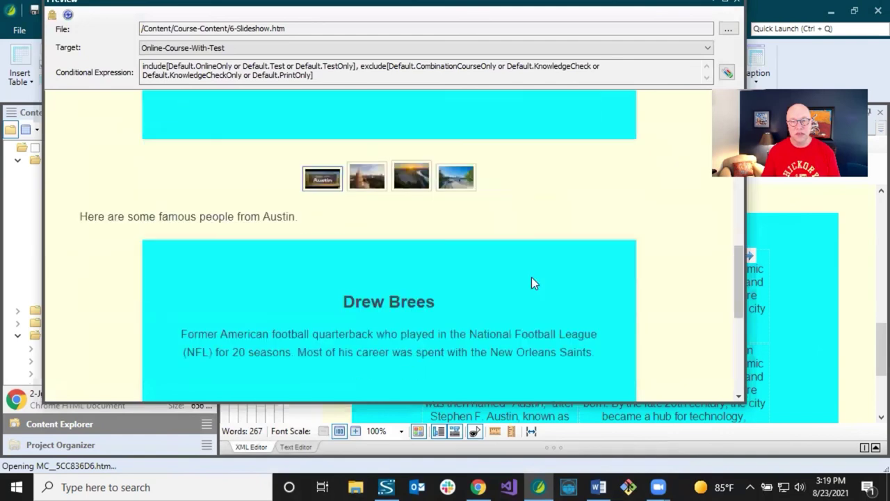
{"action": "left_click", "coordinate": [624, 291]}
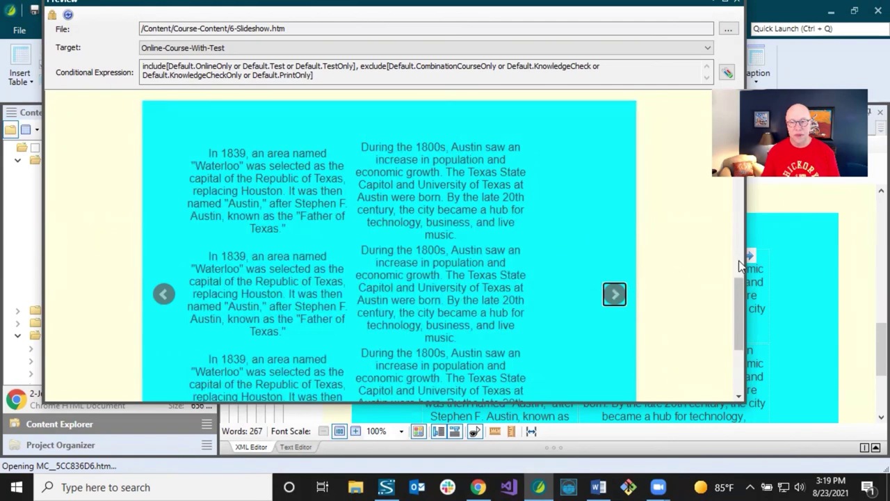
Narrow and re-widen the preview window to check how the table fits the slide at different widths, and close the preview
{"action": "left_click_drag", "start_coordinate": [745, 259], "coordinate": [473, 251]}
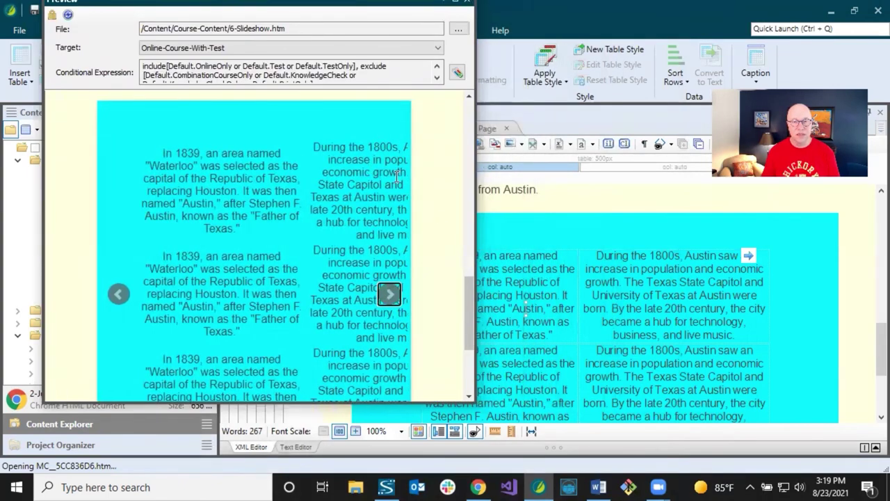
{"action": "left_click_drag", "start_coordinate": [476, 215], "coordinate": [434, 208]}
{"action": "left_click_drag", "start_coordinate": [539, 191], "coordinate": [478, 190]}
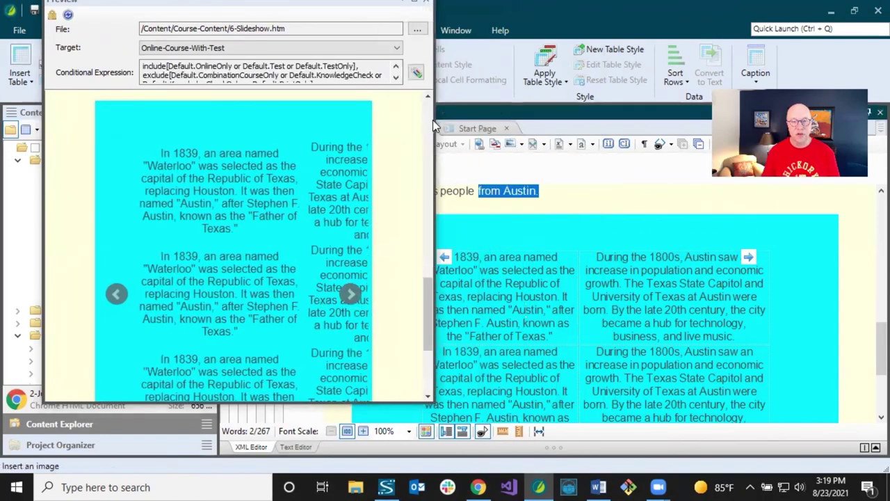
{"action": "left_click_drag", "start_coordinate": [704, 162], "coordinate": [678, 162]}
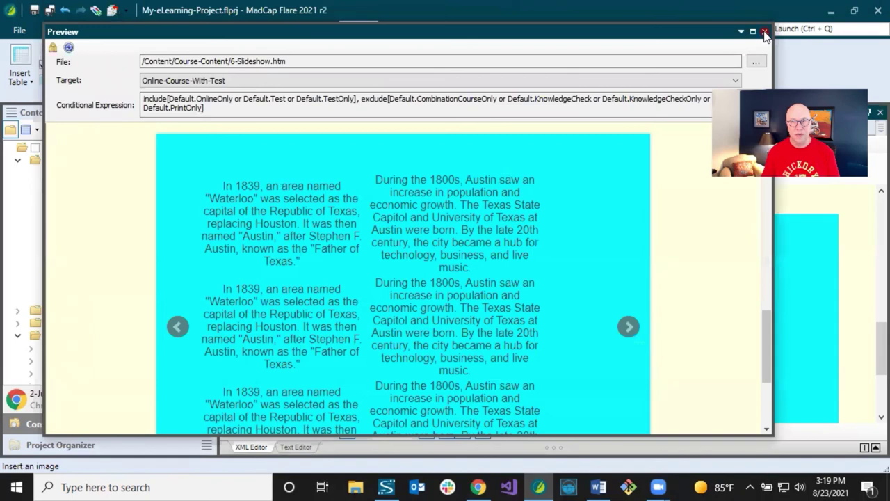
{"action": "left_click", "coordinate": [765, 34]}
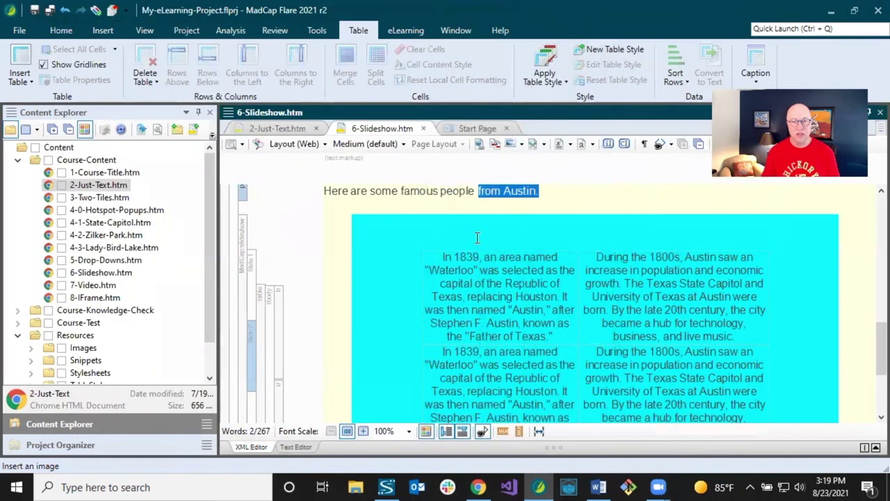
{"action": "mouse_move", "coordinate": [477, 249]}
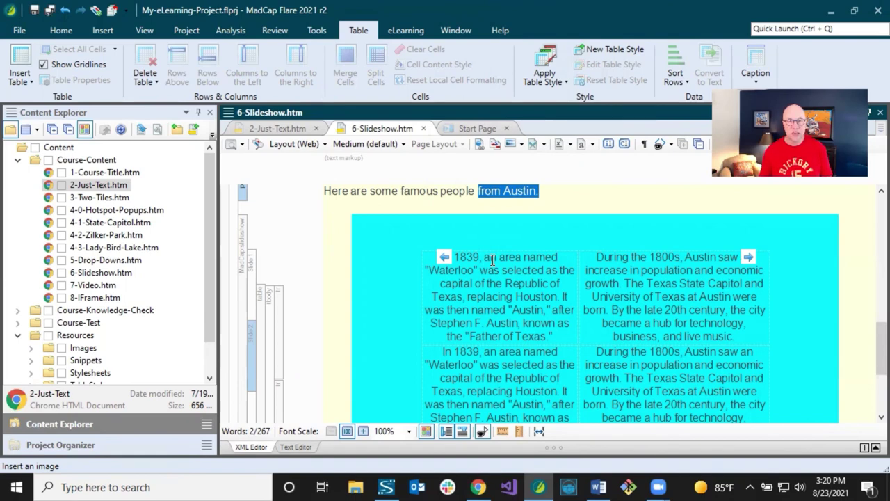
{"action": "left_click", "coordinate": [491, 259]}
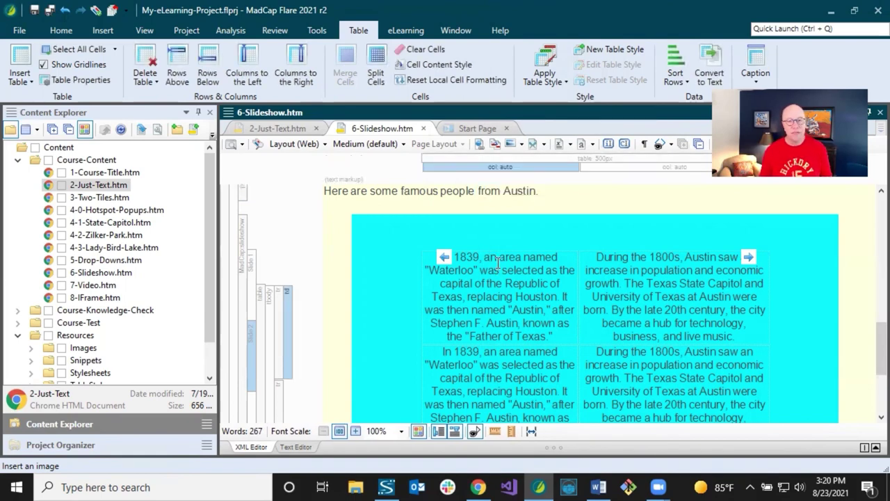